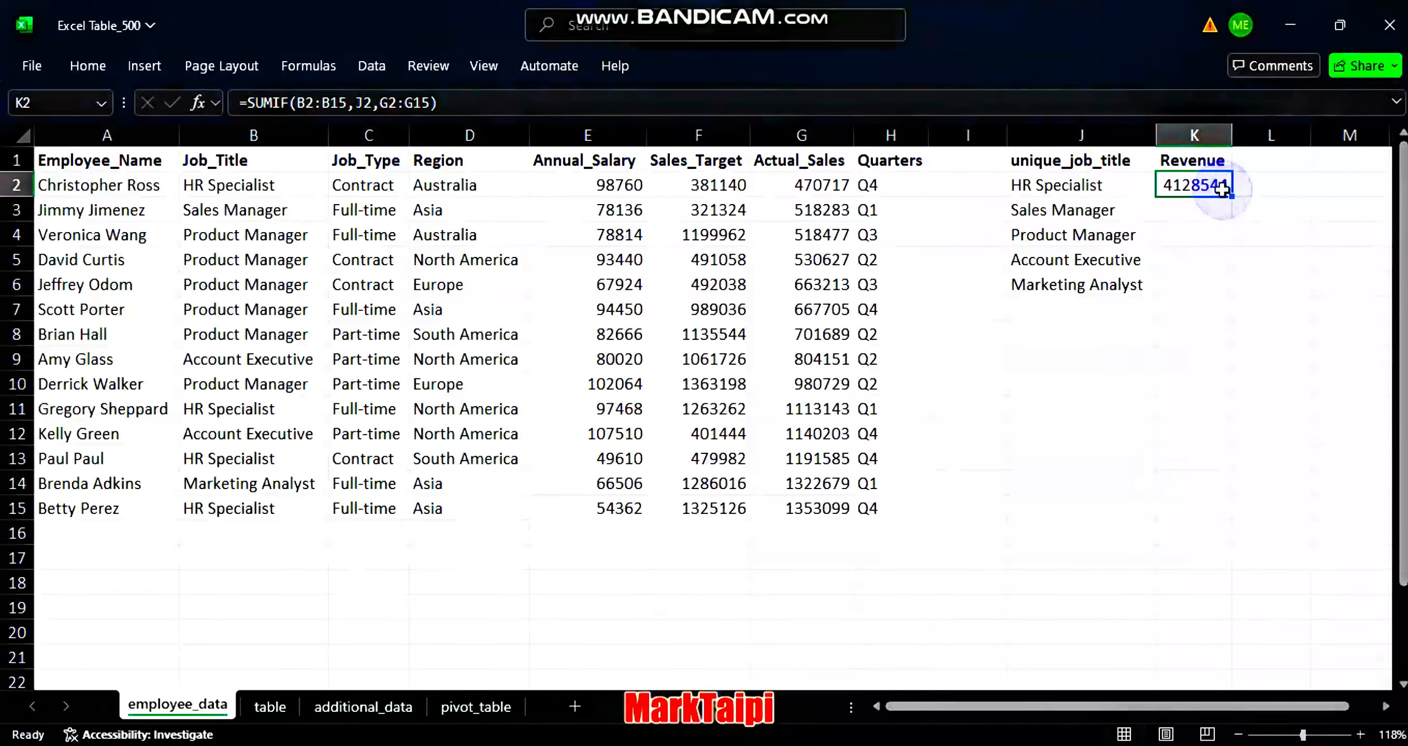
Fill the SUMIF formula from K2 down to K6 and inspect the ranges in K6
{"action": "double_click", "coordinate": [1232, 195]}
{"action": "double_click", "coordinate": [1205, 285]}
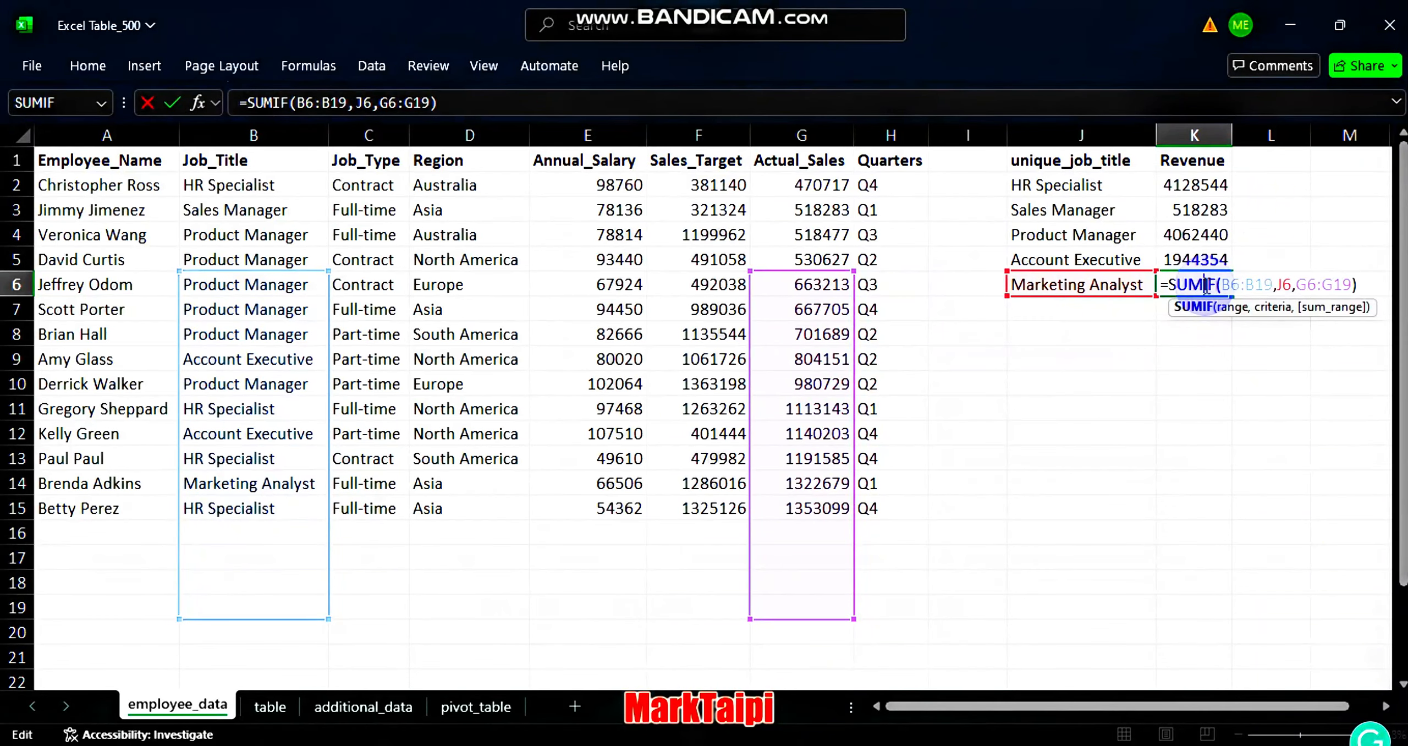
{"action": "key", "text": "Escape"}
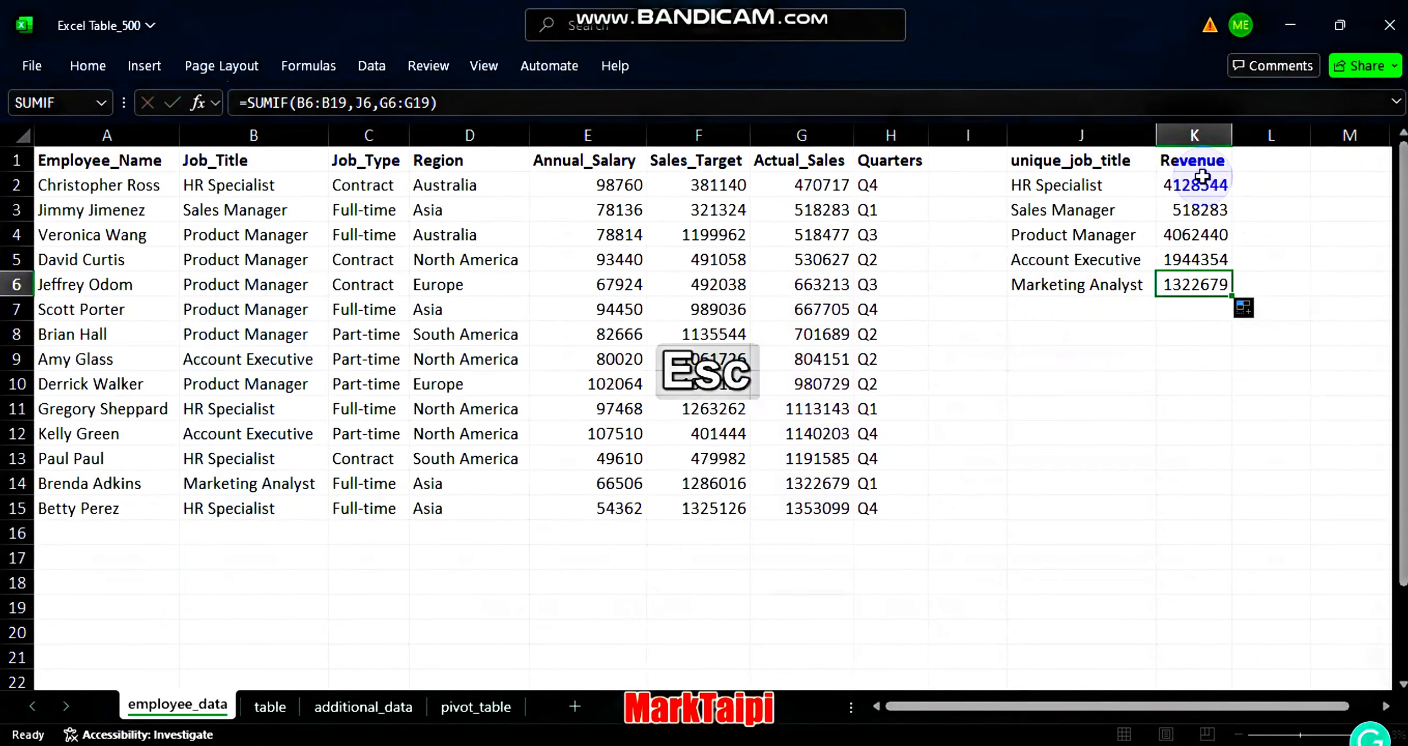
Make both ranges in K2's SUMIF formula absolute, as $B$2:$B$15 and $G$2:$G$15, keeping J2 relative
{"action": "double_click", "coordinate": [1205, 182]}
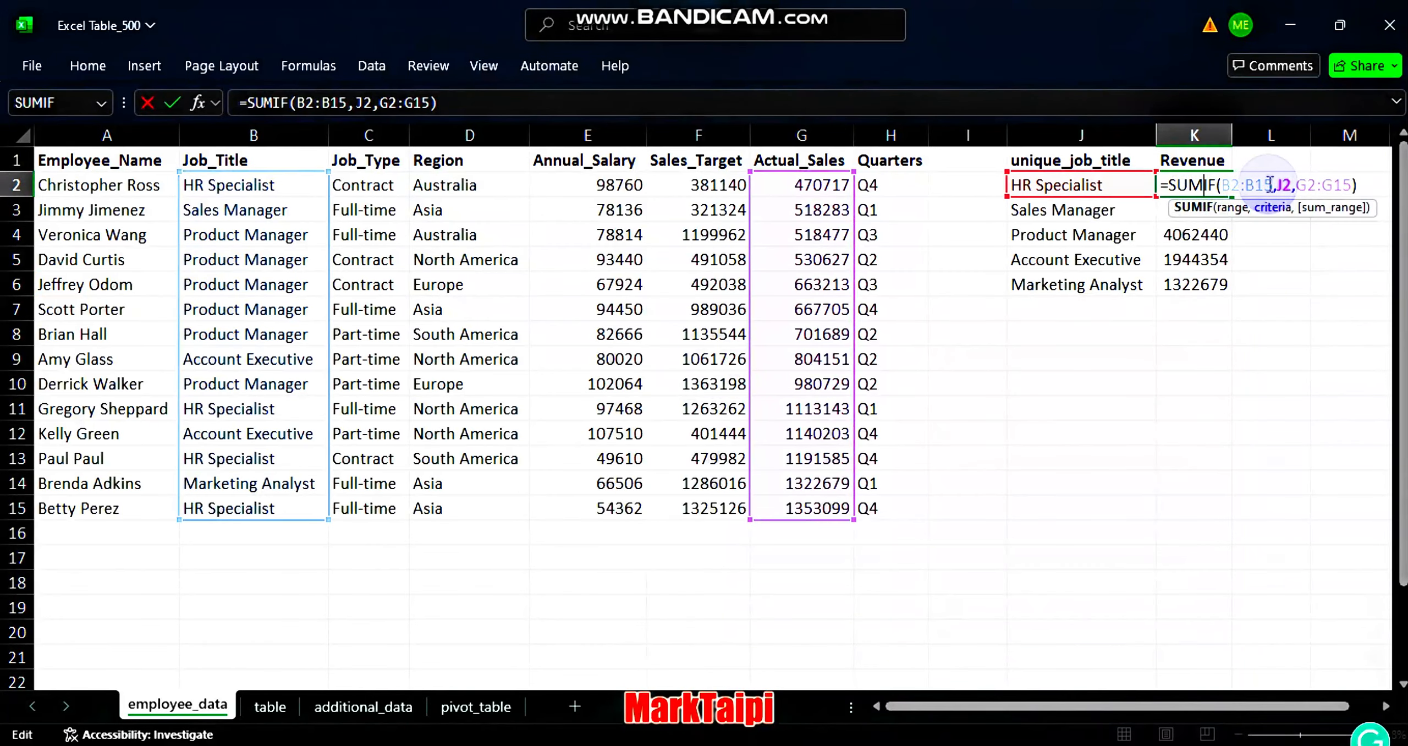
{"action": "double_click", "coordinate": [1230, 186]}
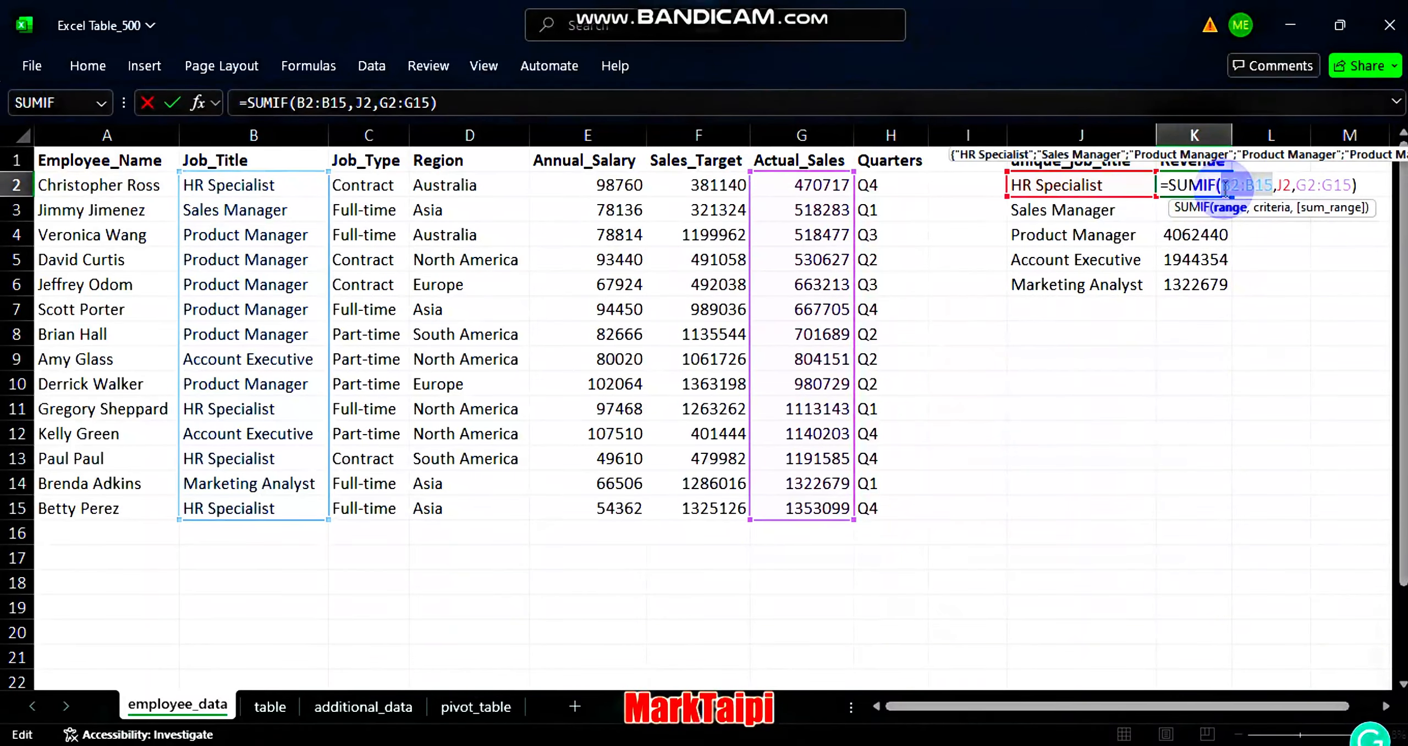
{"action": "key", "text": "F4"}
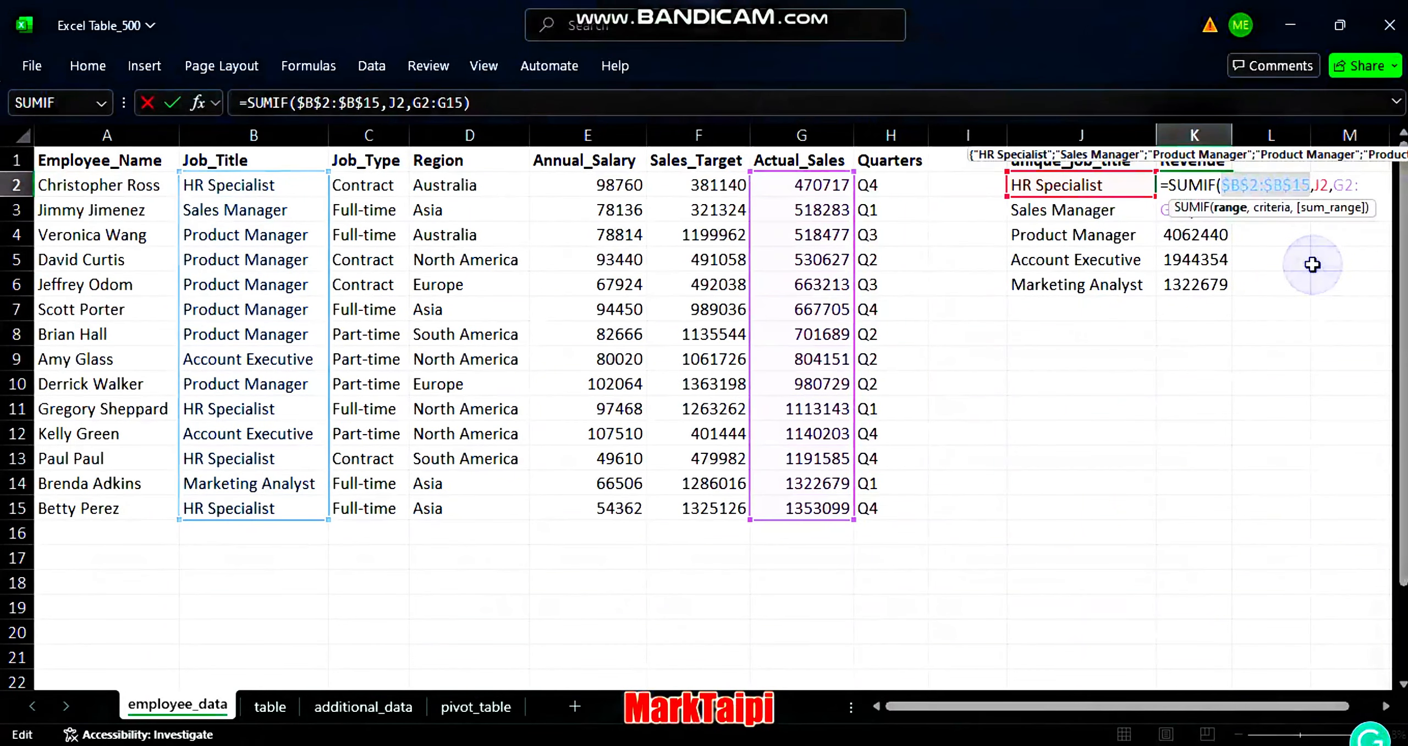
{"action": "left_click", "coordinate": [1320, 186]}
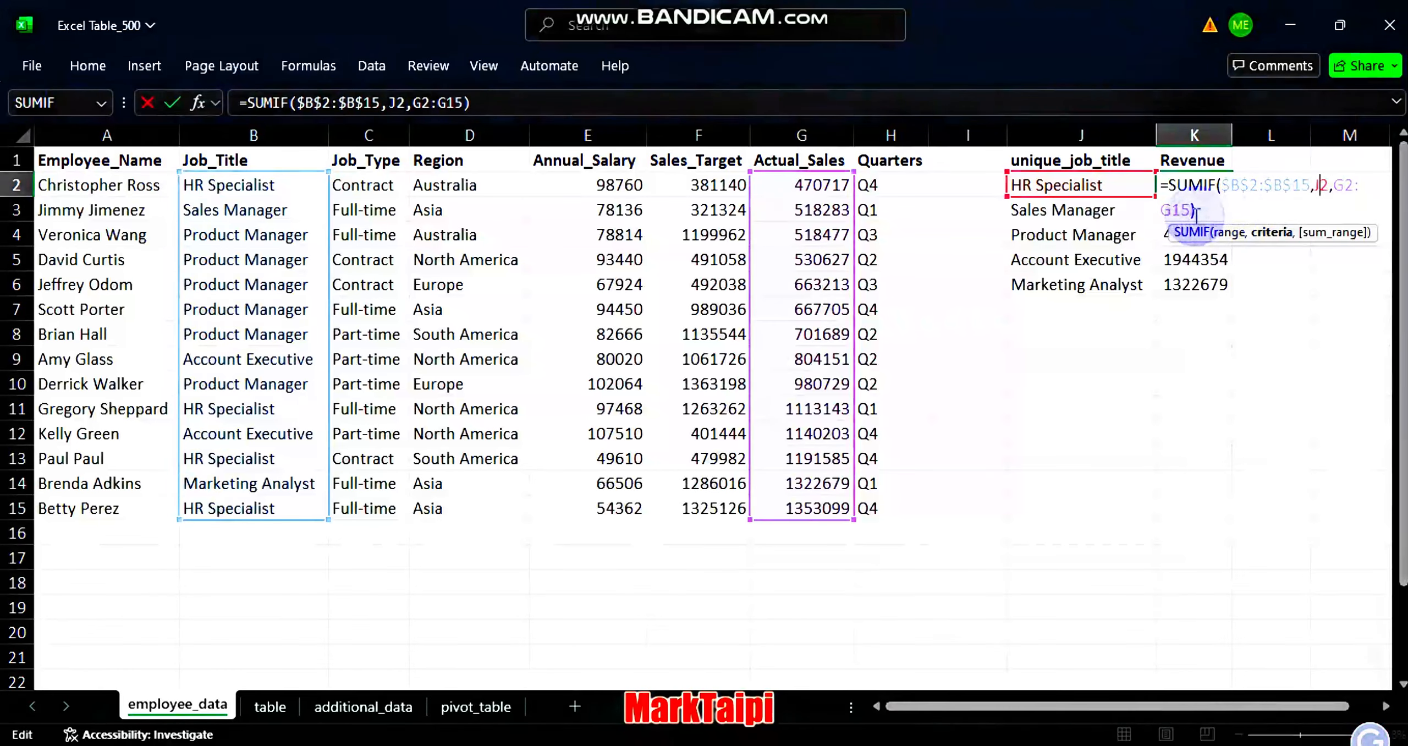
{"action": "left_click_drag", "start_coordinate": [1187, 211], "coordinate": [1337, 172]}
{"action": "key", "text": "Return"}
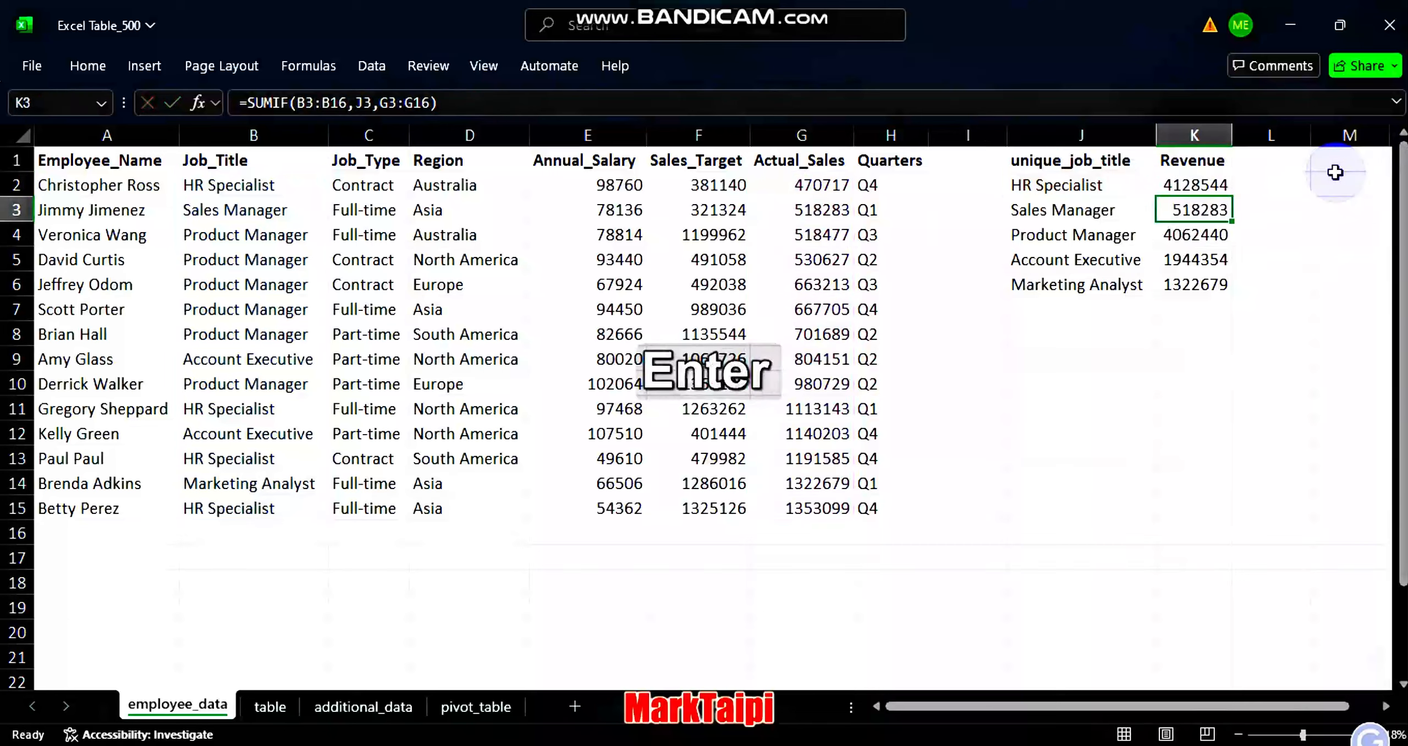
Fill the corrected SUMIF formula from K2 down to K6 and inspect the references in K6
{"action": "left_click", "coordinate": [1184, 184]}
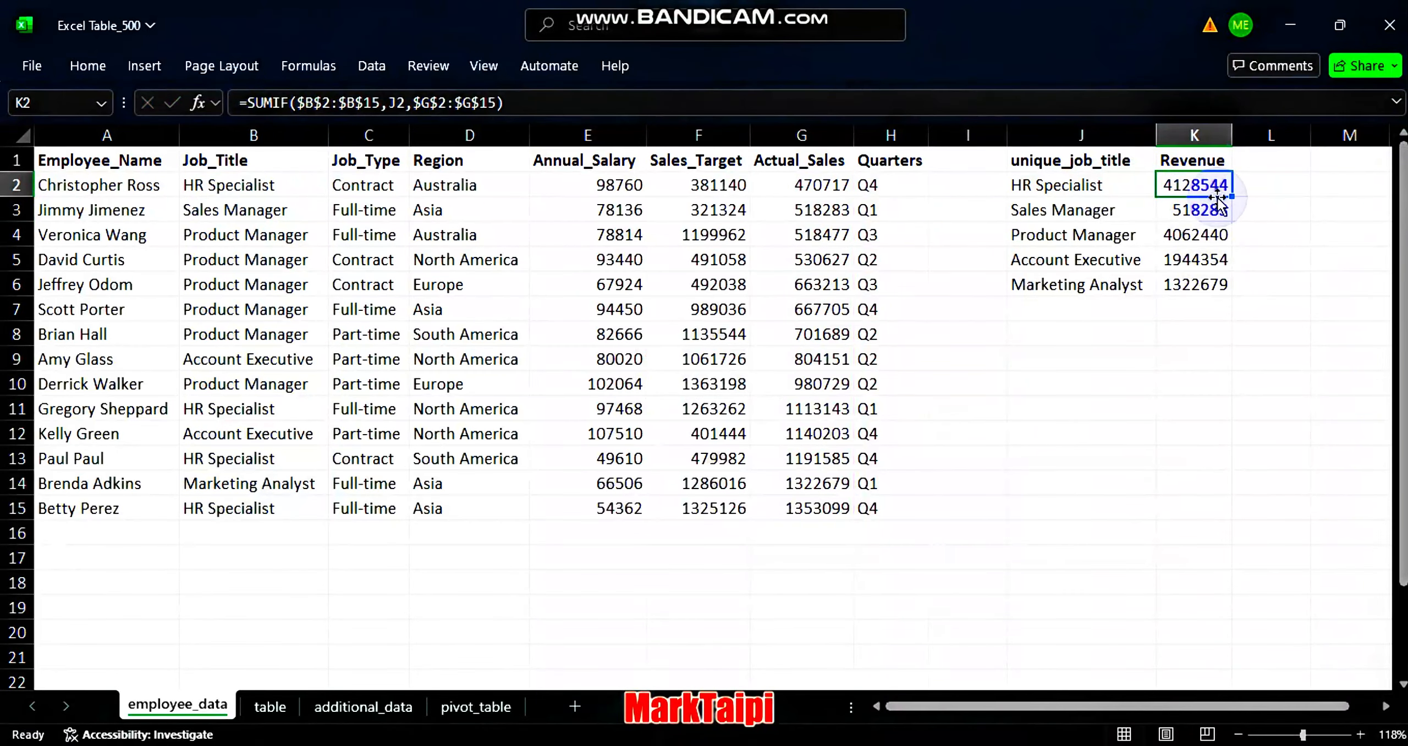
{"action": "left_click_drag", "start_coordinate": [1232, 197], "coordinate": [1200, 269]}
{"action": "double_click", "coordinate": [1196, 284]}
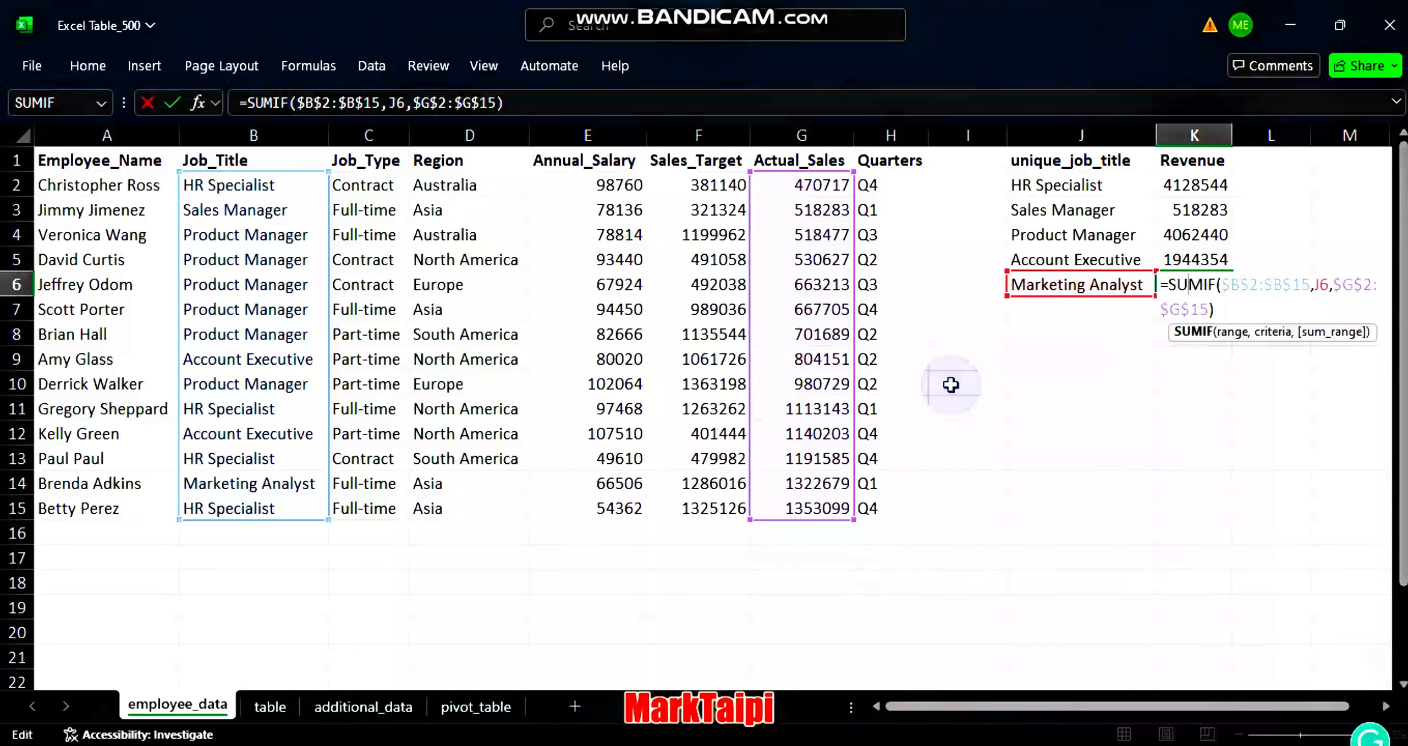
Paste the copied row 11 employee record into row 16 and inspect the ranges in K2's SUMIF formula
{"action": "left_click", "coordinate": [99, 535]}
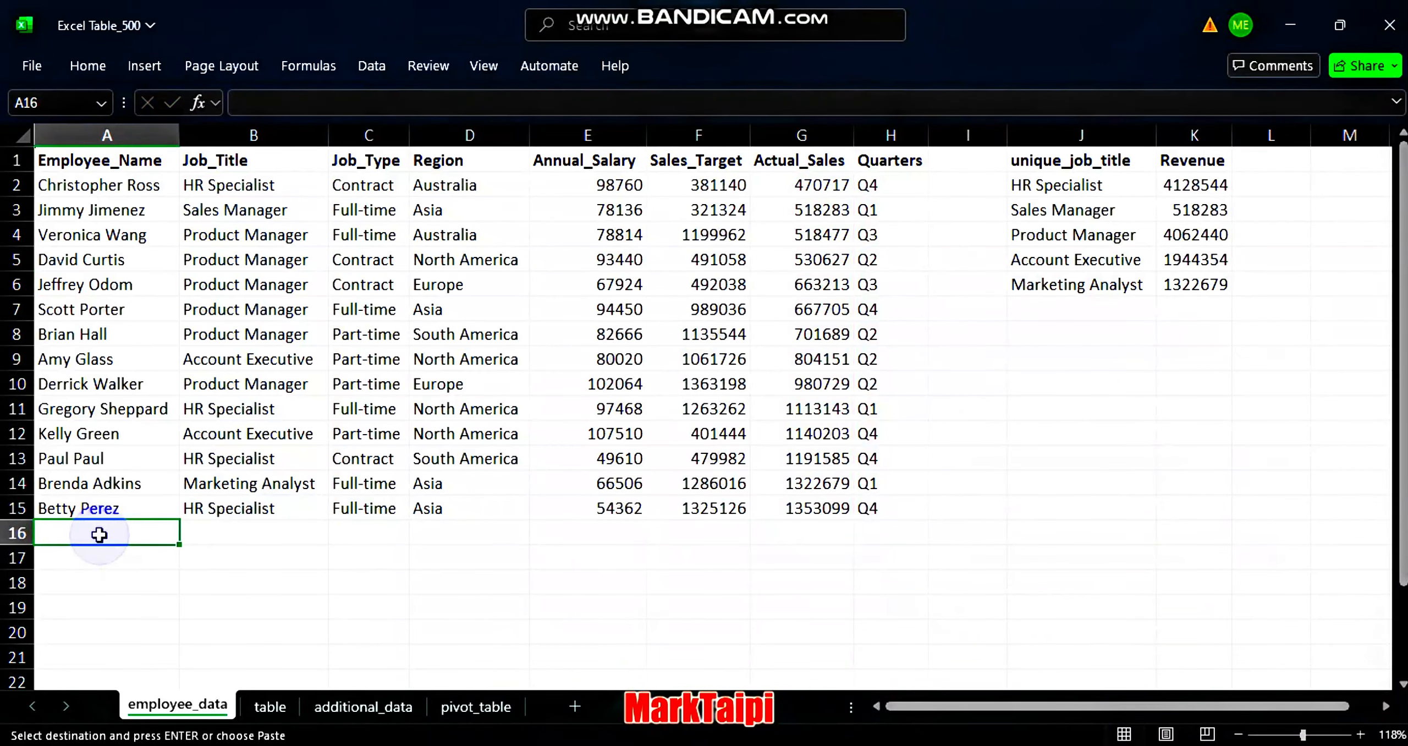
{"action": "key", "text": "ctrl+v"}
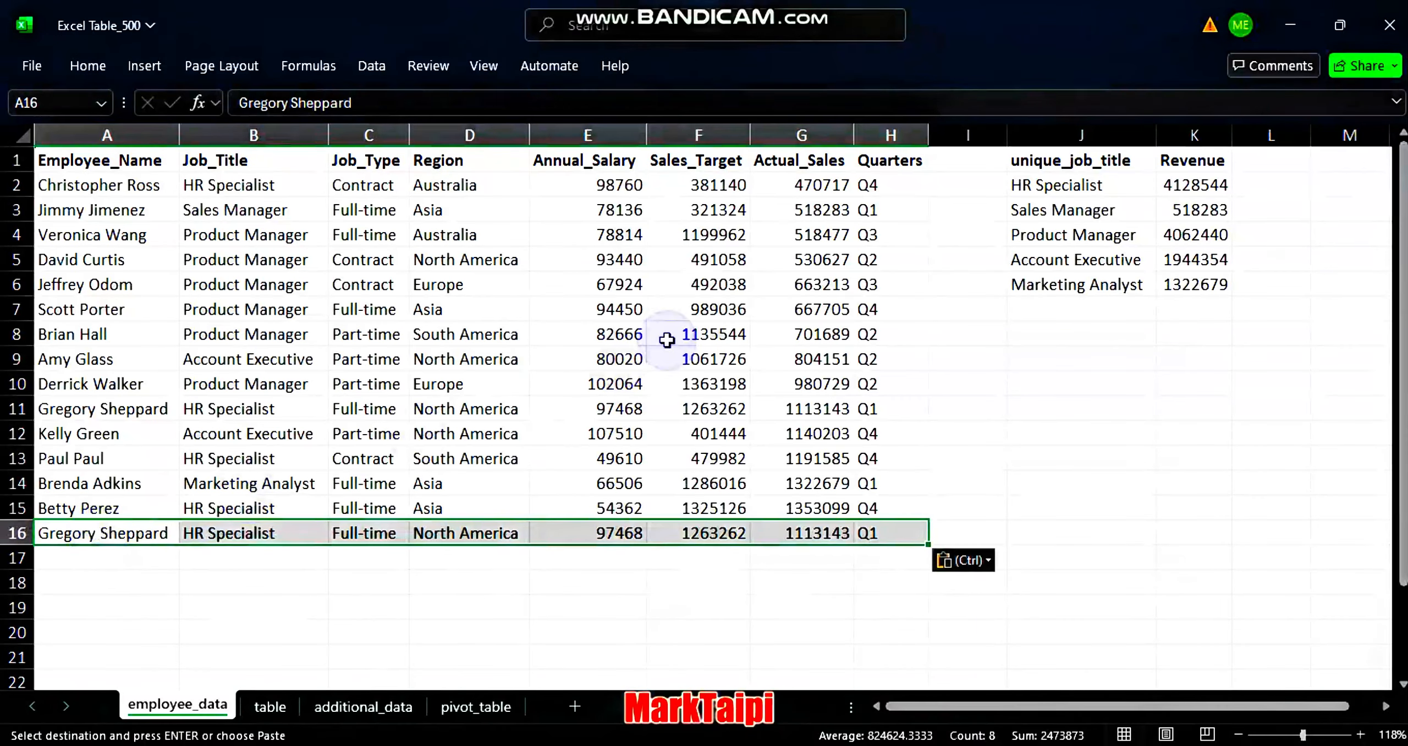
{"action": "double_click", "coordinate": [1188, 186]}
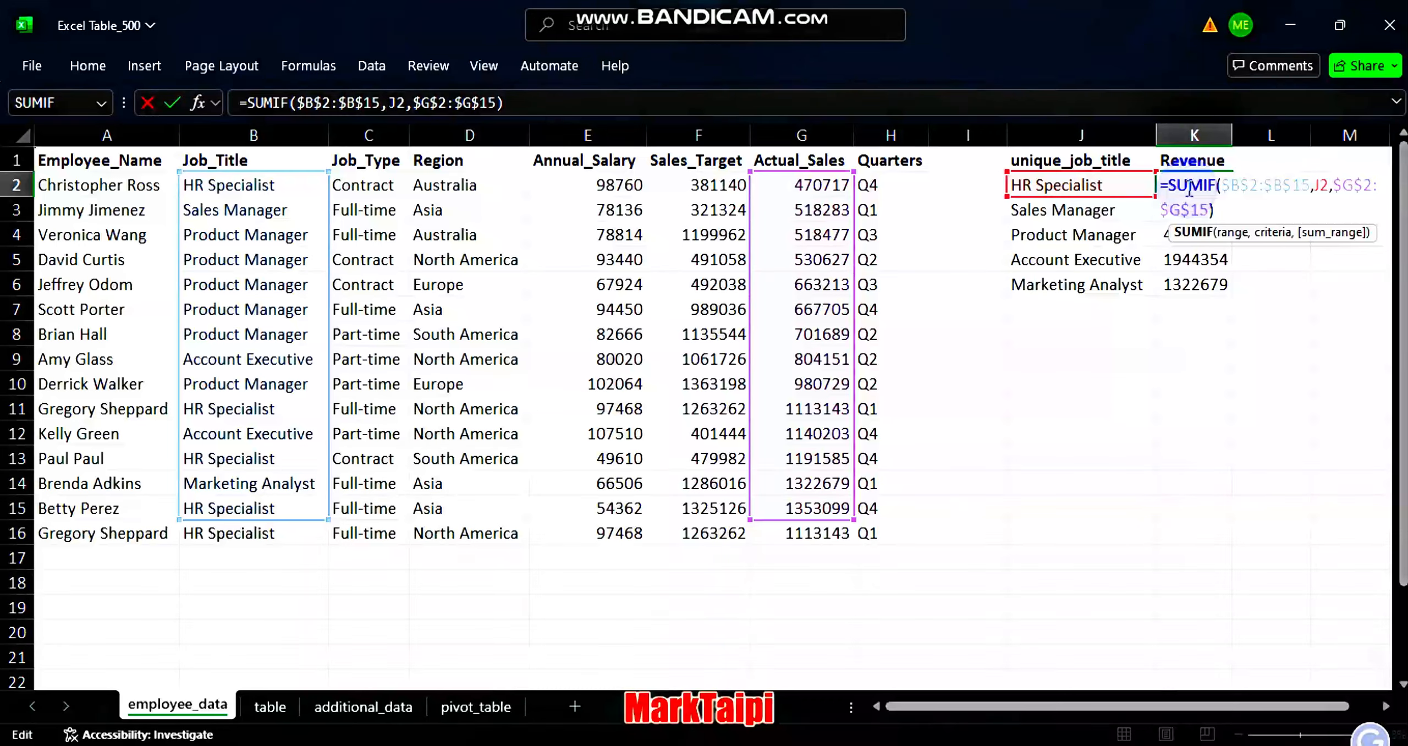
Select A1:H15 on the table sheet, convert it to a table with headers, and undo the conversion
{"action": "left_click", "coordinate": [82, 160]}
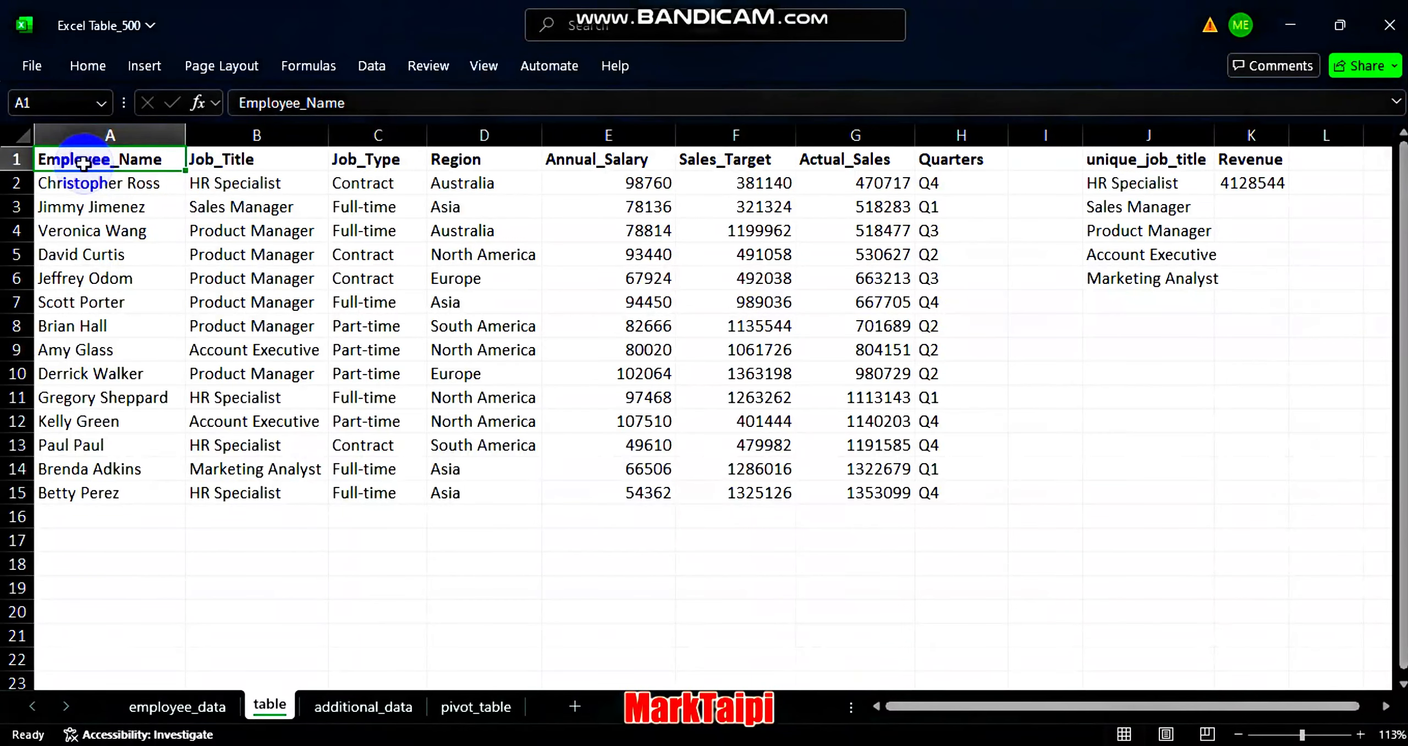
{"action": "key", "text": "ctrl"}
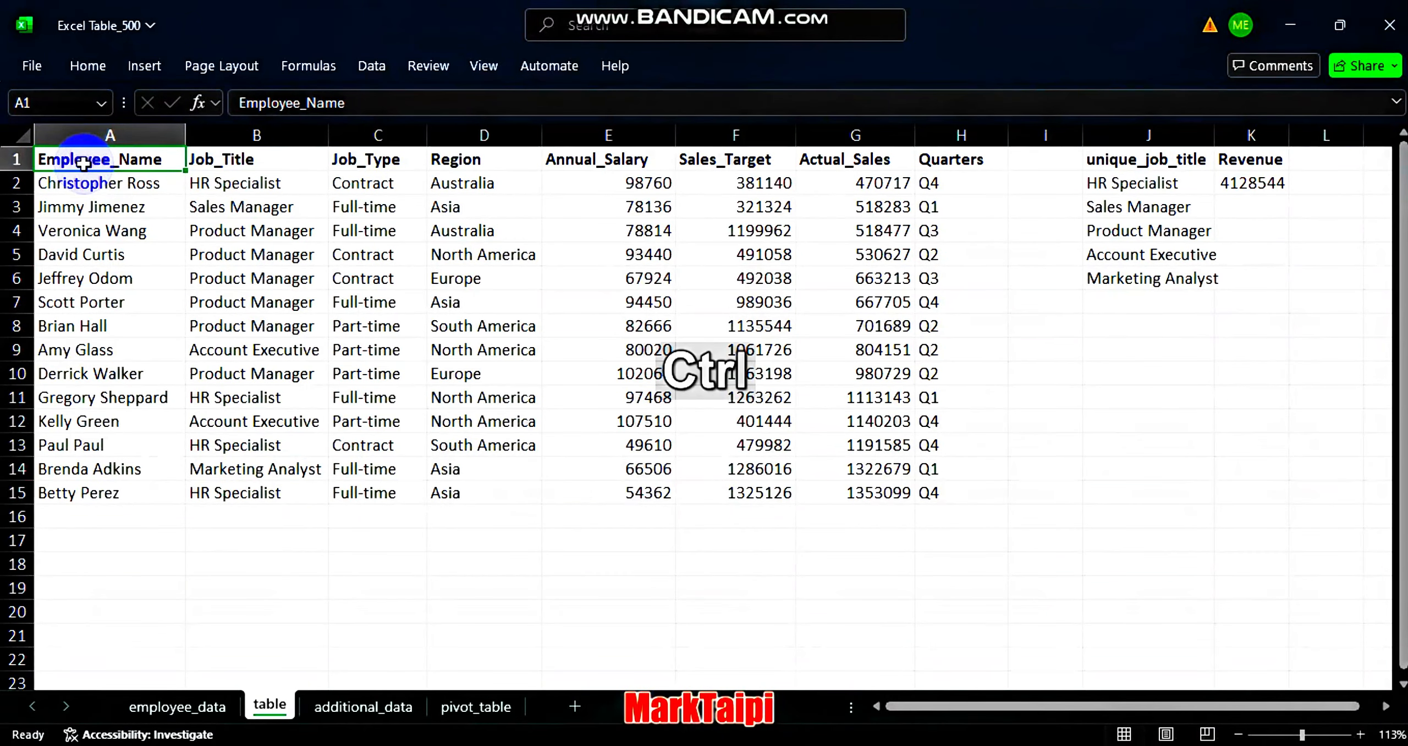
{"action": "key", "text": "ctrl+shift+Right"}
{"action": "key", "text": "ctrl+shift+Down"}
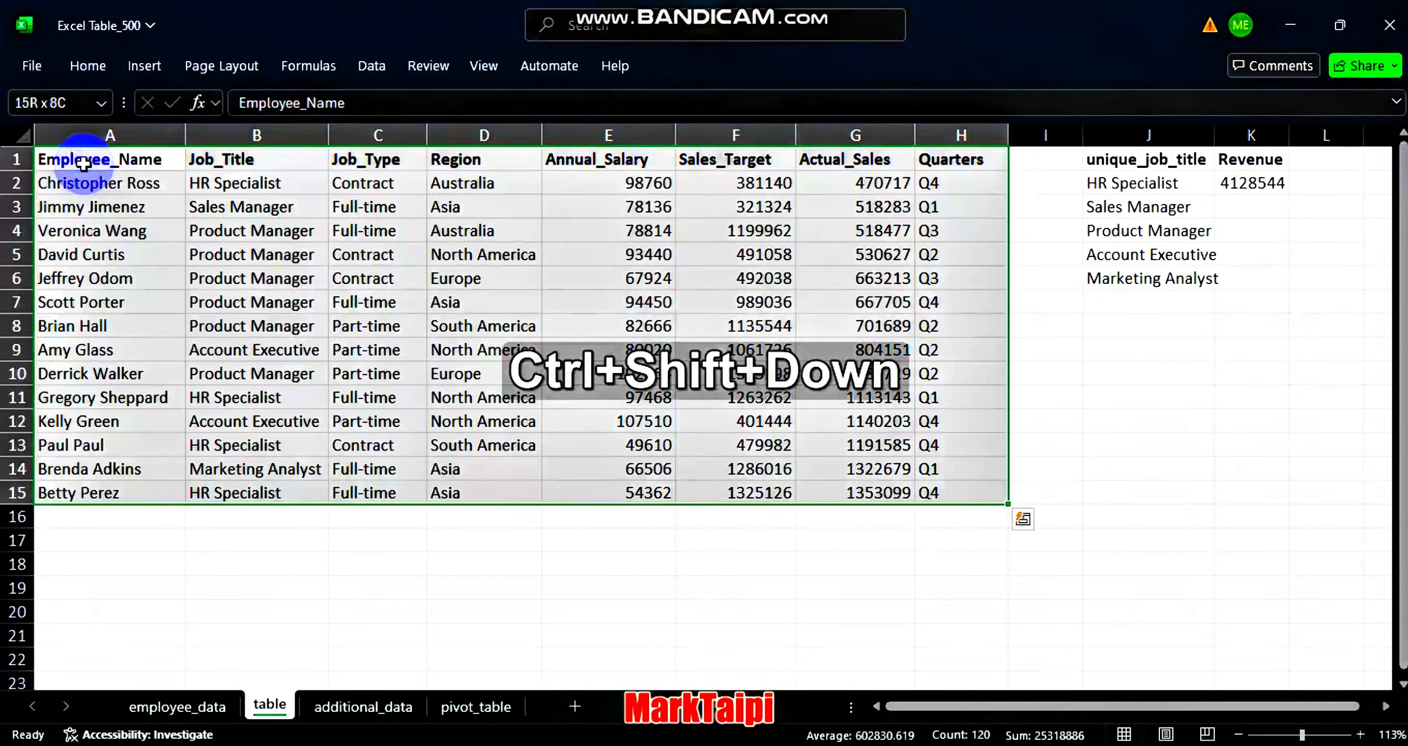
{"action": "left_click", "coordinate": [144, 70]}
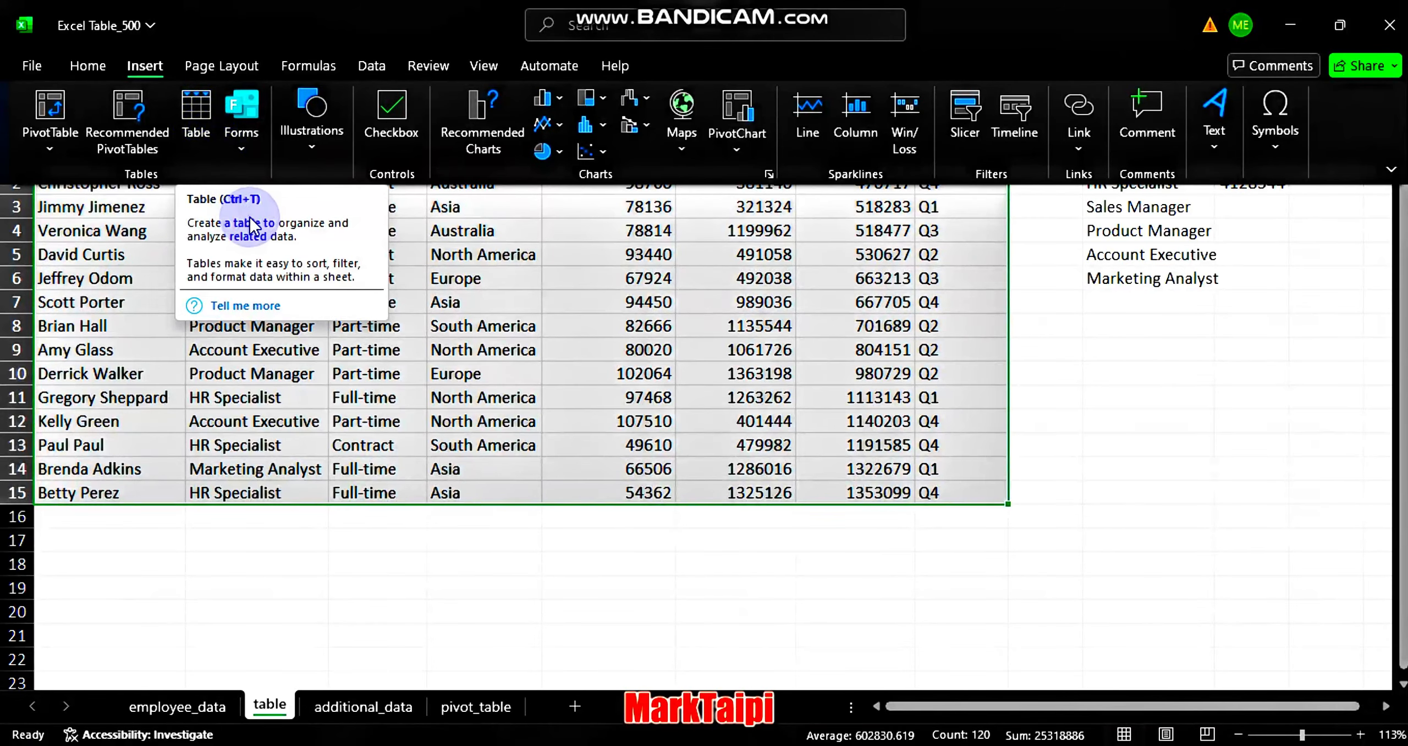
{"action": "left_click", "coordinate": [429, 338]}
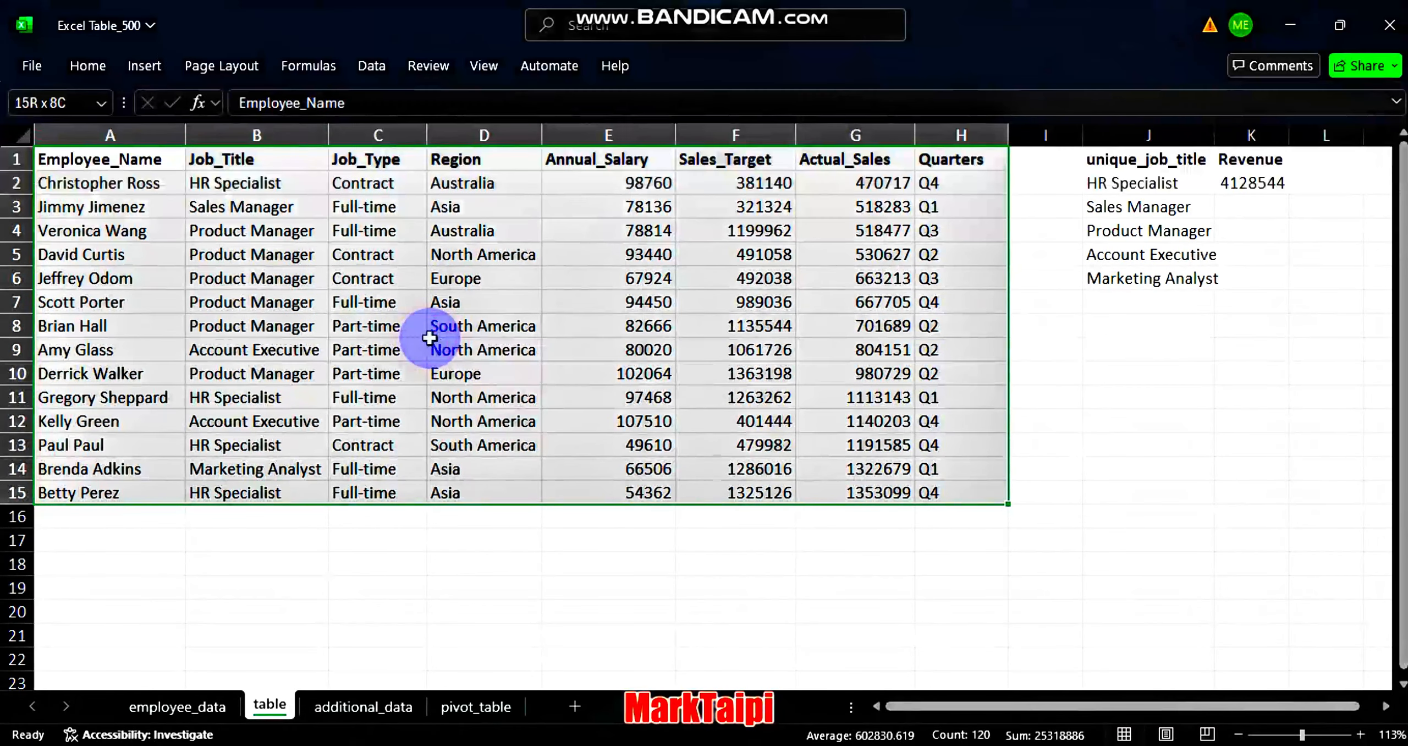
{"action": "key", "text": "ctrl+t"}
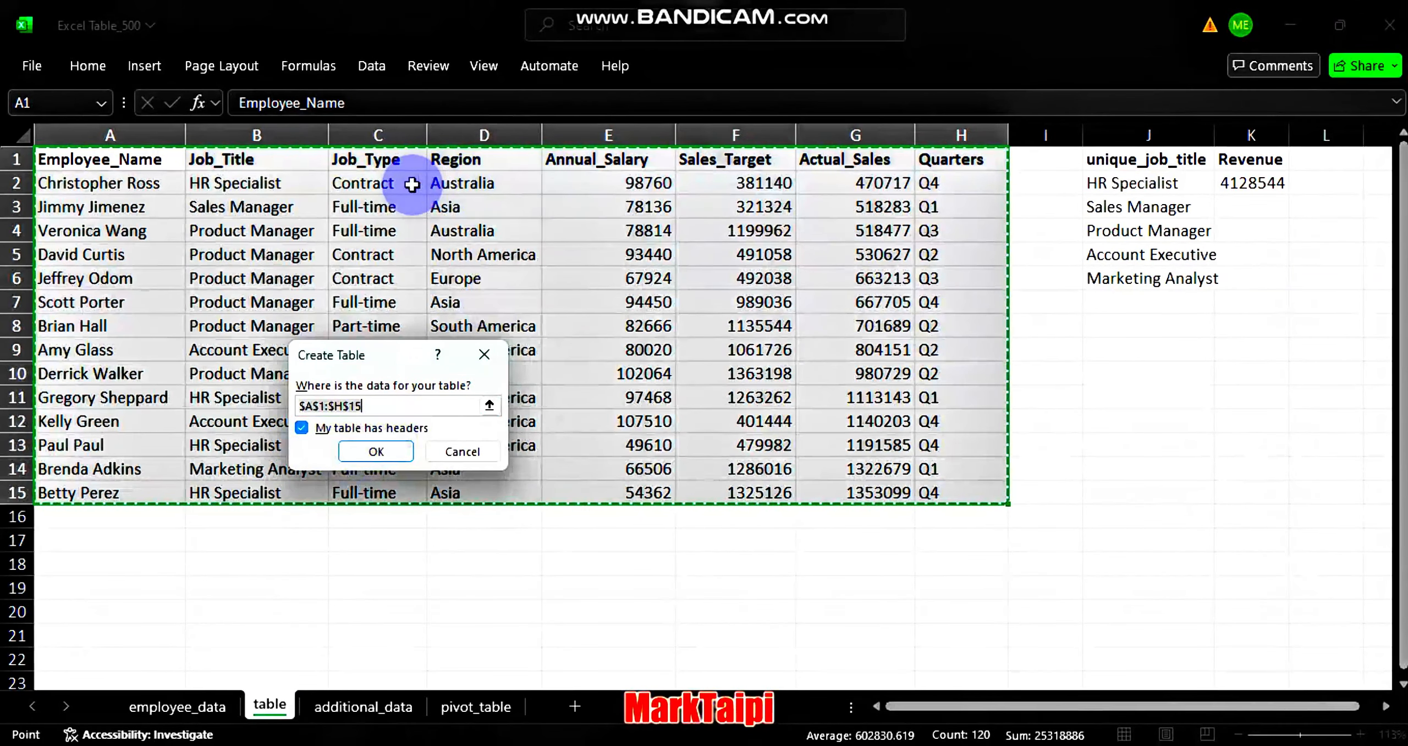
{"action": "left_click", "coordinate": [377, 451]}
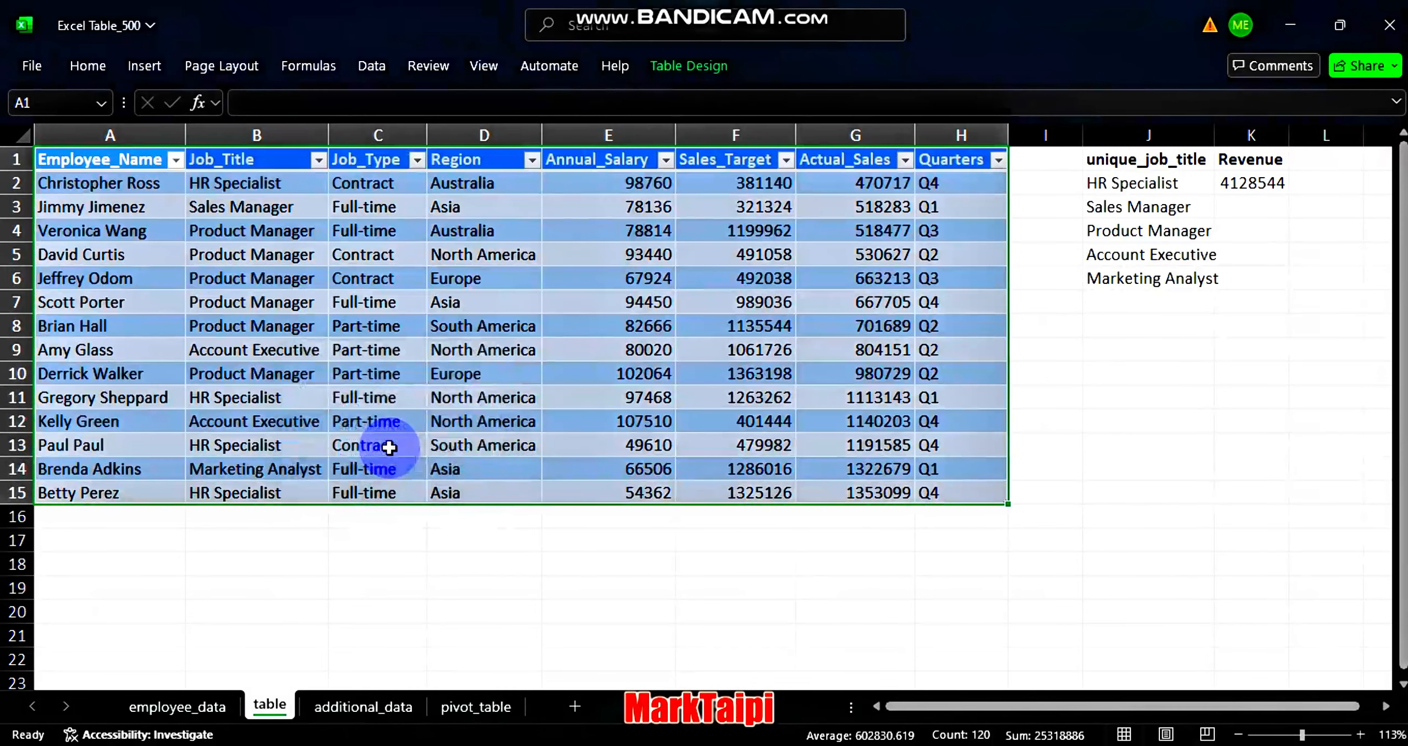
{"action": "left_click", "coordinate": [475, 557]}
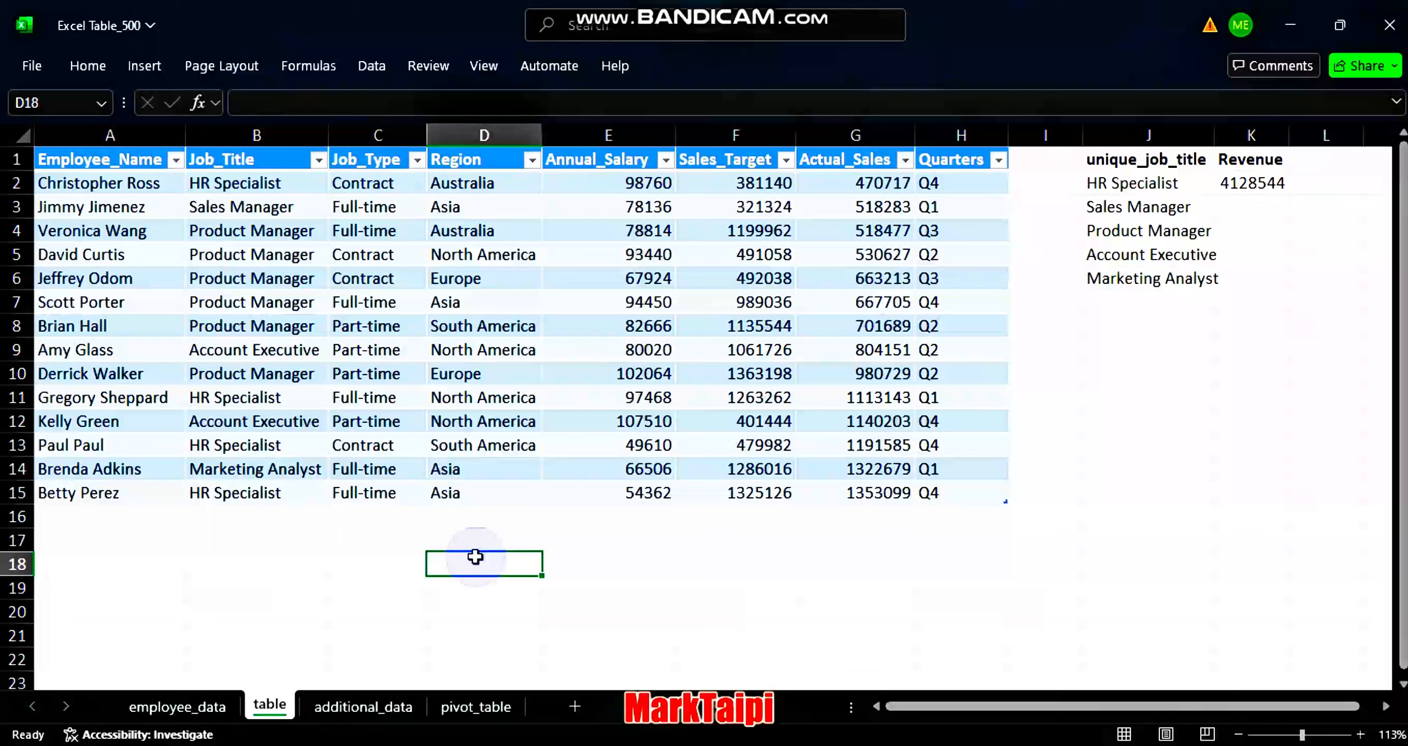
{"action": "key", "text": "ctrl+z"}
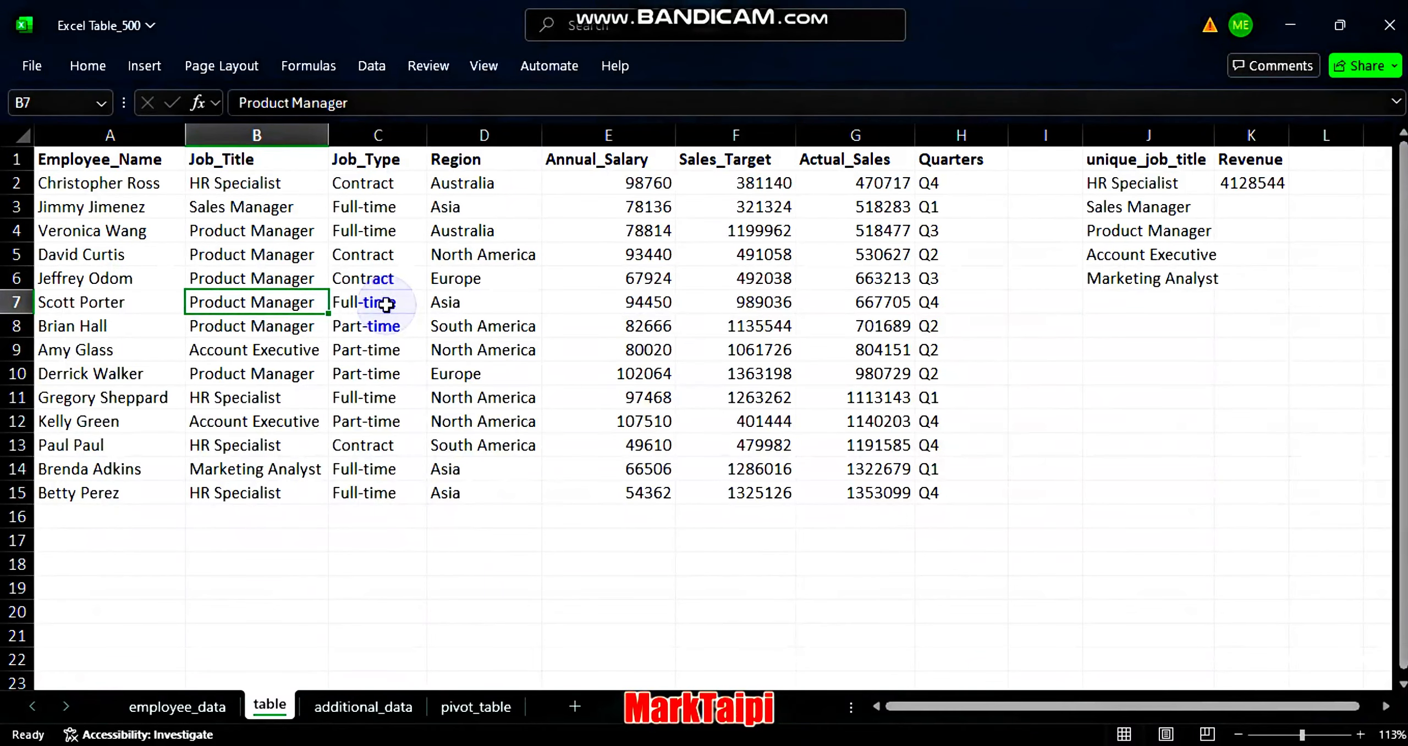
Convert the data range A1:H15 on the table sheet into a table with headers, starting from cell B7
{"action": "left_click", "coordinate": [273, 302]}
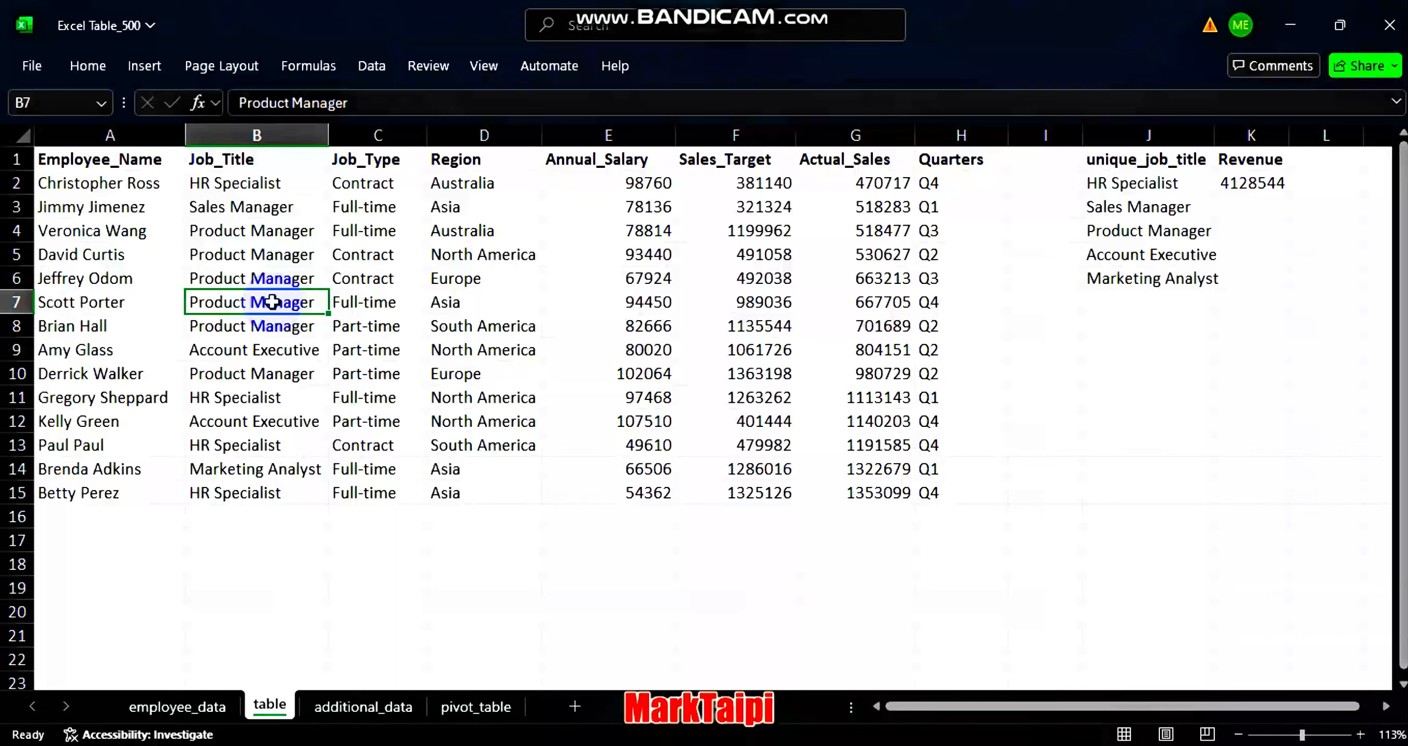
{"action": "key", "text": "ctrl"}
{"action": "key", "text": "ctrl+t"}
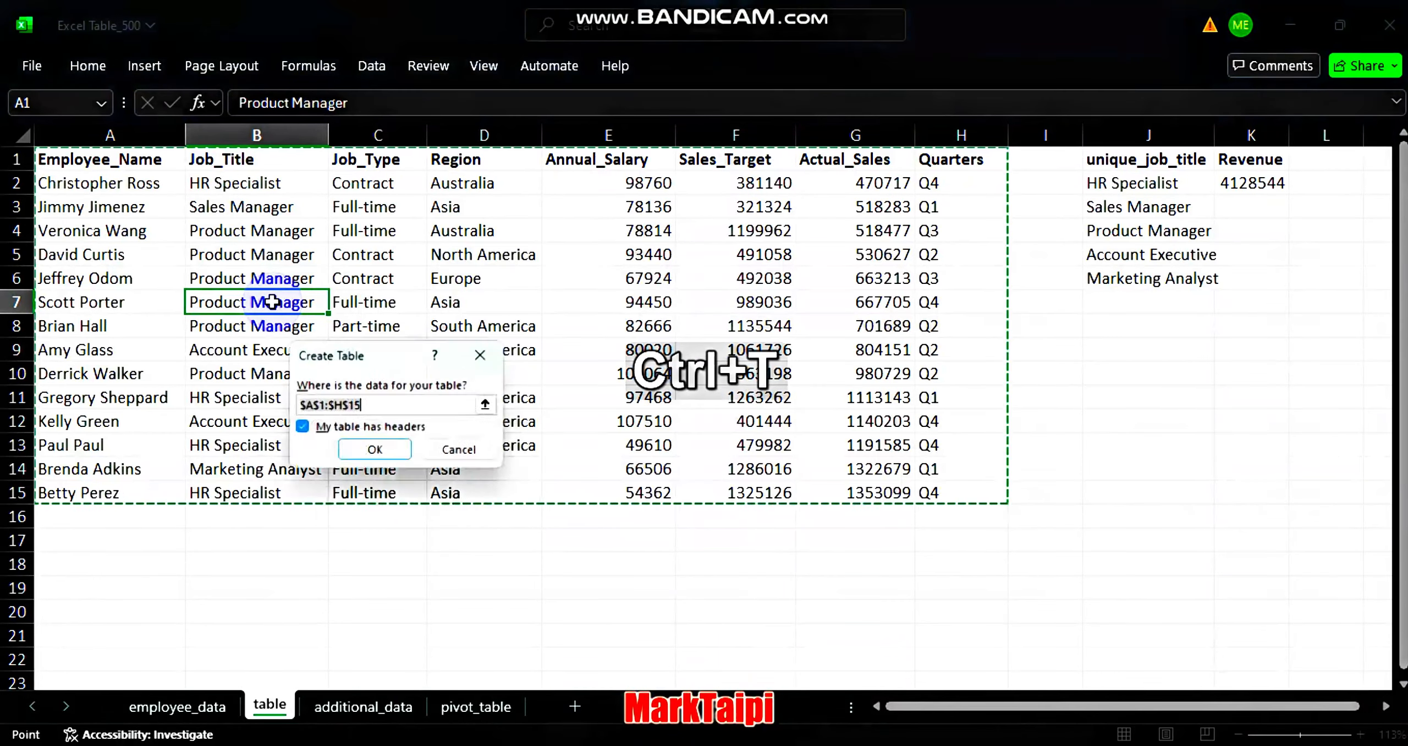
{"action": "left_click", "coordinate": [369, 452]}
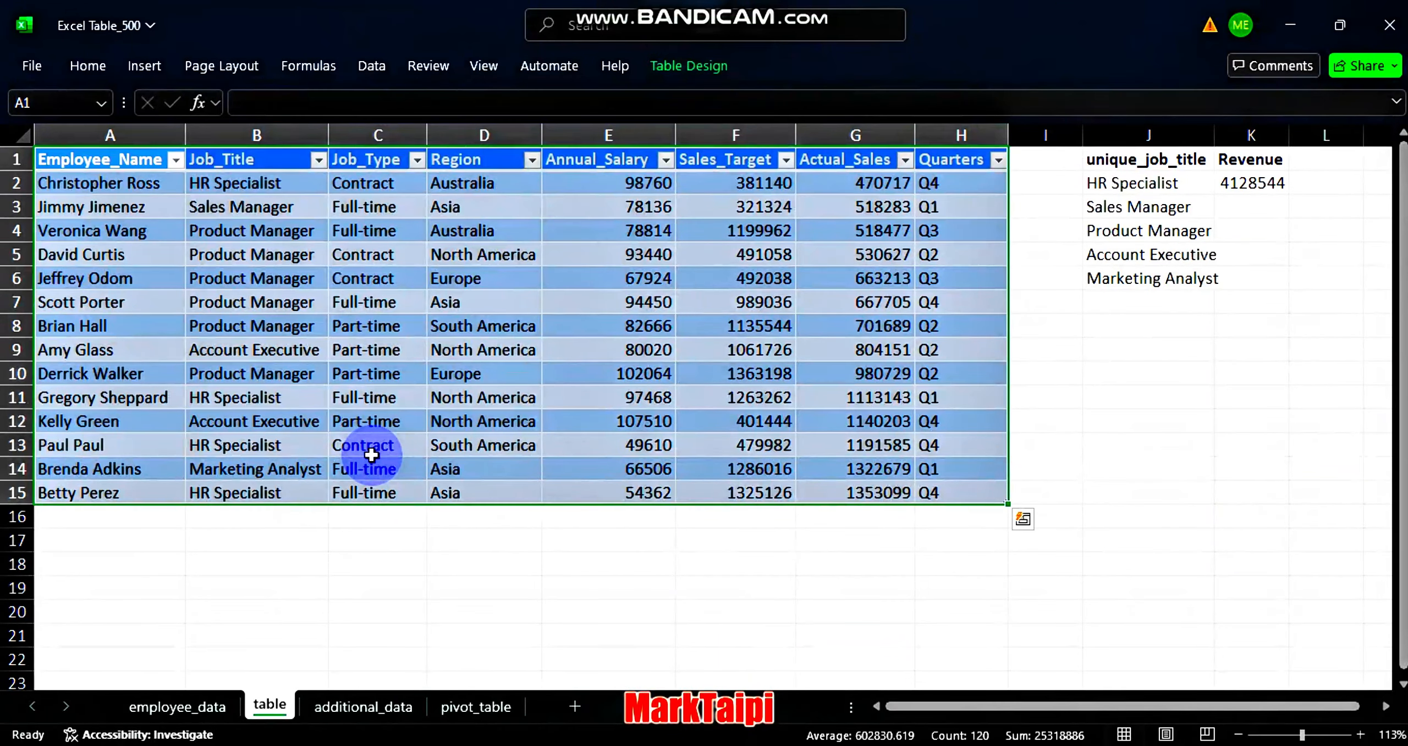
{"action": "key", "text": "Left"}
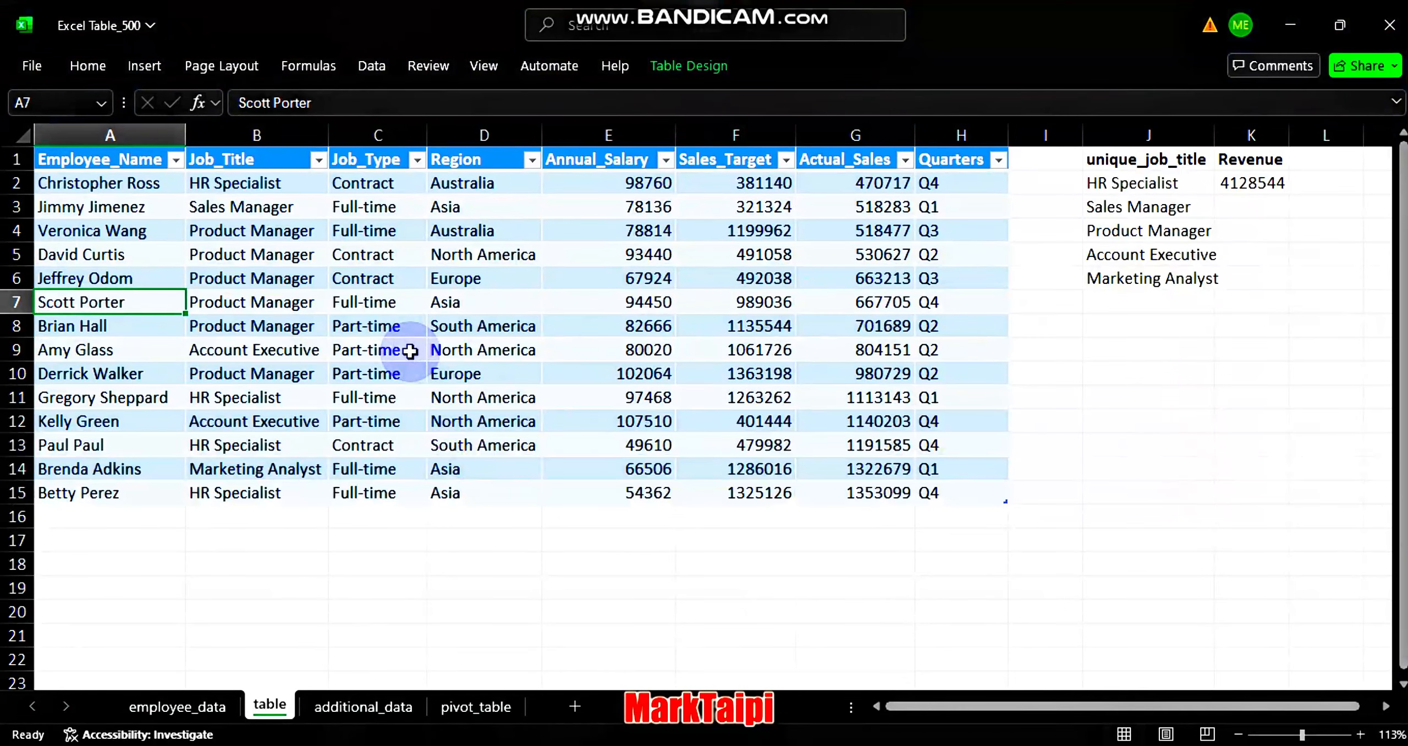
Rename the table covering A2:H15 as employees in the Name Manager
{"action": "left_click", "coordinate": [296, 67]}
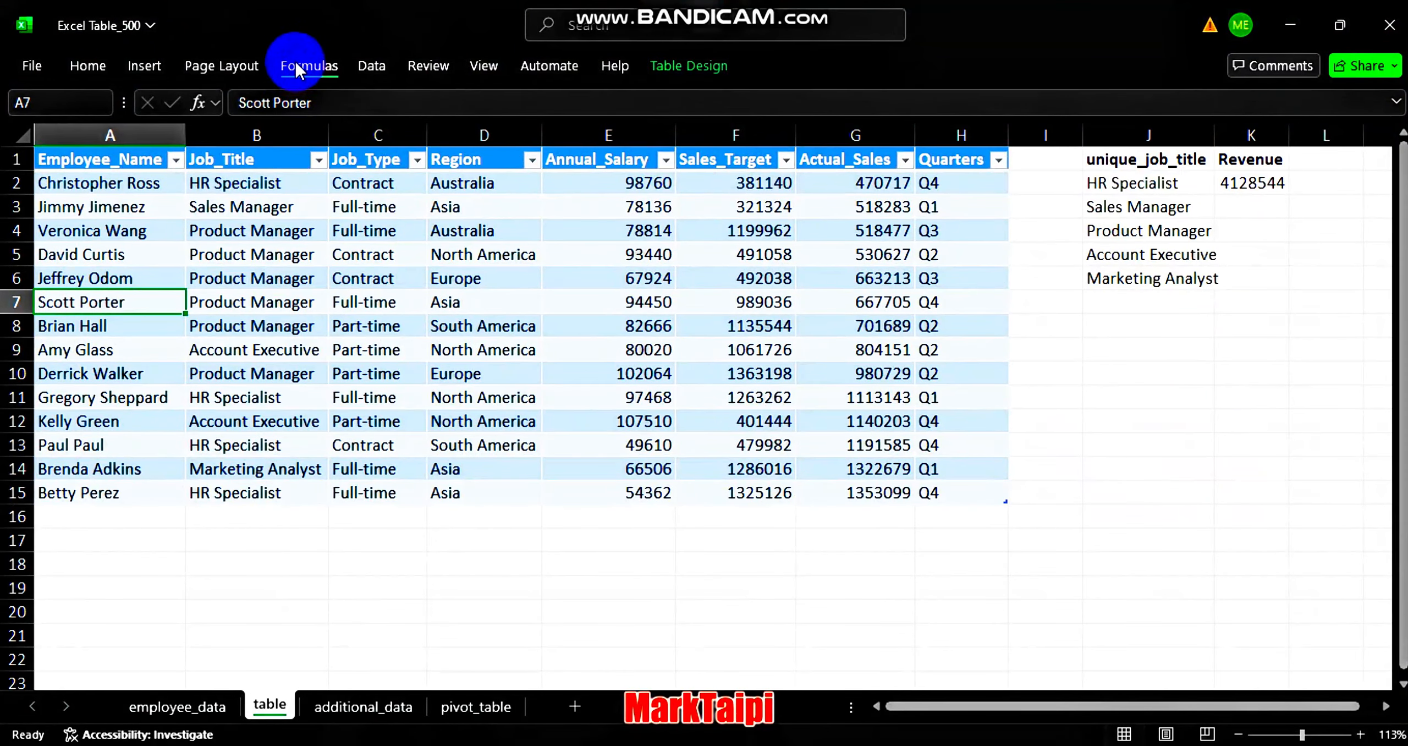
{"action": "left_click", "coordinate": [625, 138]}
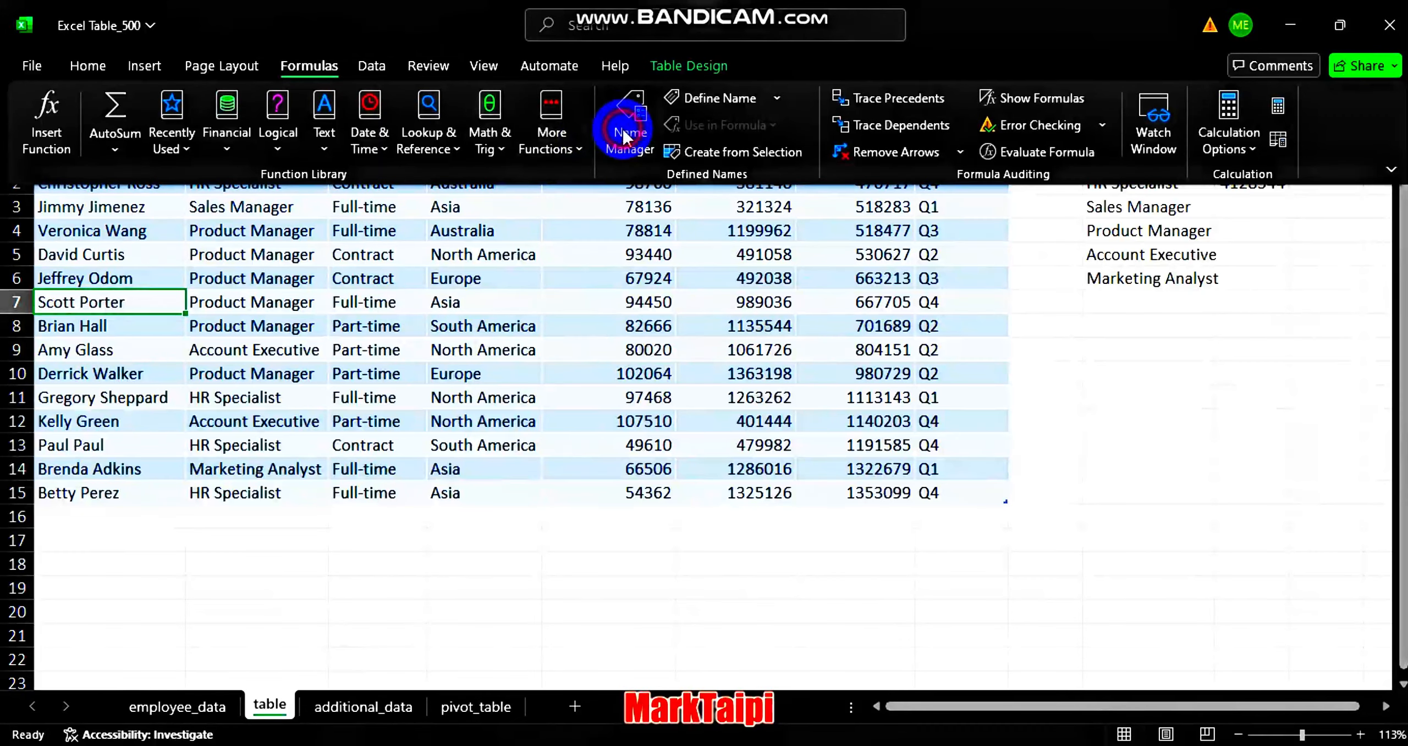
{"action": "left_click", "coordinate": [227, 250]}
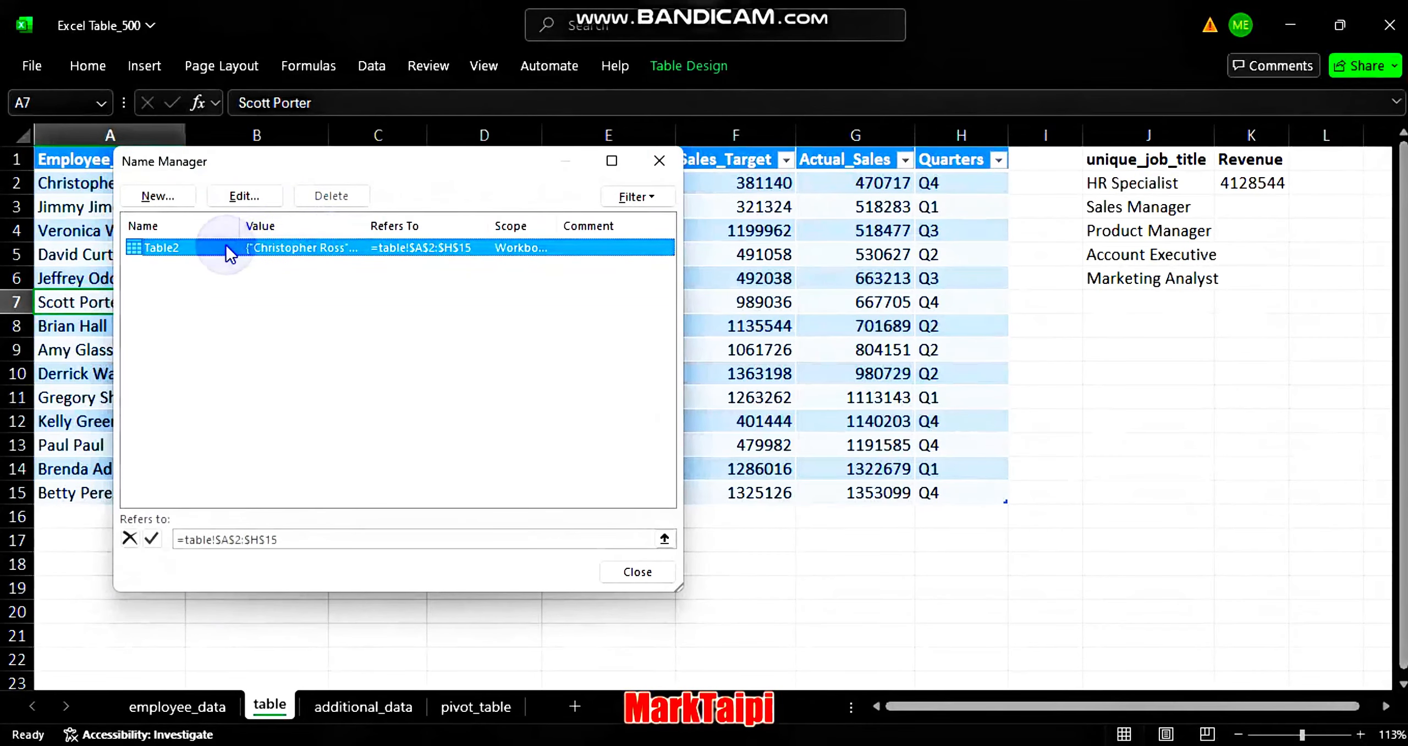
{"action": "double_click", "coordinate": [227, 251]}
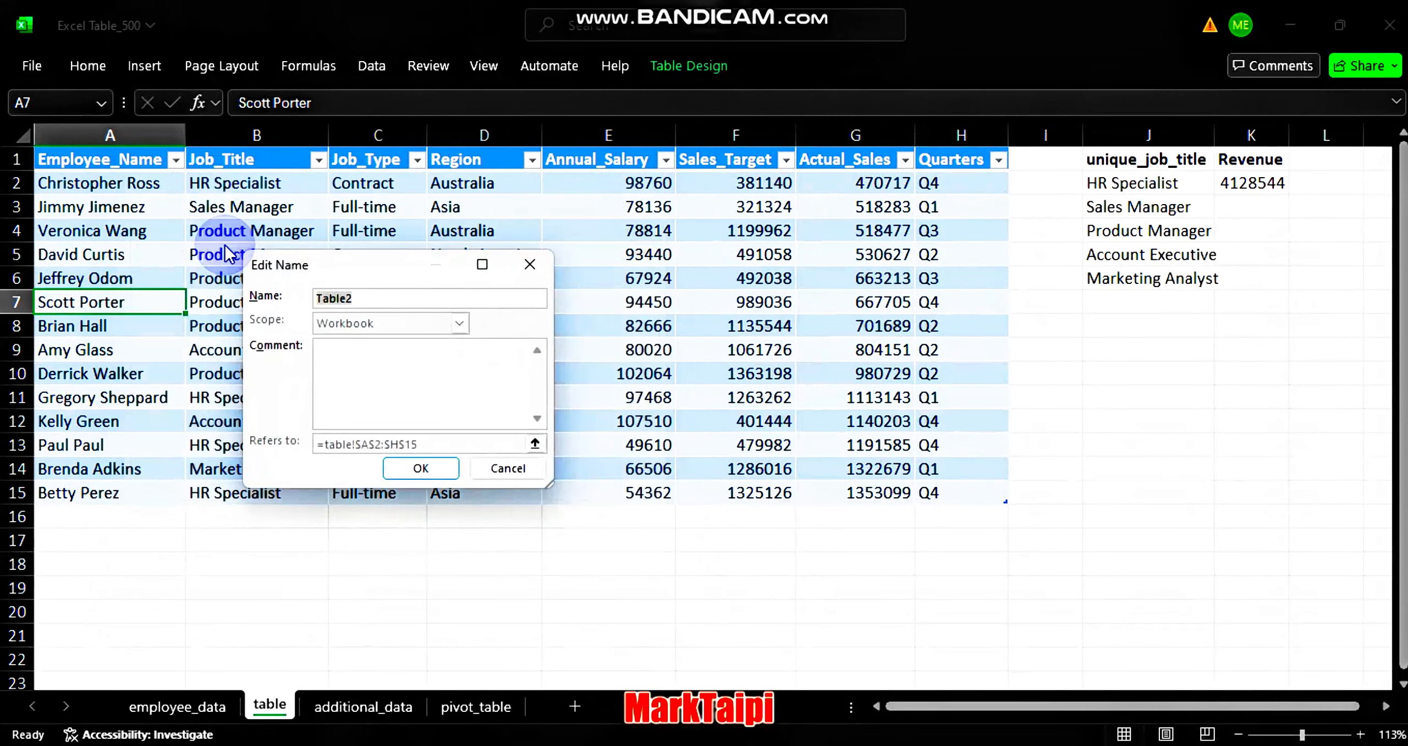
{"action": "double_click", "coordinate": [363, 294]}
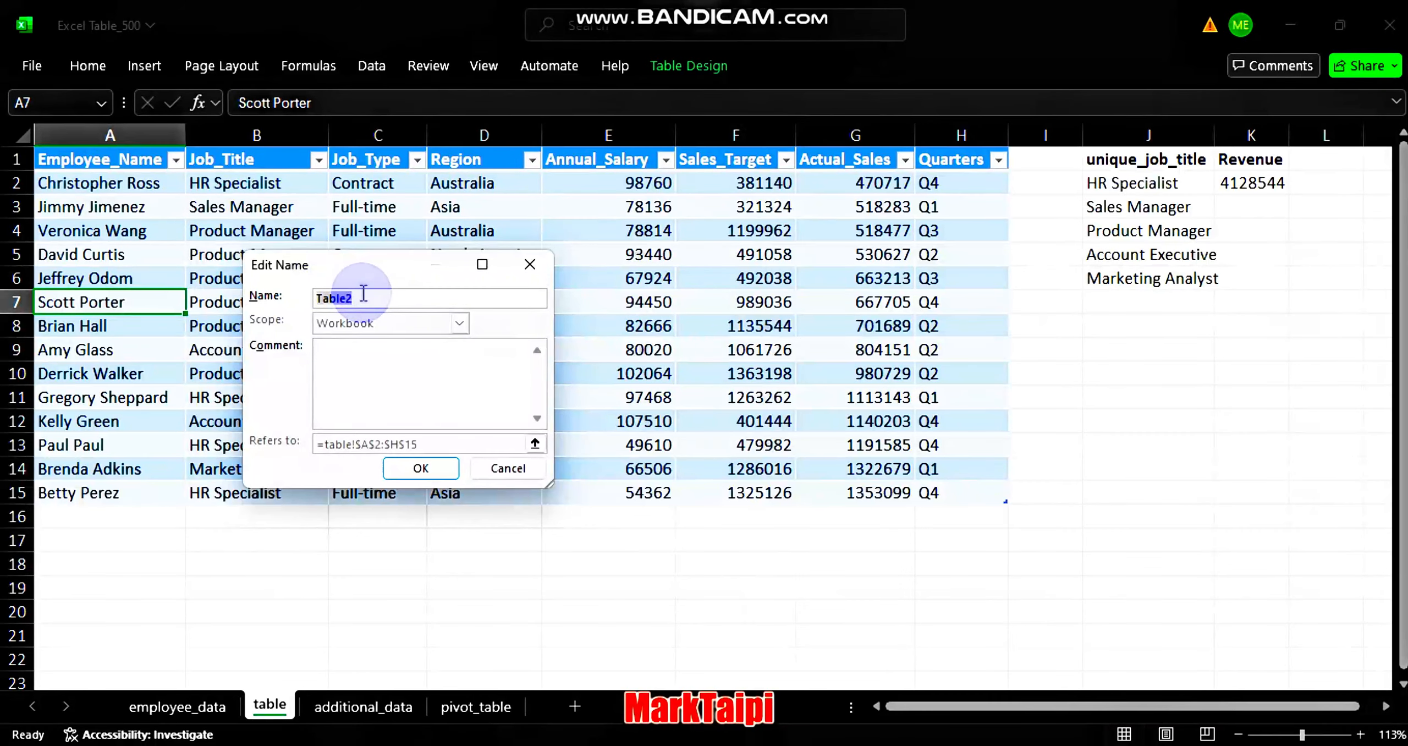
{"action": "key", "text": "BackSpace"}
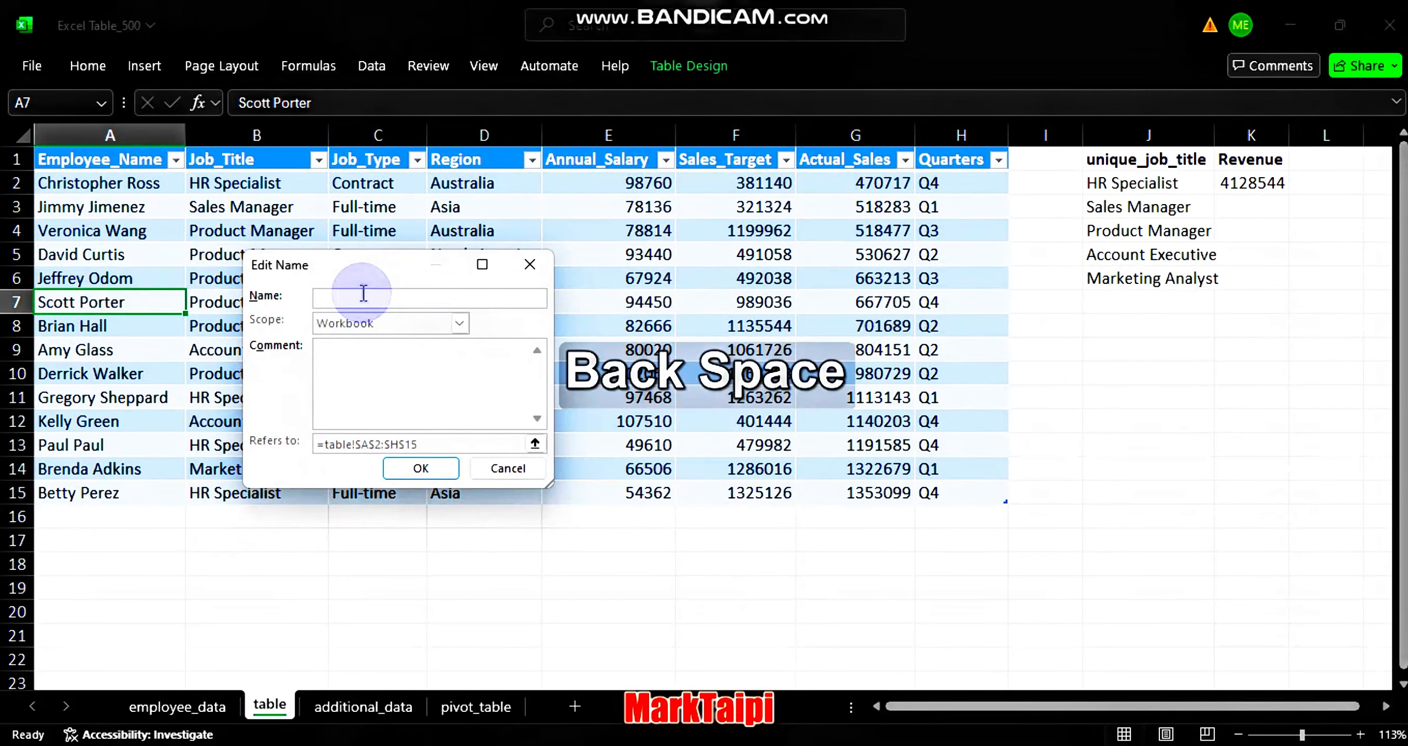
{"action": "type", "text": "emplo"}
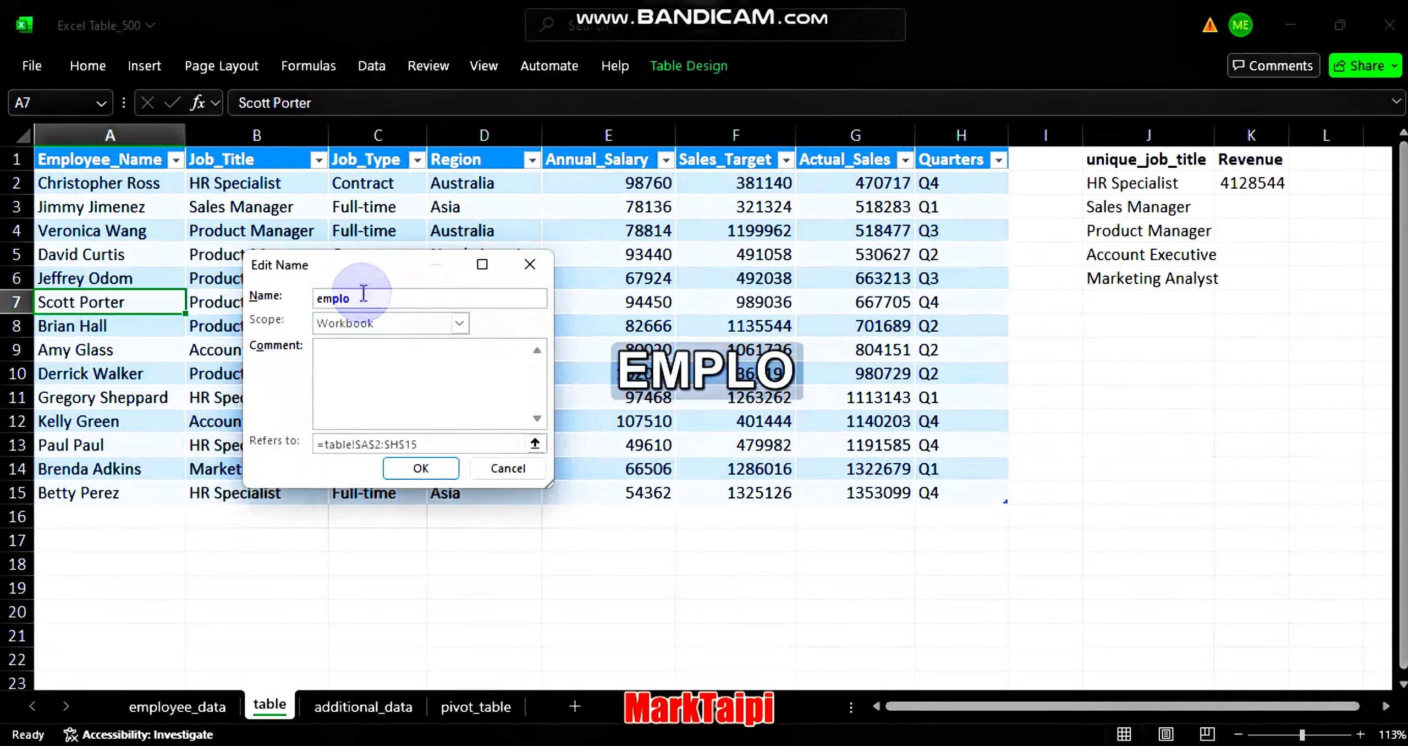
{"action": "type", "text": "yess"}
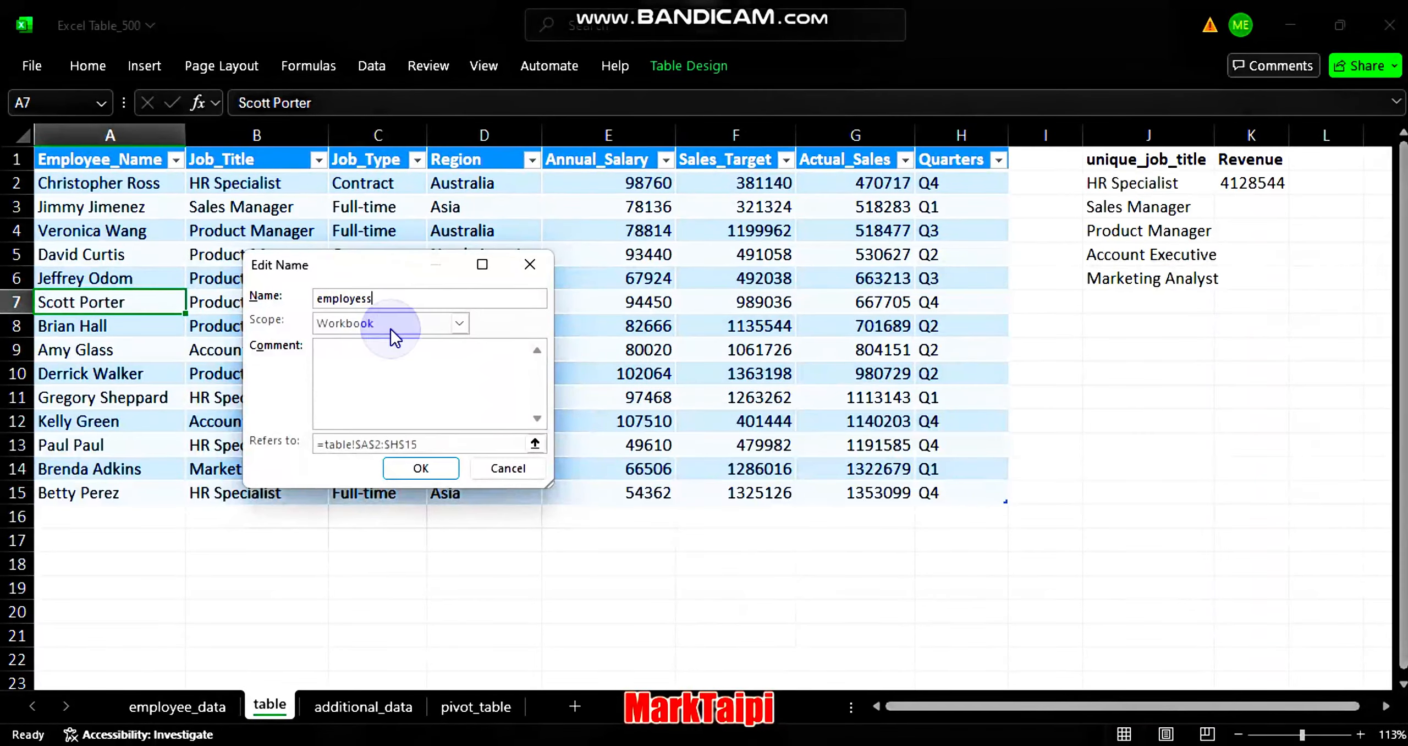
{"action": "key", "text": "BackSpace"}
{"action": "key", "text": "BackSpace"}
{"action": "type", "text": "es"}
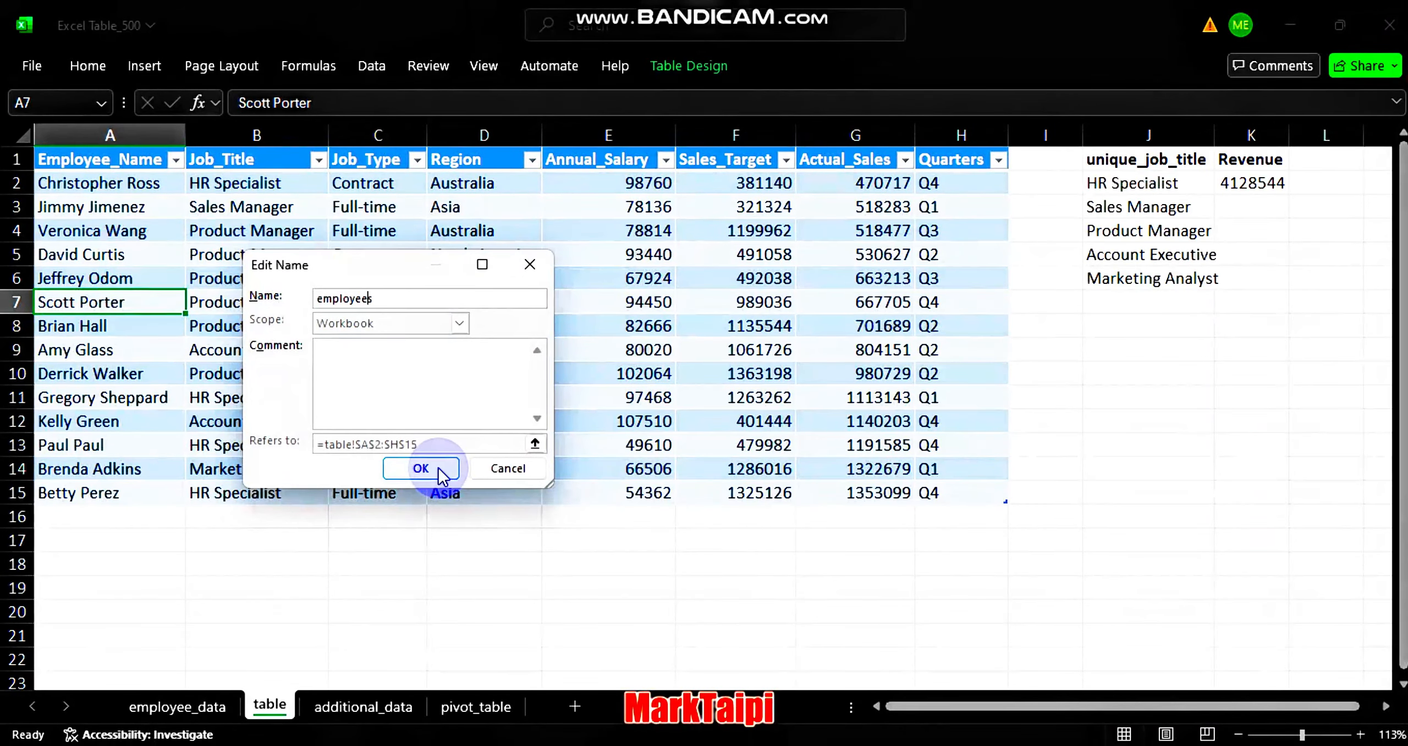
{"action": "left_click", "coordinate": [421, 469]}
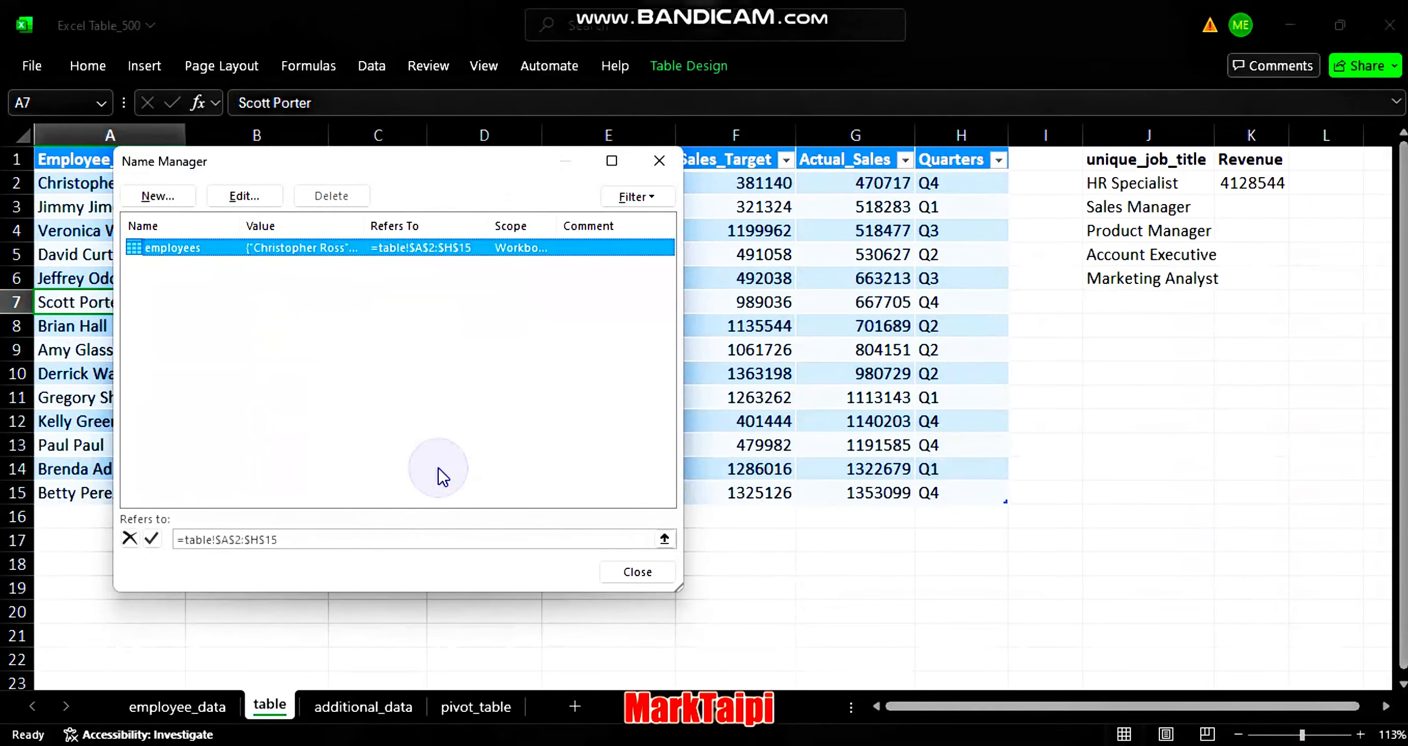
Review the employees table's name and cell range in the Name Manager, and close it without changing the definition
{"action": "left_click", "coordinate": [243, 196]}
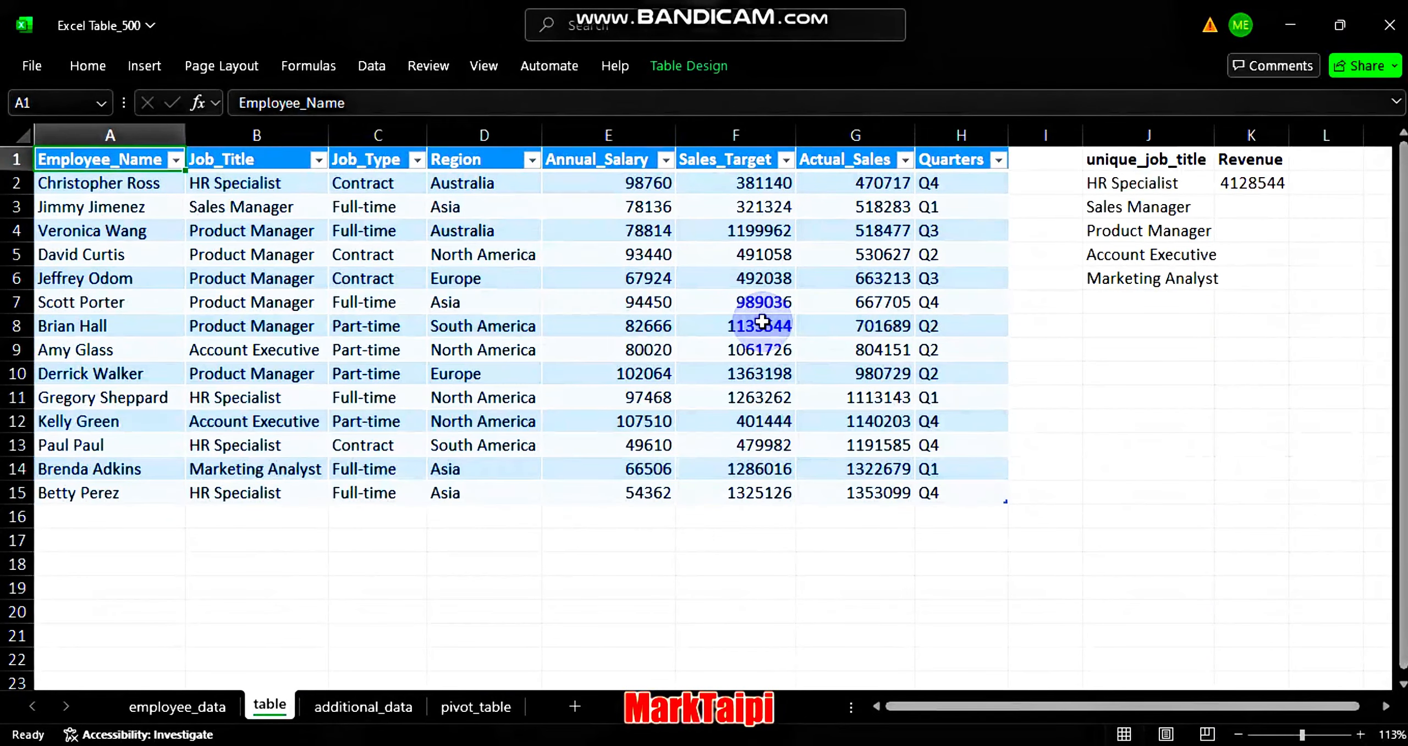
{"action": "key", "text": "ctrl"}
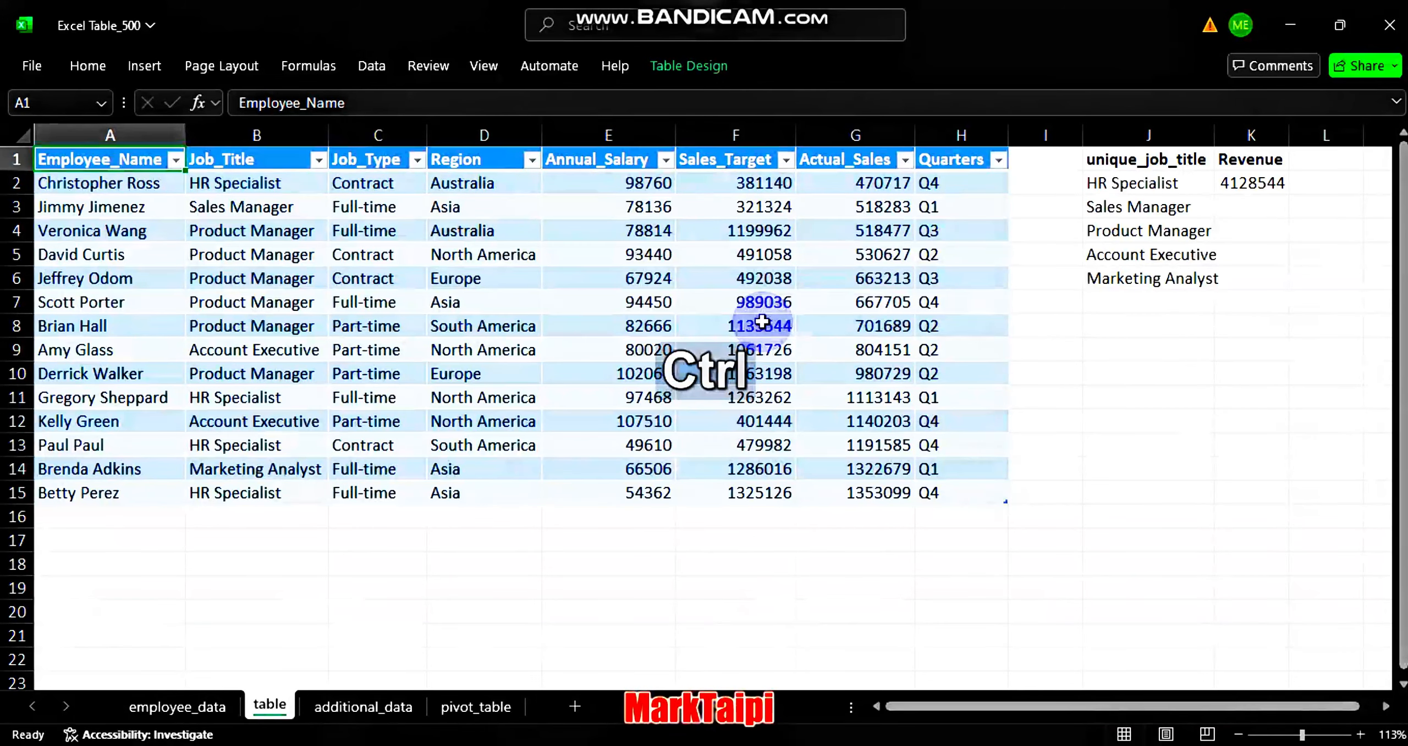
{"action": "key", "text": "ctrl+F3"}
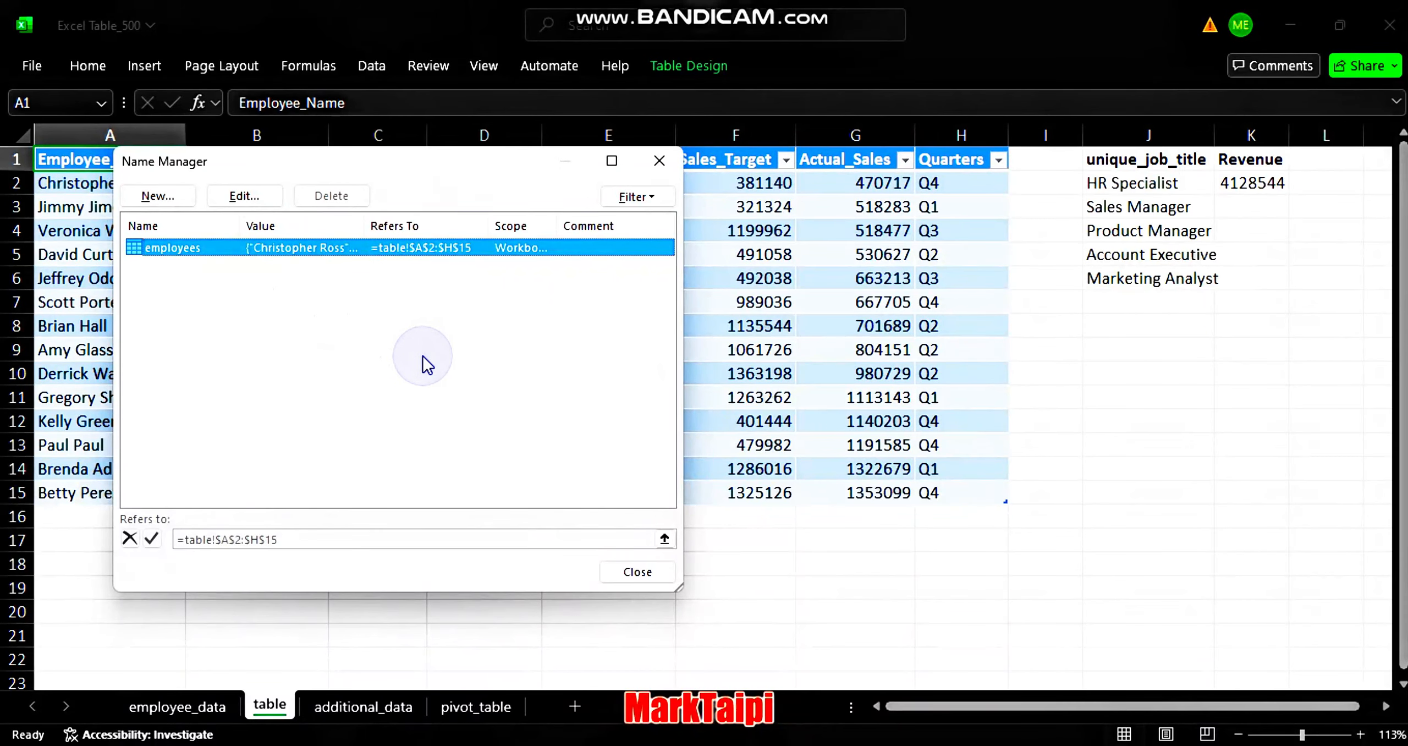
{"action": "left_click", "coordinate": [640, 576]}
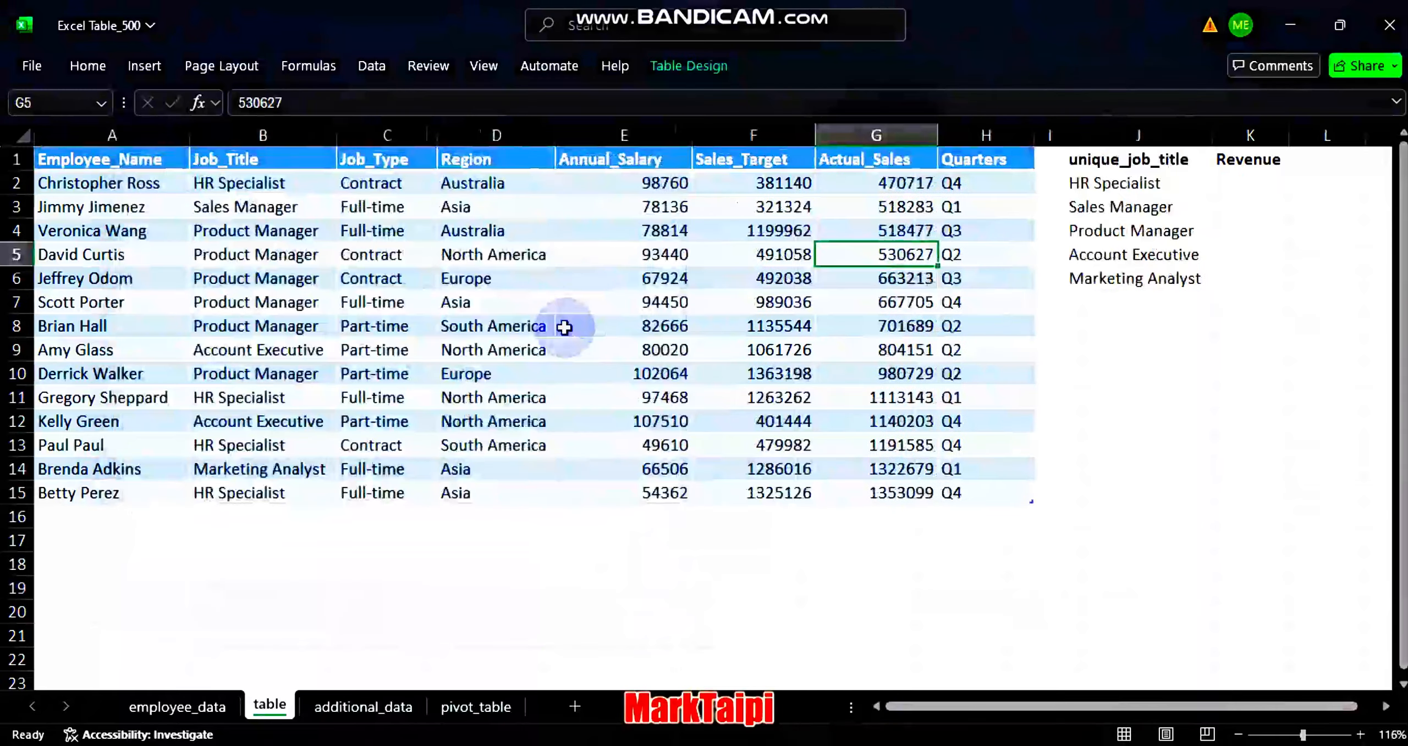
Examine the column headings while viewing the lower rows of the employees table
{"action": "scroll", "coordinate": [564, 328], "scroll_direction": "down", "scroll_amount": 1}
{"action": "scroll", "coordinate": [564, 327], "scroll_direction": "down", "scroll_amount": 3}
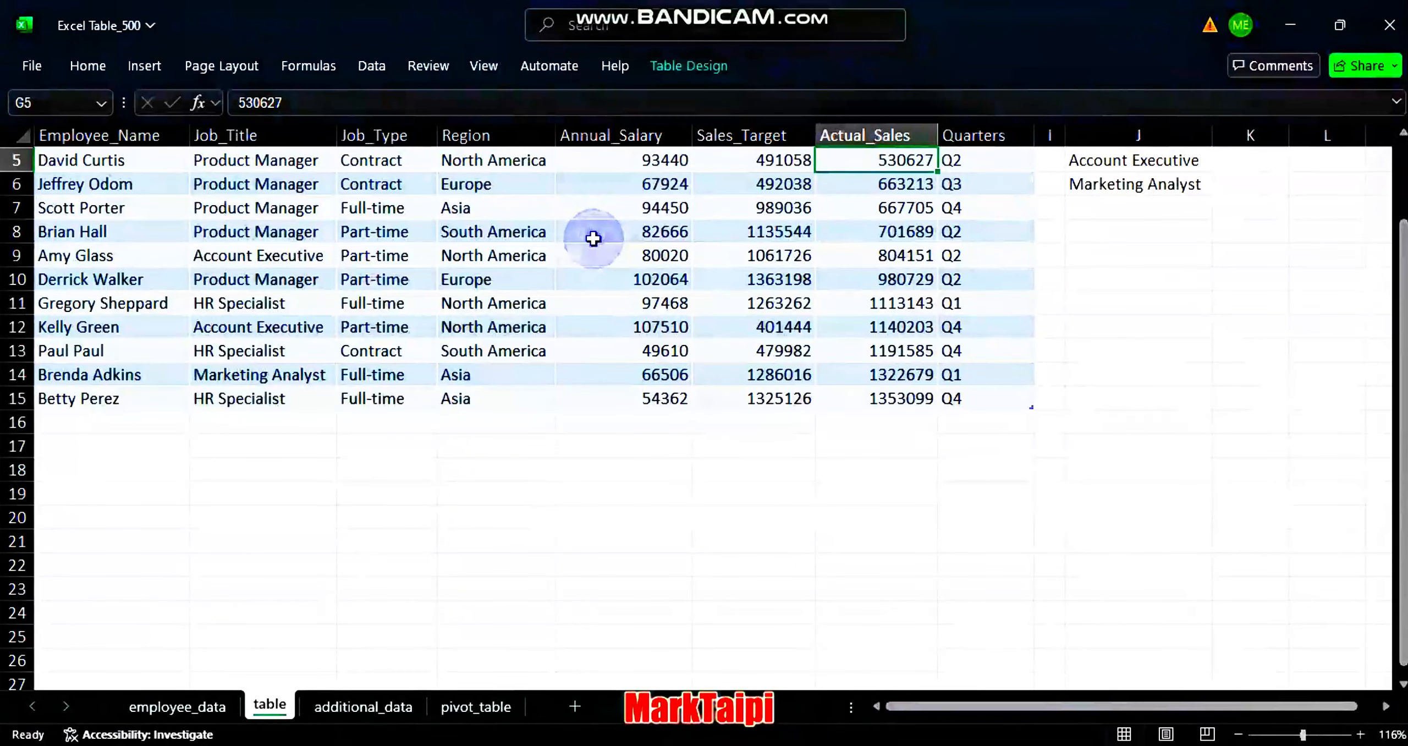
{"action": "scroll", "coordinate": [593, 238], "scroll_direction": "up", "scroll_amount": 2}
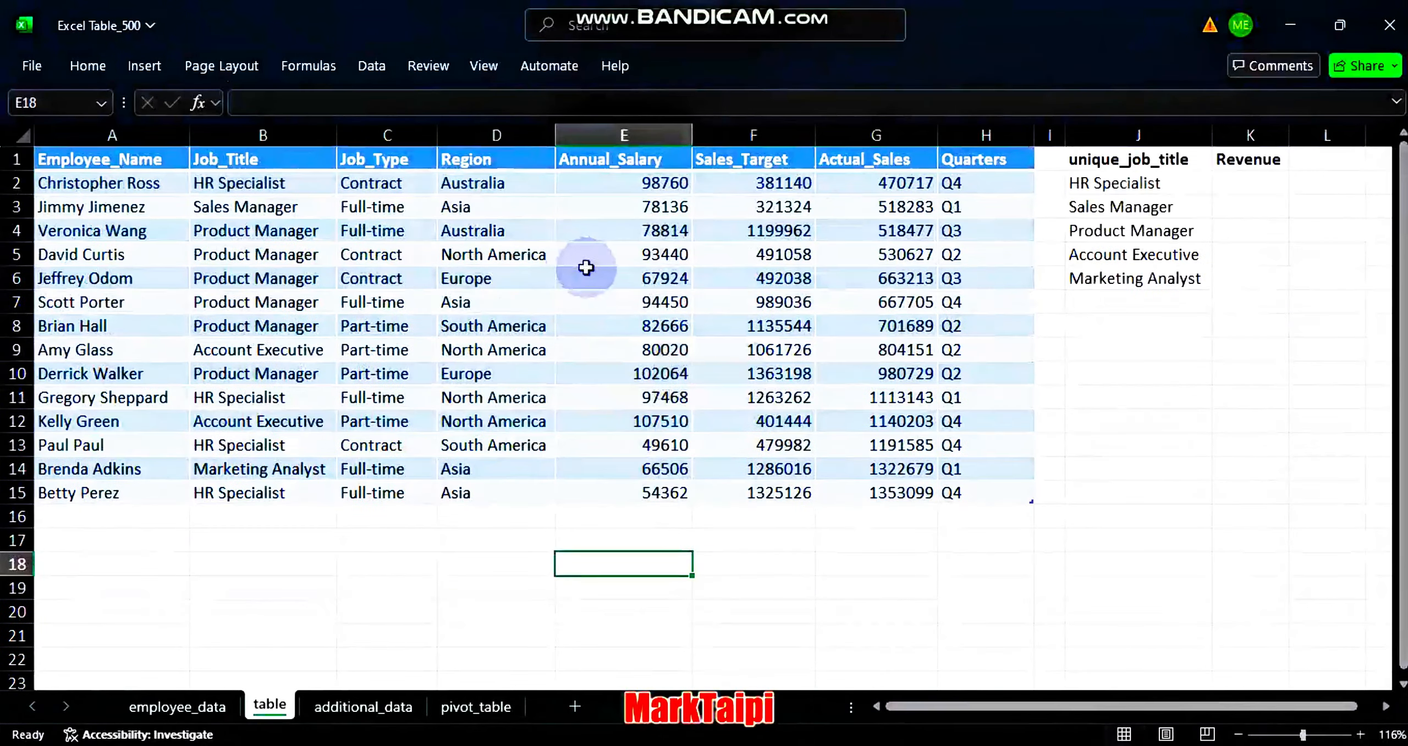
Browse the available light and medium table styles for the employees table without applying a different one
{"action": "left_click", "coordinate": [597, 277]}
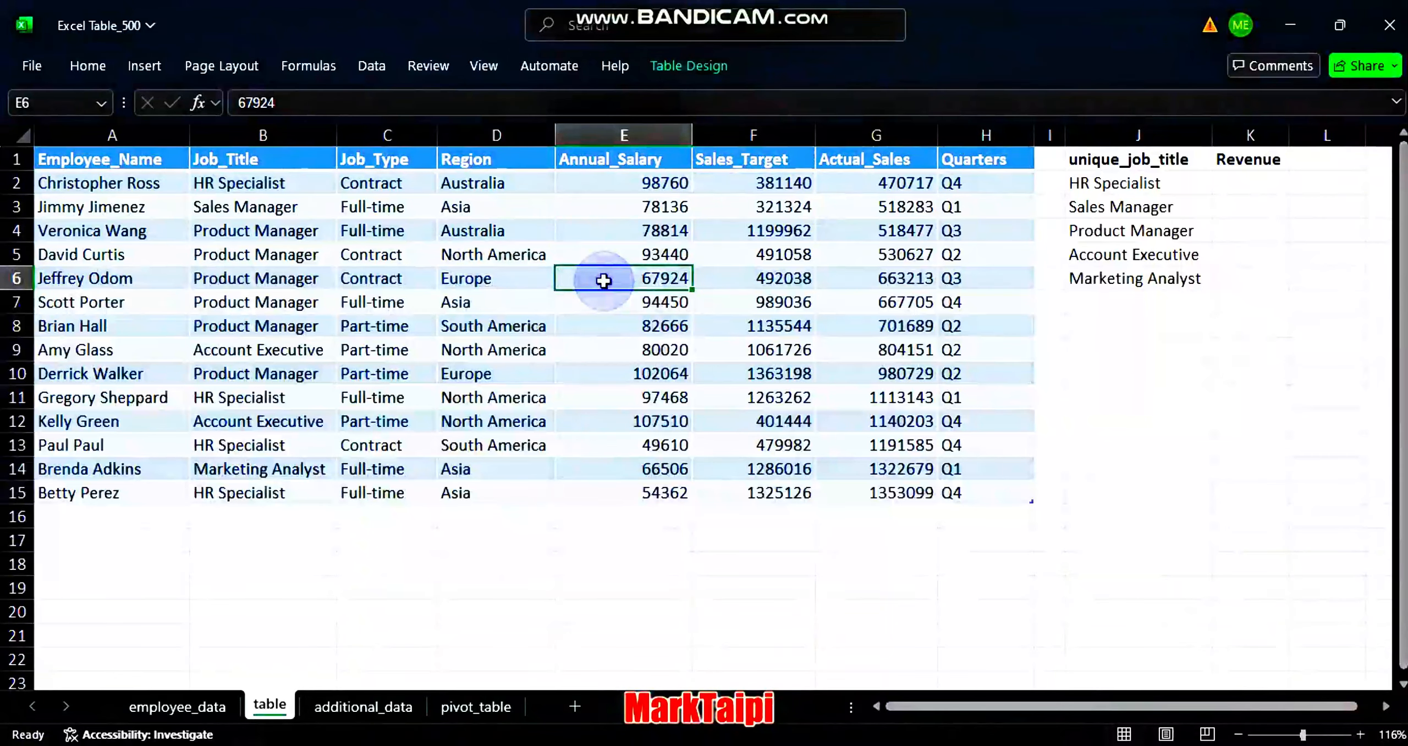
{"action": "left_click", "coordinate": [685, 67]}
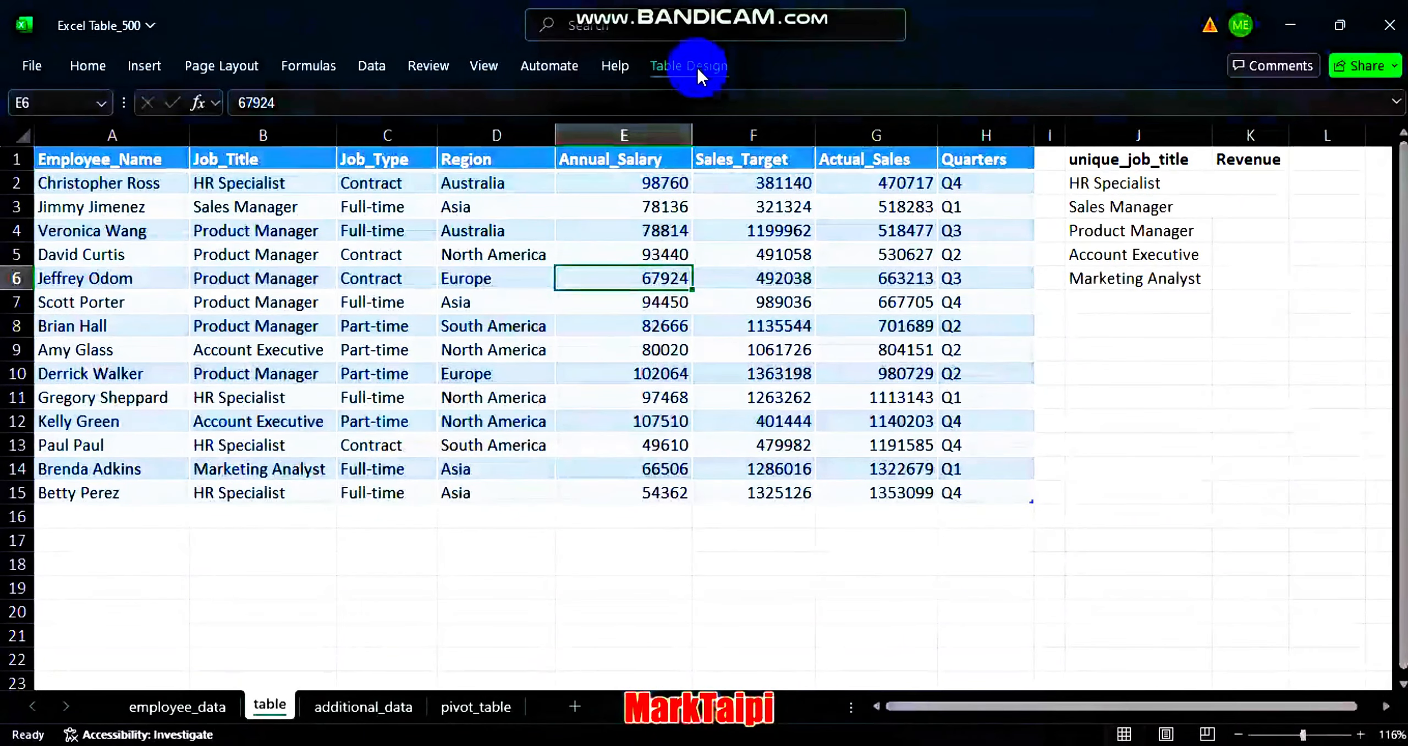
{"action": "left_click", "coordinate": [697, 66]}
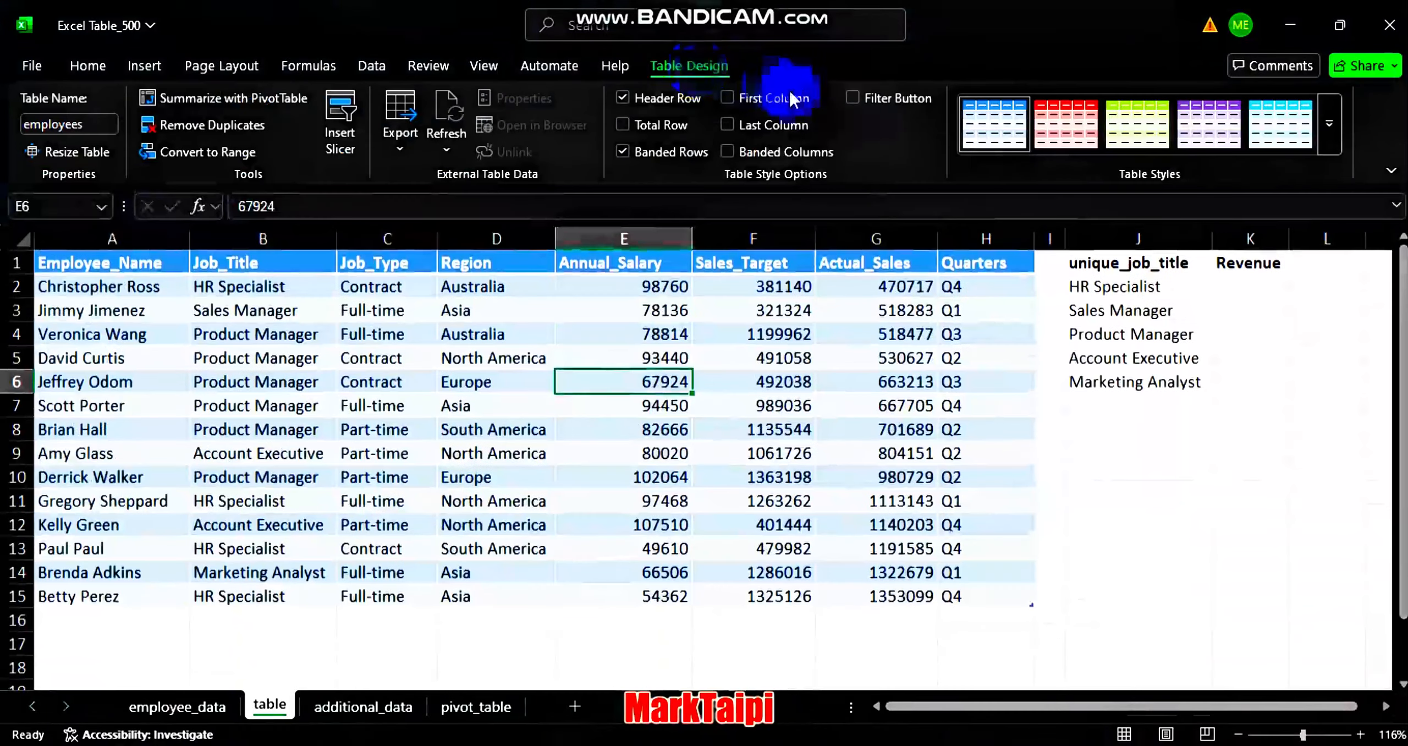
{"action": "left_click", "coordinate": [1297, 126]}
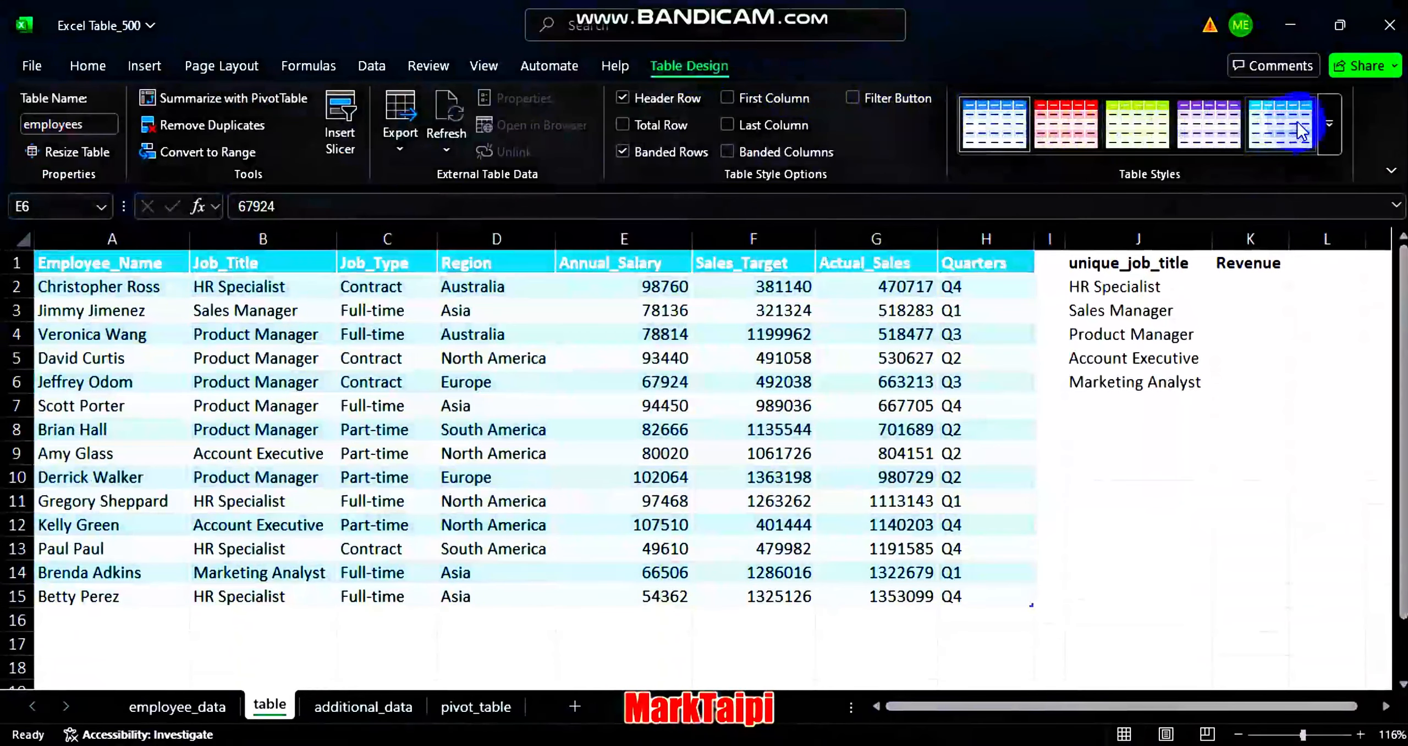
{"action": "left_click", "coordinate": [1326, 128]}
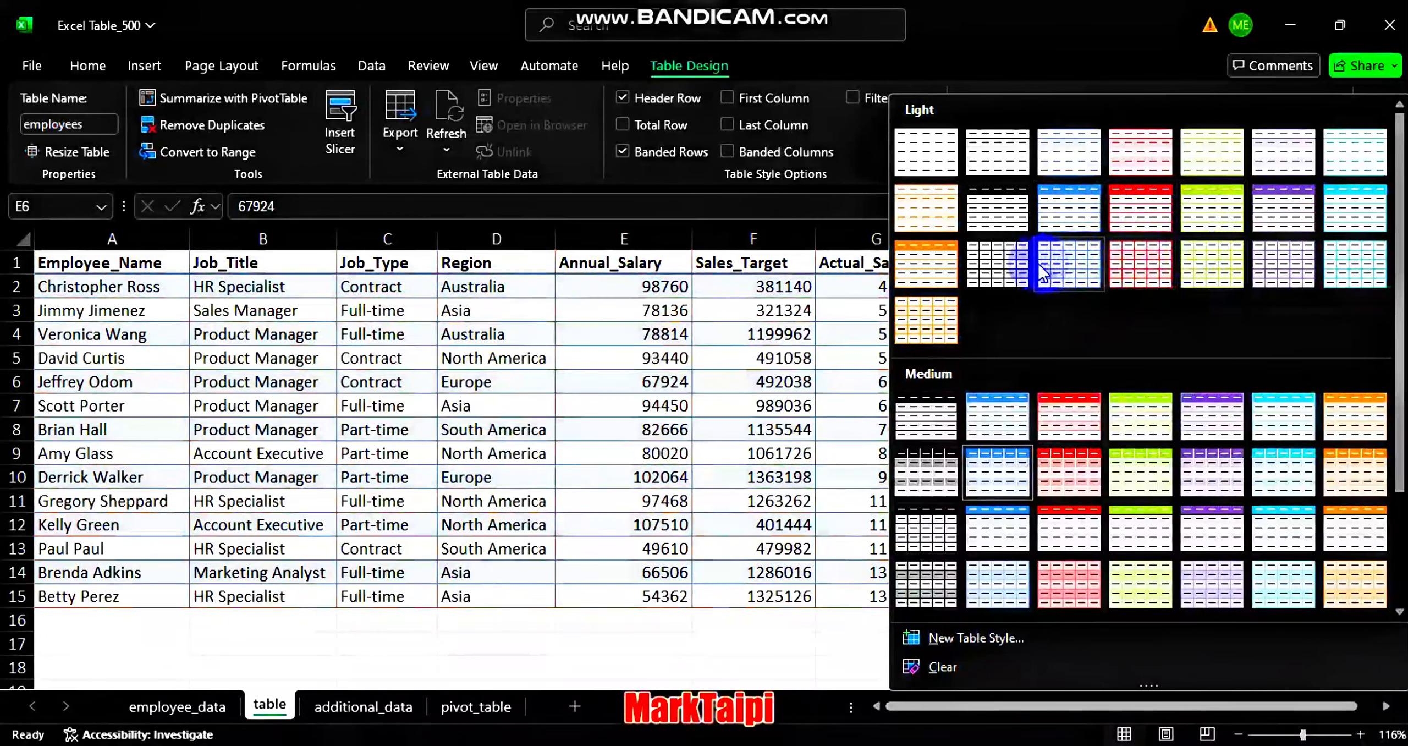
{"action": "left_click", "coordinate": [850, 174]}
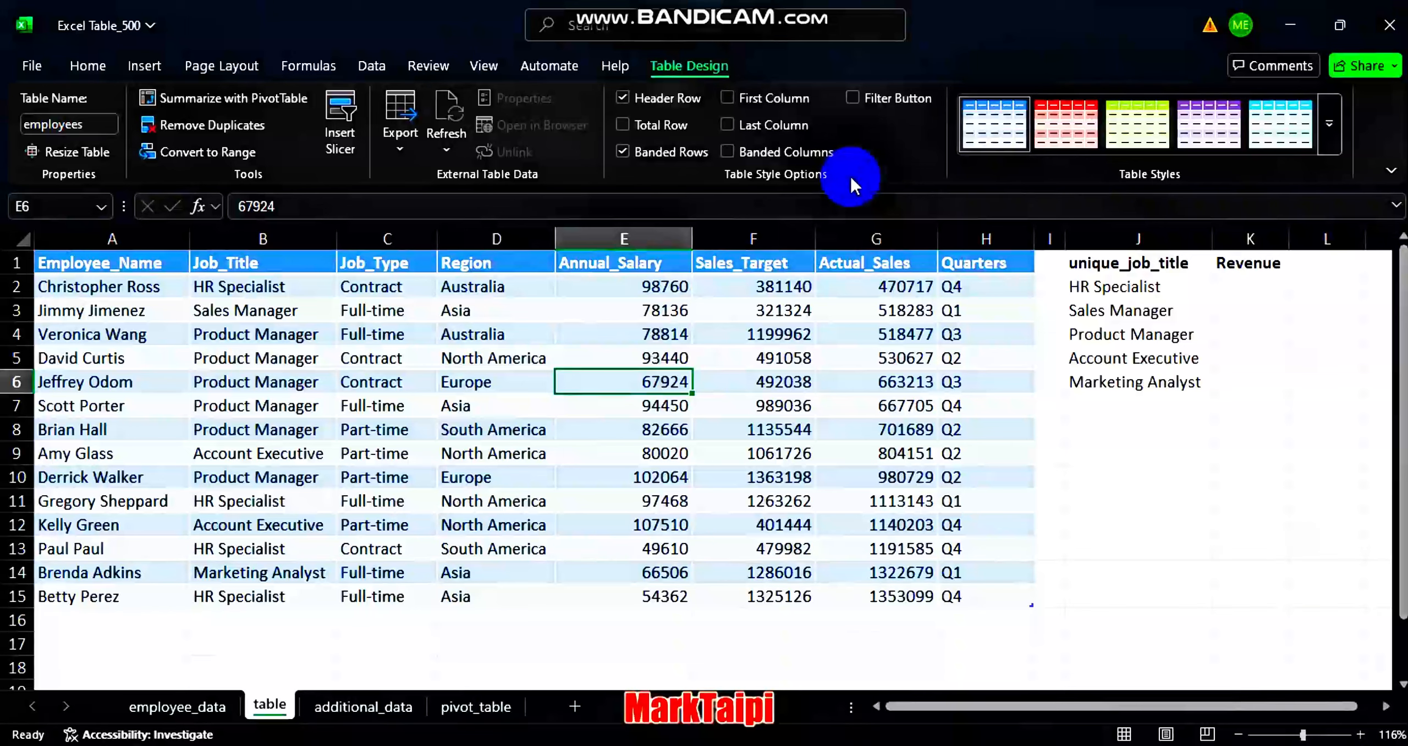
Toggle the filter buttons in the employees table's header row, leaving them turned on
{"action": "left_click", "coordinate": [851, 99]}
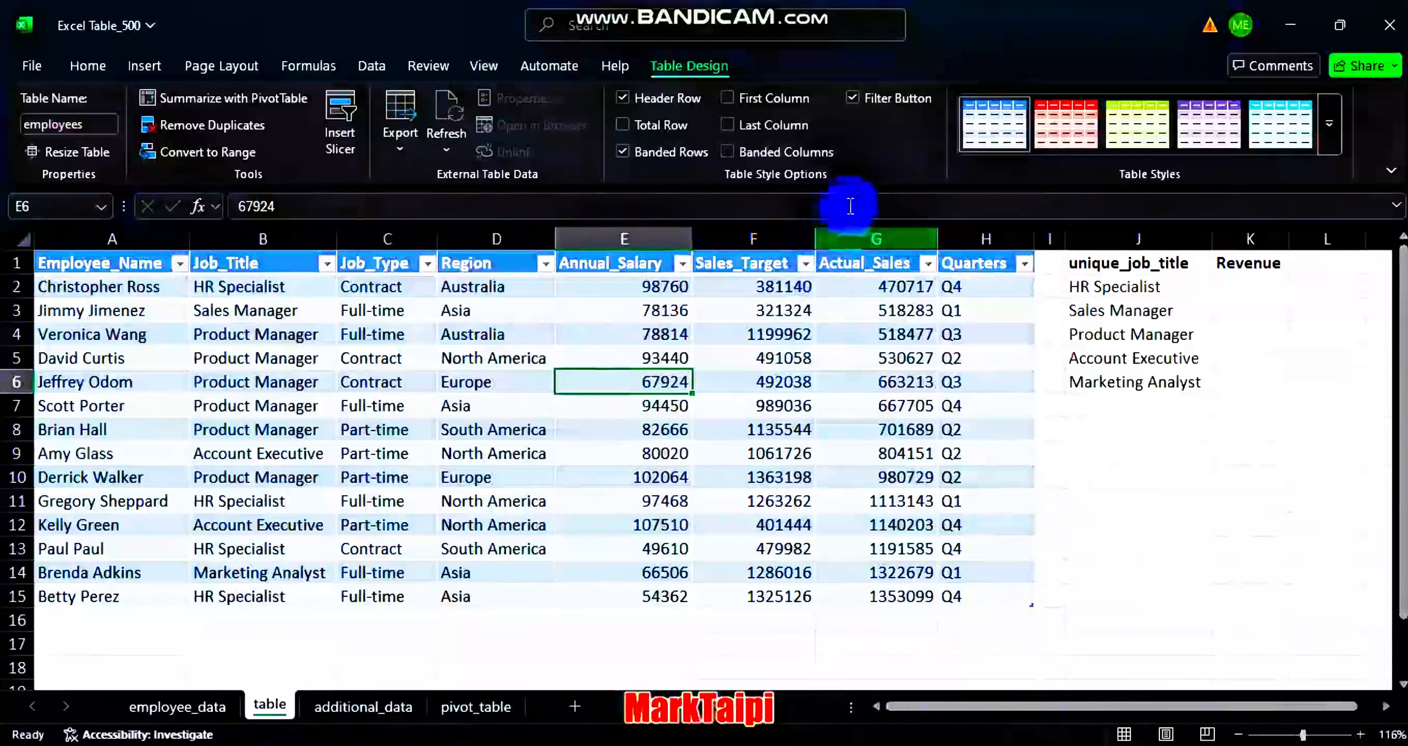
{"action": "left_click", "coordinate": [852, 99]}
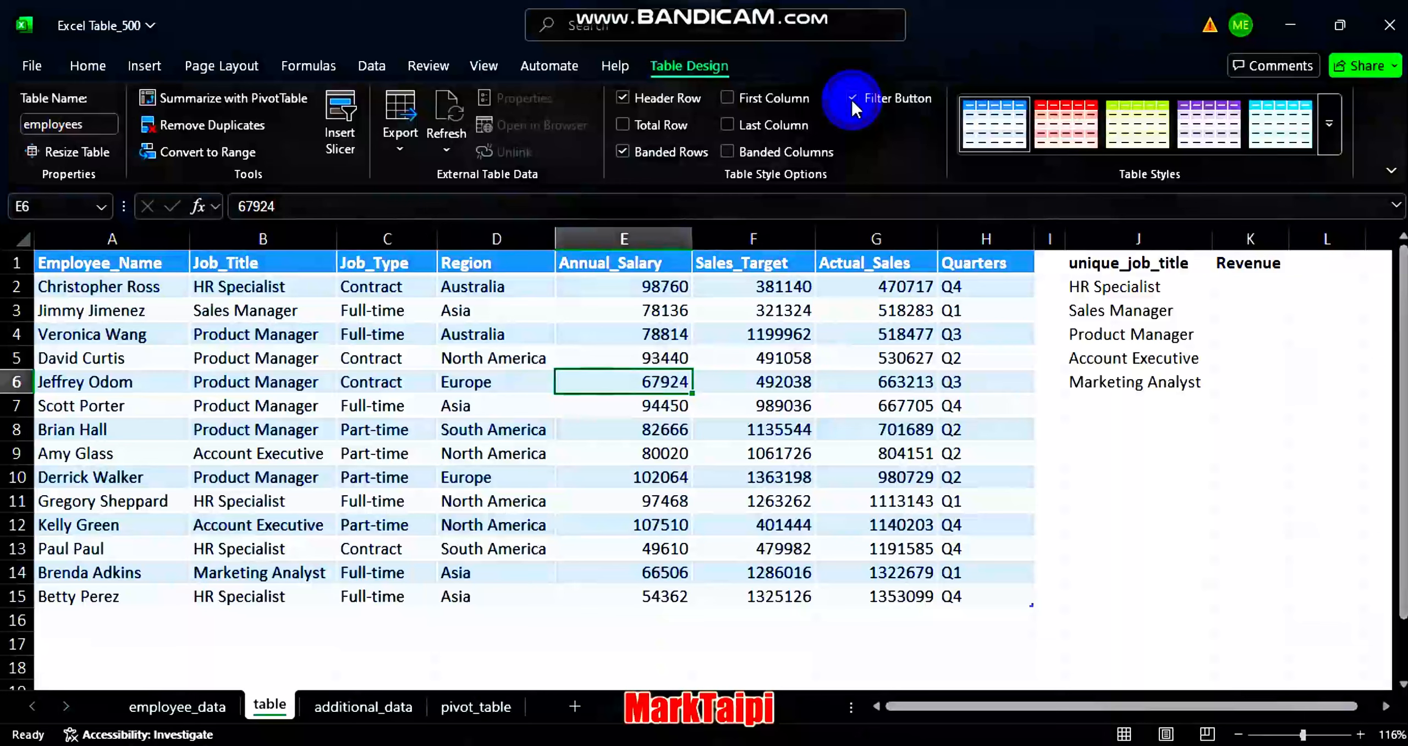
{"action": "left_click", "coordinate": [852, 99]}
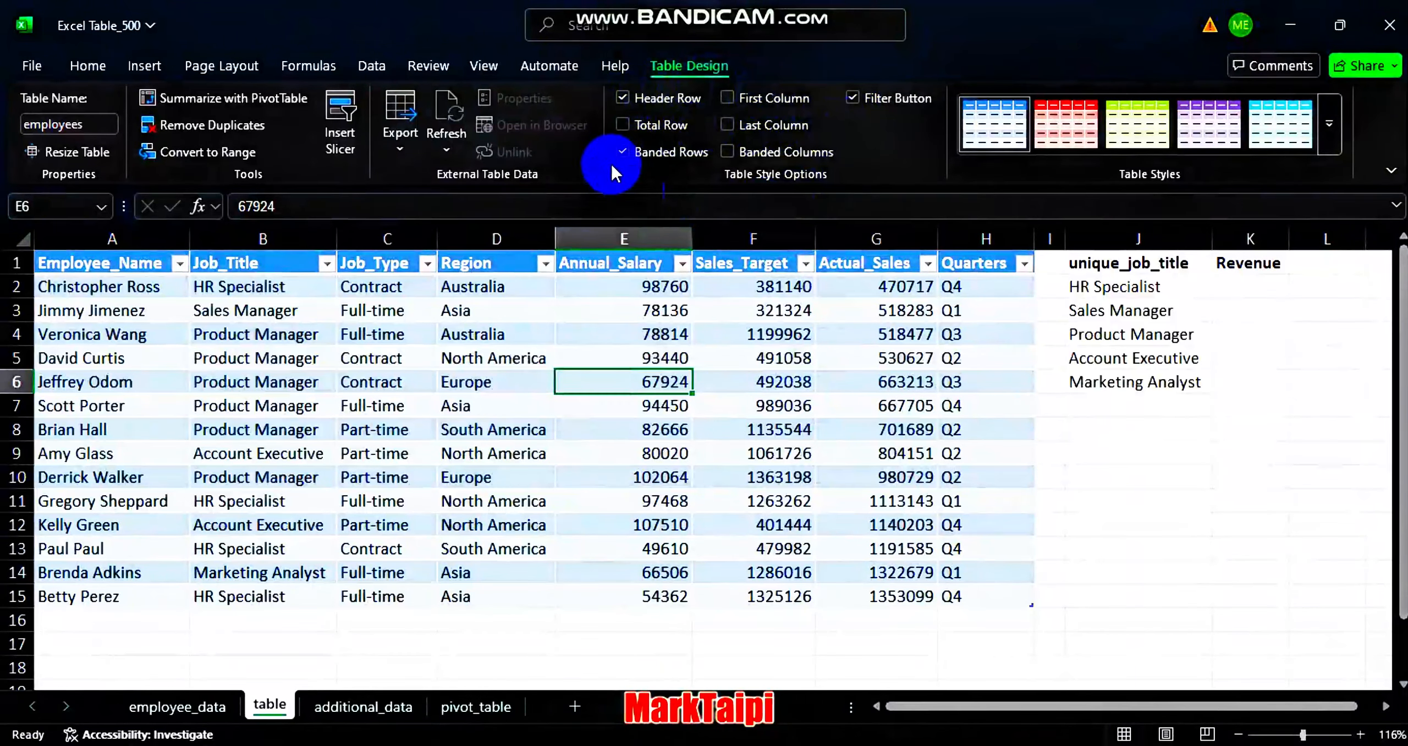
Try first-column emphasis, last-column emphasis and a total row on the employees table, turning each option off again
{"action": "left_click", "coordinate": [744, 100]}
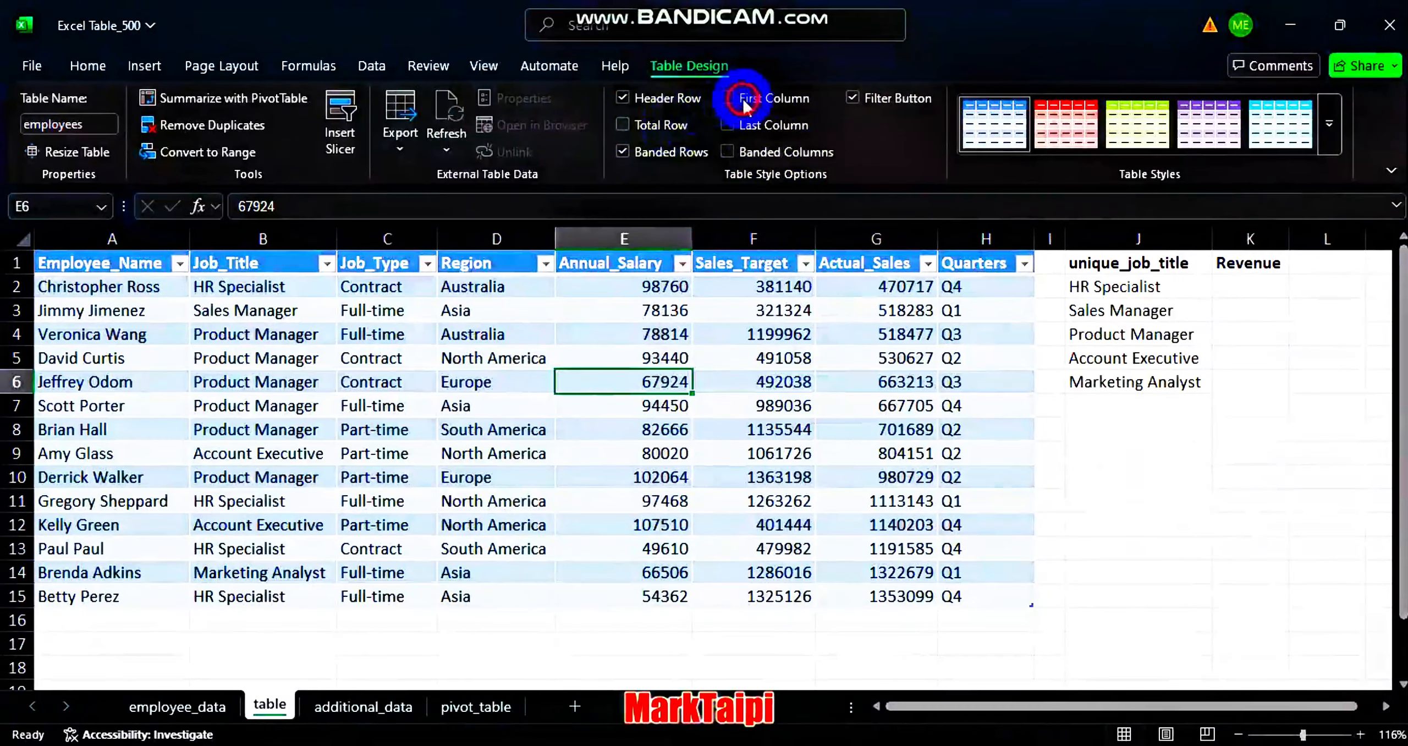
{"action": "left_click", "coordinate": [729, 125]}
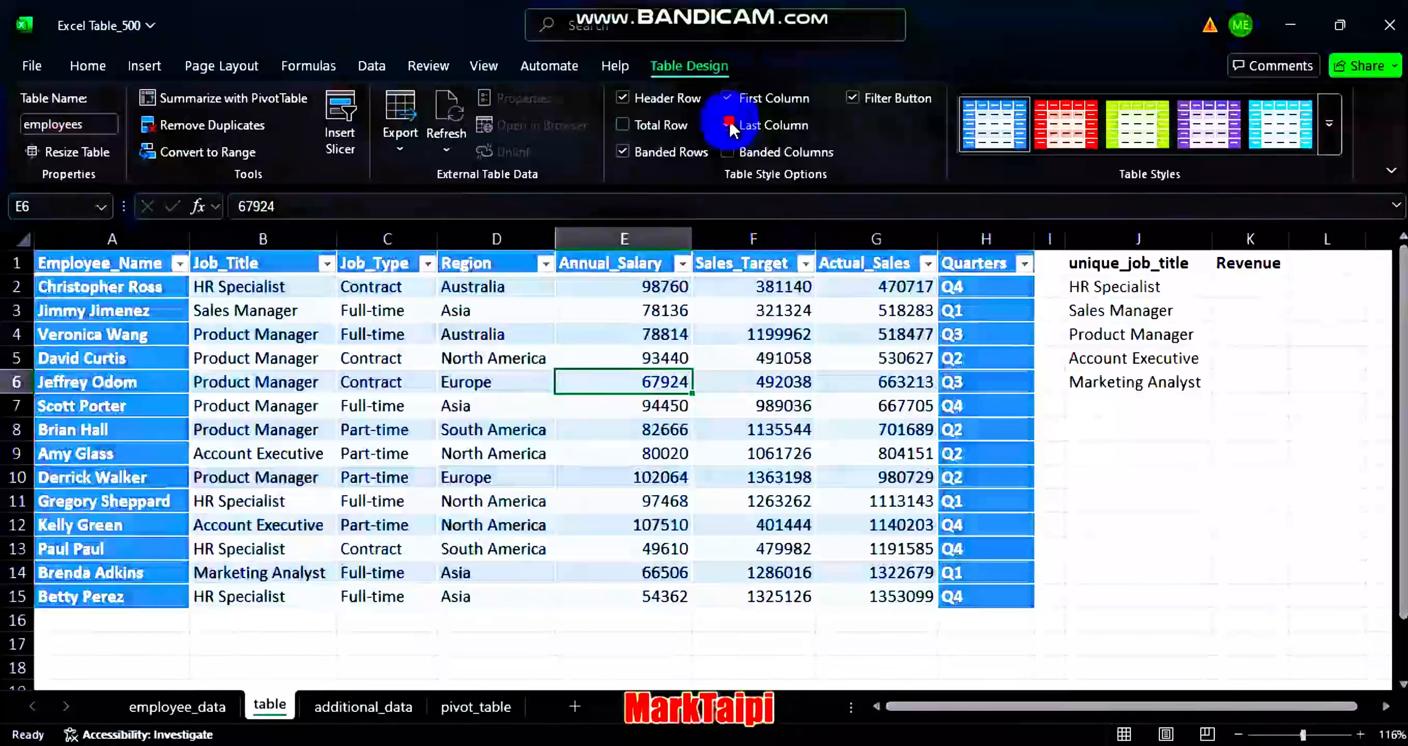
{"action": "left_click", "coordinate": [728, 124]}
{"action": "left_click", "coordinate": [727, 98]}
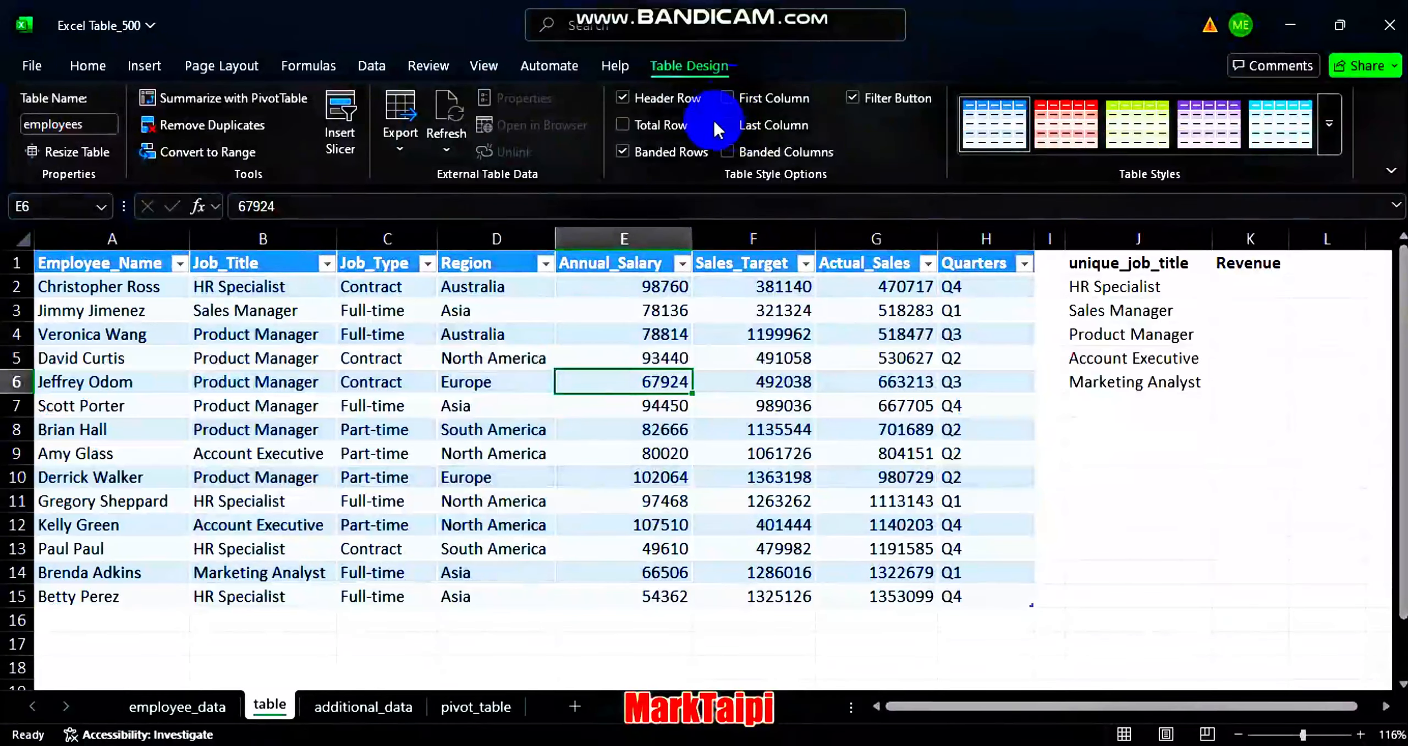
{"action": "left_click", "coordinate": [623, 130]}
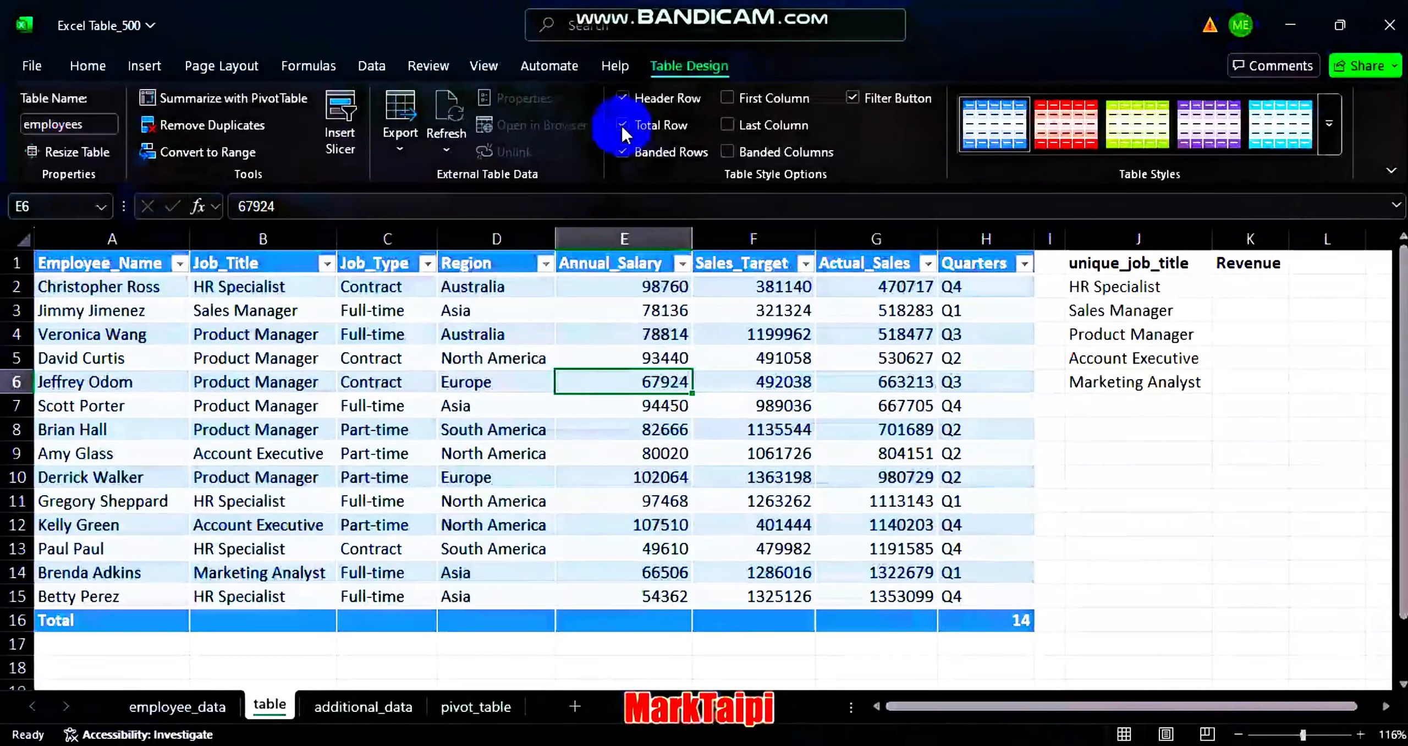
{"action": "left_click", "coordinate": [623, 125]}
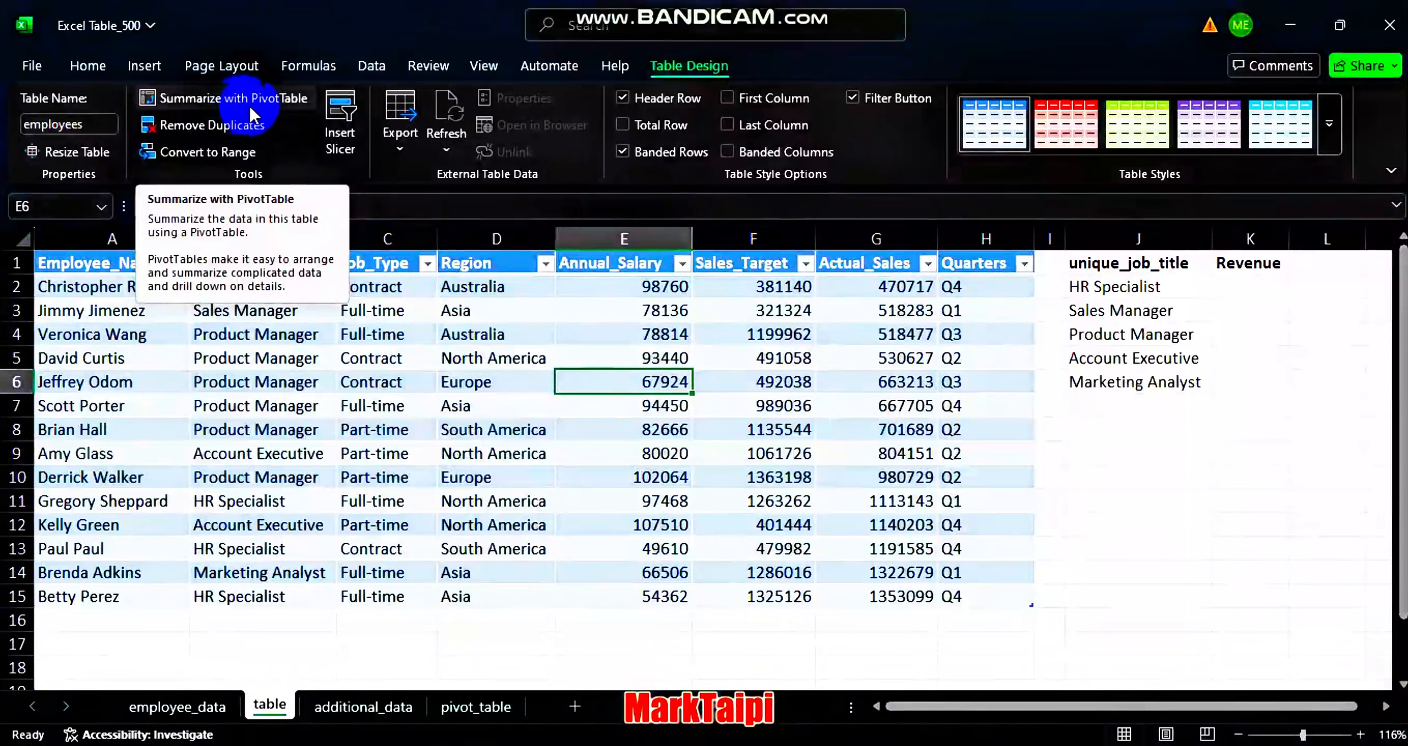
View the employees table's range in the Resize Table dialog and close it without resizing
{"action": "left_click", "coordinate": [287, 105]}
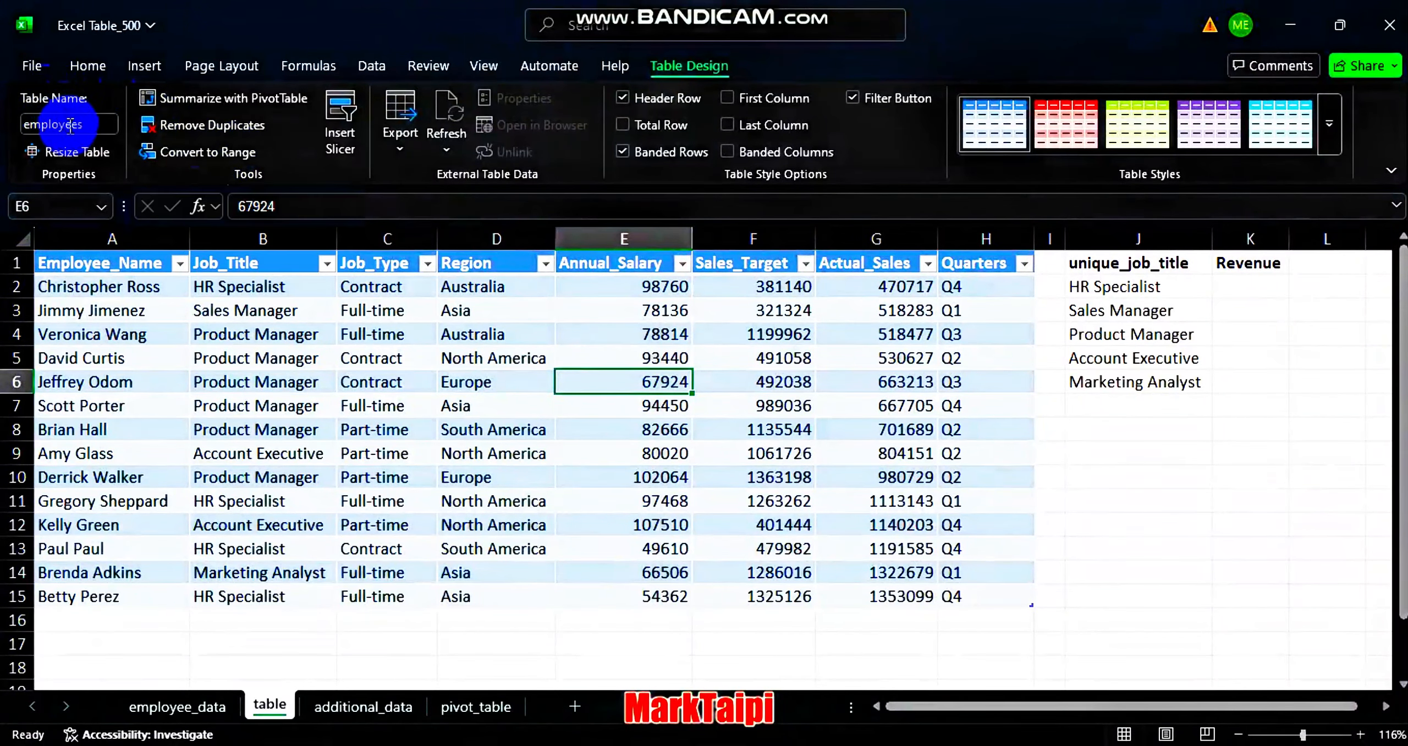
{"action": "left_click", "coordinate": [89, 154]}
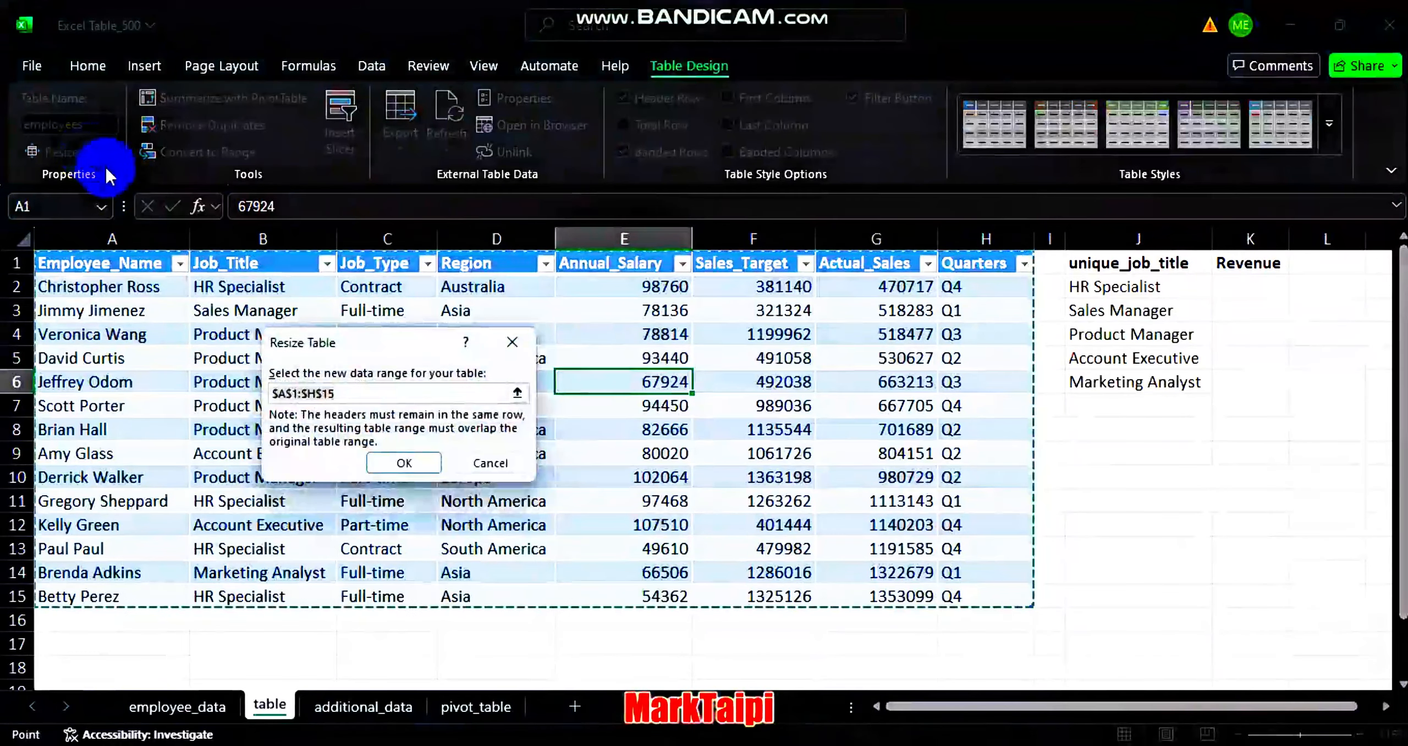
{"action": "left_click", "coordinate": [501, 345]}
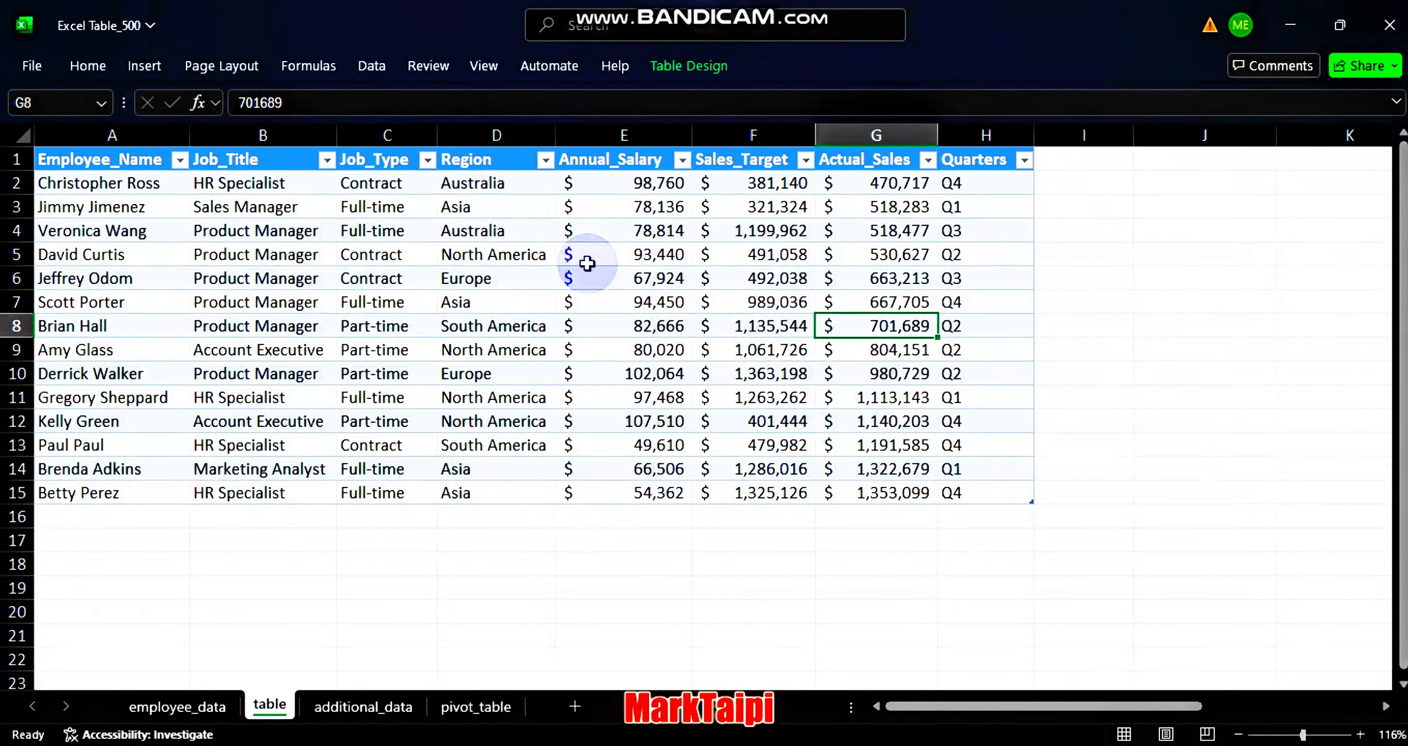
Convert the employees table to a normal range and accept the conversion
{"action": "left_click", "coordinate": [495, 284]}
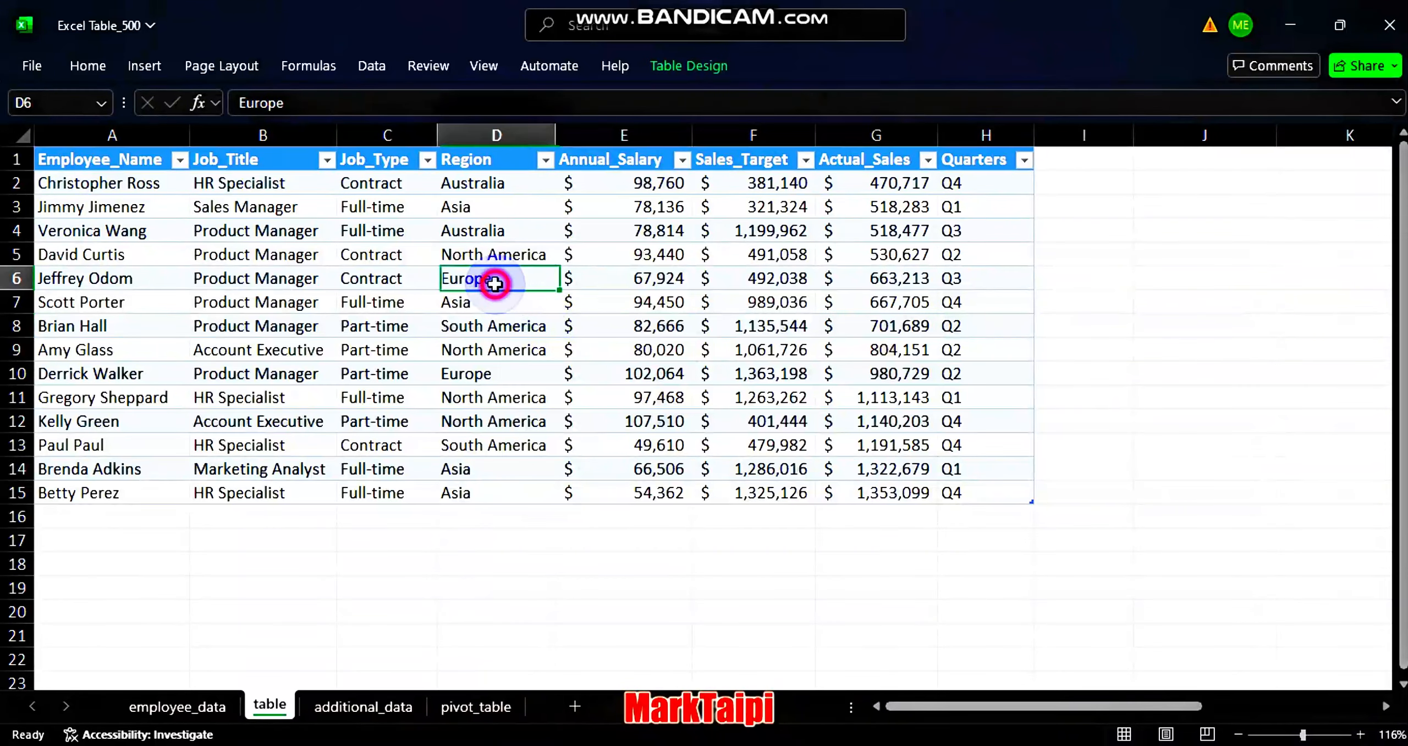
{"action": "left_click", "coordinate": [677, 69]}
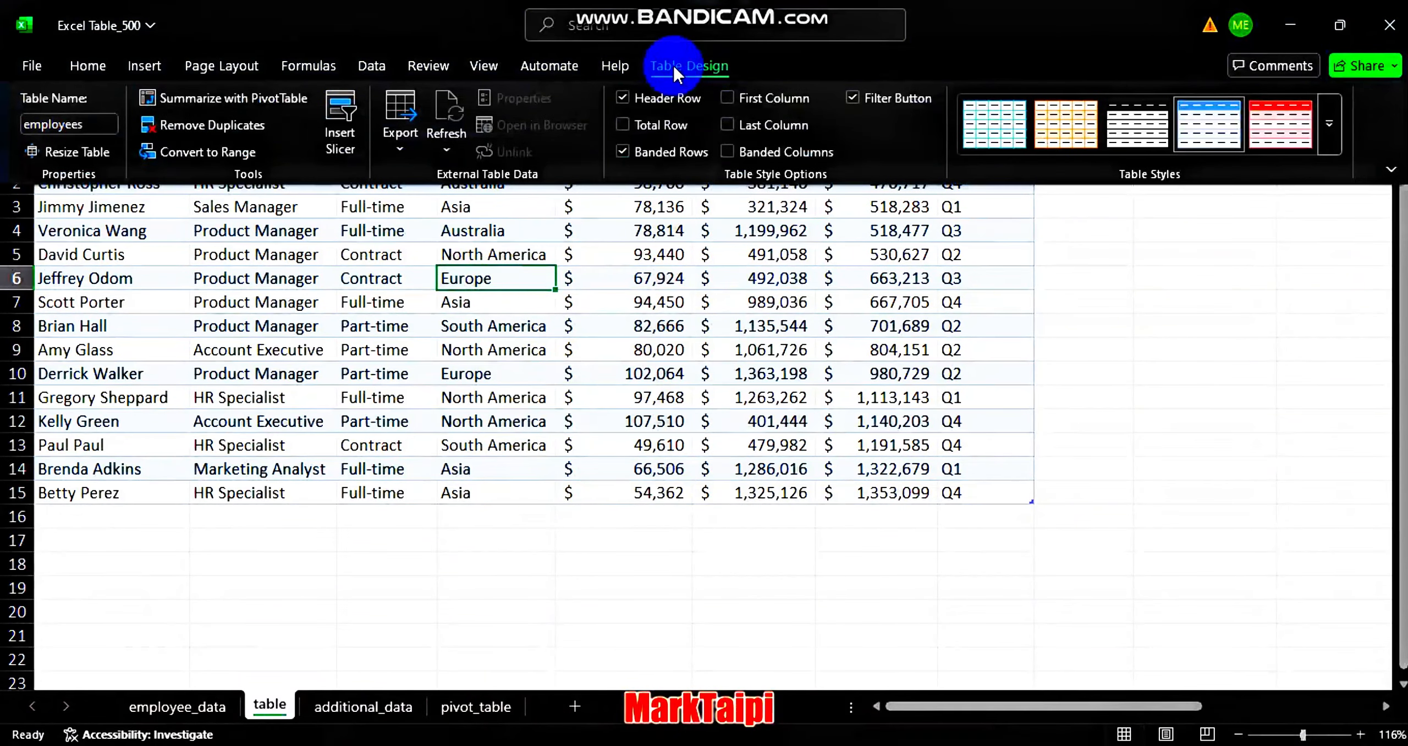
{"action": "left_click", "coordinate": [205, 155]}
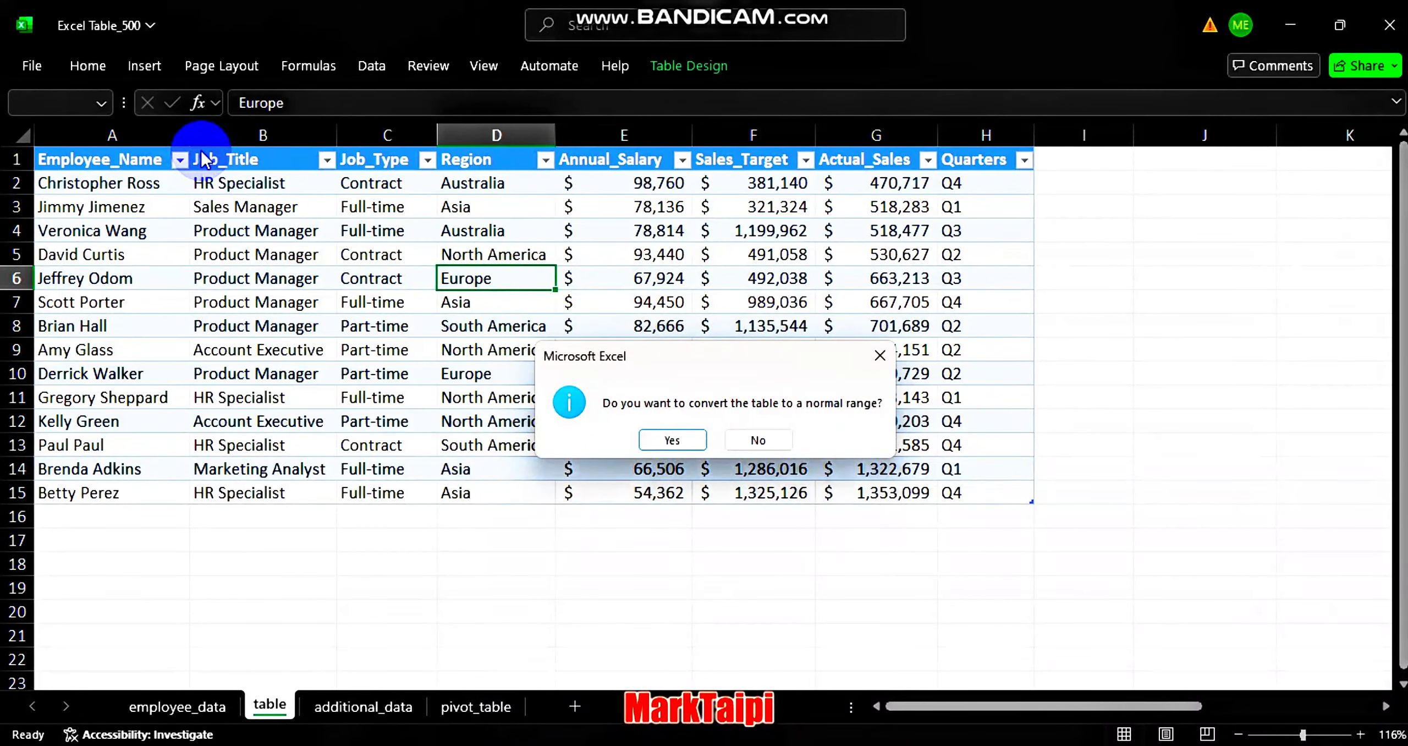
{"action": "key", "text": "Return"}
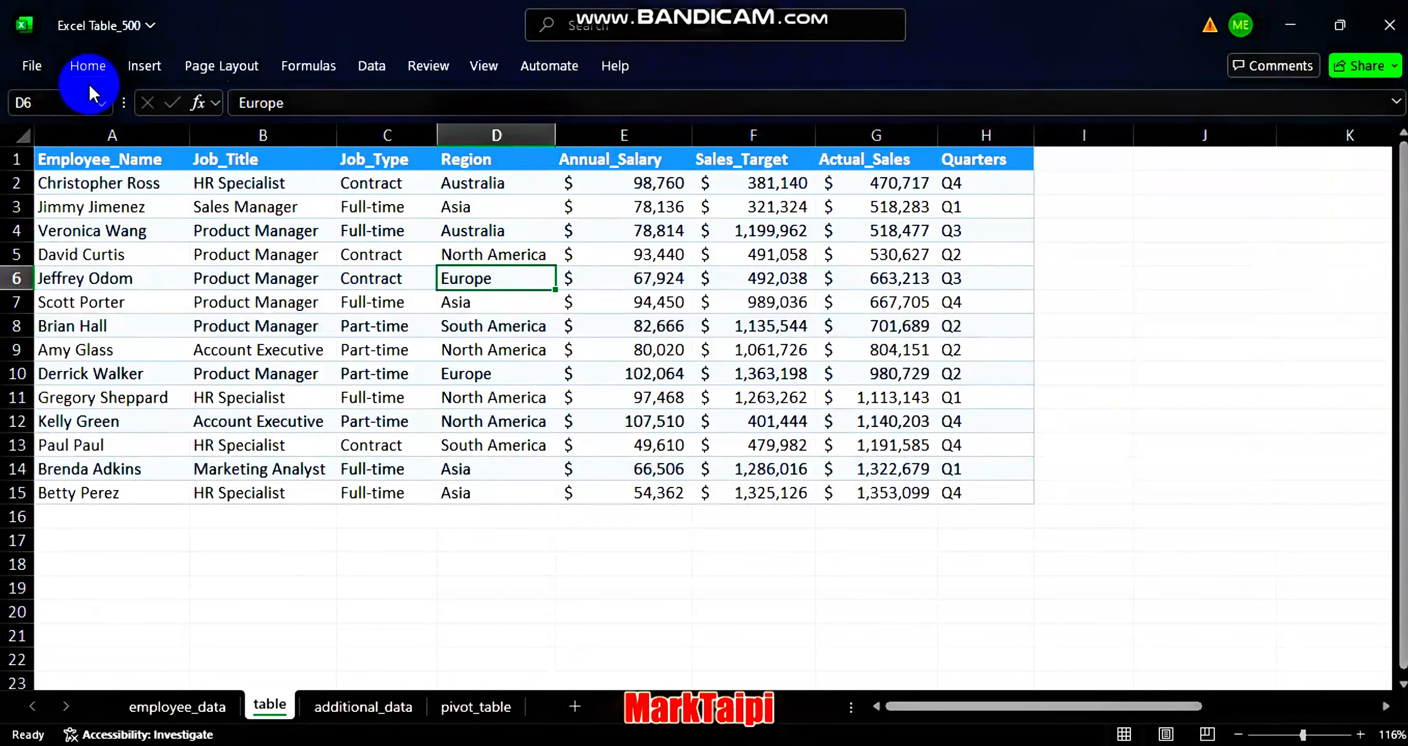
Clear all formatting from the employee data range A1:H15, keeping its contents
{"action": "key", "text": "ctrl+a"}
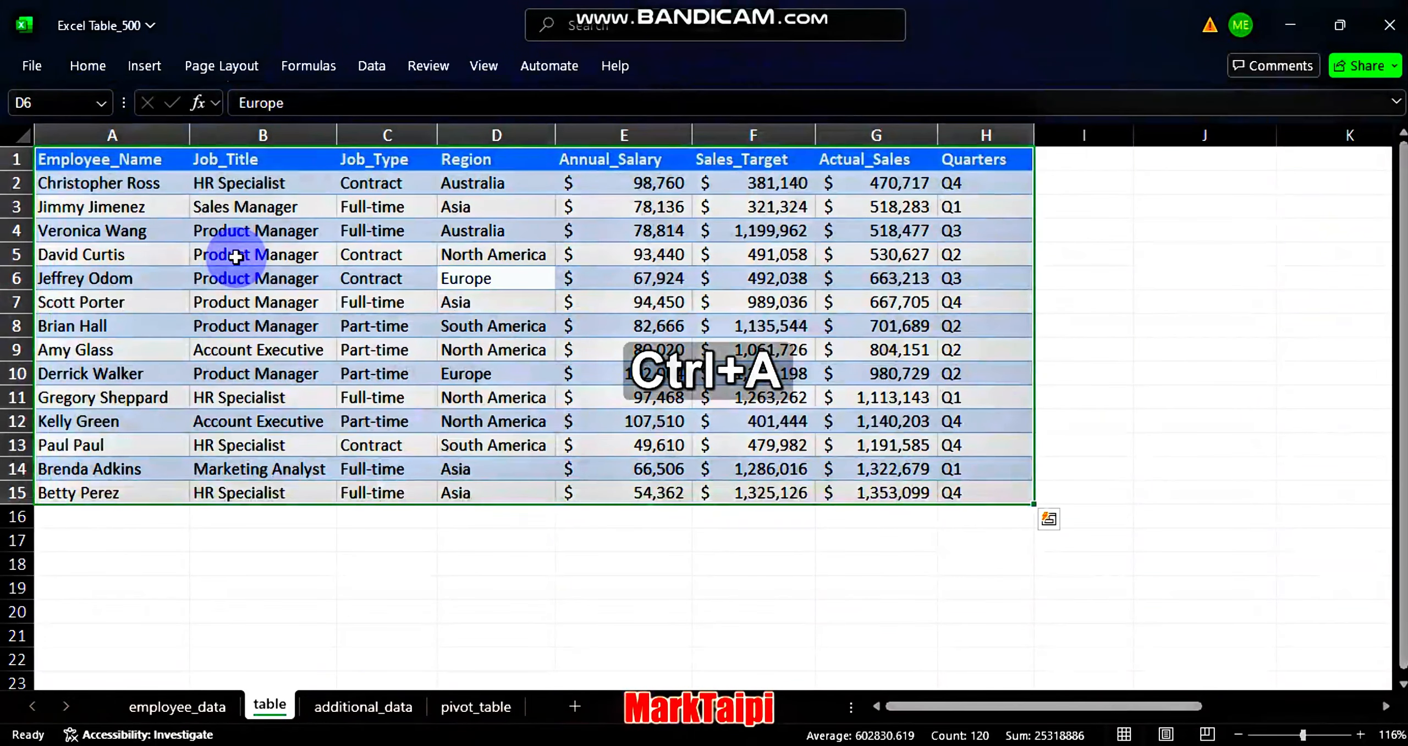
{"action": "left_click", "coordinate": [89, 72]}
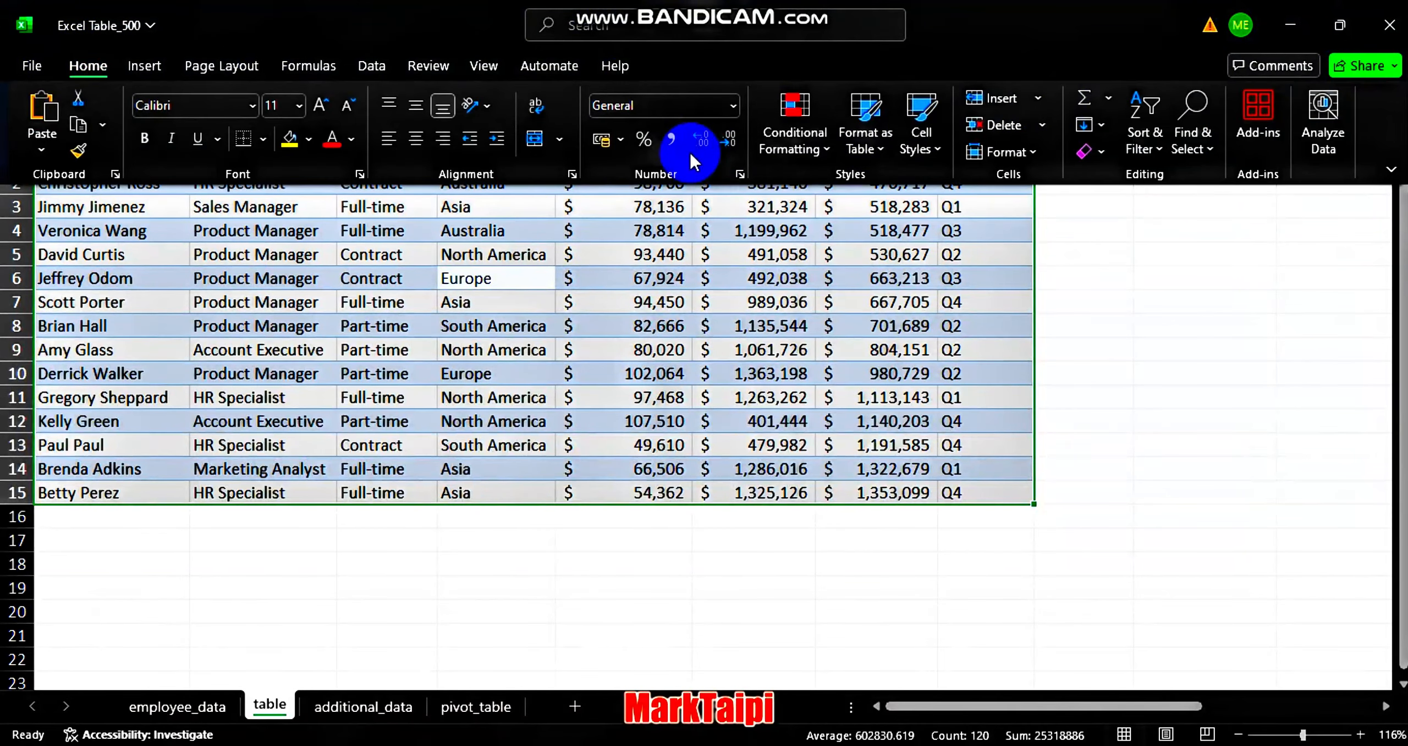
{"action": "left_click", "coordinate": [1099, 154]}
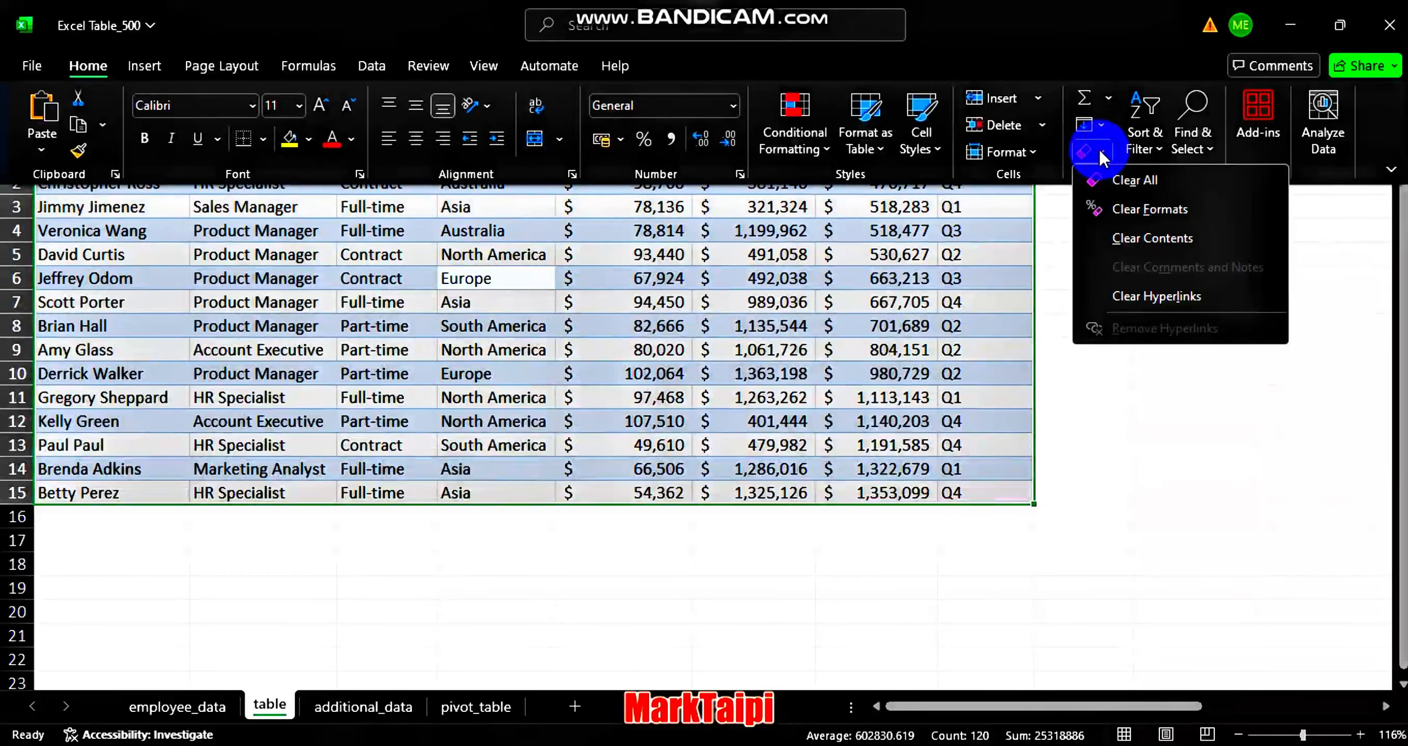
{"action": "left_click", "coordinate": [1150, 214]}
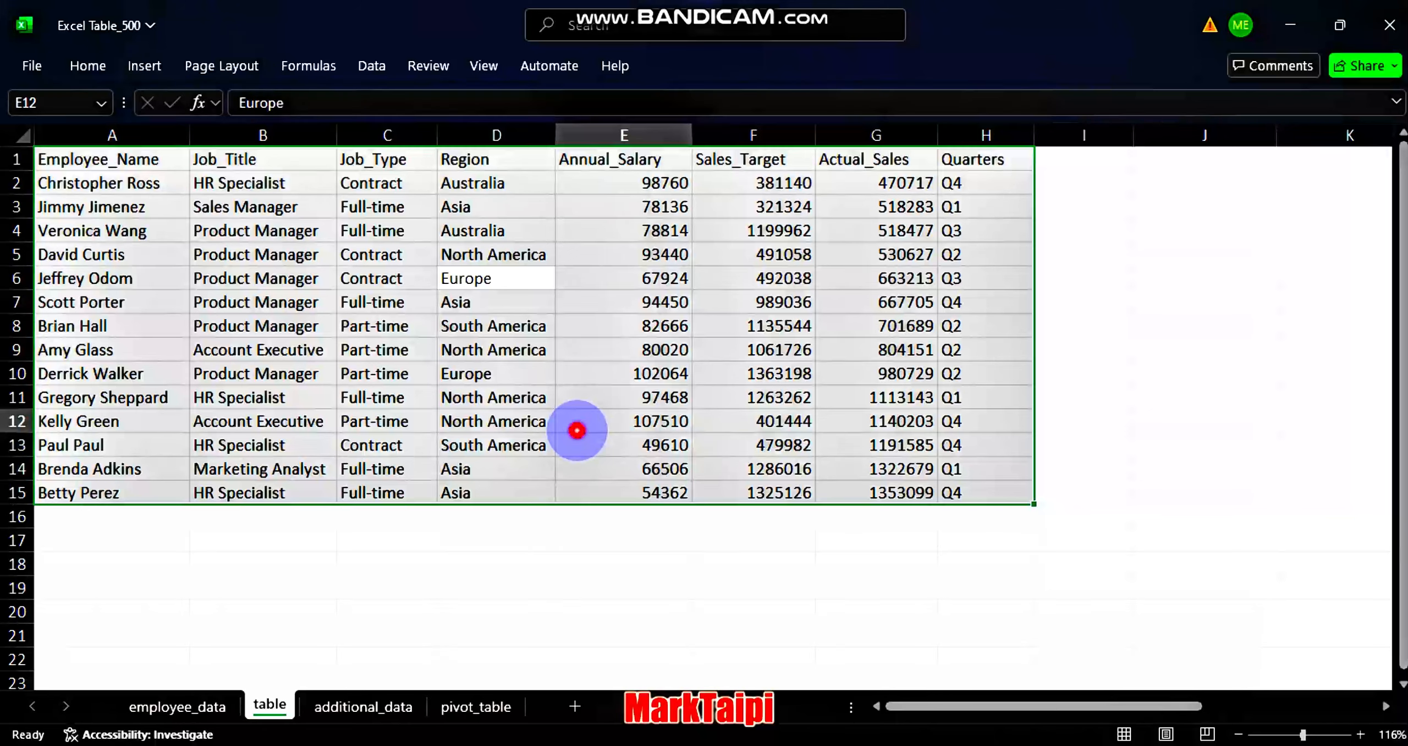
{"action": "left_click", "coordinate": [577, 432]}
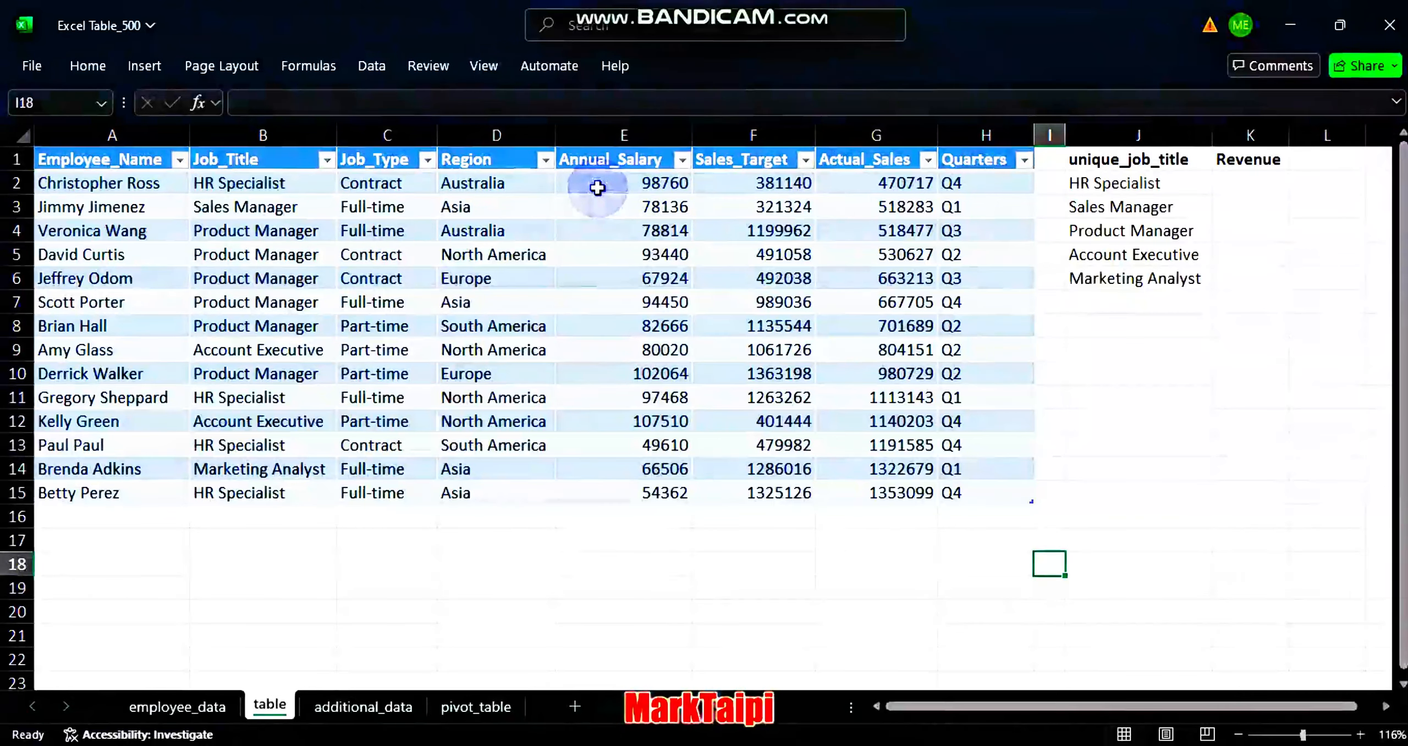
Select only the Annual_Salary data cells E2:E15 in the table, without the header or the rest of column E
{"action": "left_click", "coordinate": [627, 139]}
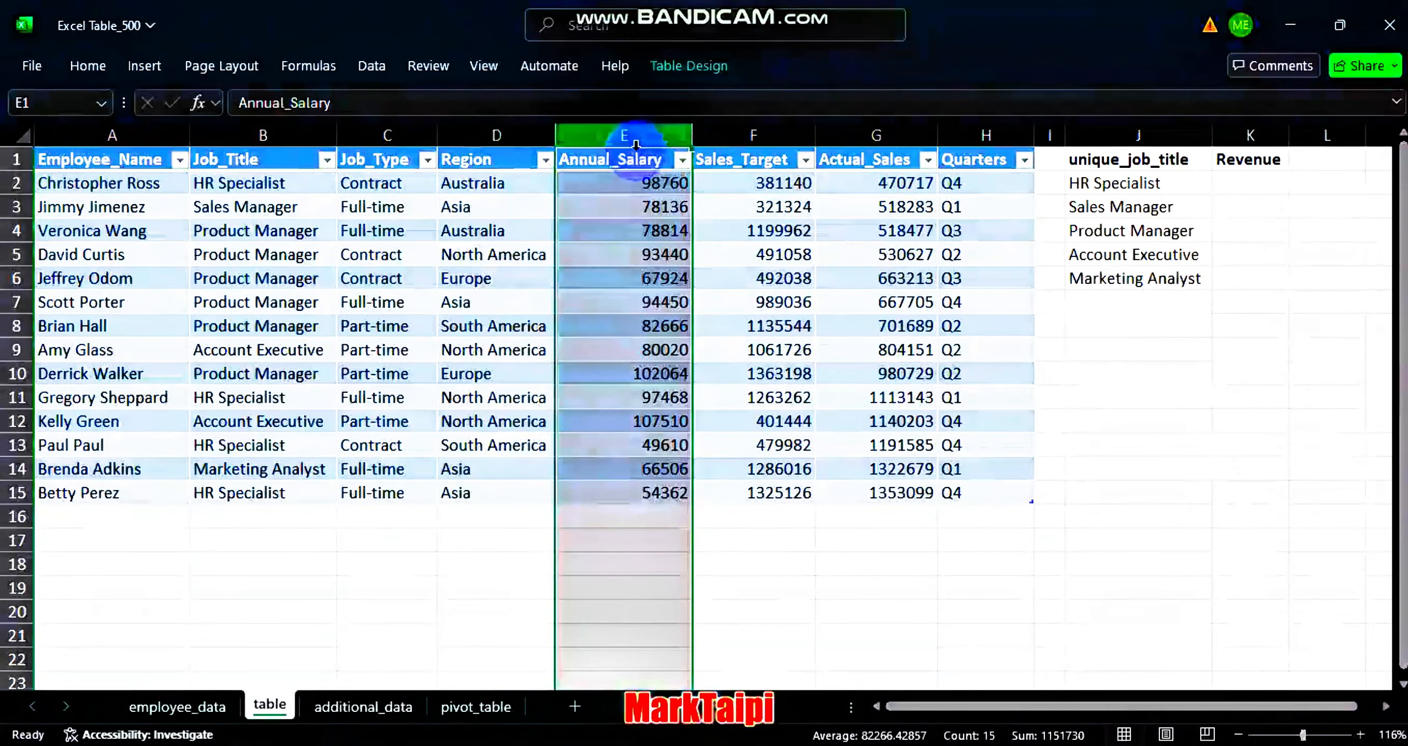
{"action": "left_click", "coordinate": [636, 144]}
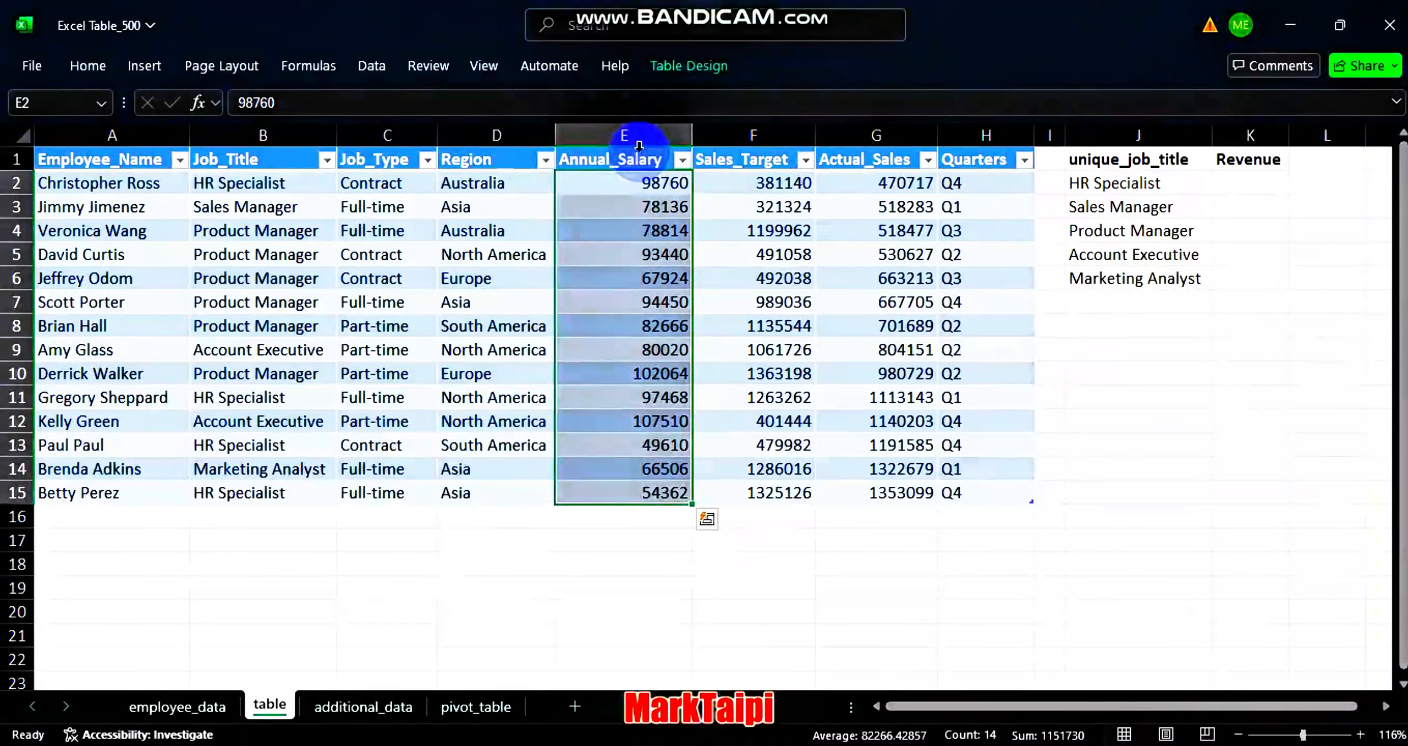
{"action": "left_click", "coordinate": [638, 146]}
{"action": "left_click", "coordinate": [639, 146]}
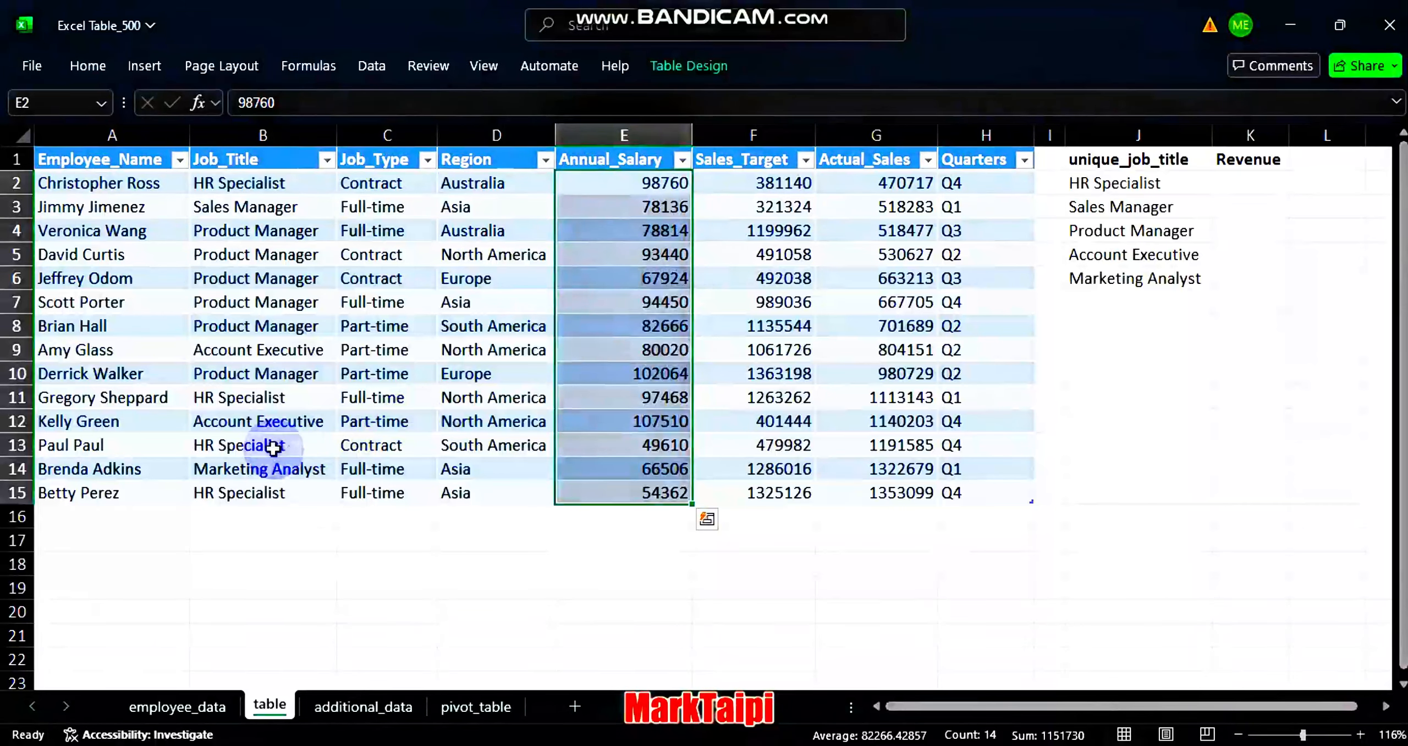
Select only the table cells of row 14, and the whole employees table including its header row
{"action": "left_click", "coordinate": [18, 471]}
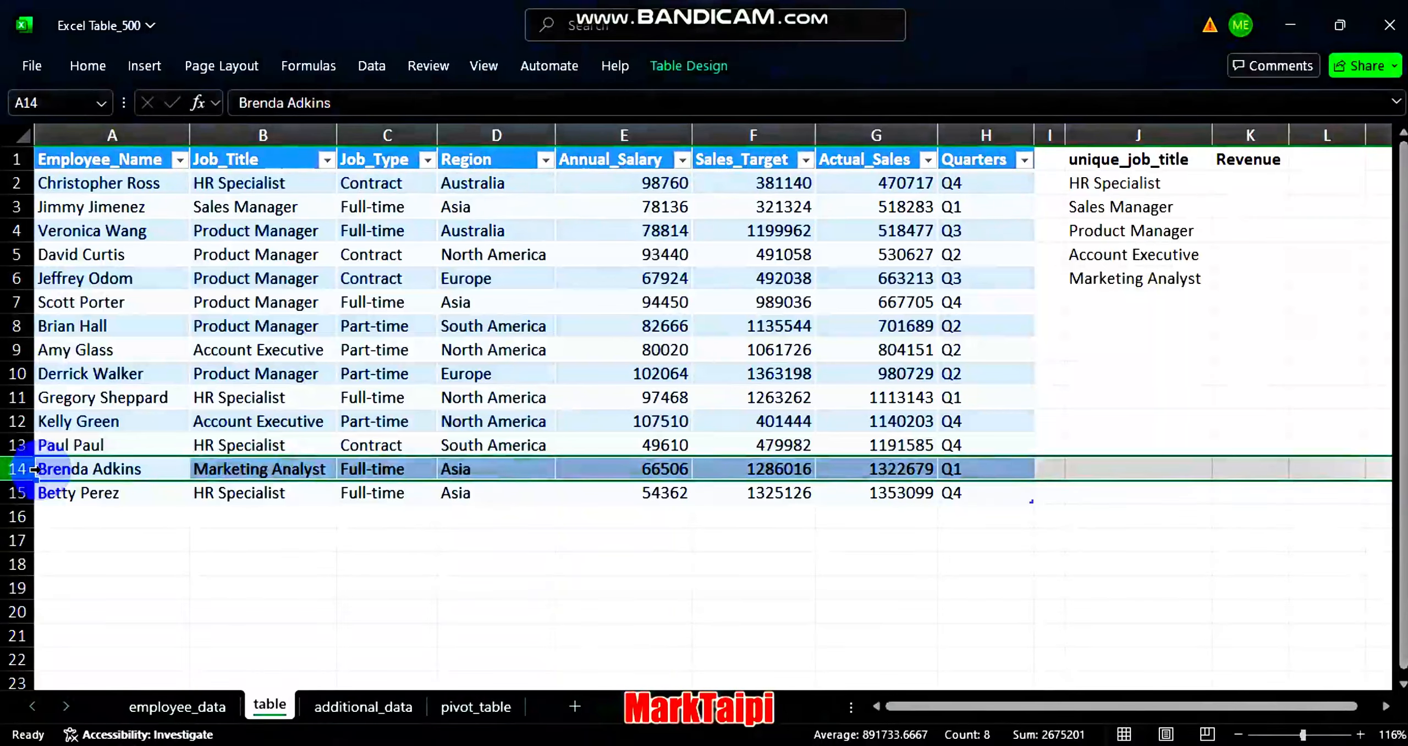
{"action": "left_click", "coordinate": [33, 469]}
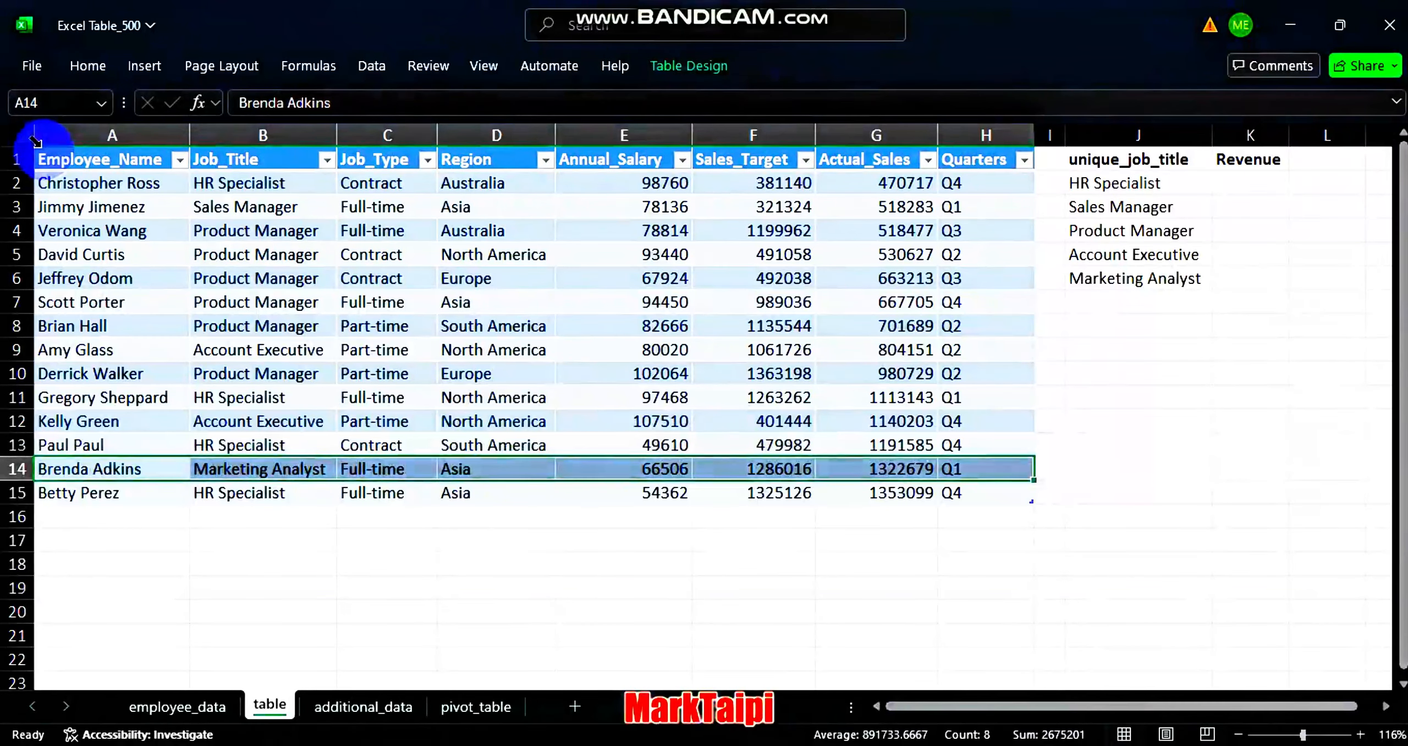
{"action": "left_click", "coordinate": [34, 142]}
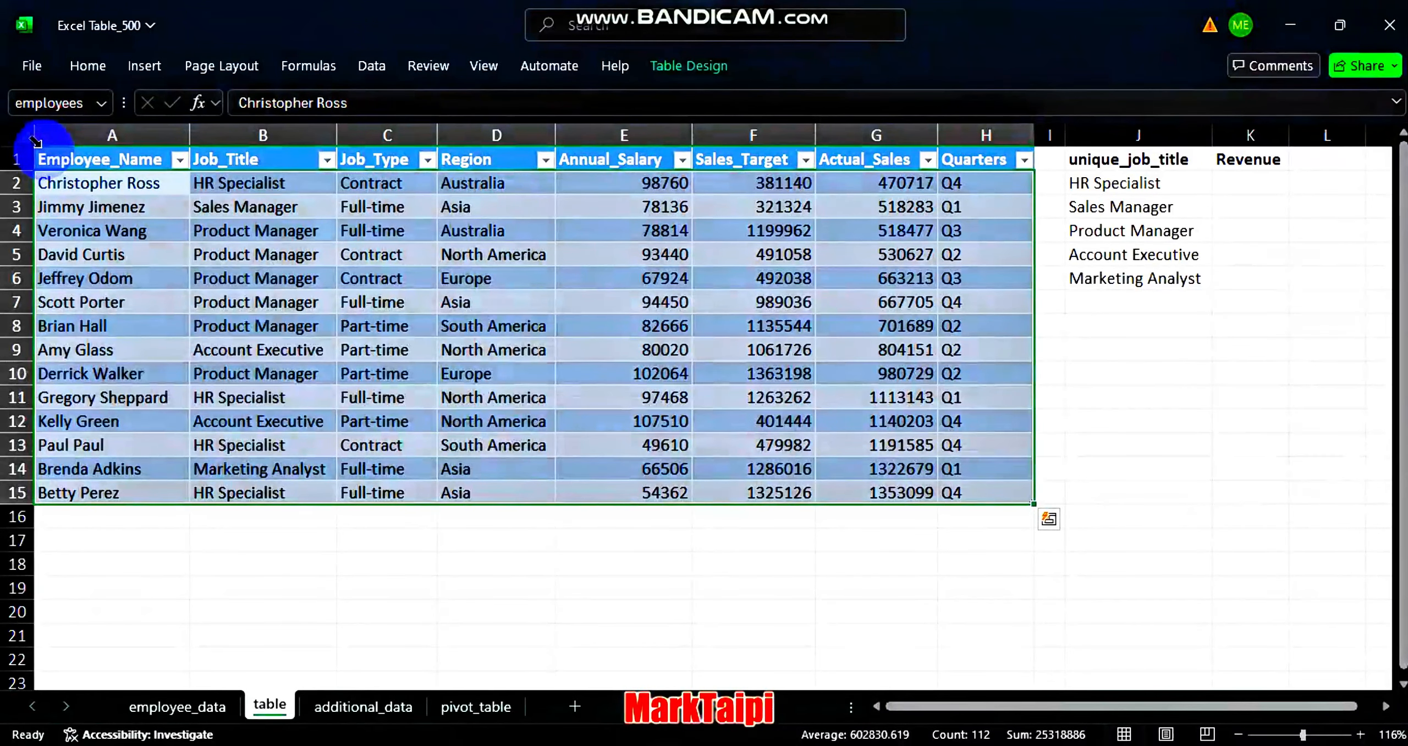
{"action": "left_click", "coordinate": [35, 142]}
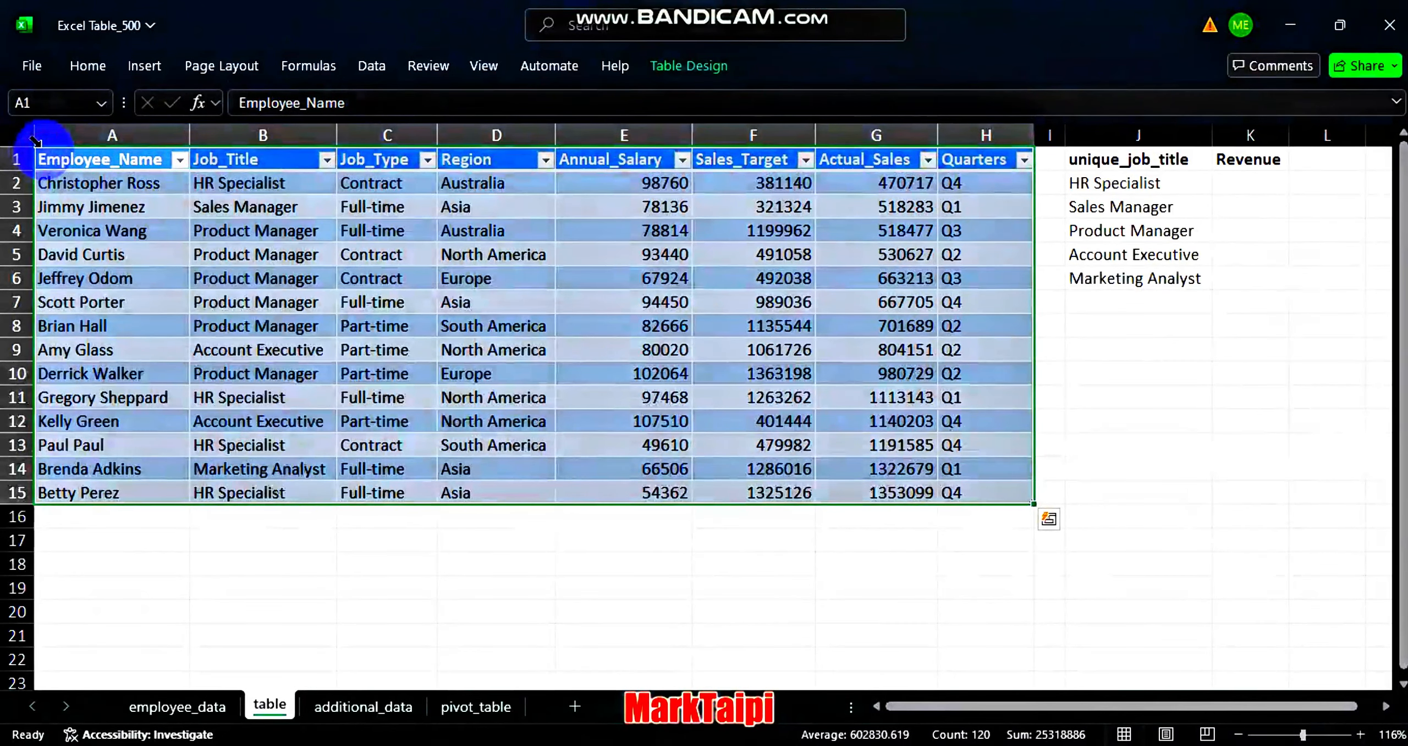
{"action": "left_click", "coordinate": [623, 587]}
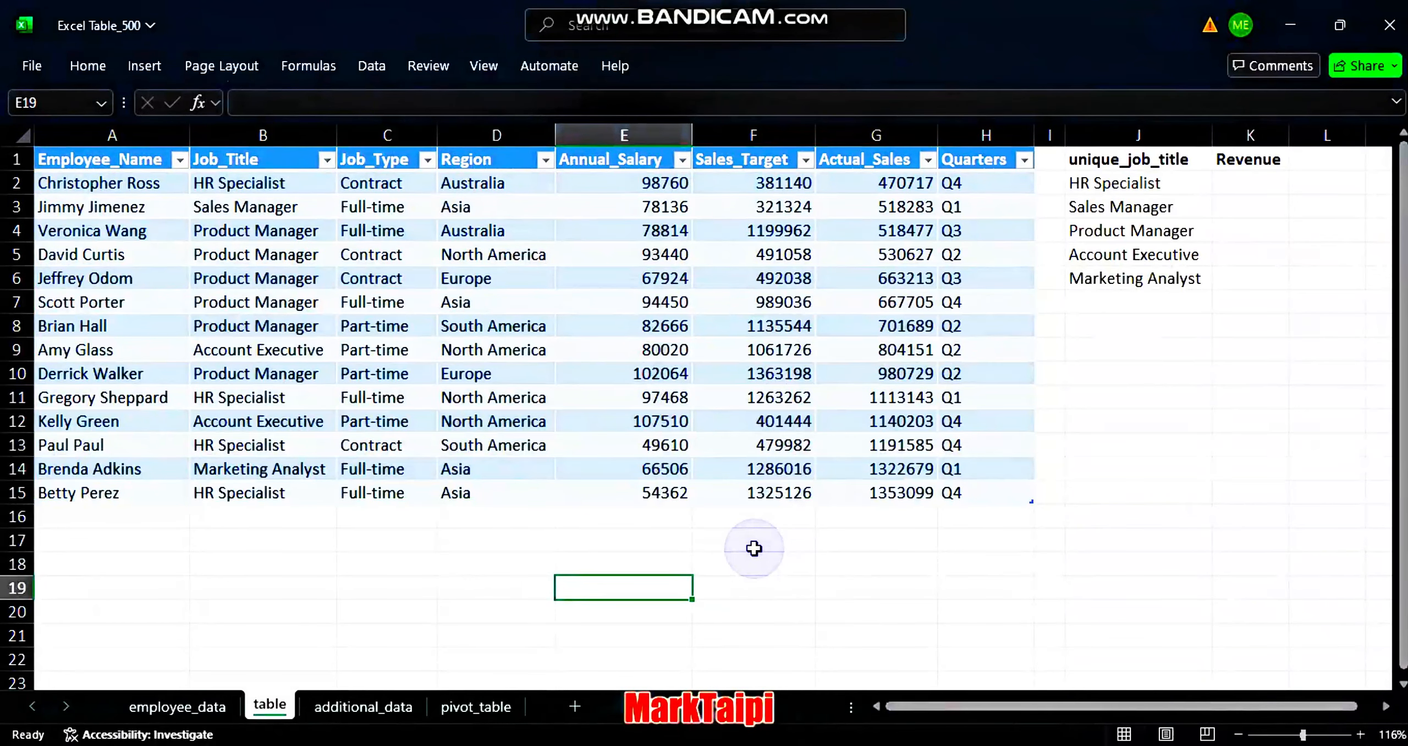
Apply the dollar Accounting format to the Annual_Salary, Sales_Target and Actual_Sales values in E2:G15
{"action": "left_click", "coordinate": [622, 183]}
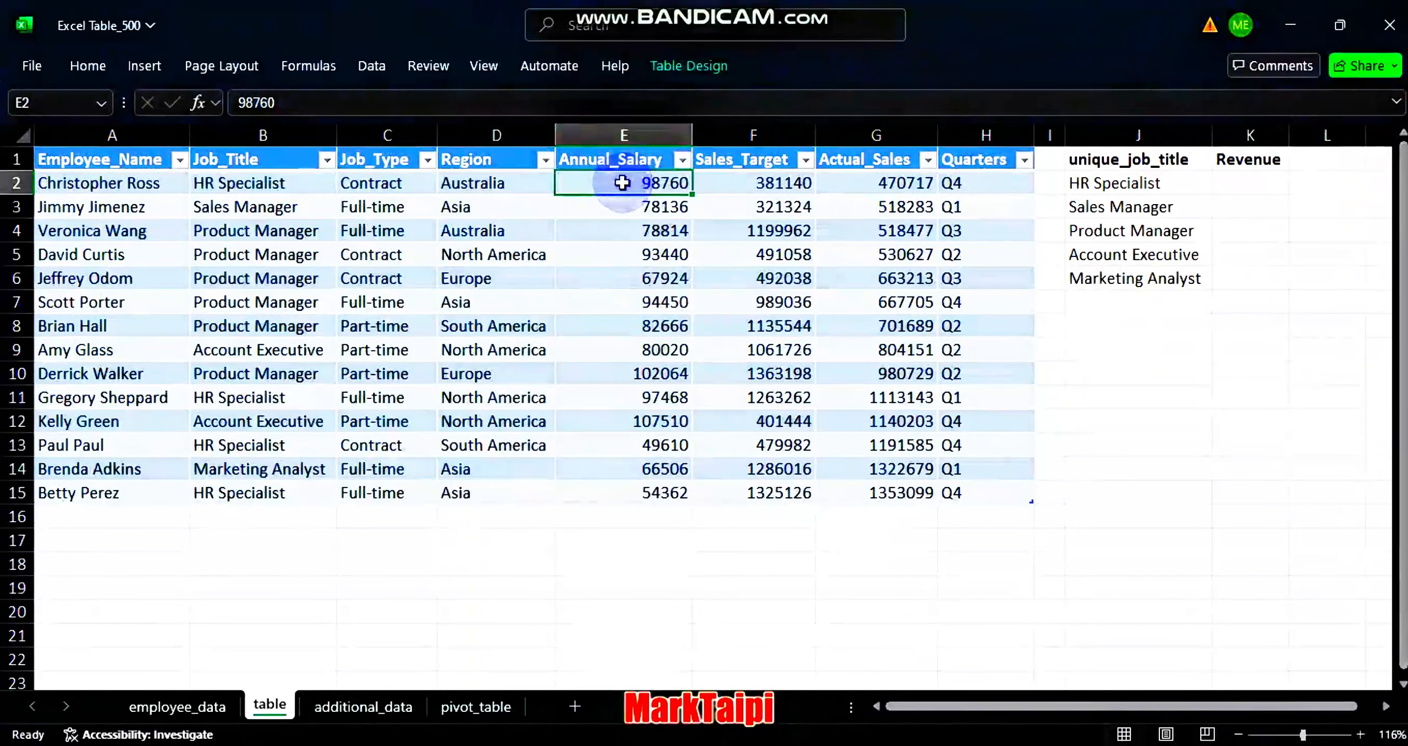
{"action": "key", "text": "shift+Right"}
{"action": "key", "text": "shift+Right"}
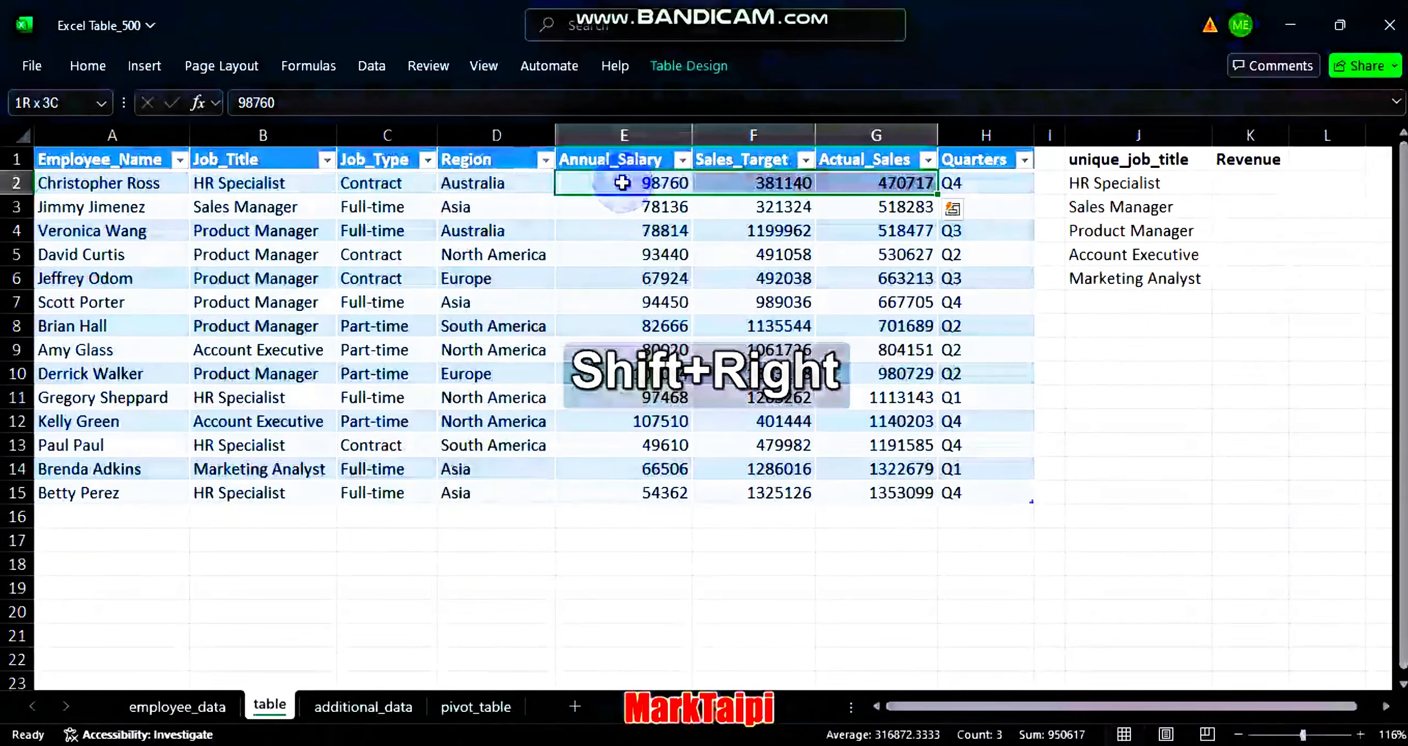
{"action": "key", "text": "shift+Down"}
{"action": "key", "text": "shift+Down"}
{"action": "key", "text": "shift+Down"}
{"action": "key", "text": "shift+Down"}
{"action": "key", "text": "shift+Down"}
{"action": "key", "text": "shift+Down"}
{"action": "key", "text": "shift+Down"}
{"action": "key", "text": "shift+Down"}
{"action": "key", "text": "shift+Down"}
{"action": "key", "text": "shift+Down"}
{"action": "key", "text": "shift+Down"}
{"action": "key", "text": "shift+Down"}
{"action": "key", "text": "shift+Down"}
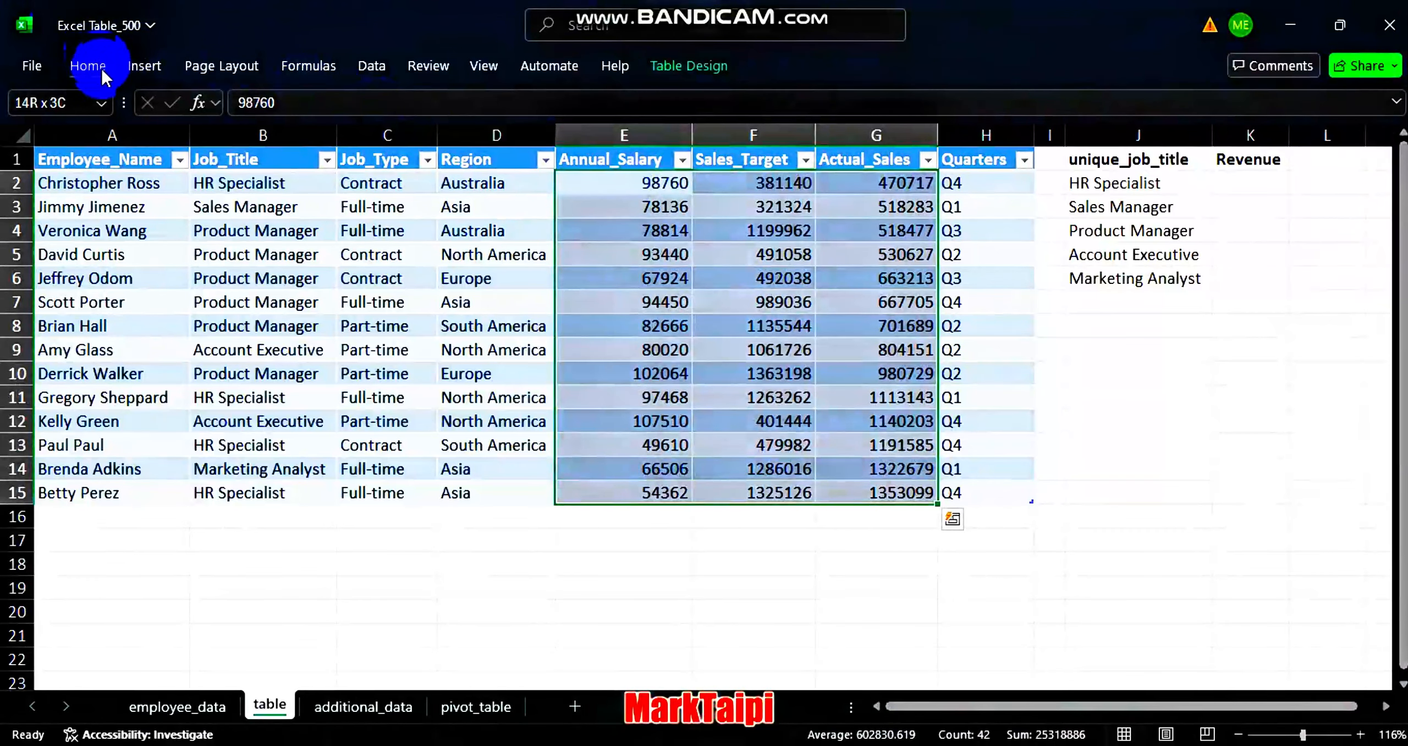
{"action": "left_click", "coordinate": [93, 67]}
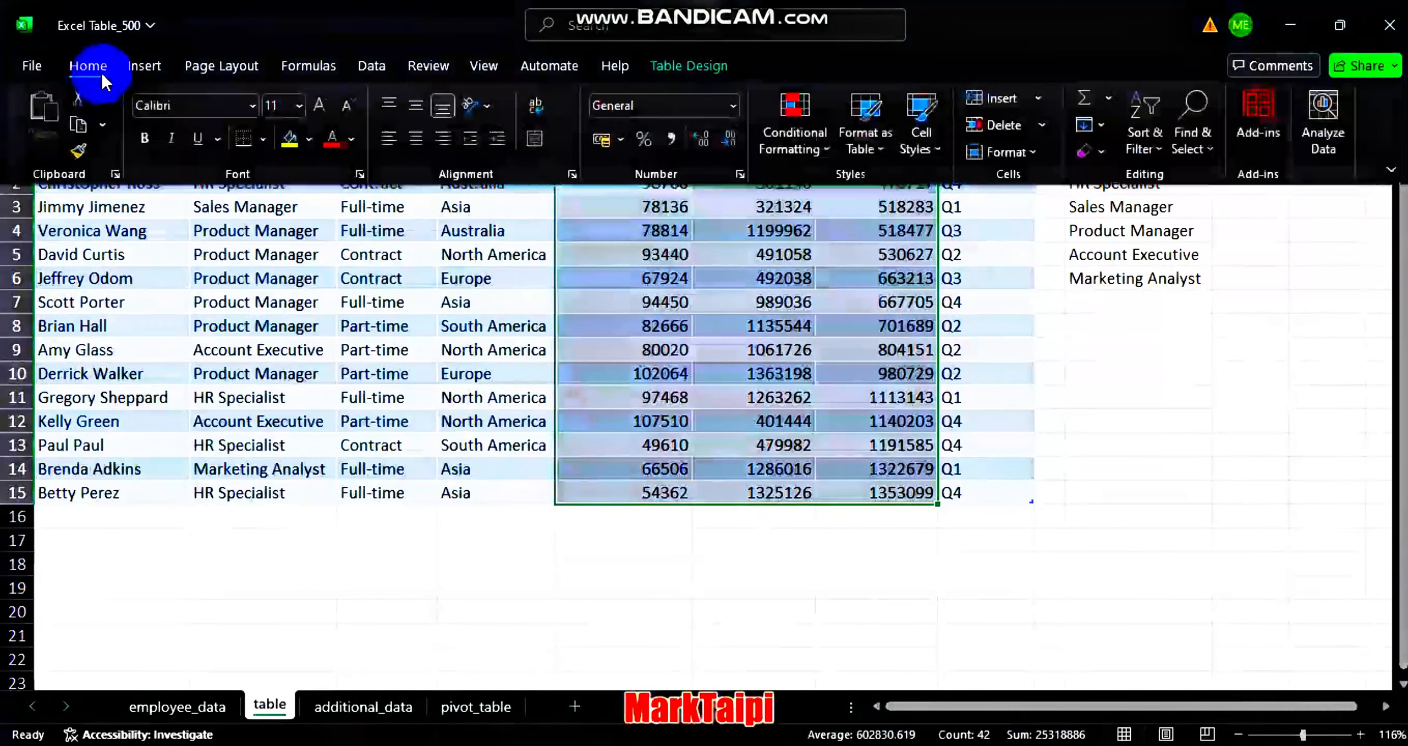
{"action": "left_click", "coordinate": [620, 139]}
{"action": "left_click", "coordinate": [649, 198]}
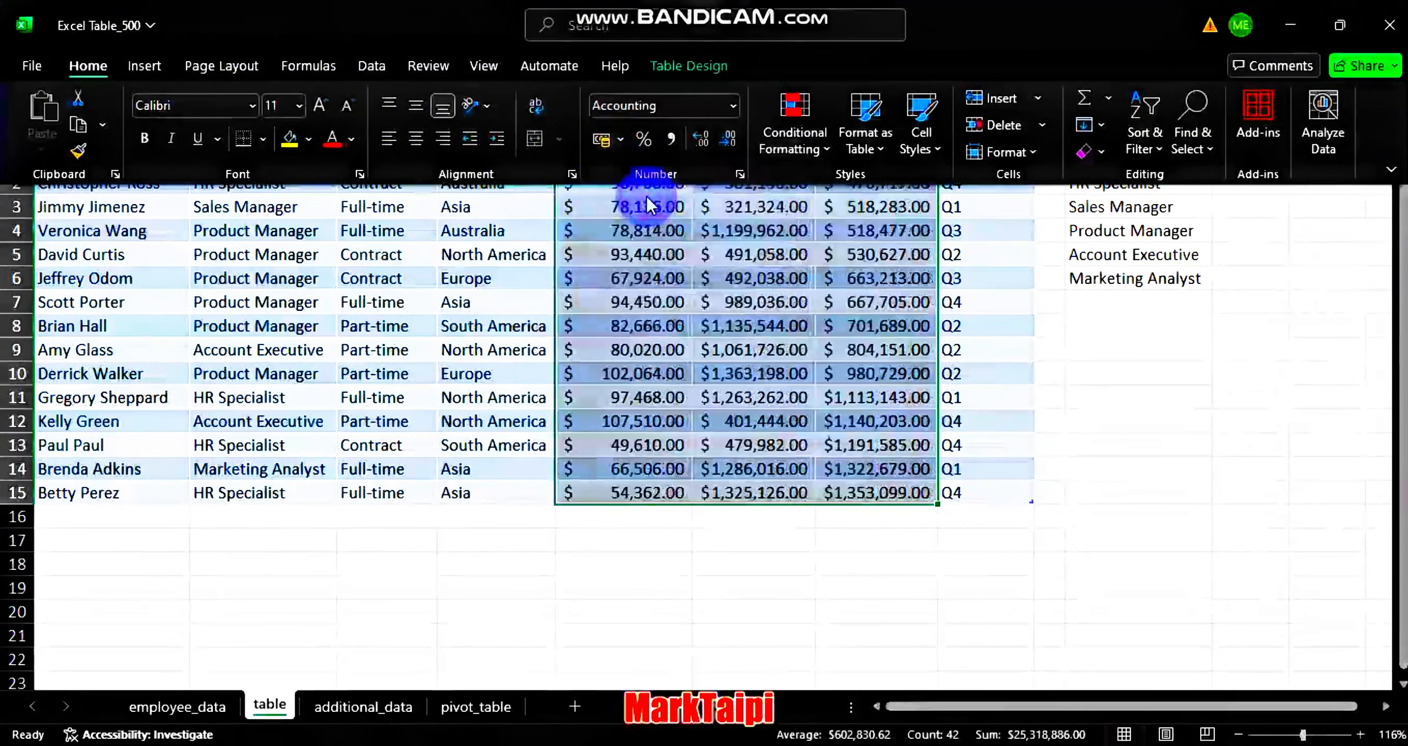
Remove both decimal places from the currency values in E2:G15
{"action": "left_click", "coordinate": [730, 141]}
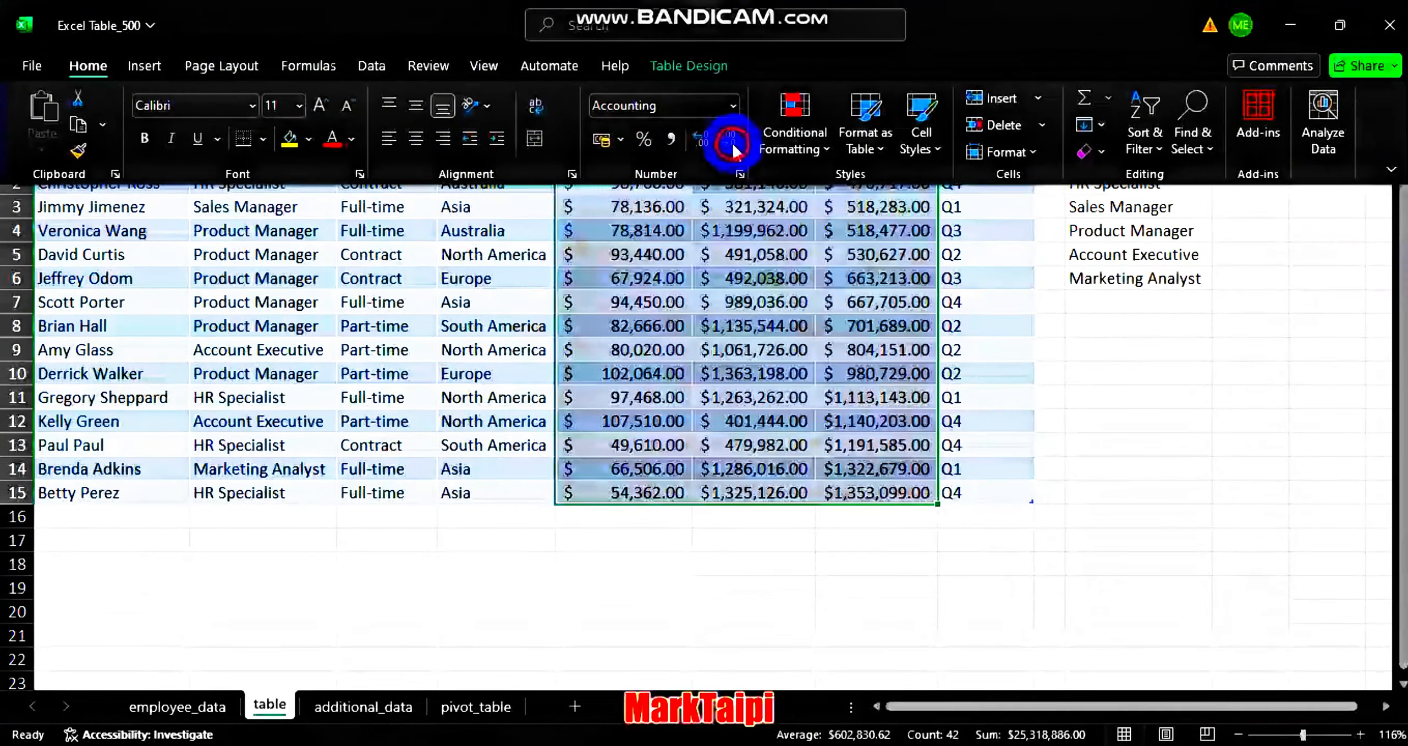
{"action": "left_click", "coordinate": [730, 140]}
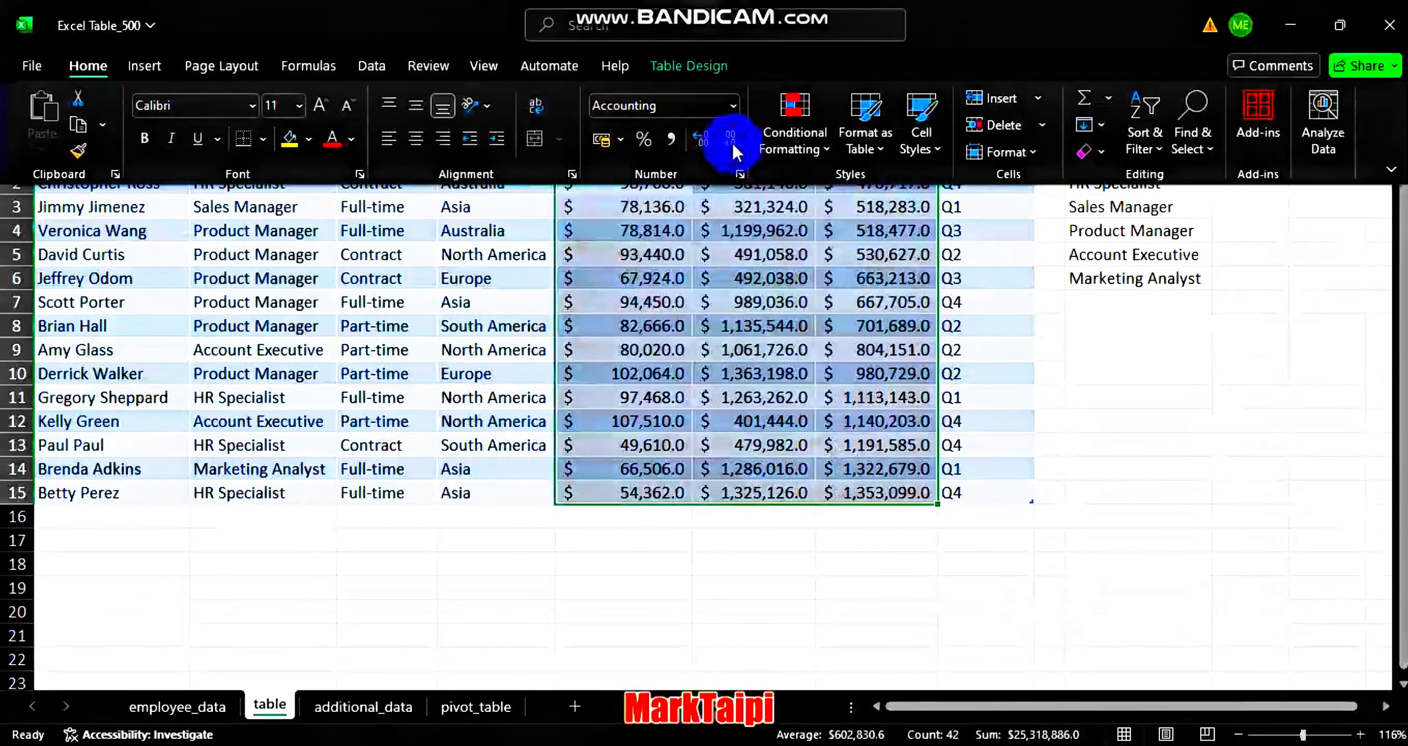
{"action": "left_click", "coordinate": [795, 271]}
{"action": "left_click", "coordinate": [795, 271]}
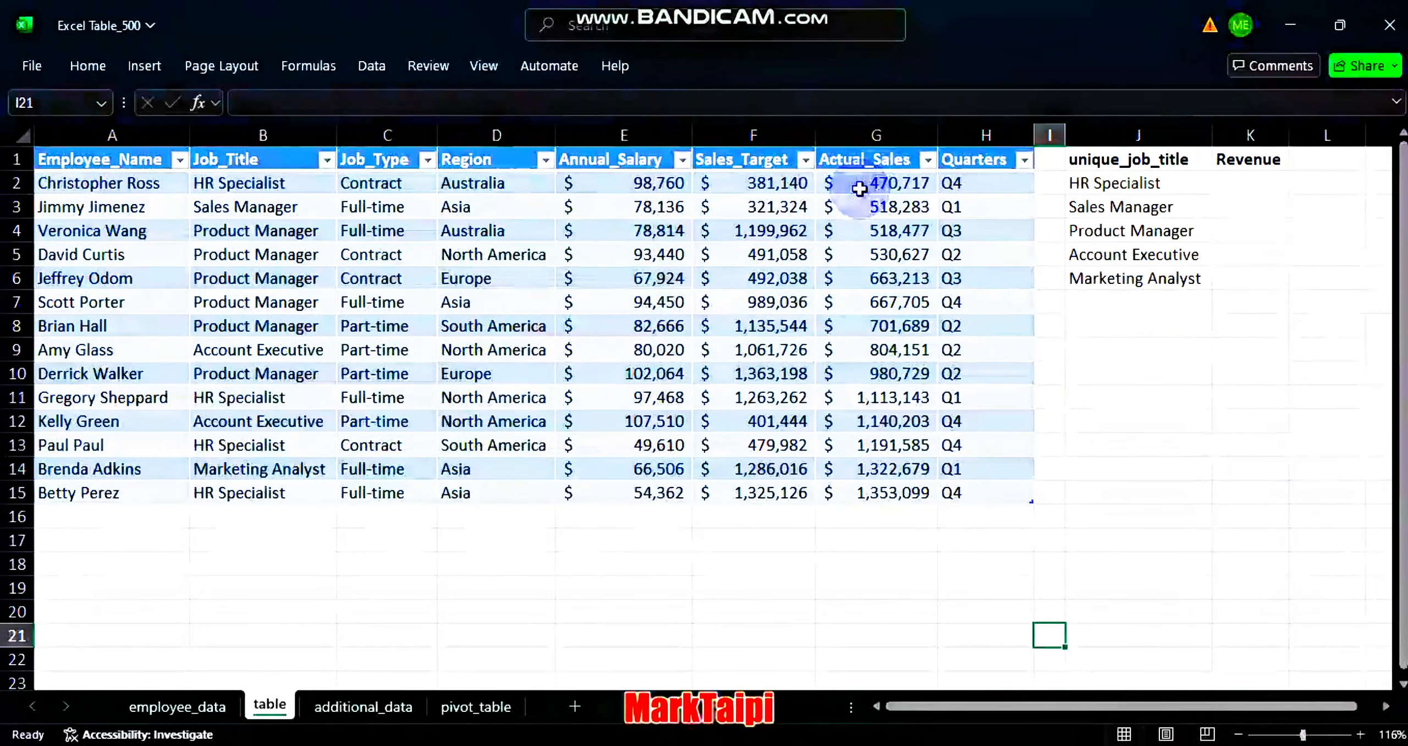
Move the whole Actual_Sales table column, header included, in front of Annual_Salary, and undo the move
{"action": "left_click", "coordinate": [877, 145]}
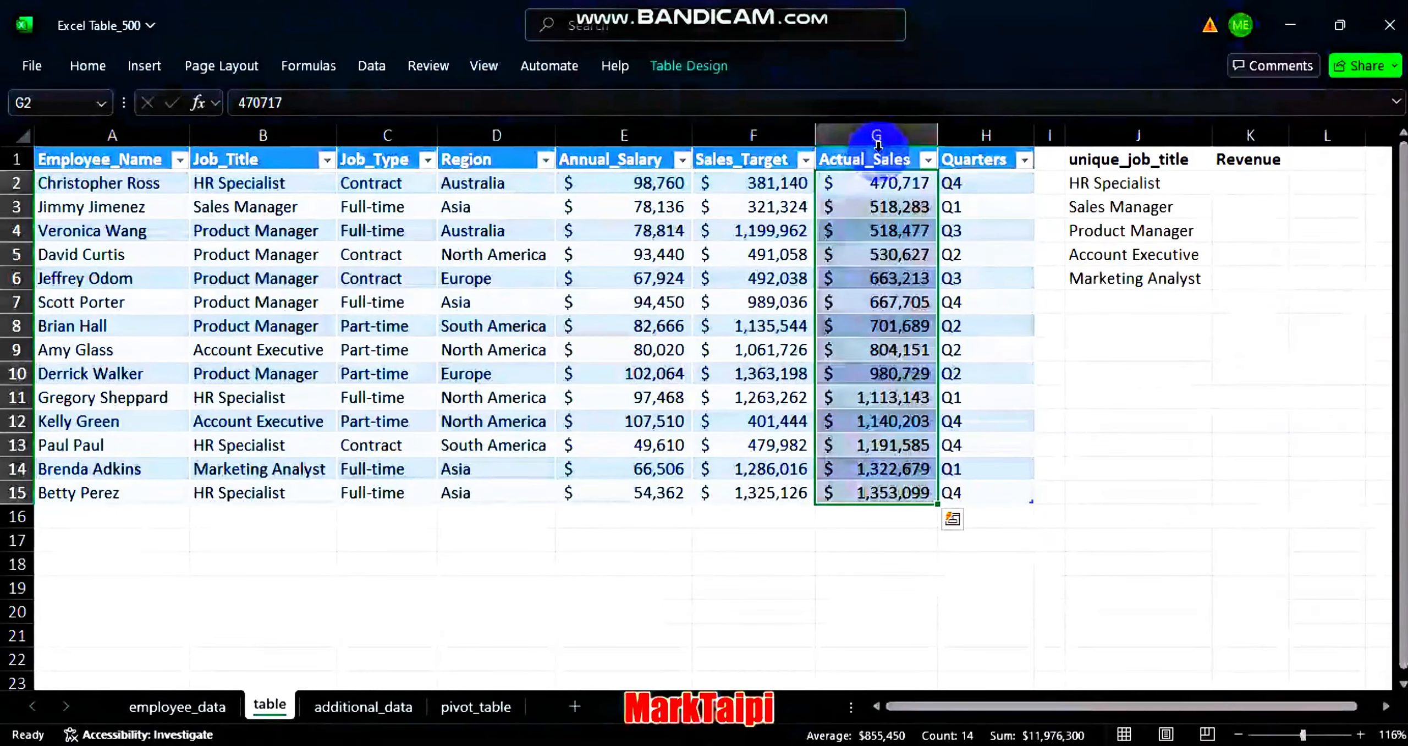
{"action": "left_click", "coordinate": [878, 145]}
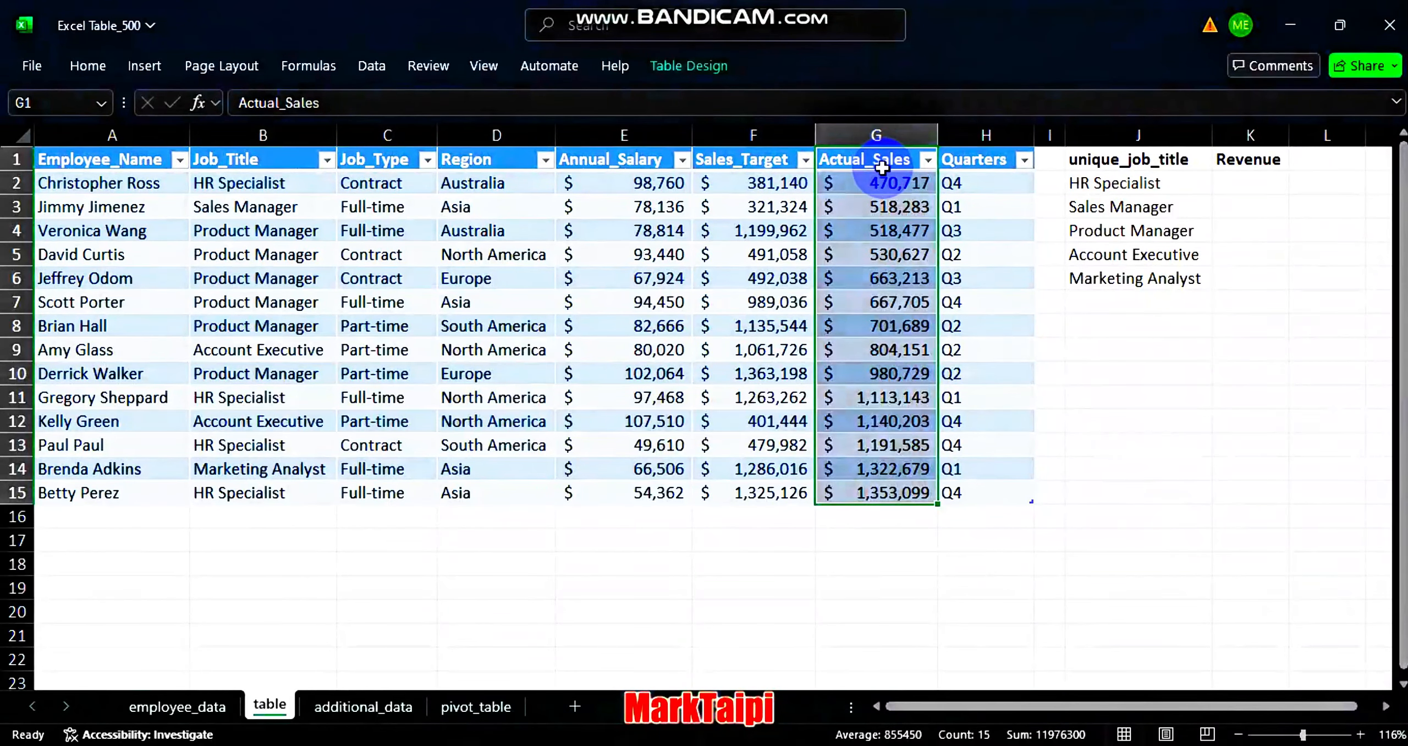
{"action": "left_click", "coordinate": [880, 160]}
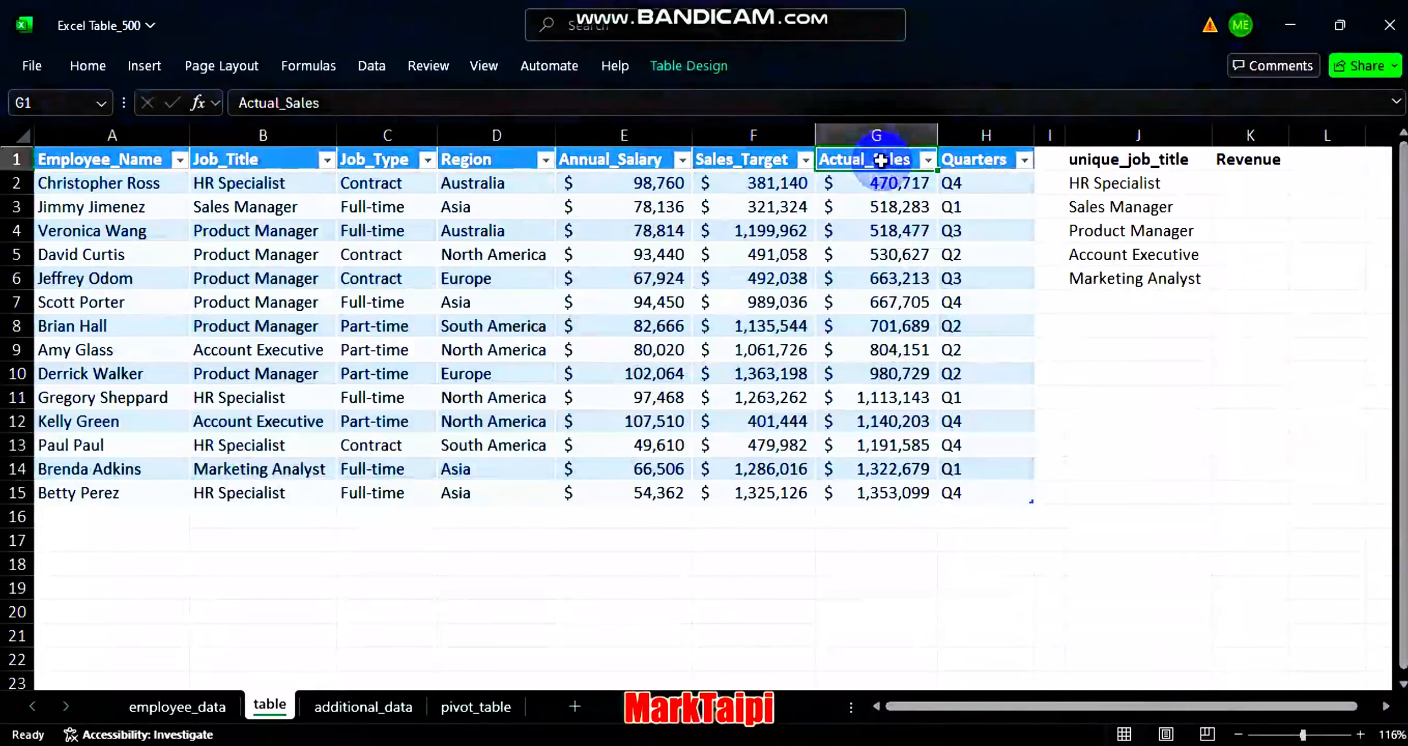
{"action": "key", "text": "ctrl+shift+Down"}
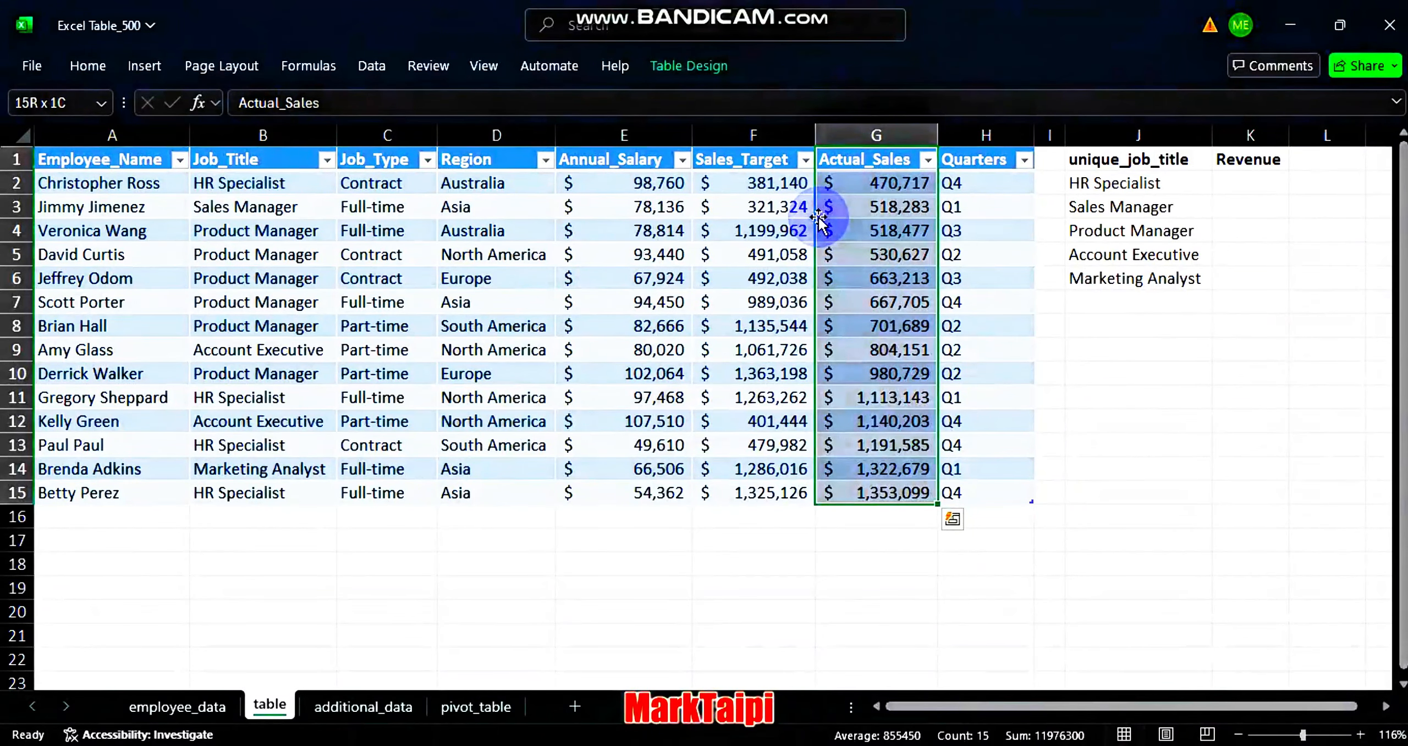
{"action": "mouse_move", "coordinate": [819, 220]}
{"action": "left_mouse_down"}
{"action": "mouse_move", "coordinate": [761, 138]}
{"action": "mouse_move", "coordinate": [704, 165]}
{"action": "mouse_move", "coordinate": [487, 186]}
{"action": "mouse_move", "coordinate": [555, 181]}
{"action": "left_mouse_up"}
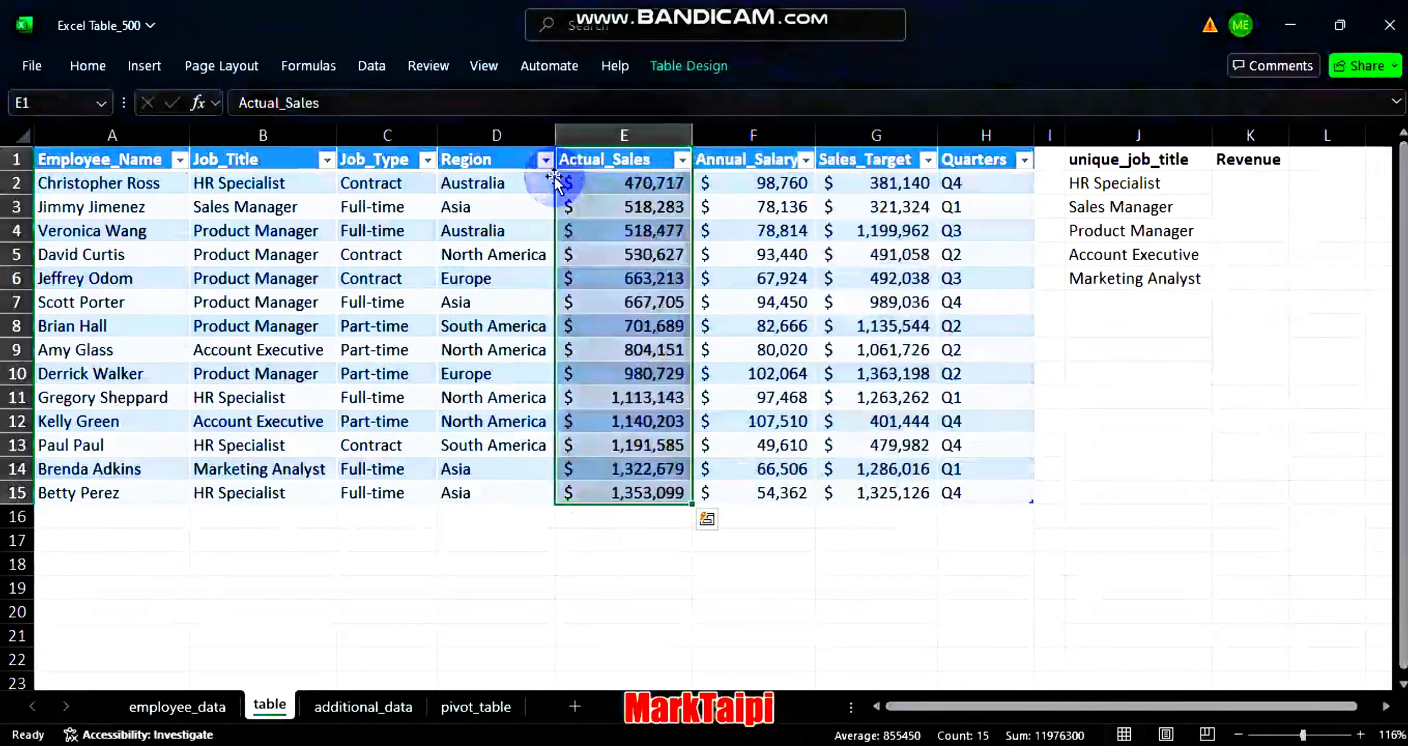
{"action": "key", "text": "ctrl+z"}
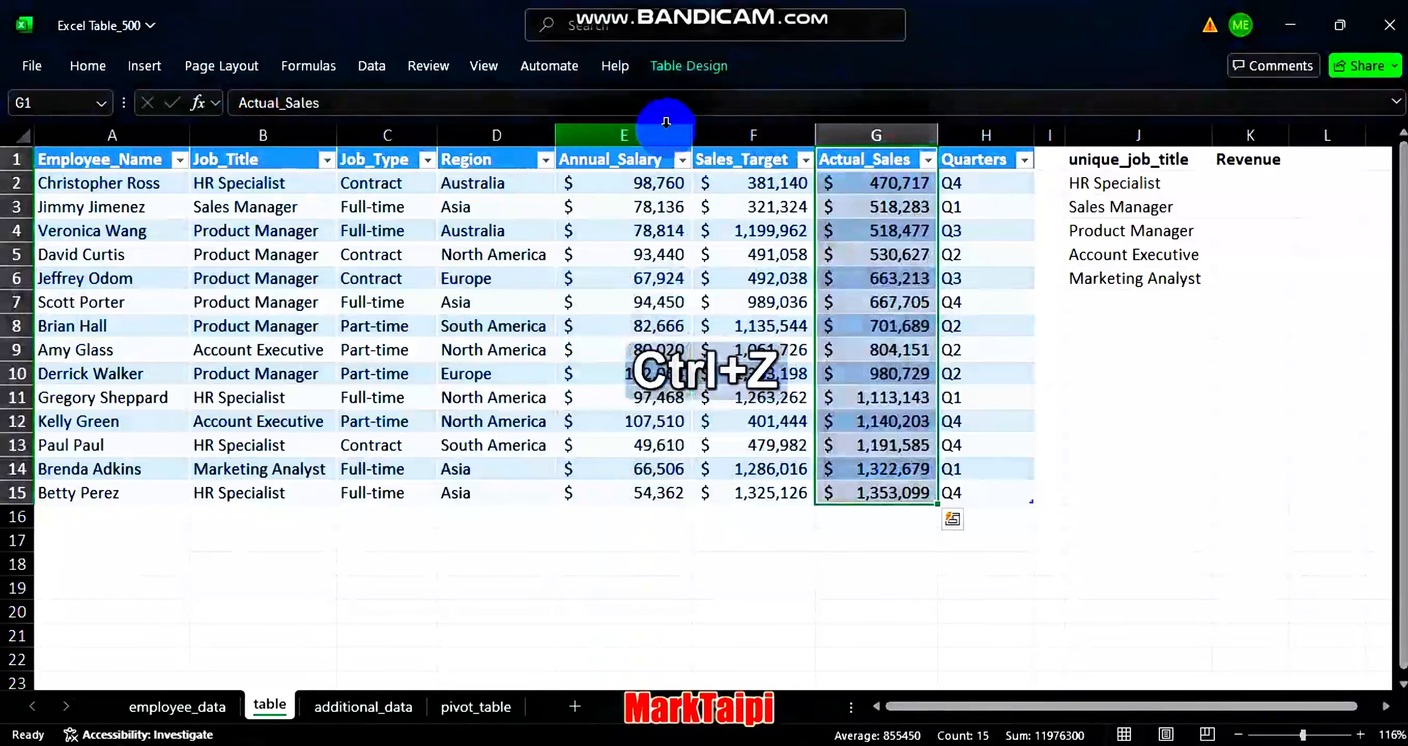
Try to move only the Actual_Sales data cells G2:G15 onto the Sales_Target column, declining to replace the existing data
{"action": "left_click", "coordinate": [881, 187]}
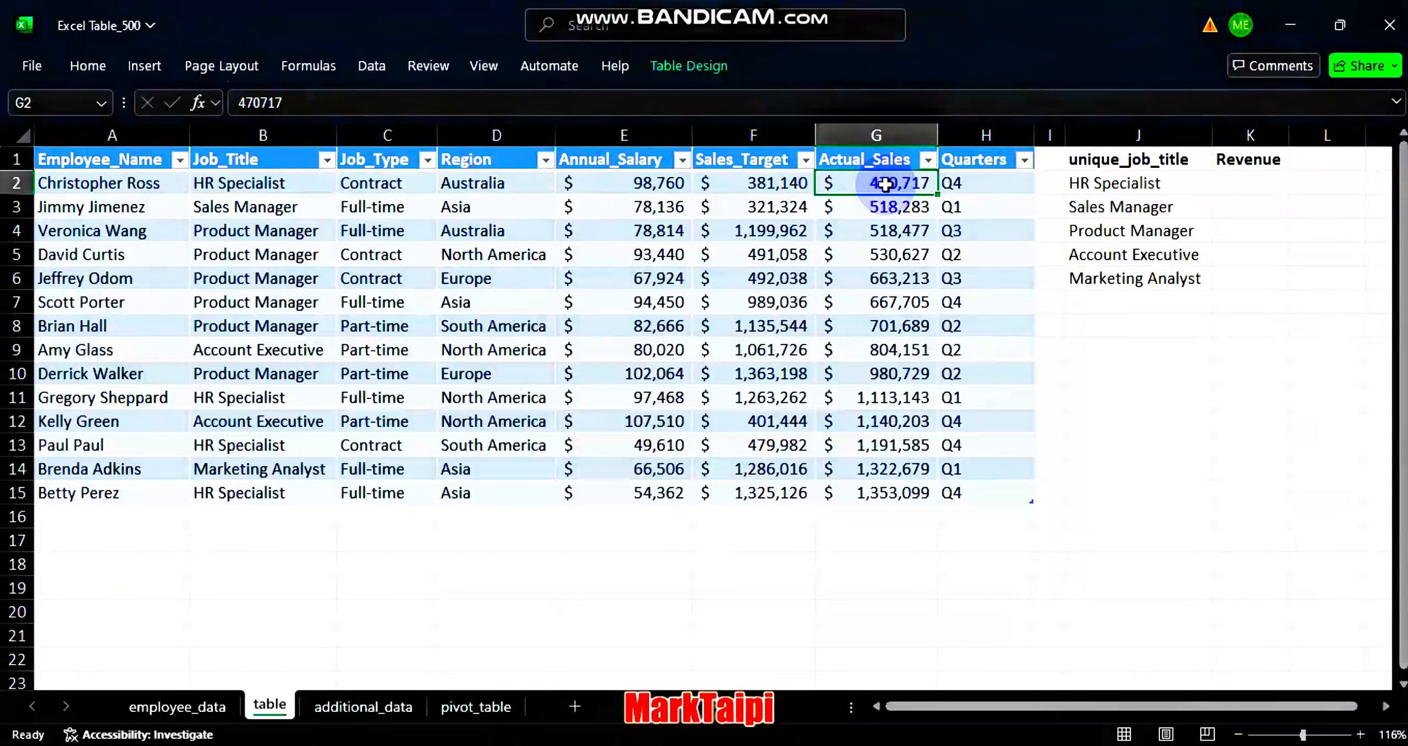
{"action": "key", "text": "ctrl+shift+Down"}
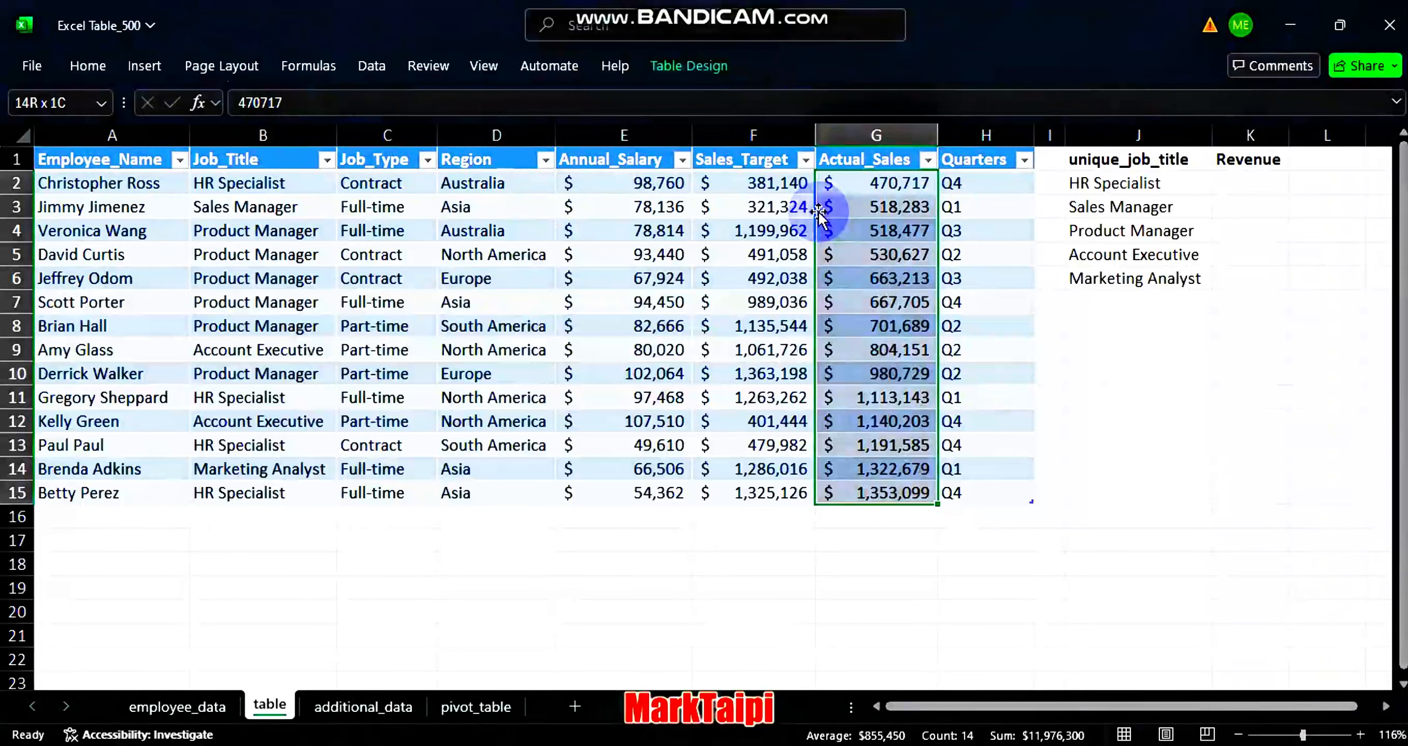
{"action": "left_click_drag", "start_coordinate": [820, 213], "coordinate": [780, 208]}
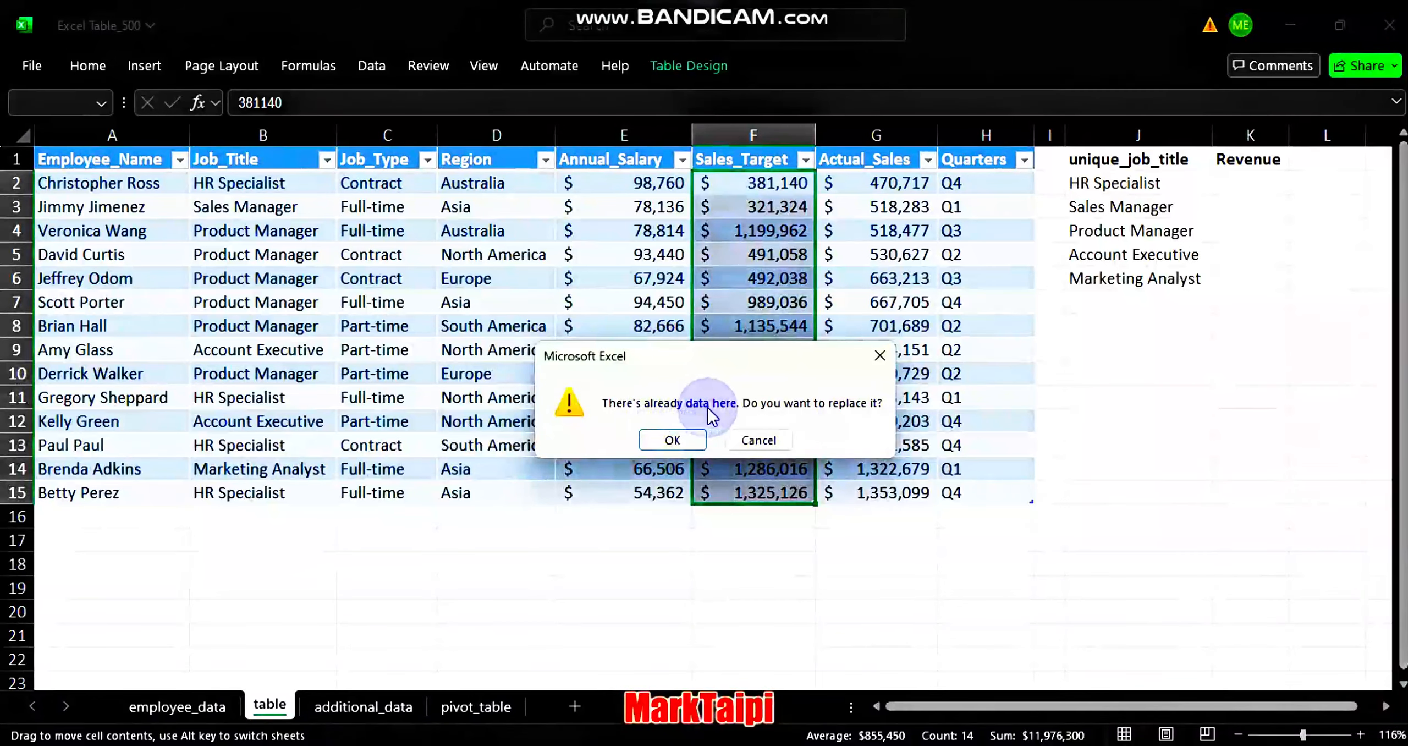
{"action": "left_click", "coordinate": [879, 359]}
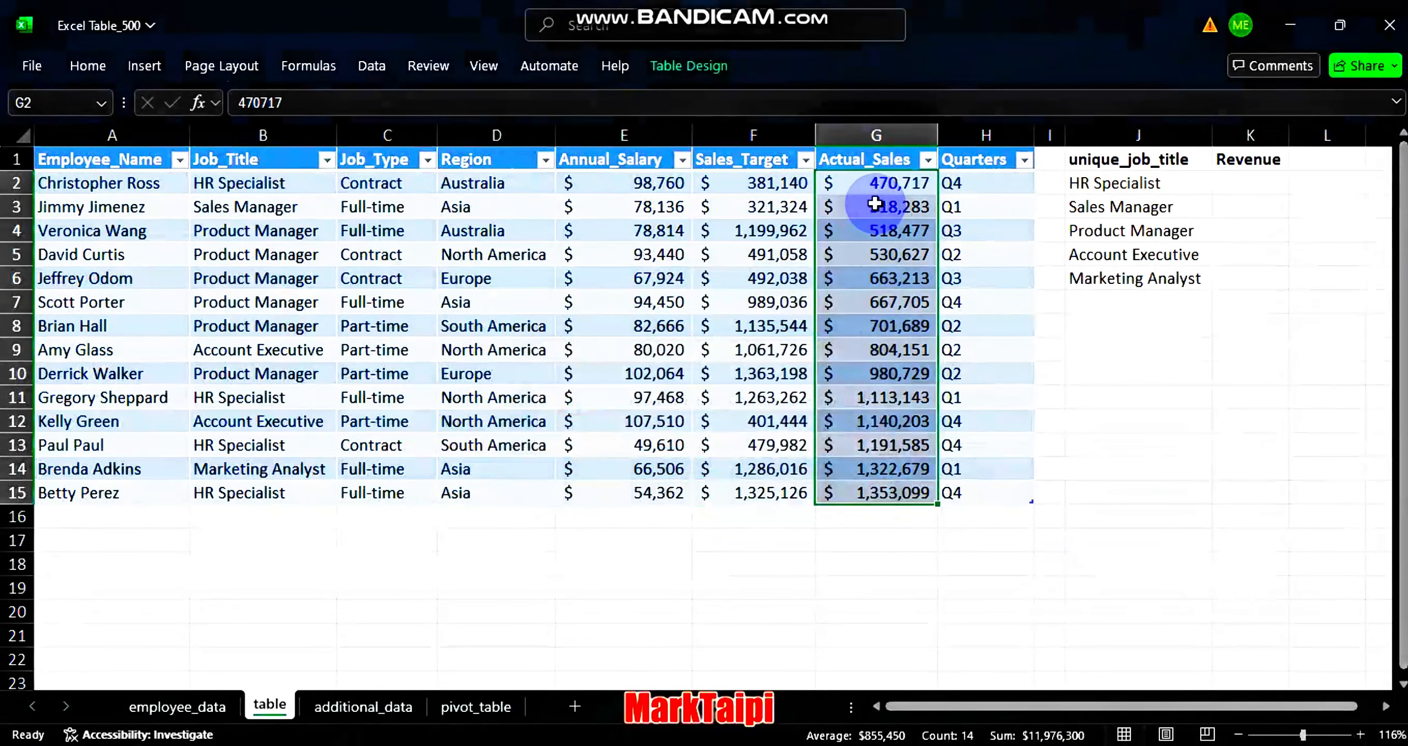
{"action": "left_click", "coordinate": [866, 183]}
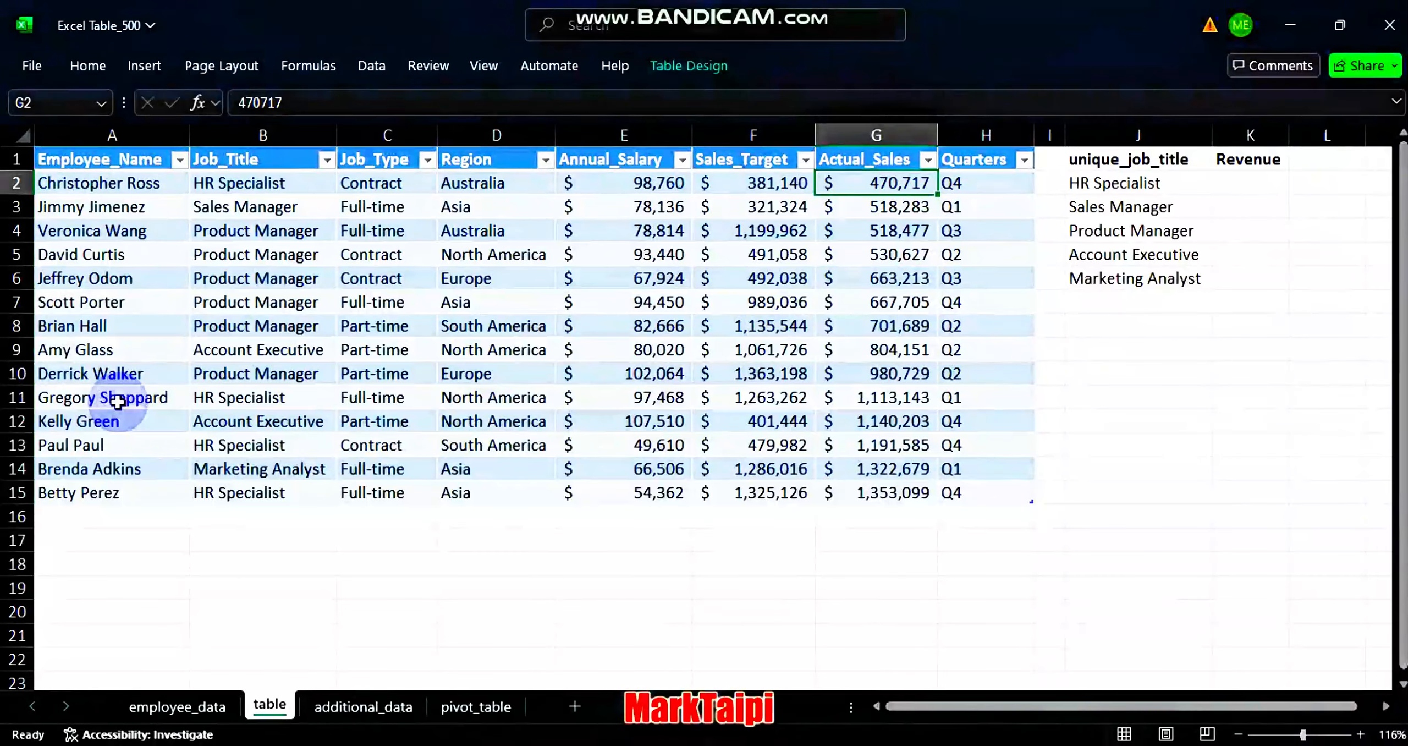
Move the table's row 12 up to row 9, and undo the move
{"action": "left_click", "coordinate": [38, 421]}
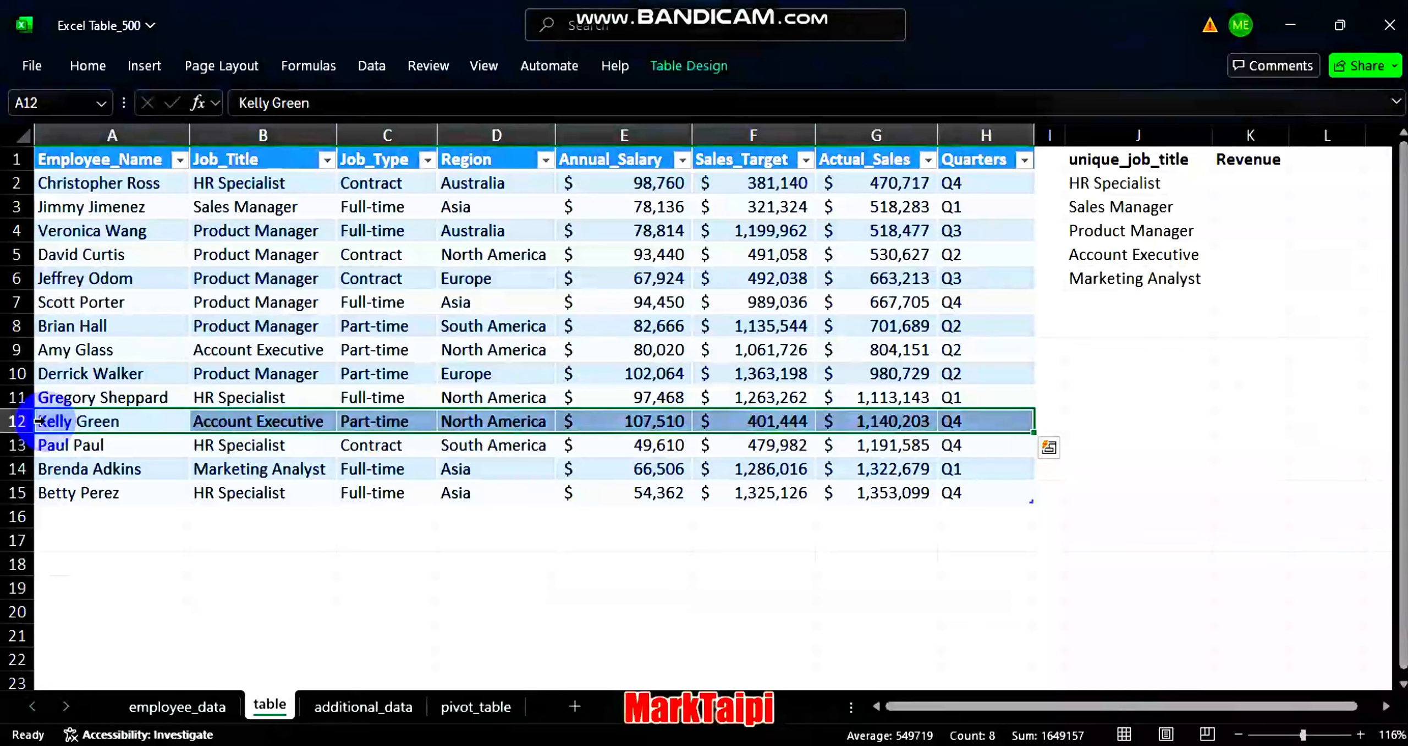
{"action": "left_click_drag", "start_coordinate": [55, 410], "coordinate": [70, 349]}
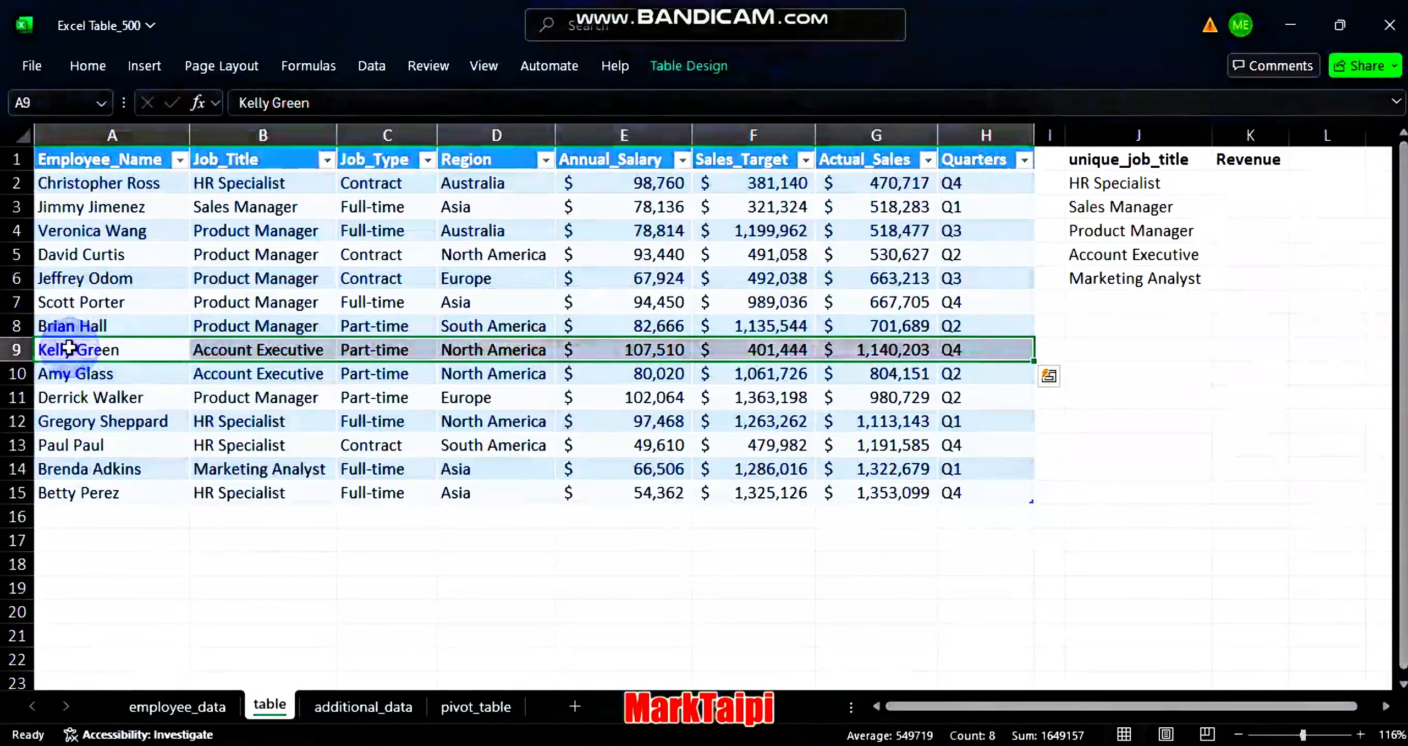
{"action": "key", "text": "ctrl+z"}
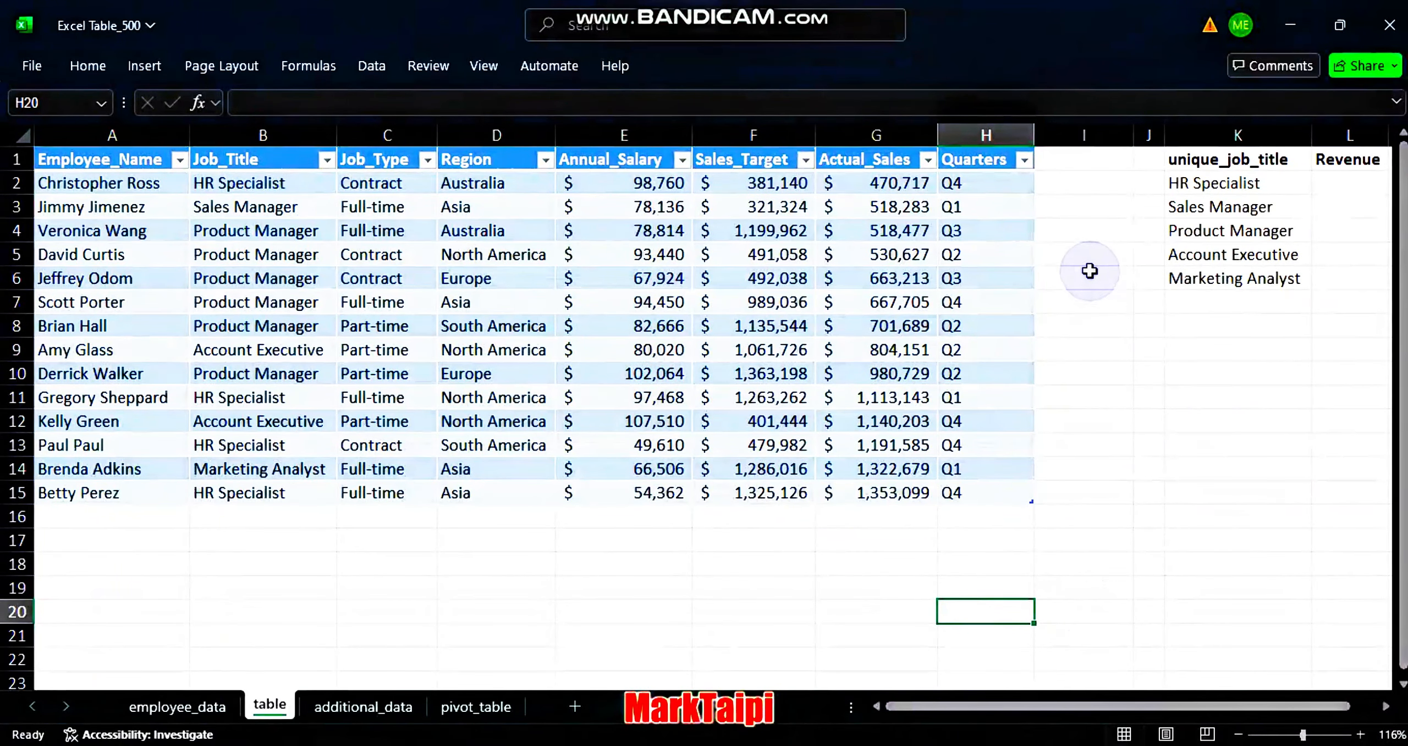
Extend the table with a new column by entering the header Region_copy in cell I1
{"action": "left_click", "coordinate": [1059, 157]}
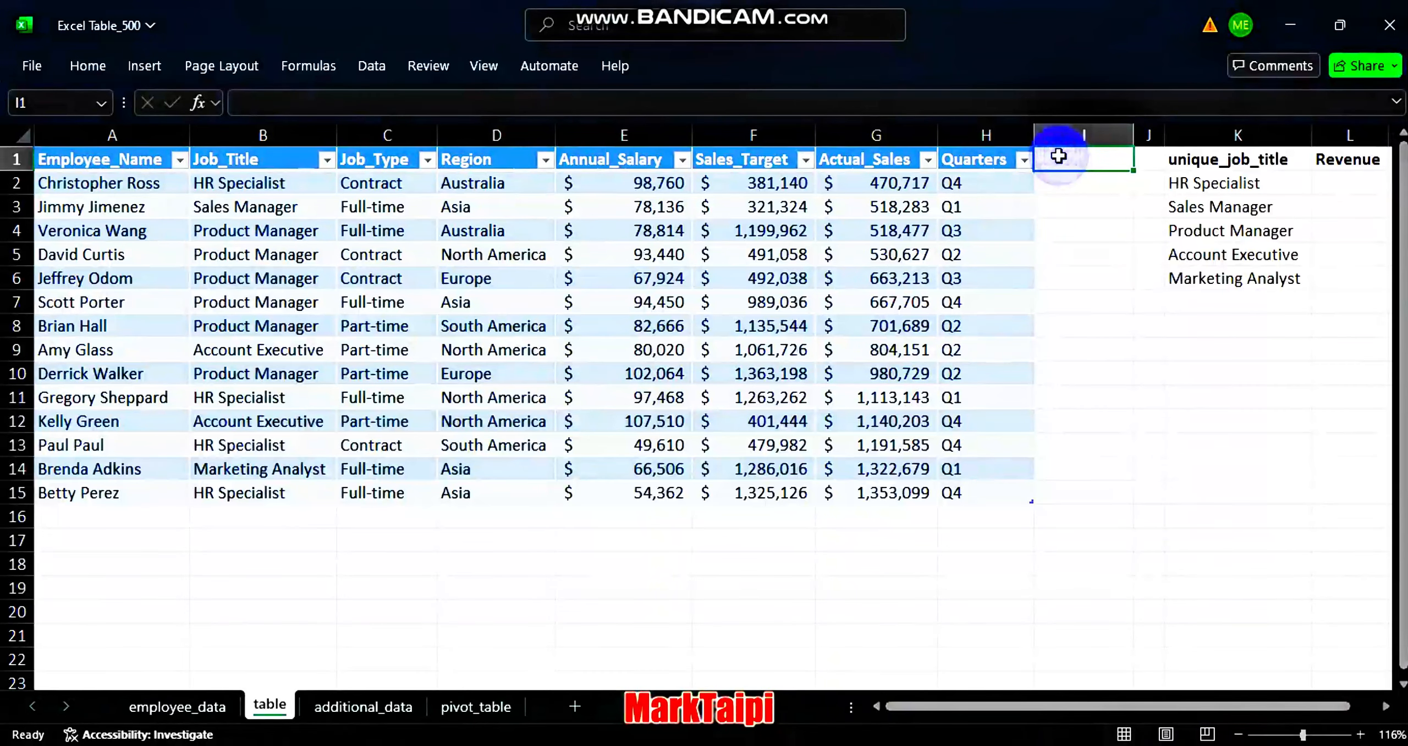
{"action": "key", "text": "Caps_Lock"}
{"action": "type", "text": "R"}
{"action": "key", "text": "Caps_Lock"}
{"action": "type", "text": "egion_cop"}
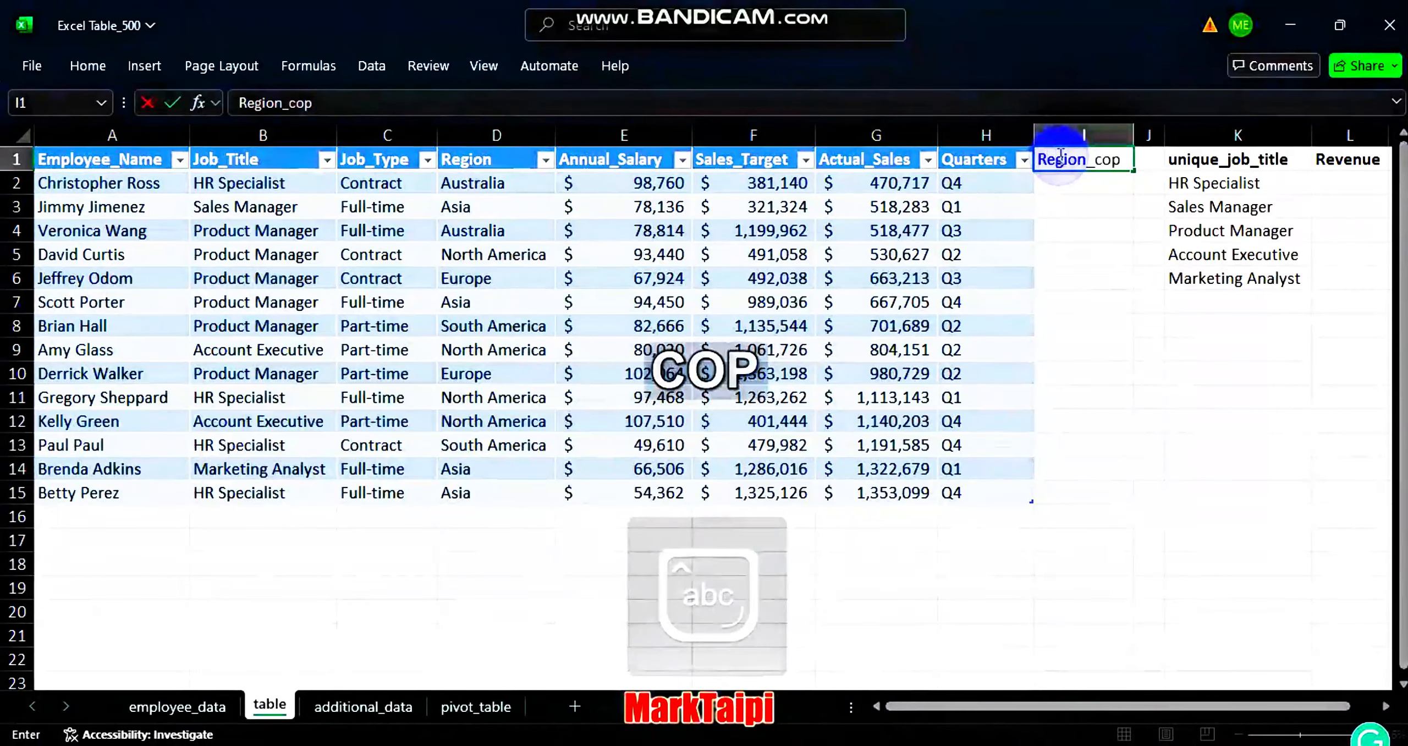
{"action": "type", "text": "y"}
{"action": "key", "text": "Return"}
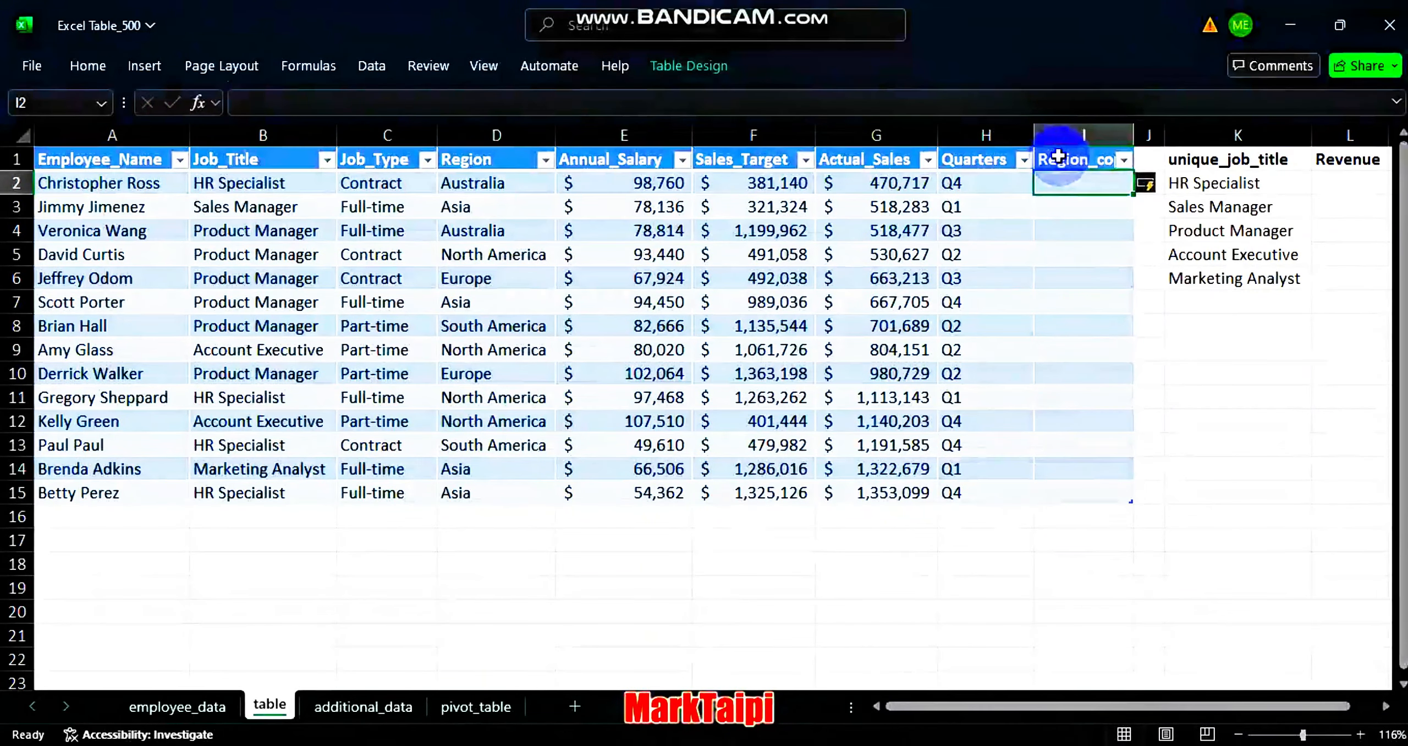
Examine the extended table's data range in the Resize Table dialog and close it without resizing
{"action": "left_click", "coordinate": [682, 67]}
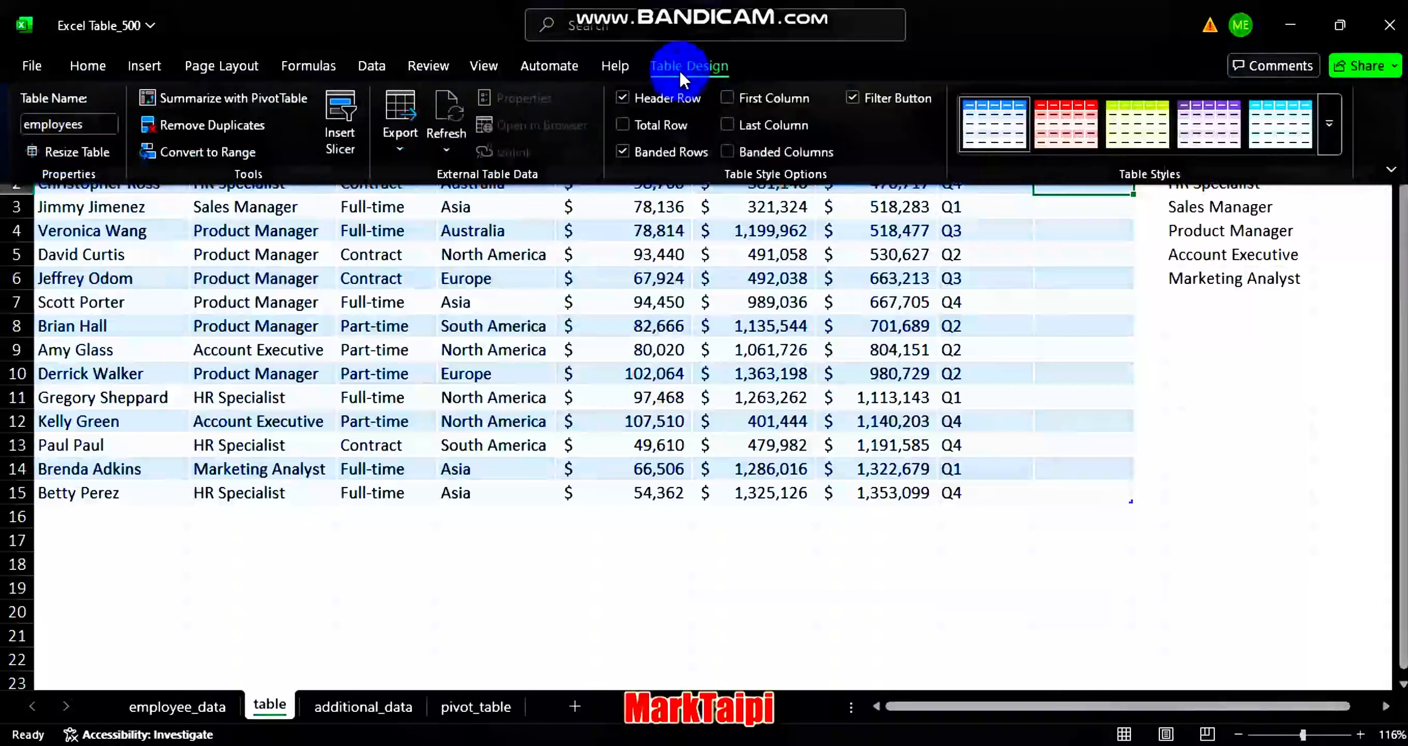
{"action": "left_click", "coordinate": [97, 153]}
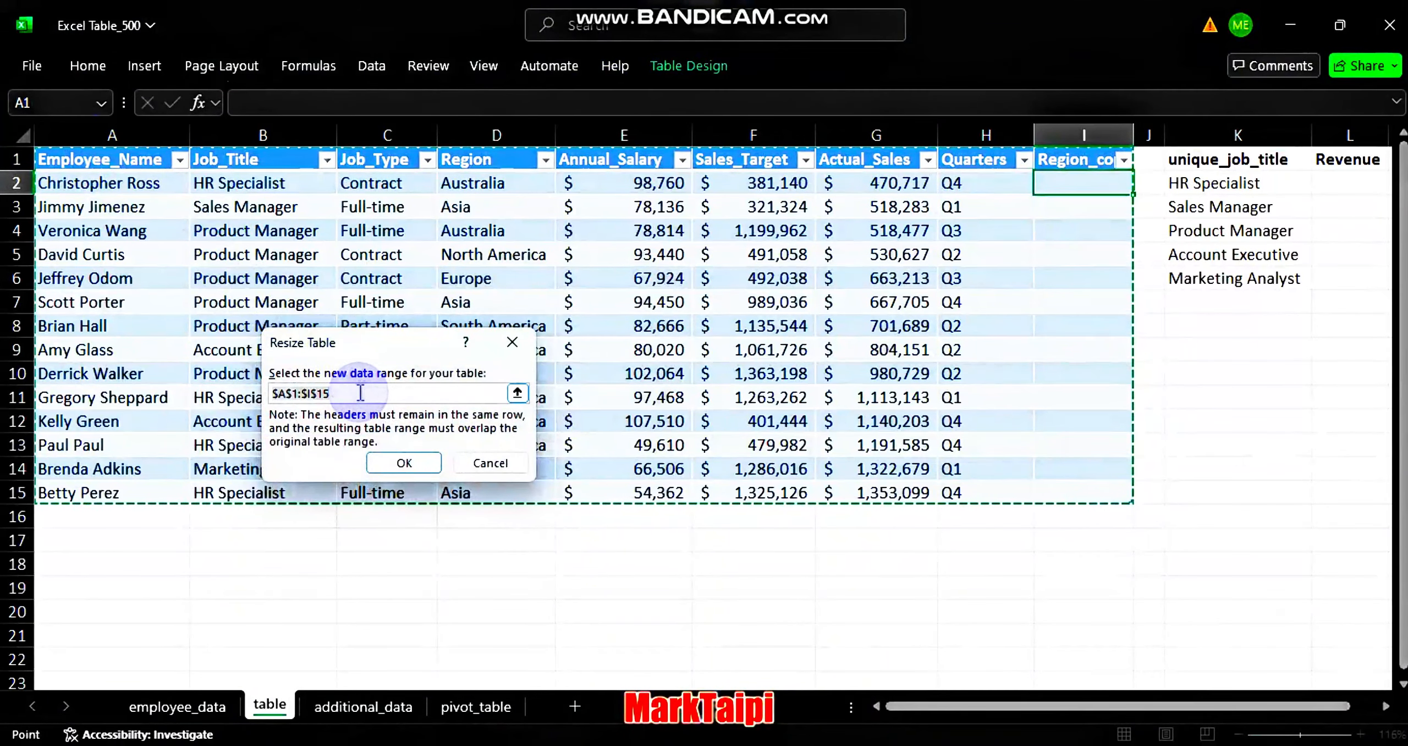
{"action": "left_click_drag", "start_coordinate": [318, 393], "coordinate": [271, 393]}
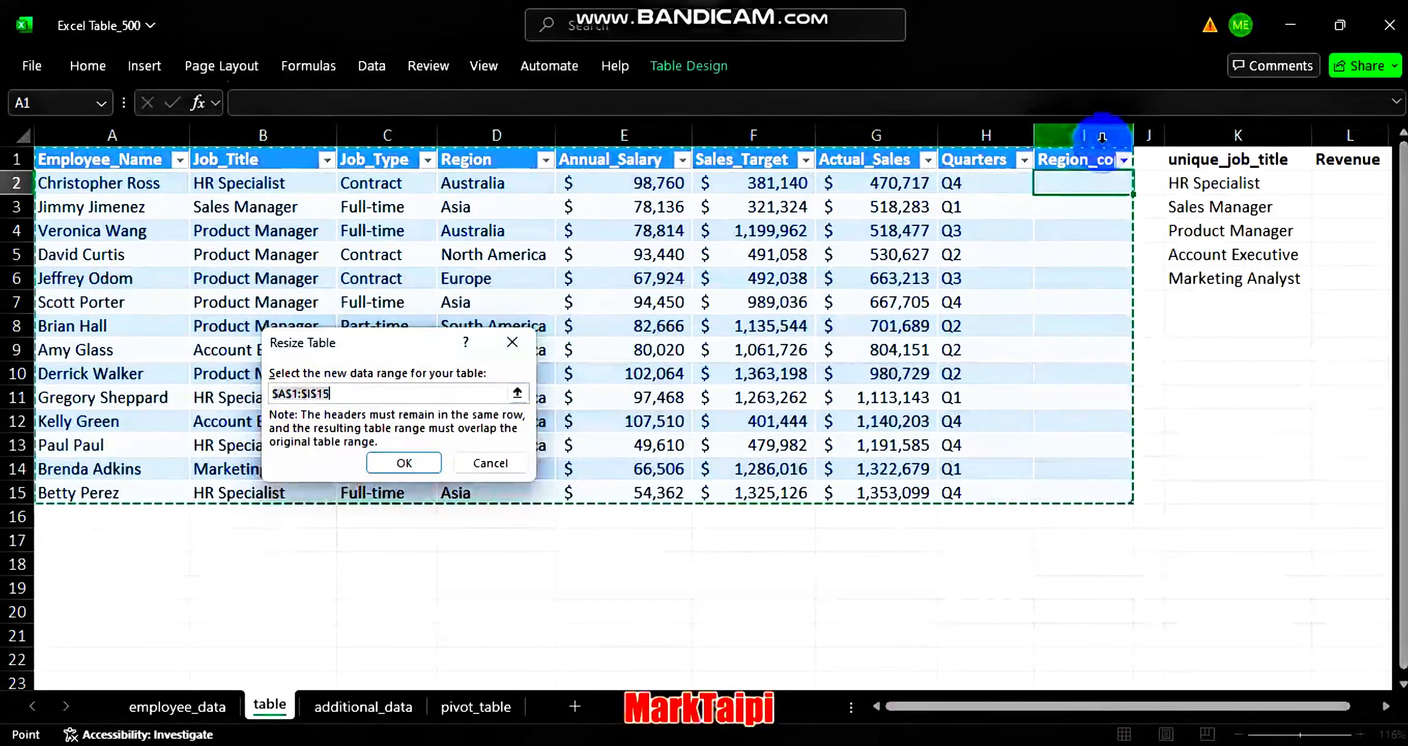
{"action": "key", "text": "Left"}
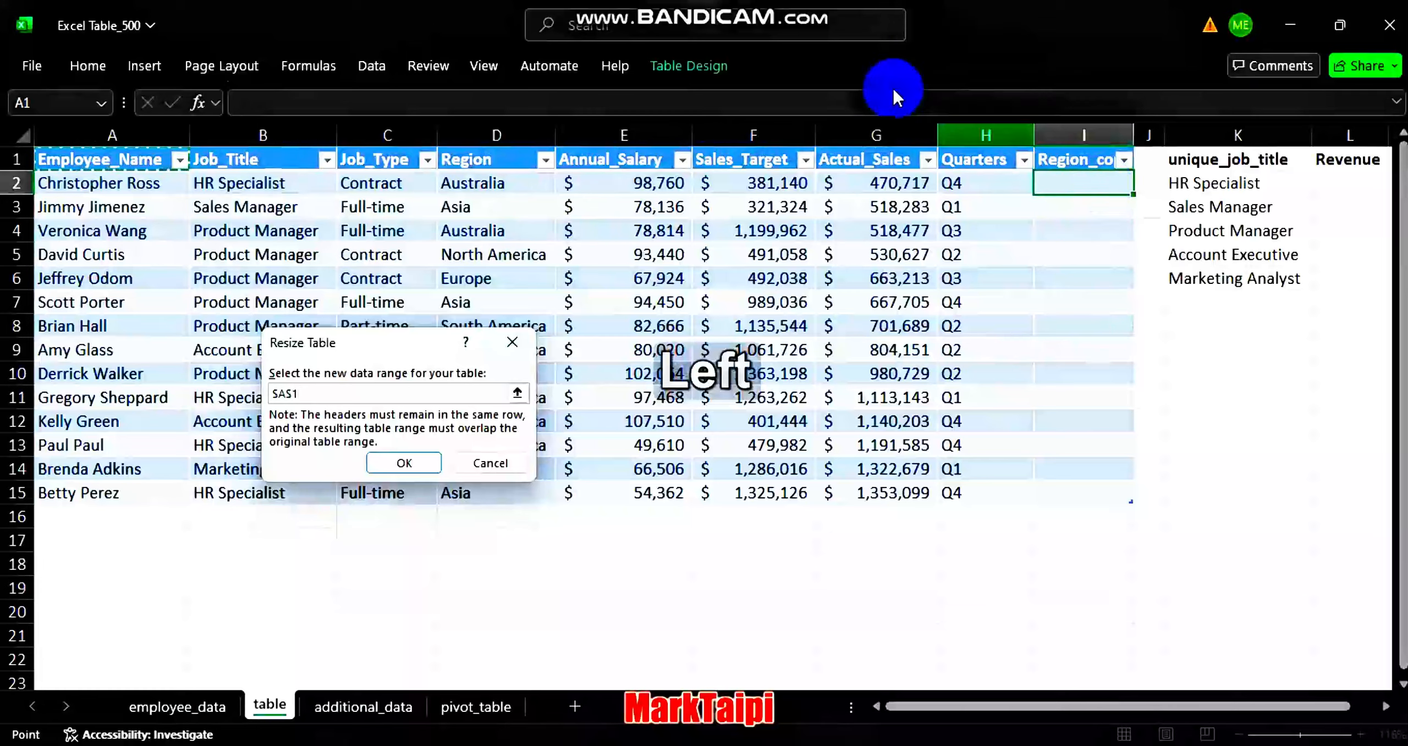
{"action": "key", "text": "Escape"}
{"action": "left_click", "coordinate": [511, 349]}
{"action": "key", "text": "Left"}
{"action": "key", "text": "Left"}
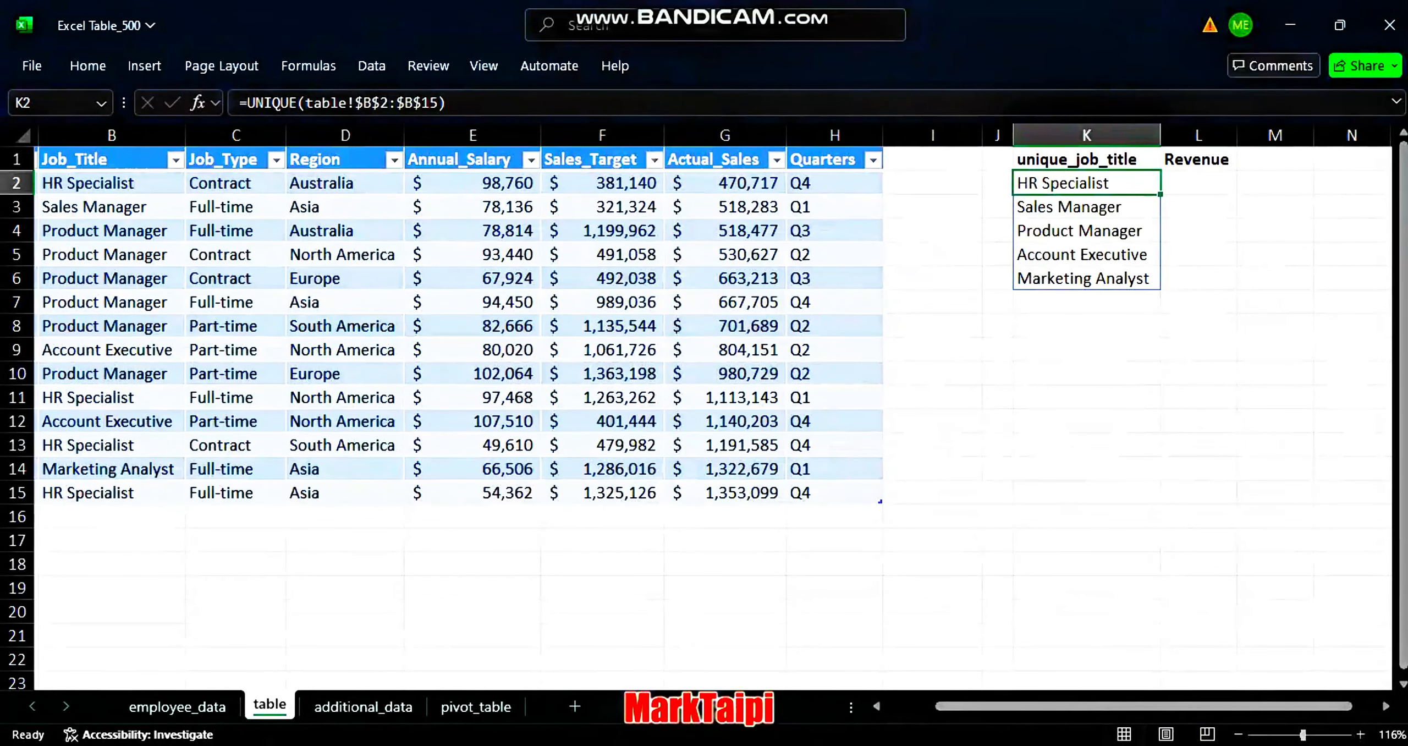
Calculate the HR Specialist revenue in L2 with =SUMIF(employees[Job_Title],K2,employees[Actual_Sales])
{"action": "left_click", "coordinate": [1182, 187]}
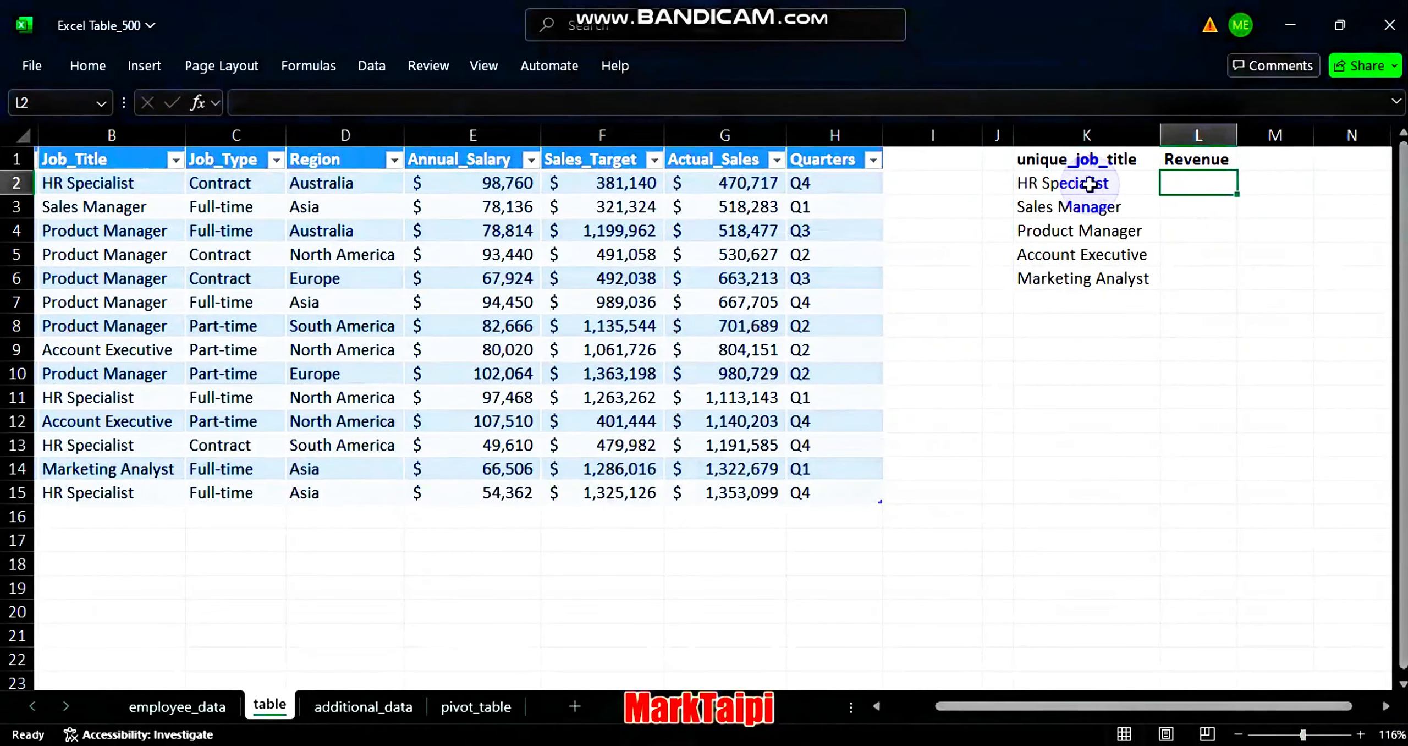
{"action": "type", "text": "="}
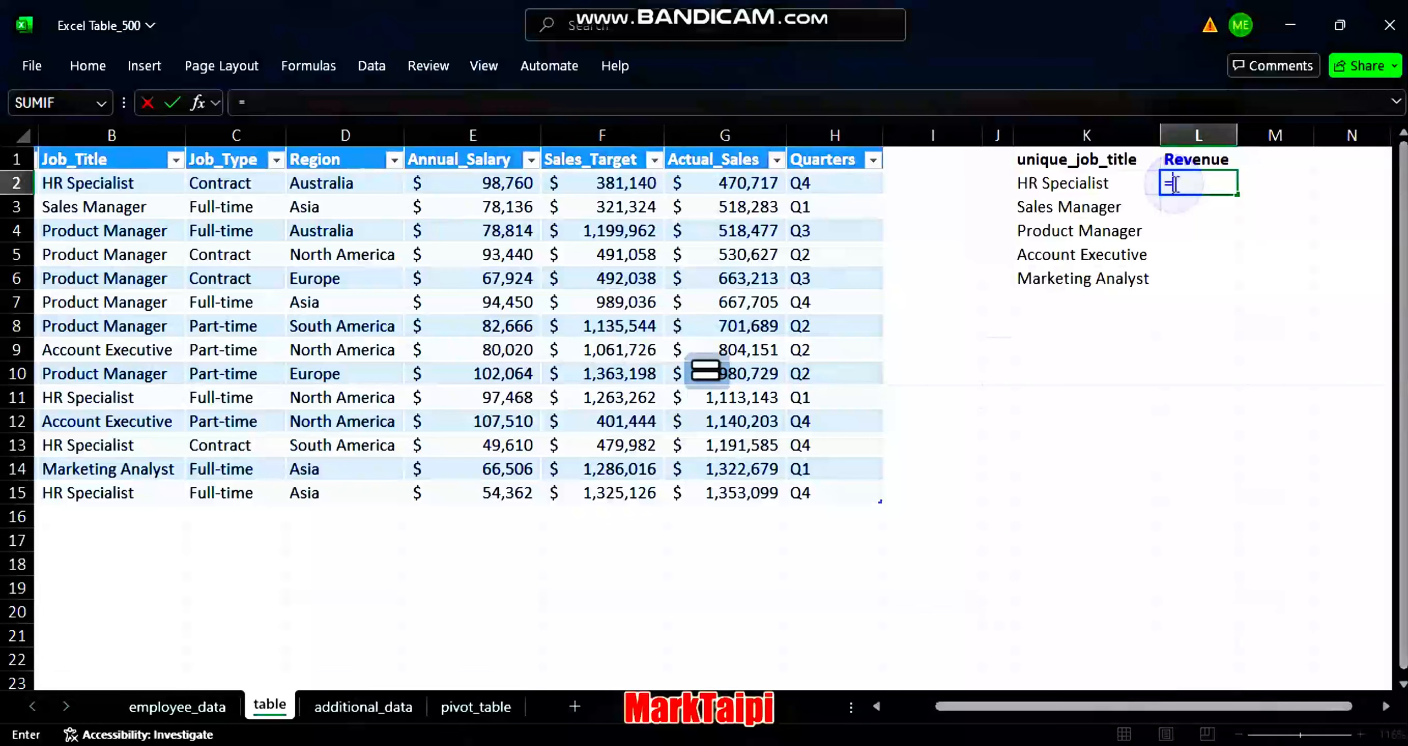
{"action": "key", "text": "Caps_Lock"}
{"action": "type", "text": "SUM"}
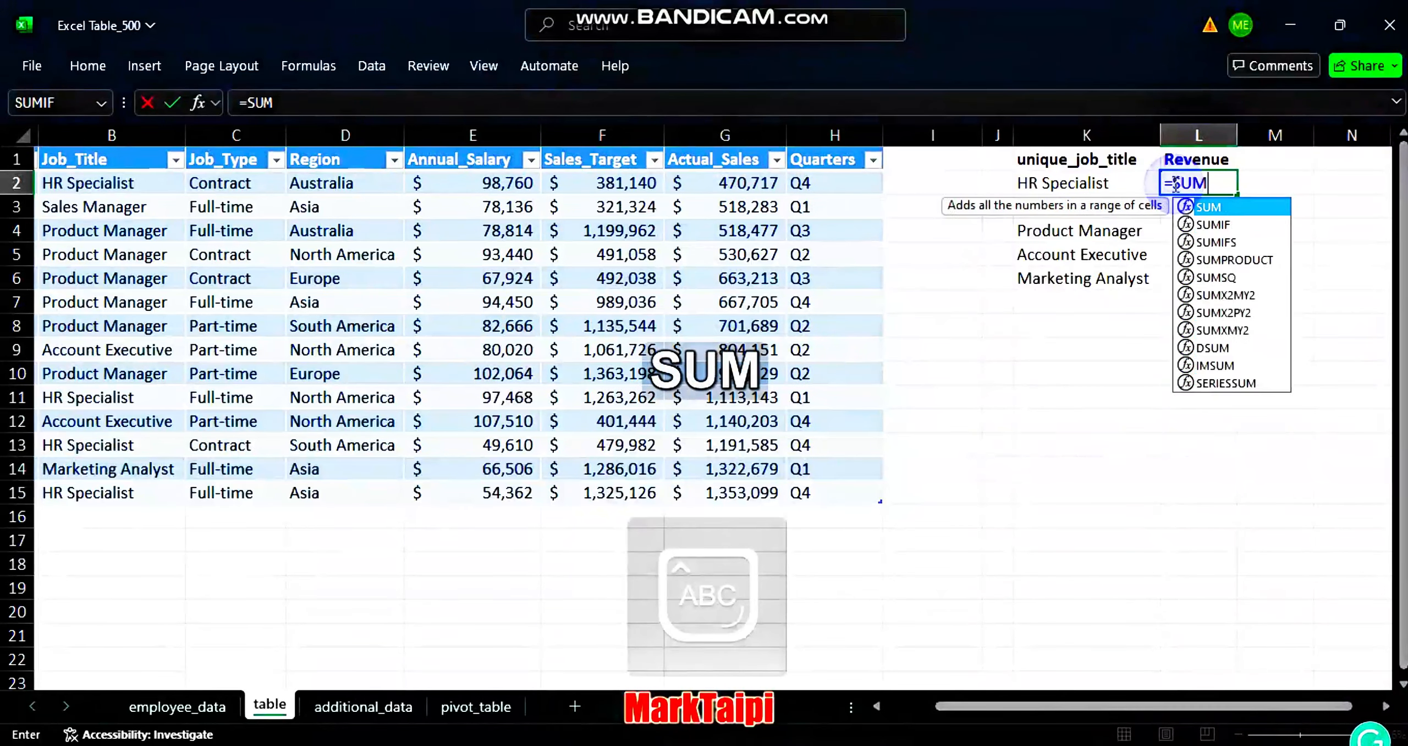
{"action": "type", "text": "IF"}
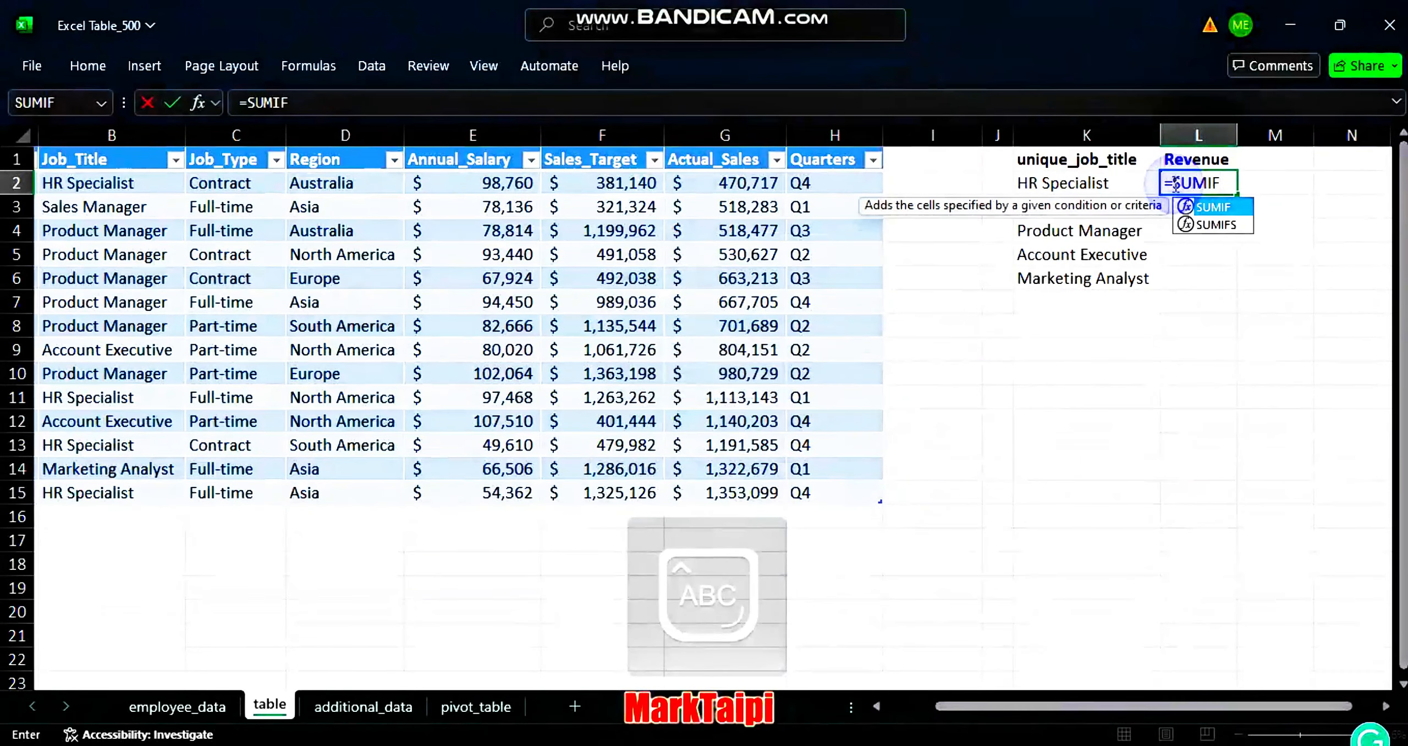
{"action": "key", "text": "Tab"}
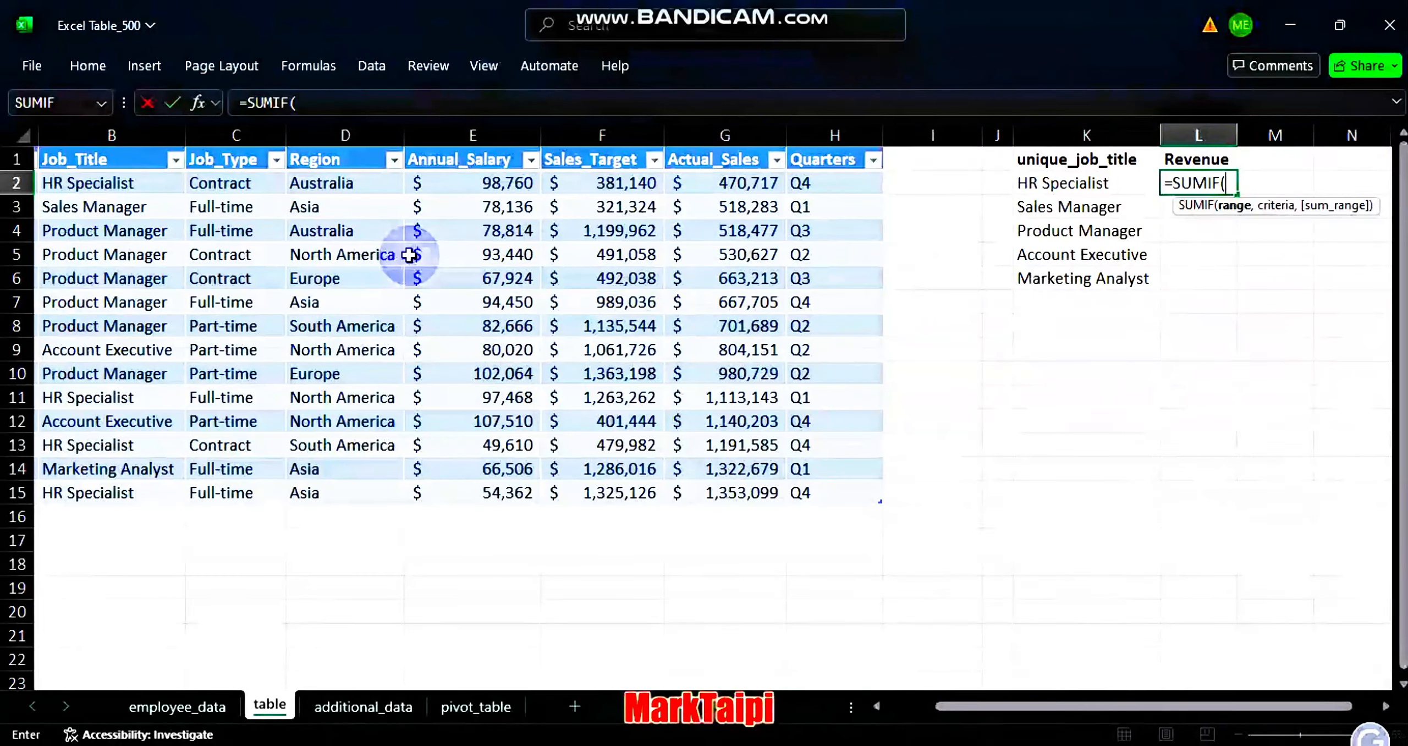
{"action": "scroll", "coordinate": [246, 255], "scroll_direction": "left", "scroll_amount": 1}
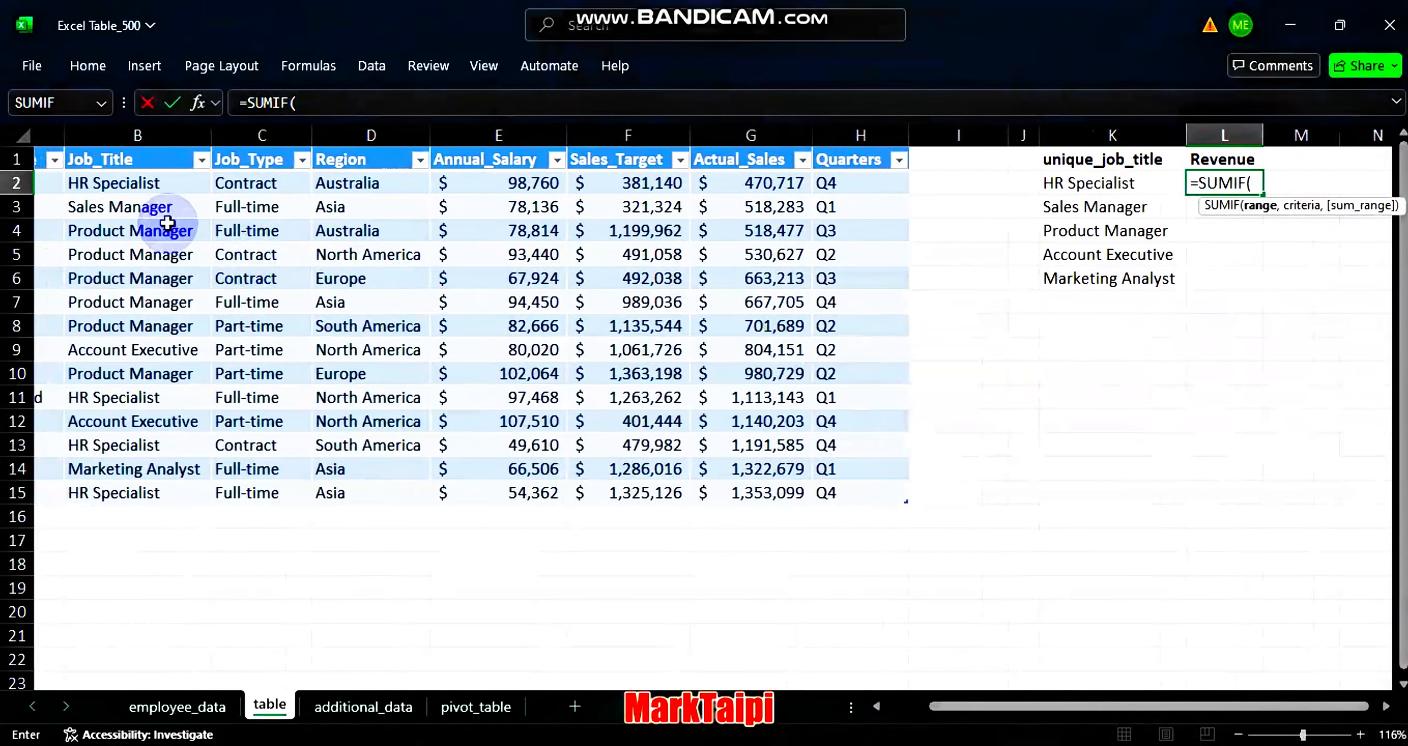
{"action": "left_click", "coordinate": [144, 146]}
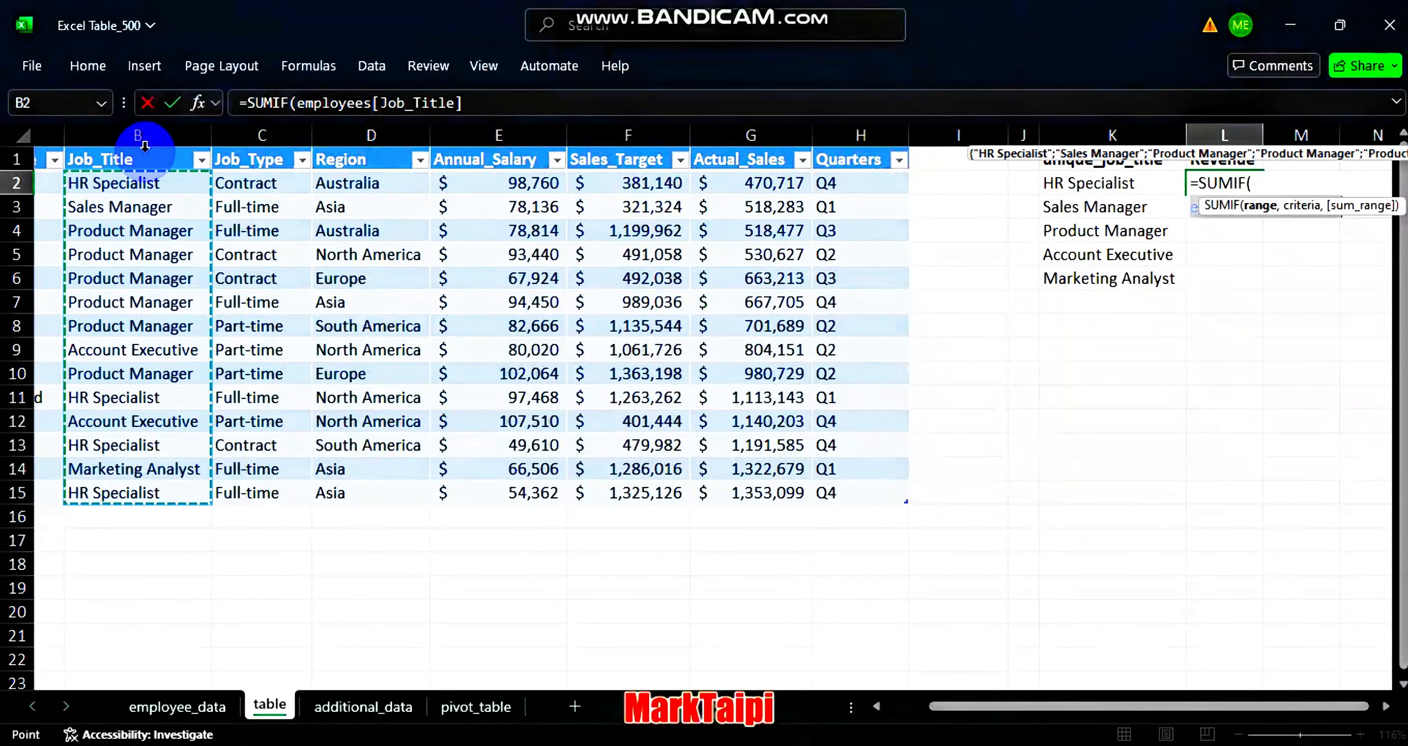
{"action": "type", "text": ","}
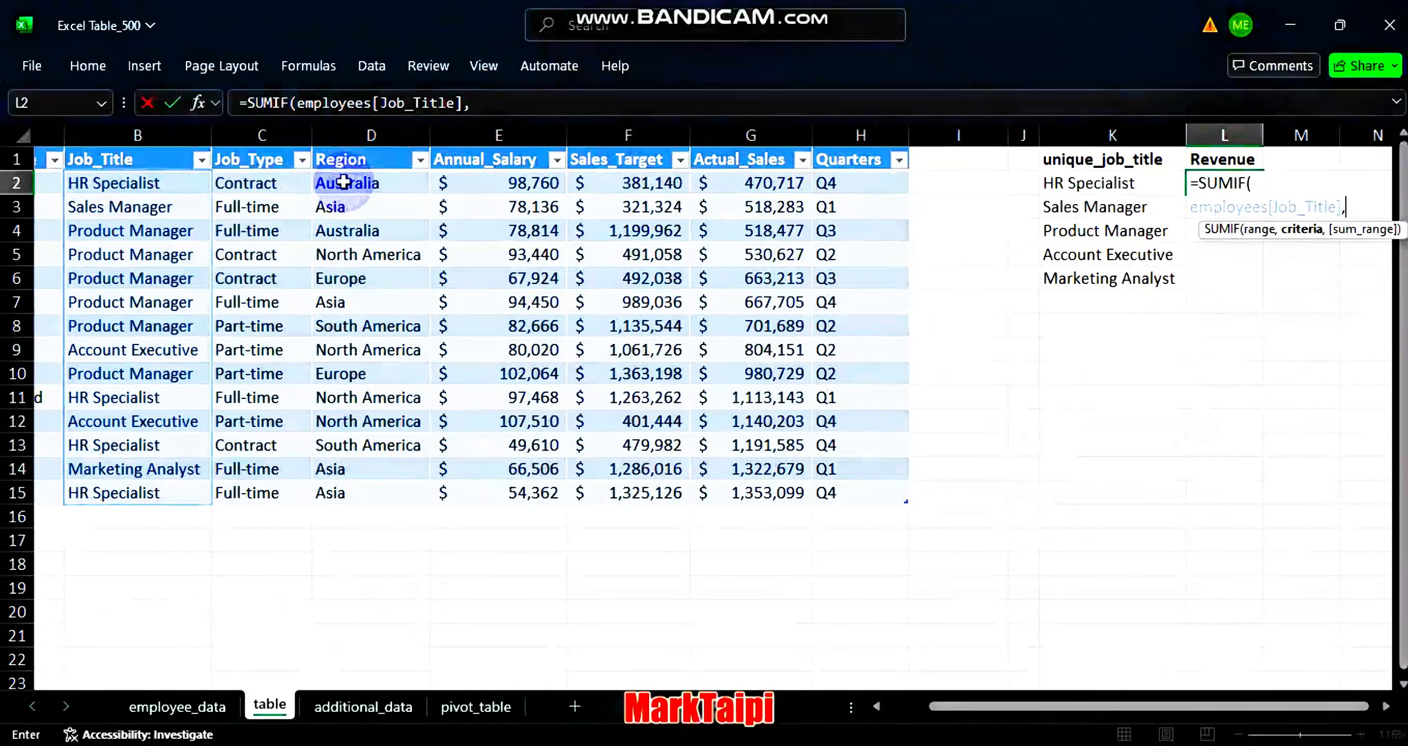
{"action": "left_click", "coordinate": [1068, 186]}
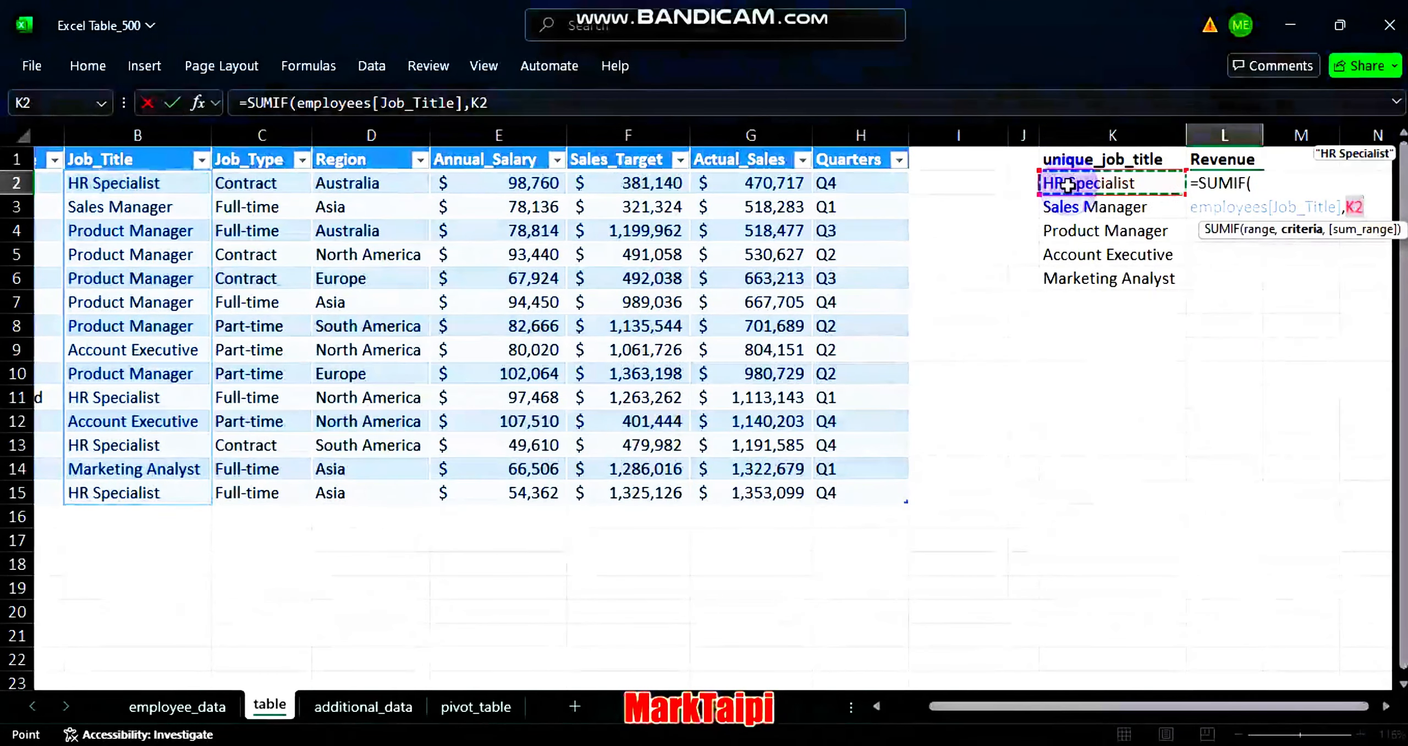
{"action": "type", "text": ","}
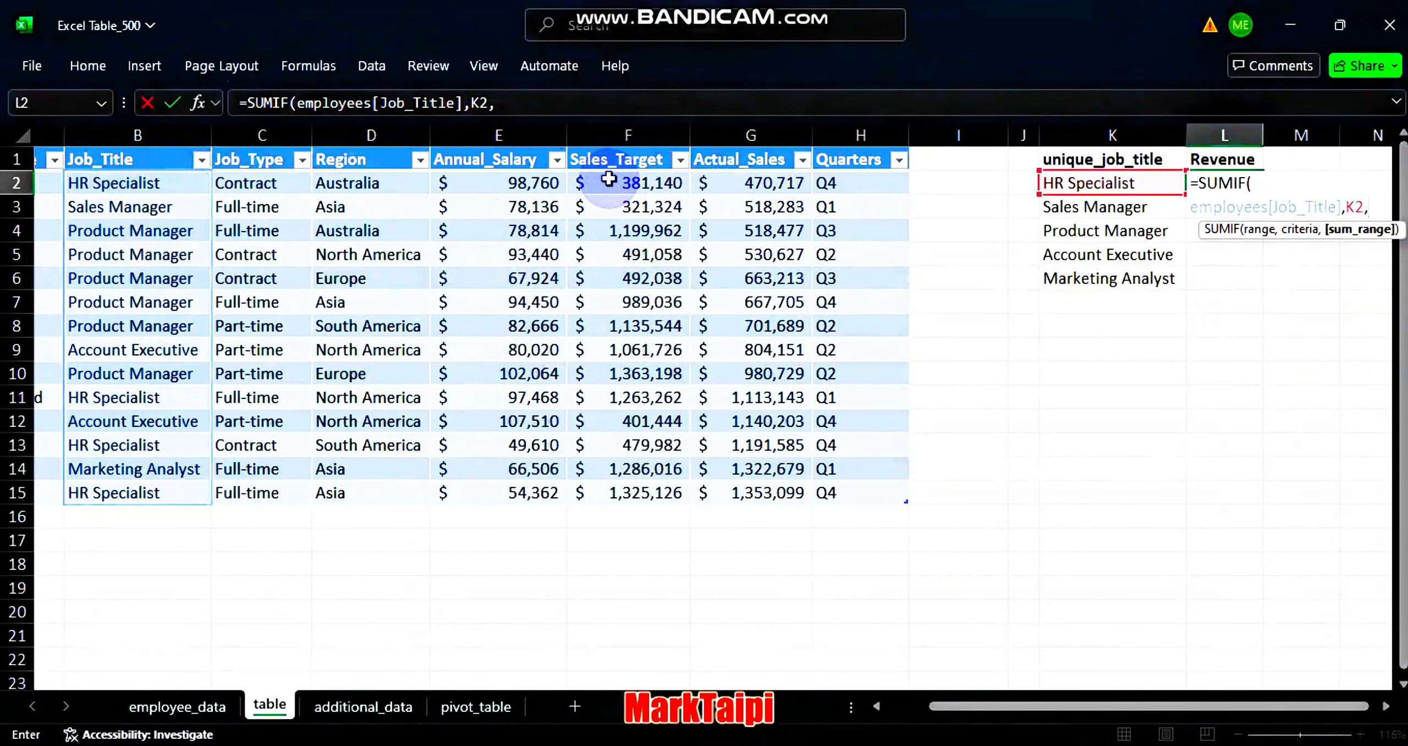
{"action": "left_click", "coordinate": [765, 144]}
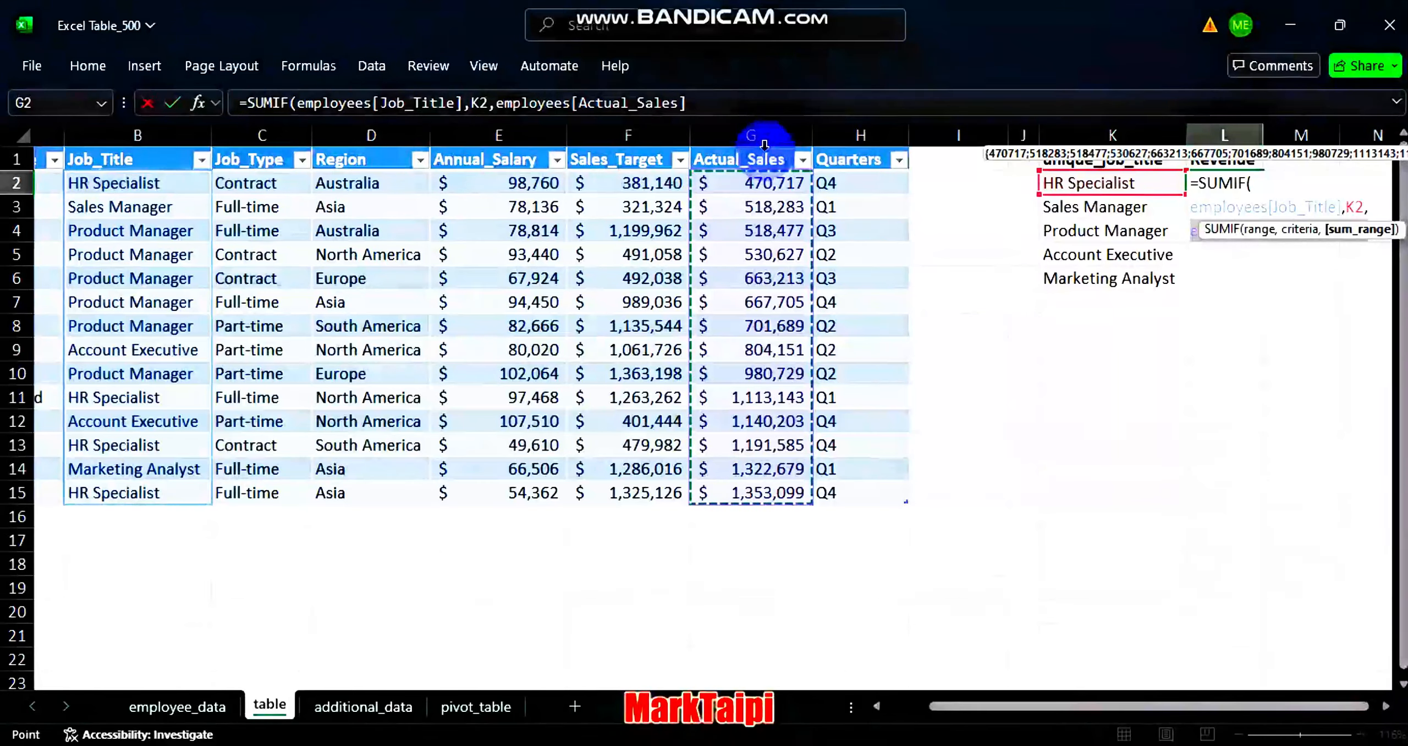
{"action": "key", "text": "Return"}
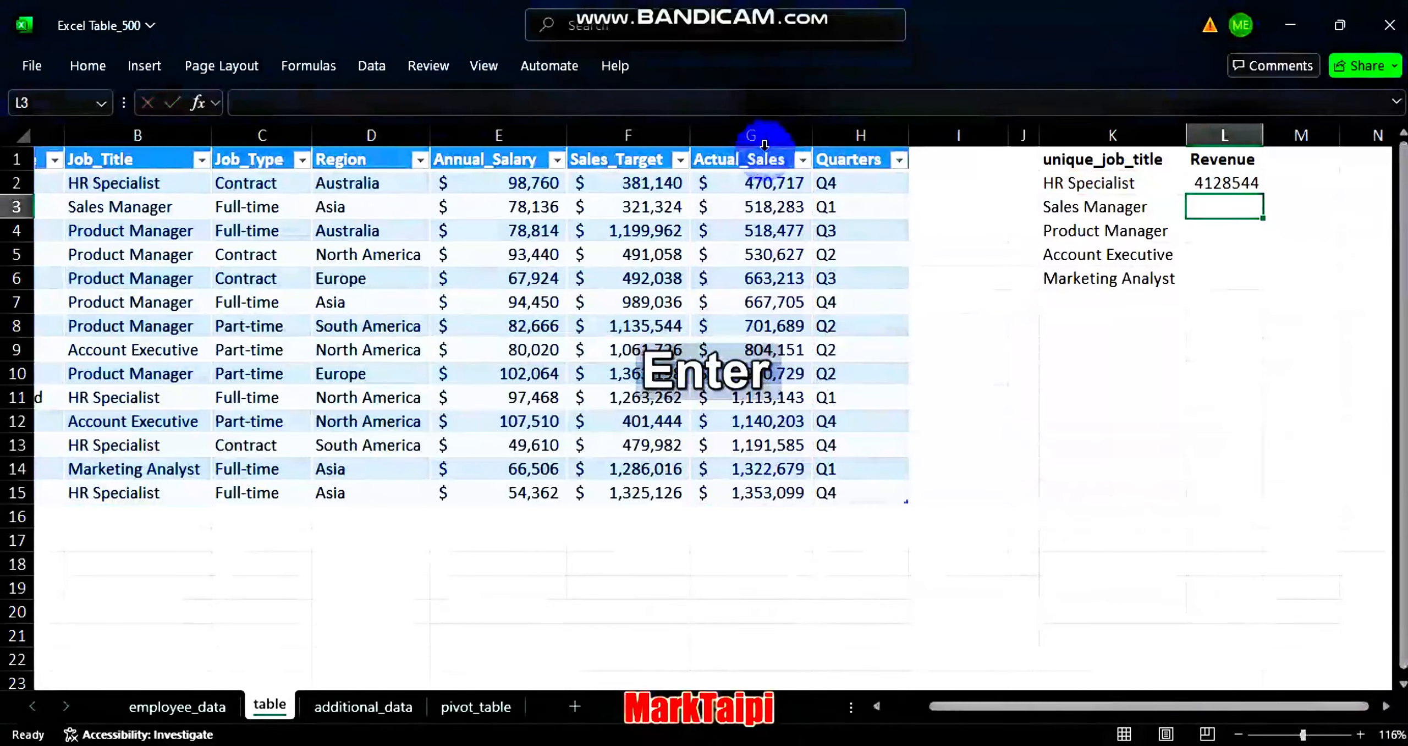
Fill the revenue formula from L2 down to L6 and check the formula in L6
{"action": "left_click", "coordinate": [1216, 187]}
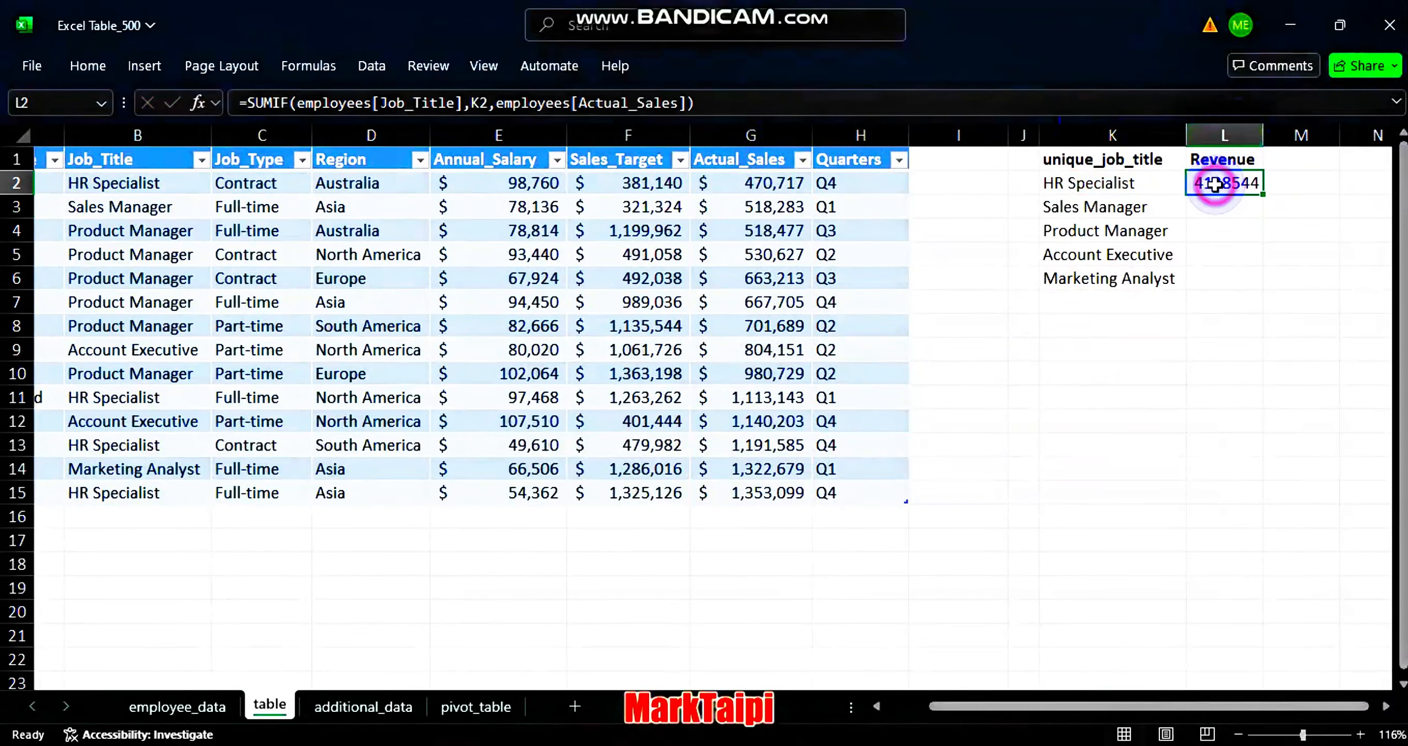
{"action": "left_click_drag", "start_coordinate": [1261, 194], "coordinate": [1261, 194]}
{"action": "double_click", "coordinate": [1261, 193]}
{"action": "double_click", "coordinate": [1219, 275]}
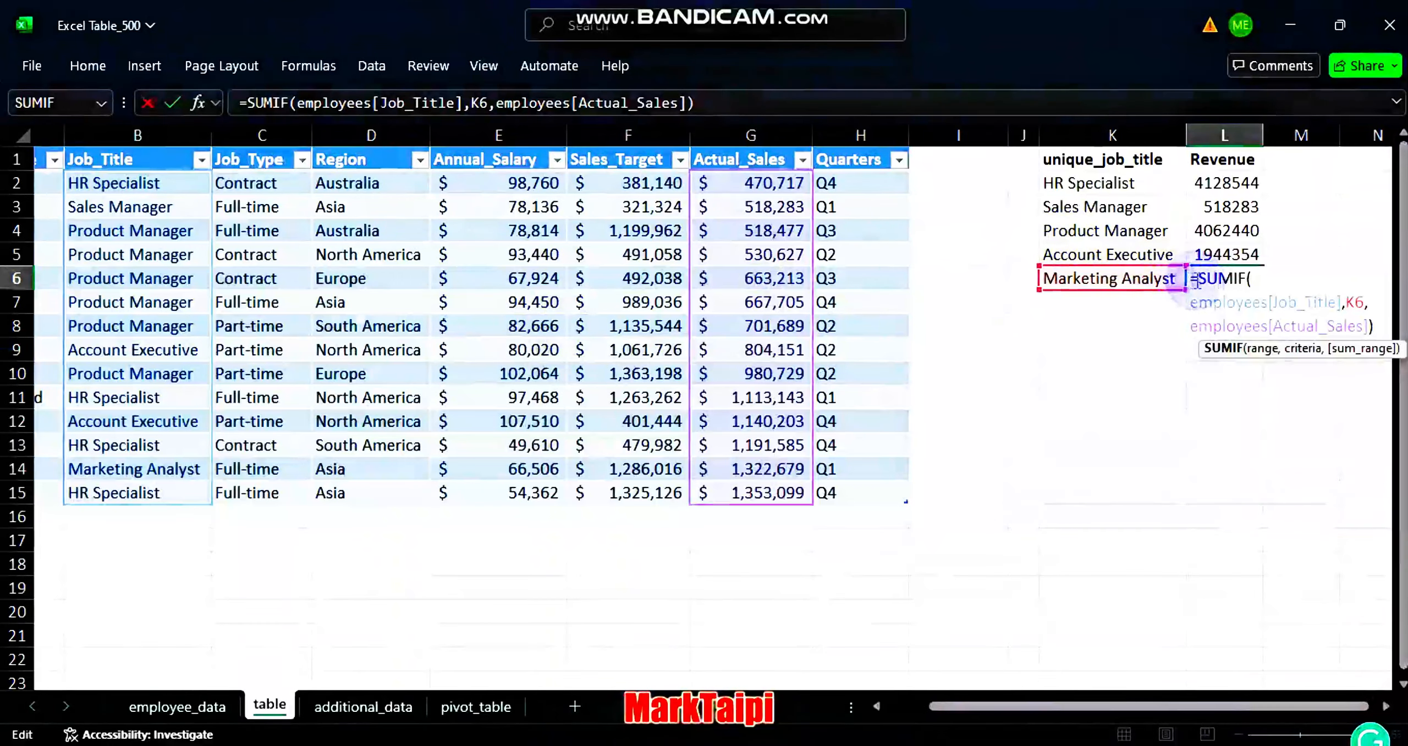
{"action": "left_click", "coordinate": [1132, 336]}
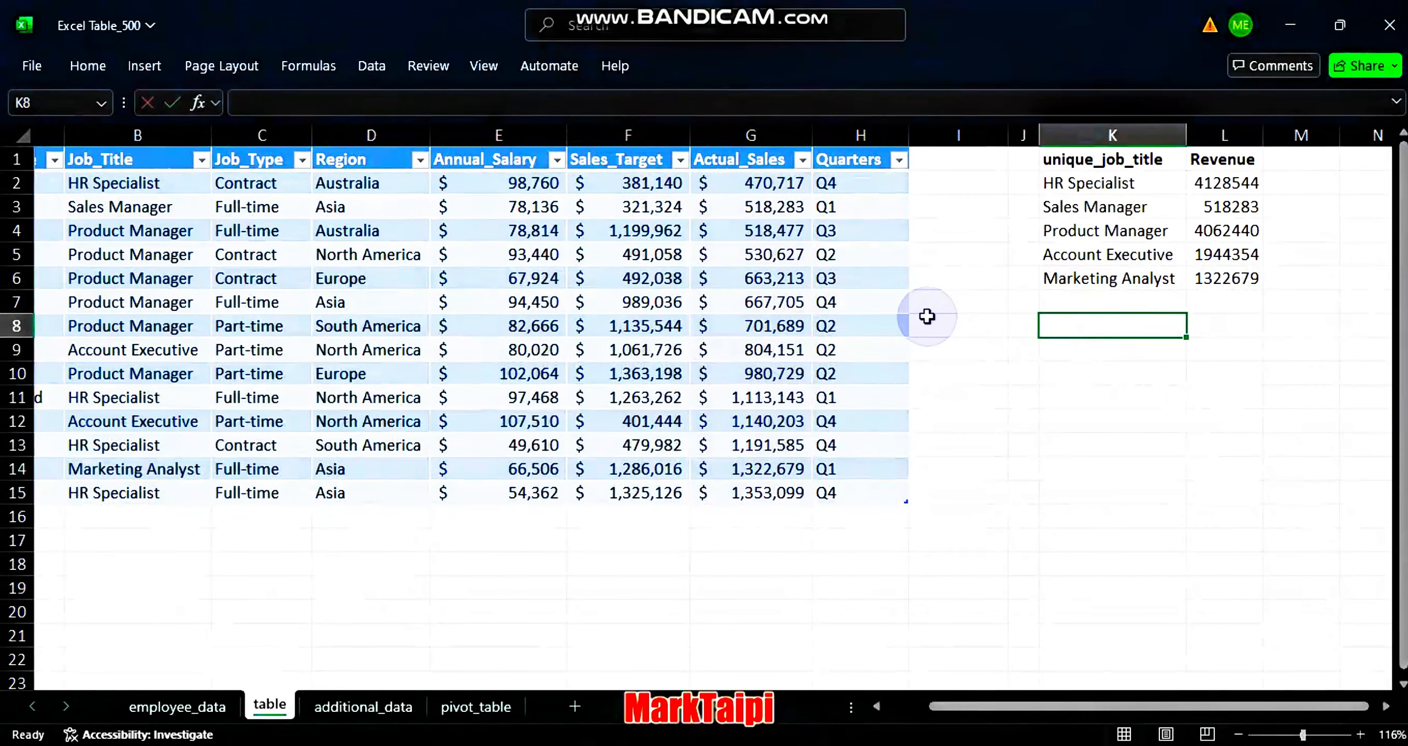
Copy the two records A1:H2 from the additional_data sheet and paste them directly below the employees table at A16
{"action": "scroll", "coordinate": [96, 521], "scroll_direction": "left", "scroll_amount": 2}
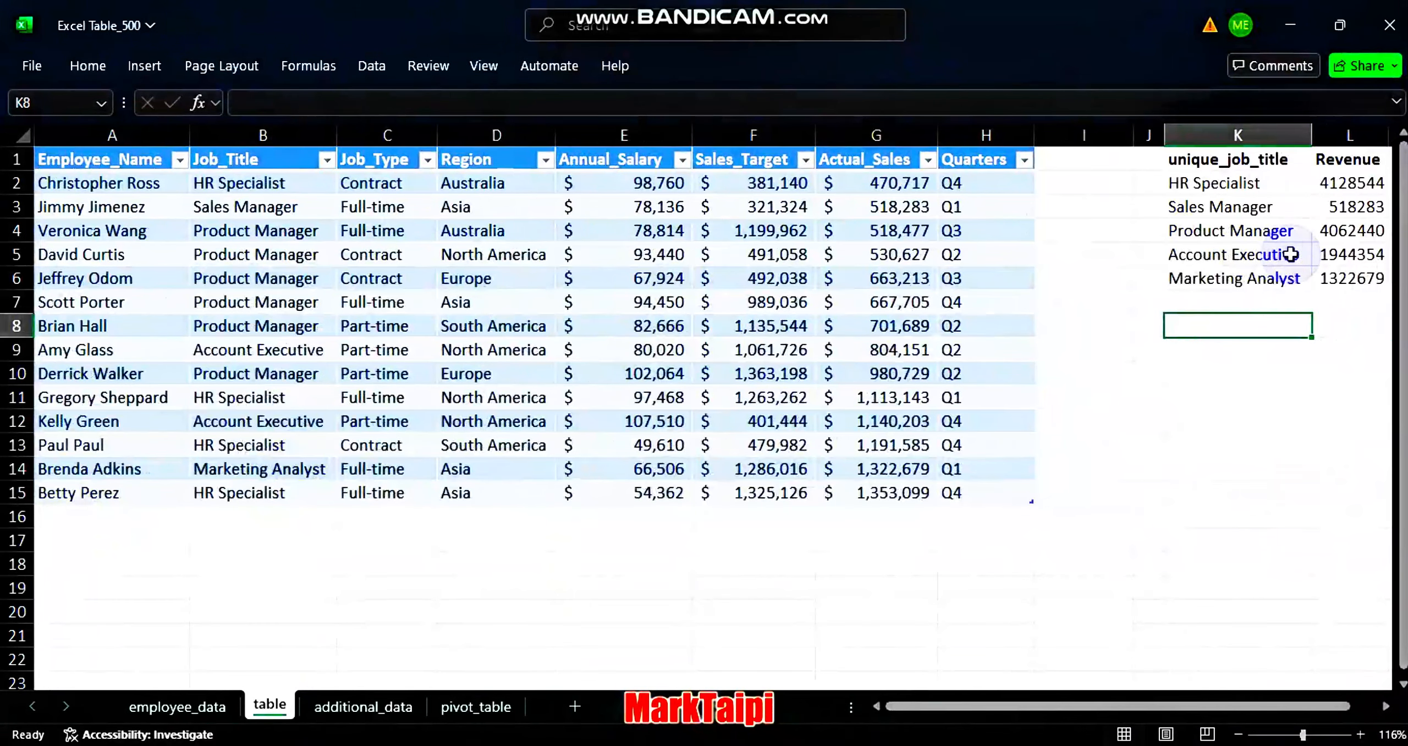
{"action": "left_click", "coordinate": [354, 715]}
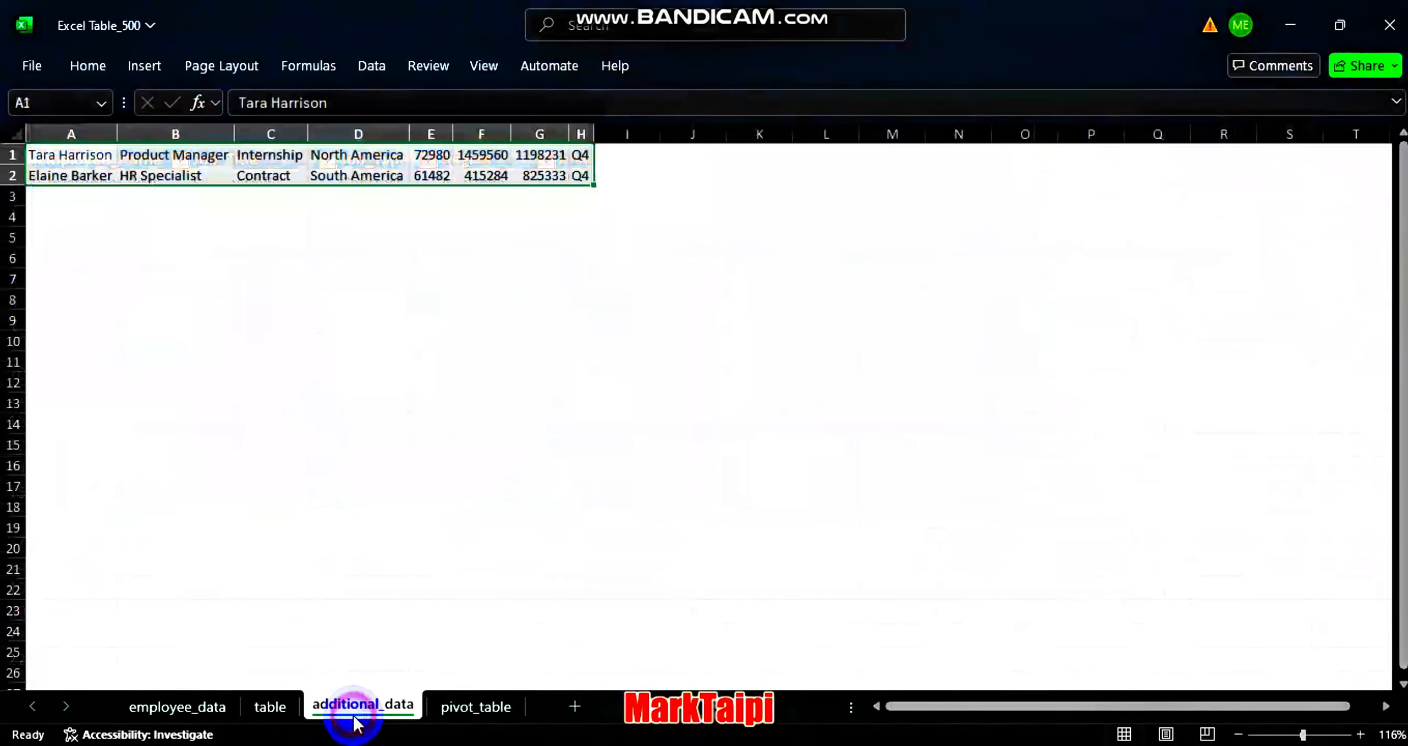
{"action": "key", "text": "ctrl+c"}
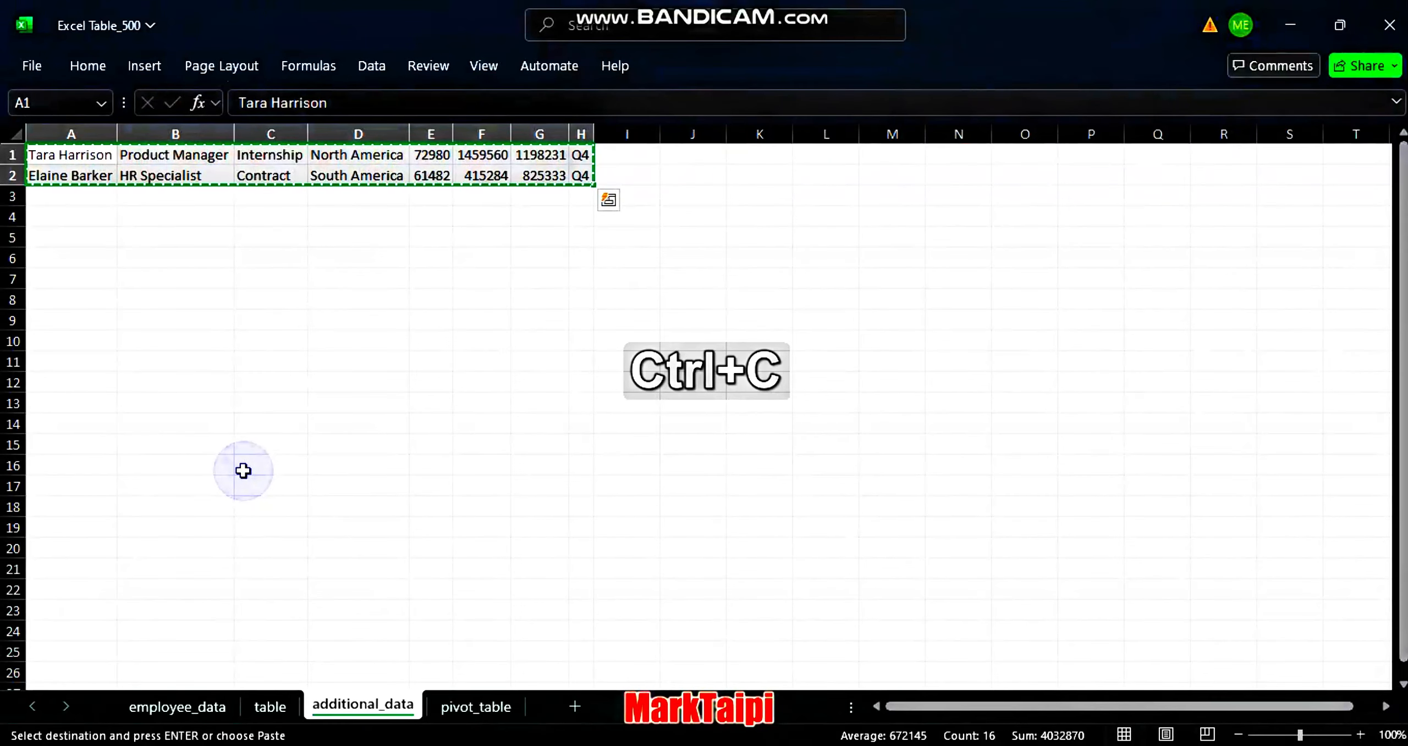
{"action": "left_click", "coordinate": [270, 706]}
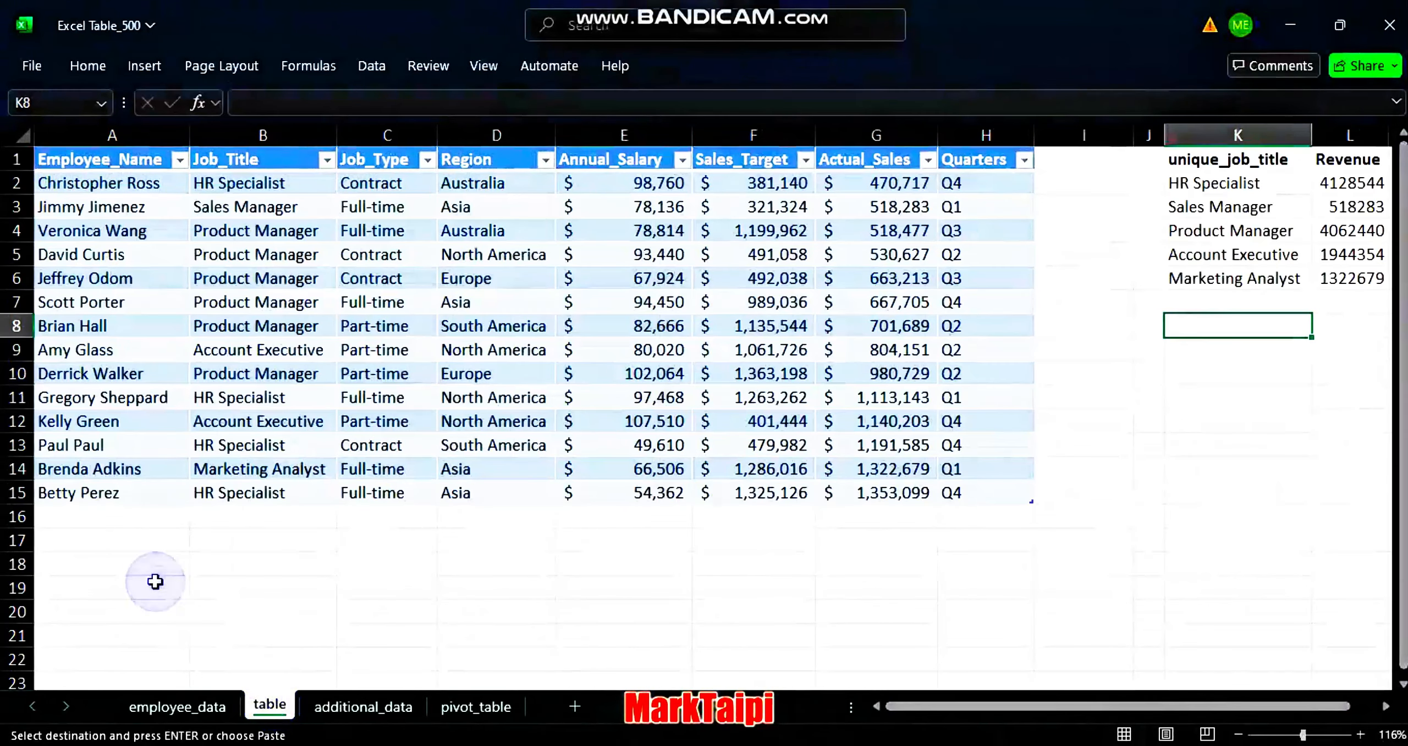
{"action": "left_click", "coordinate": [120, 512]}
{"action": "key", "text": "ctrl+v"}
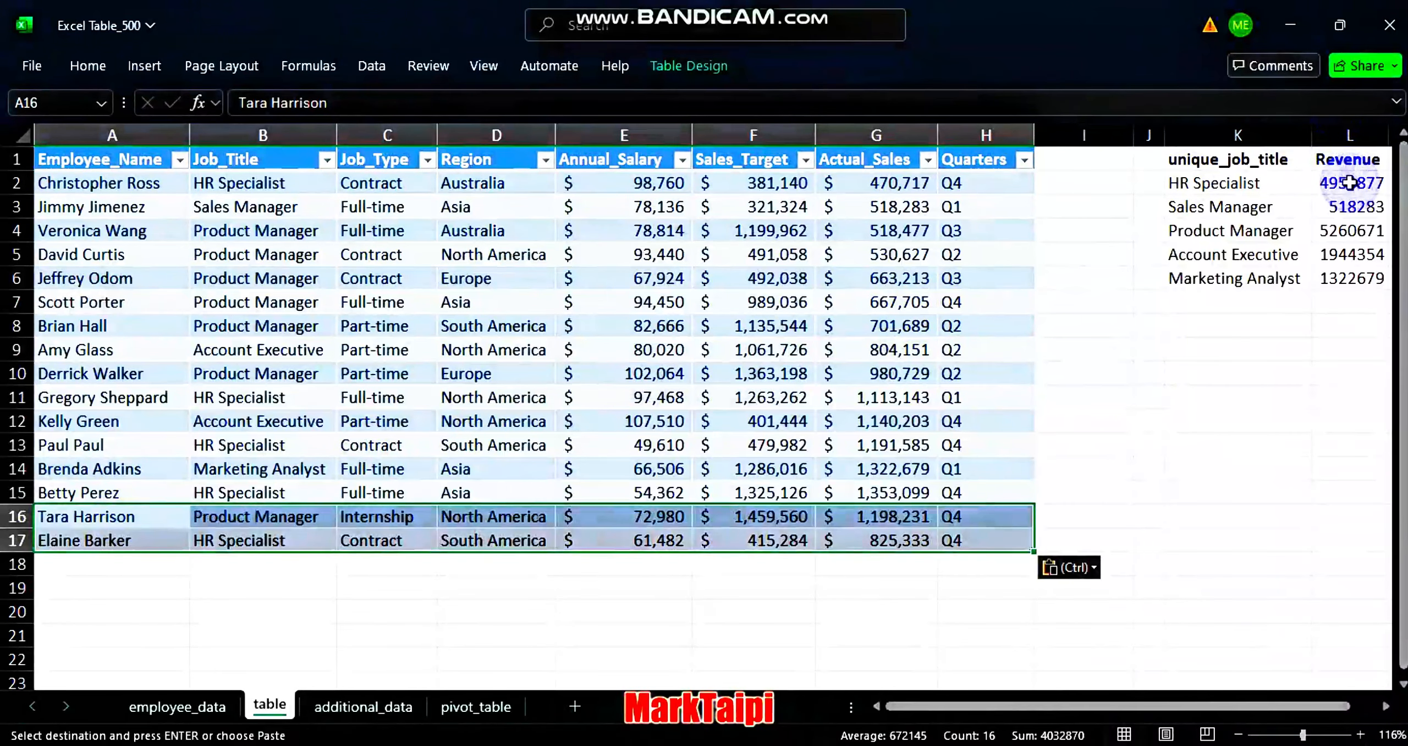
Undo and redo the table's automatic expansion over rows 16 and 17 twice to compare the Revenue results
{"action": "key", "text": "ctrl+z"}
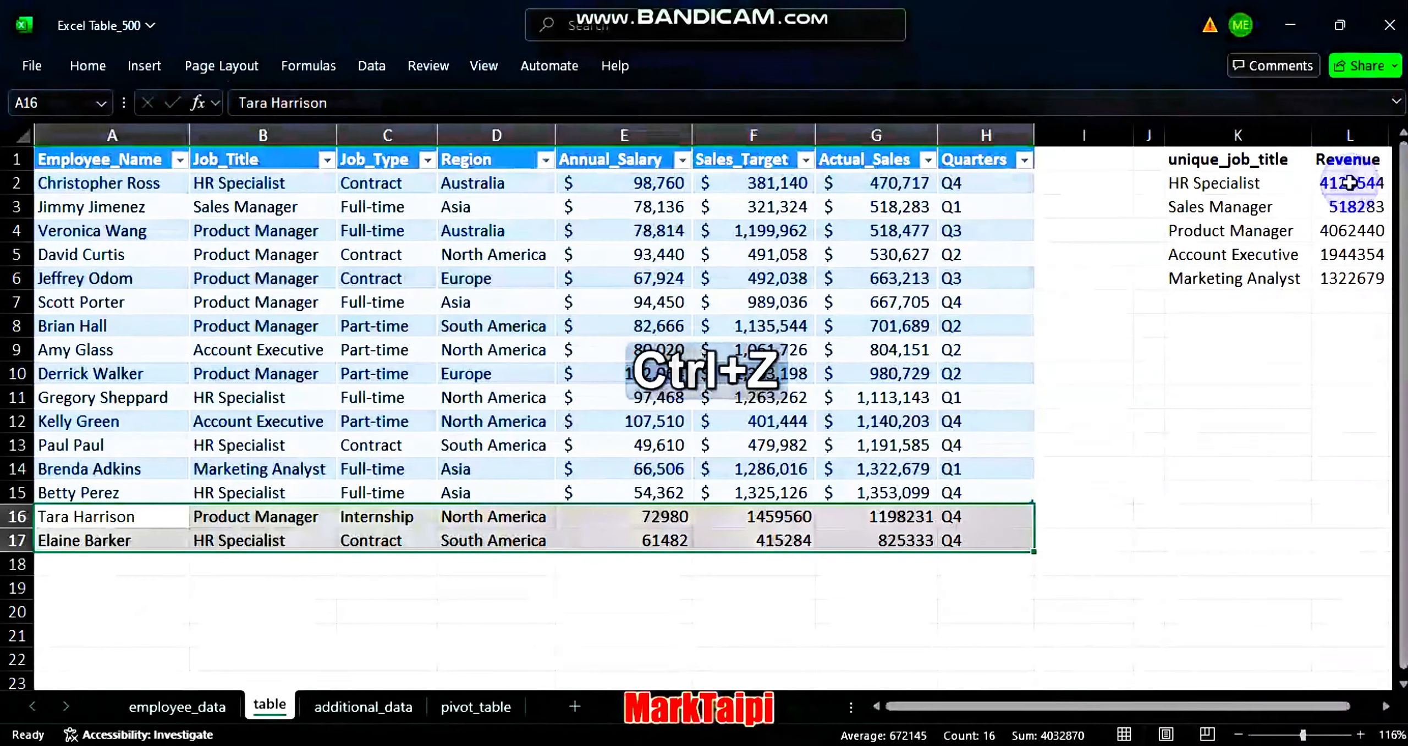
{"action": "key", "text": "ctrl+y"}
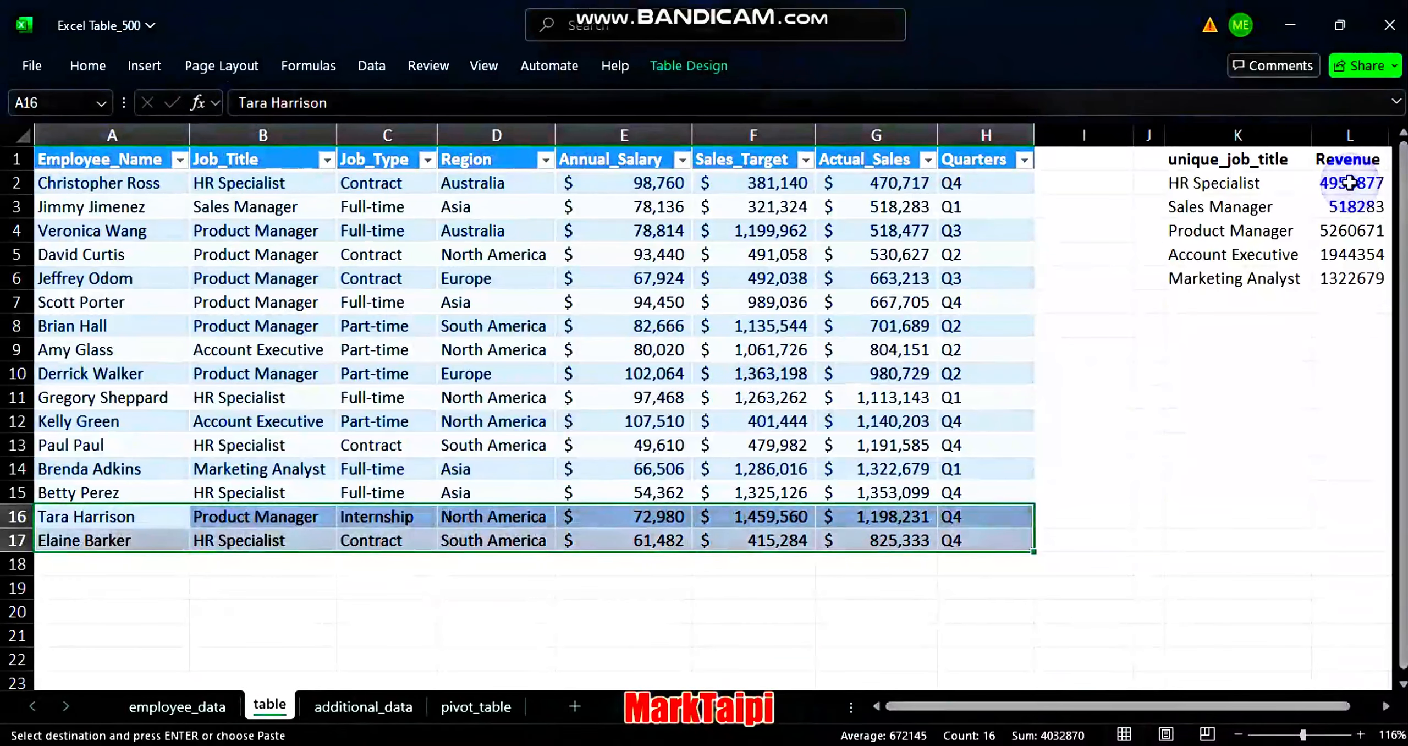
{"action": "key", "text": "ctrl+z"}
{"action": "key", "text": "ctrl+y"}
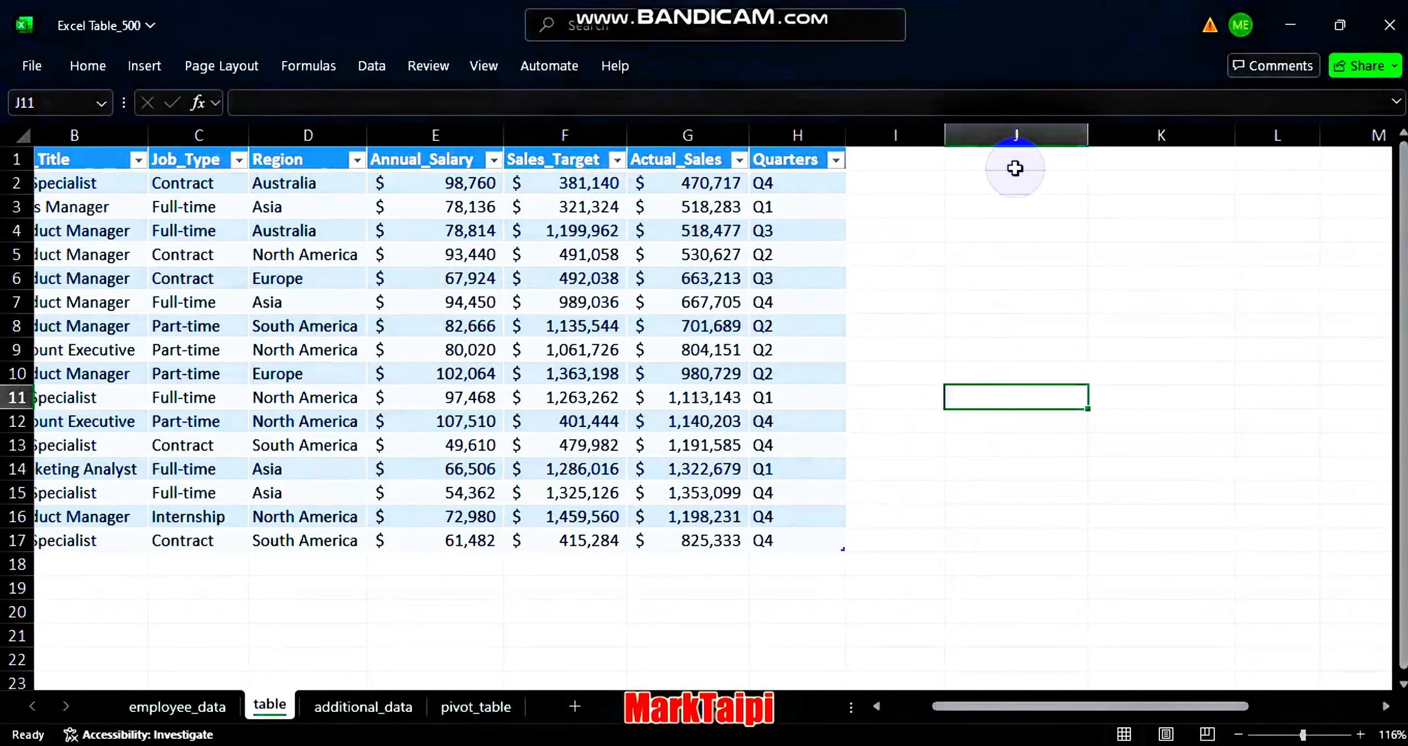
Reference the whole employees table by entering =employees in cell J2
{"action": "left_click", "coordinate": [980, 163]}
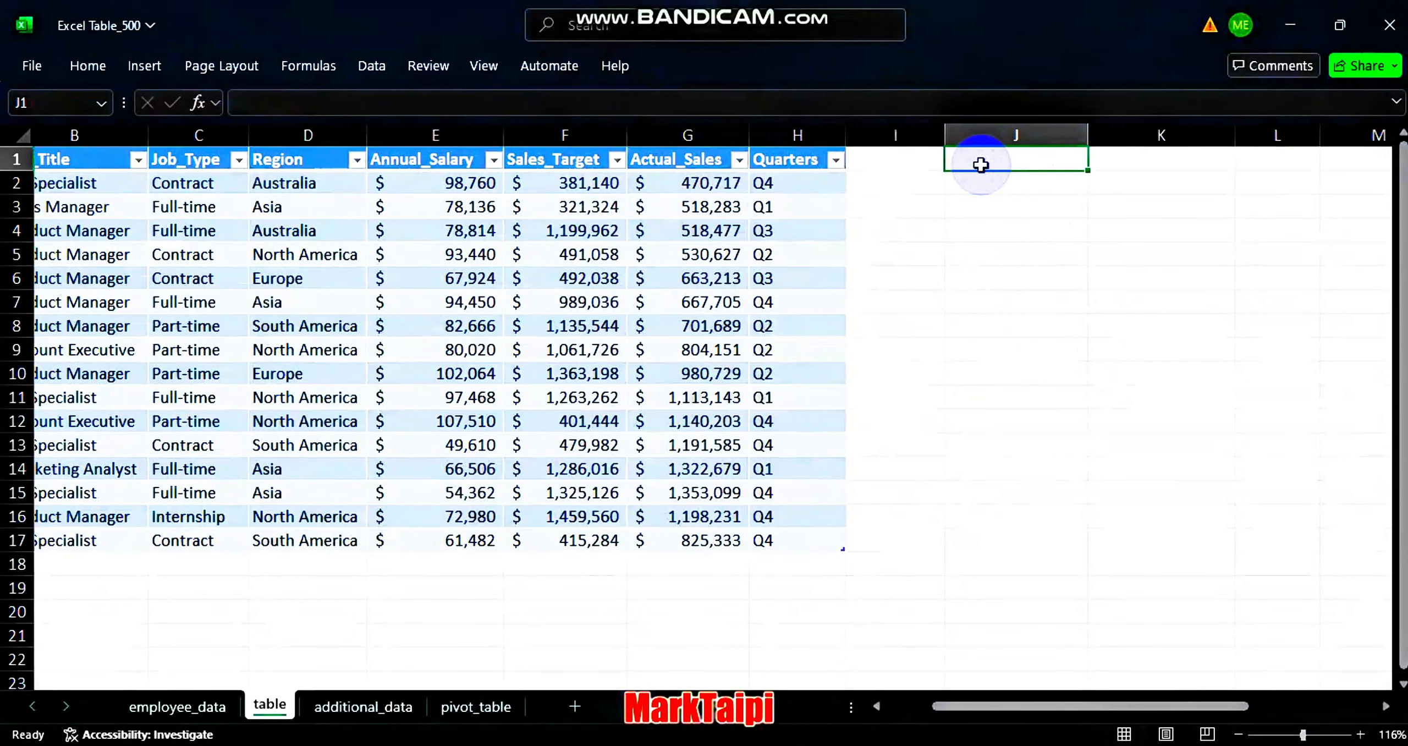
{"action": "left_click", "coordinate": [975, 186]}
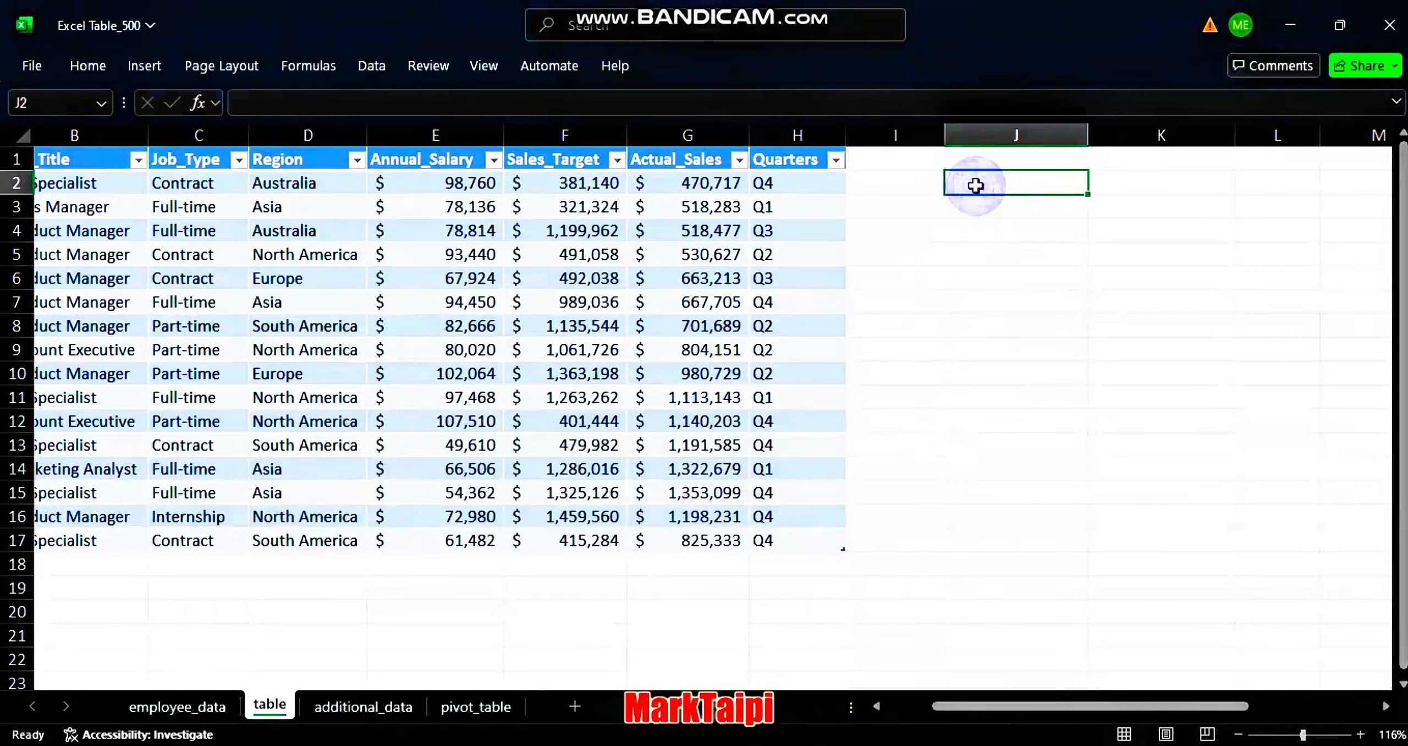
{"action": "scroll", "coordinate": [497, 321], "scroll_direction": "left", "scroll_amount": 3}
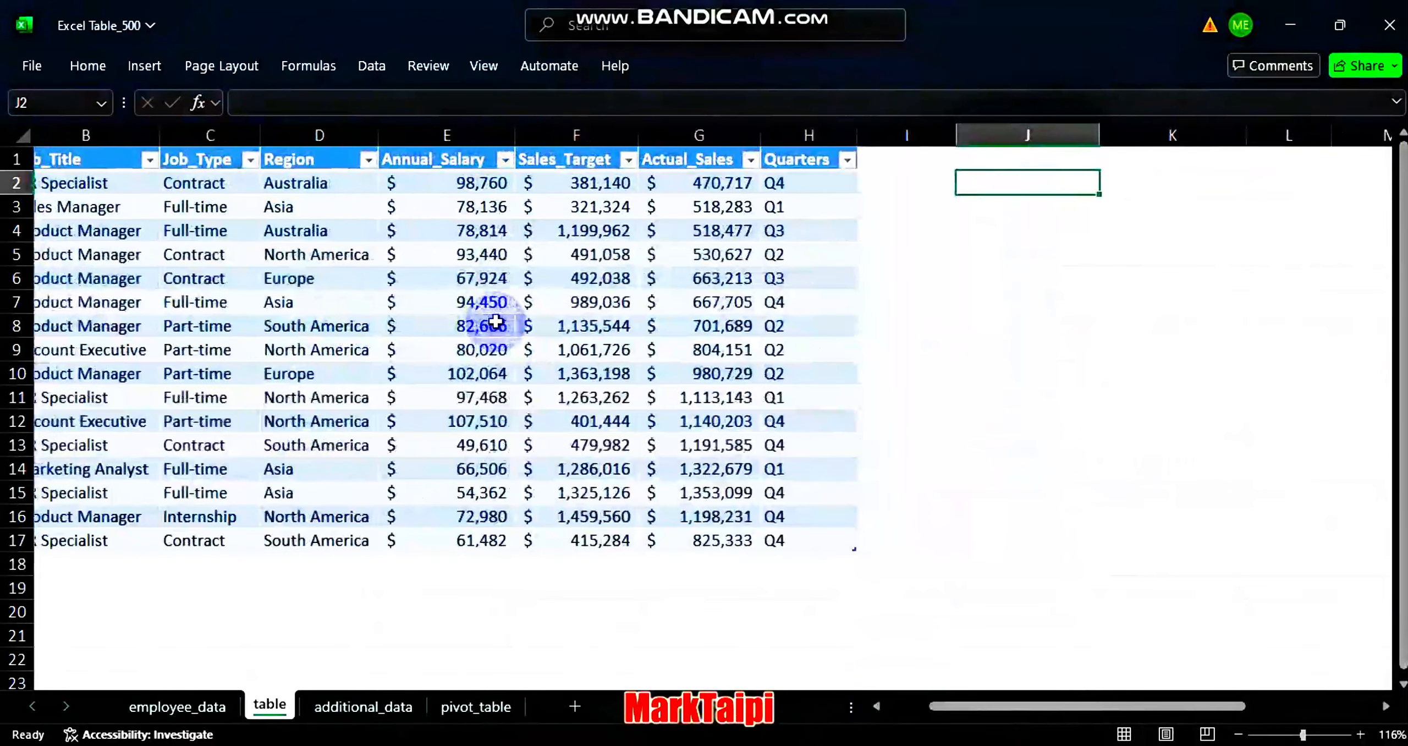
{"action": "type", "text": "=em"}
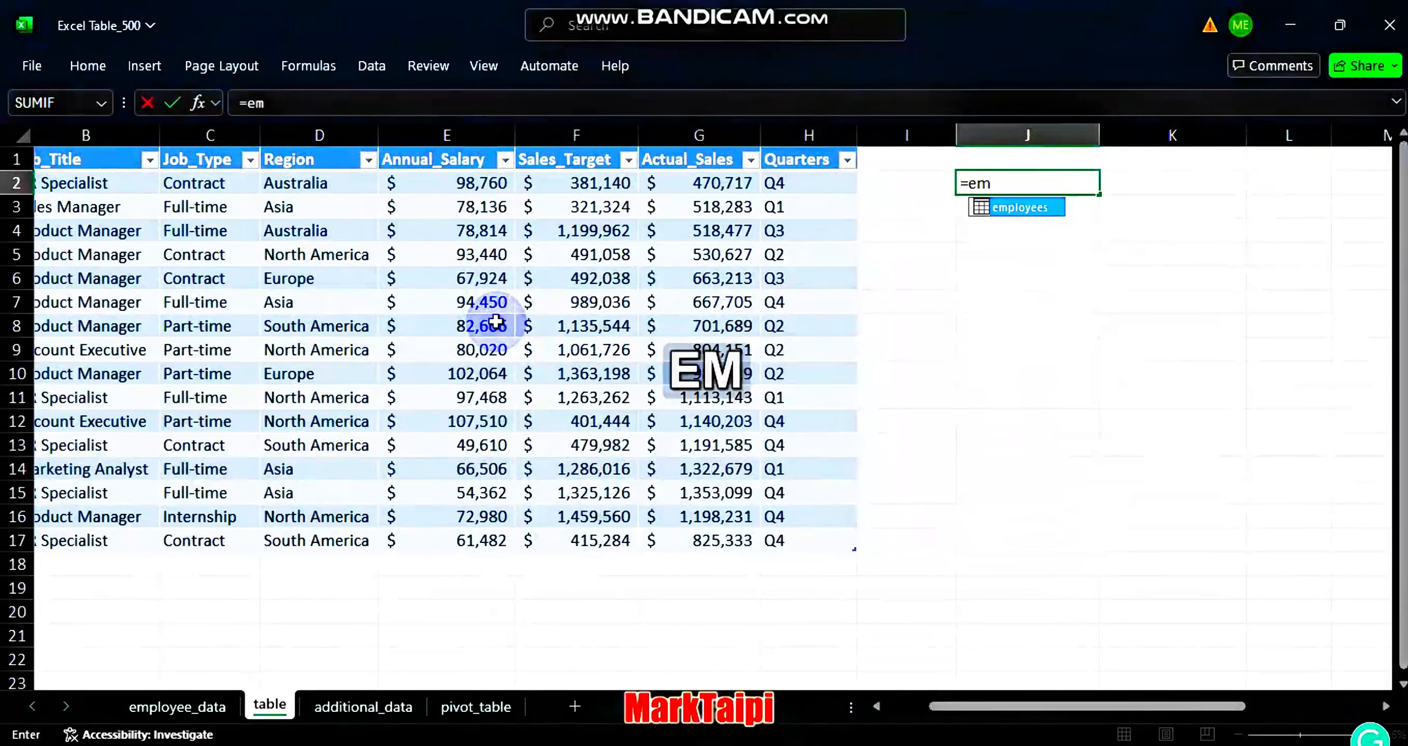
{"action": "type", "text": "ploye"}
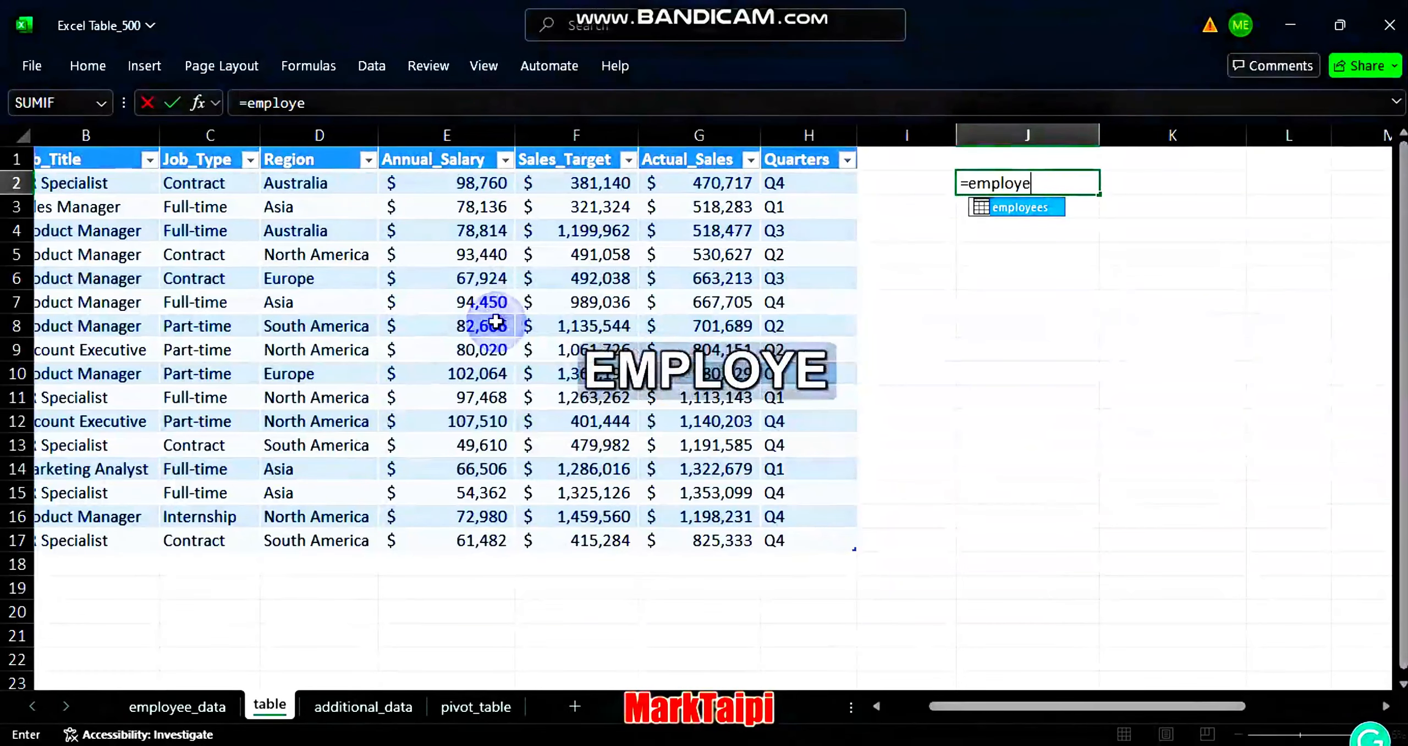
{"action": "key", "text": "Tab"}
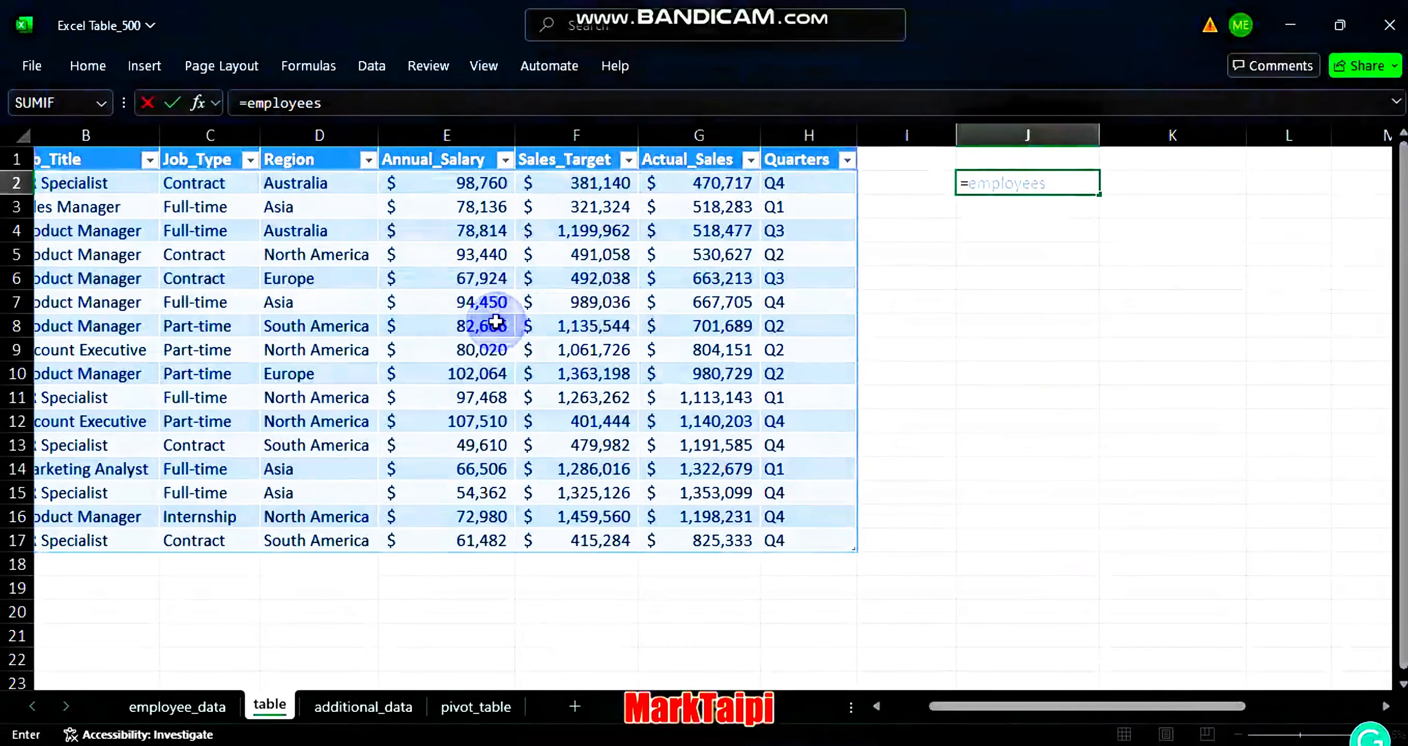
{"action": "key", "text": "Return"}
{"action": "scroll", "coordinate": [496, 322], "scroll_direction": "right", "scroll_amount": 5}
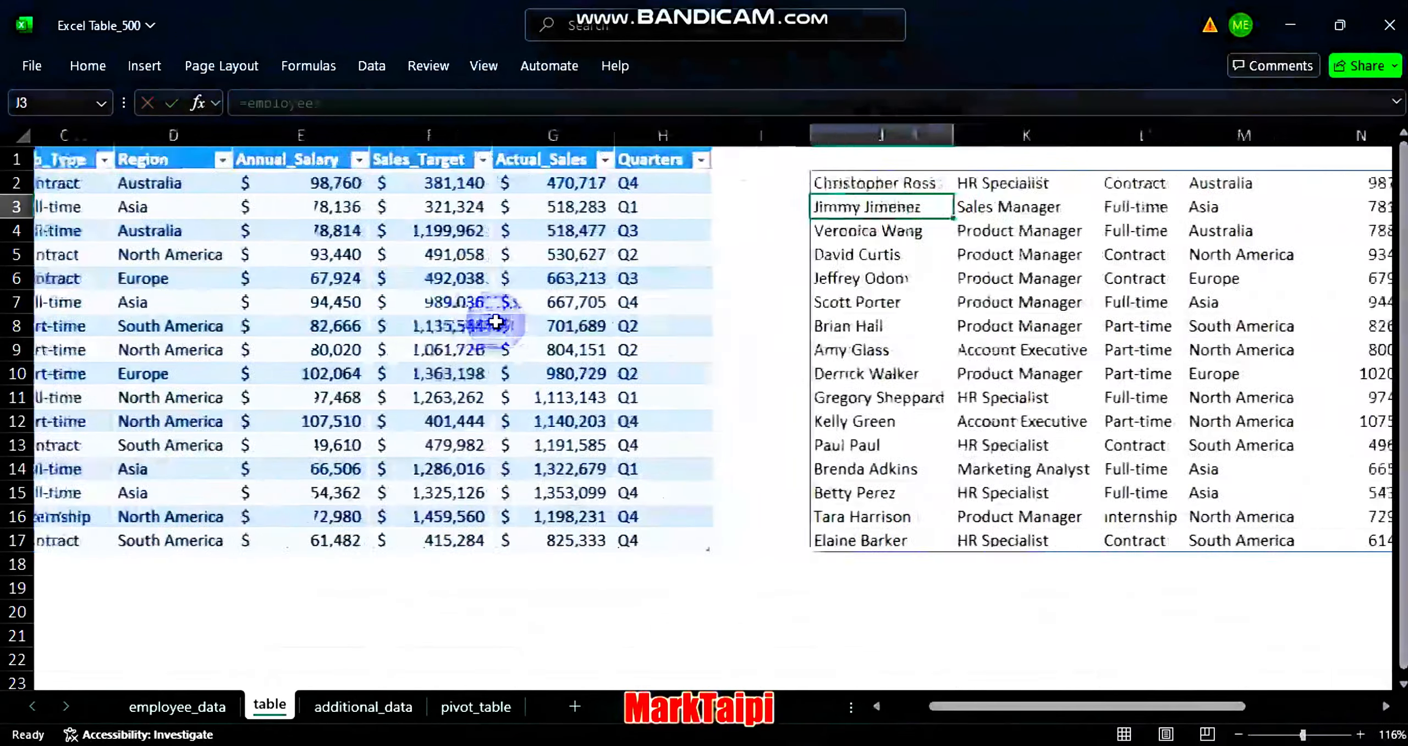
{"action": "scroll", "coordinate": [495, 319], "scroll_direction": "right", "scroll_amount": 3}
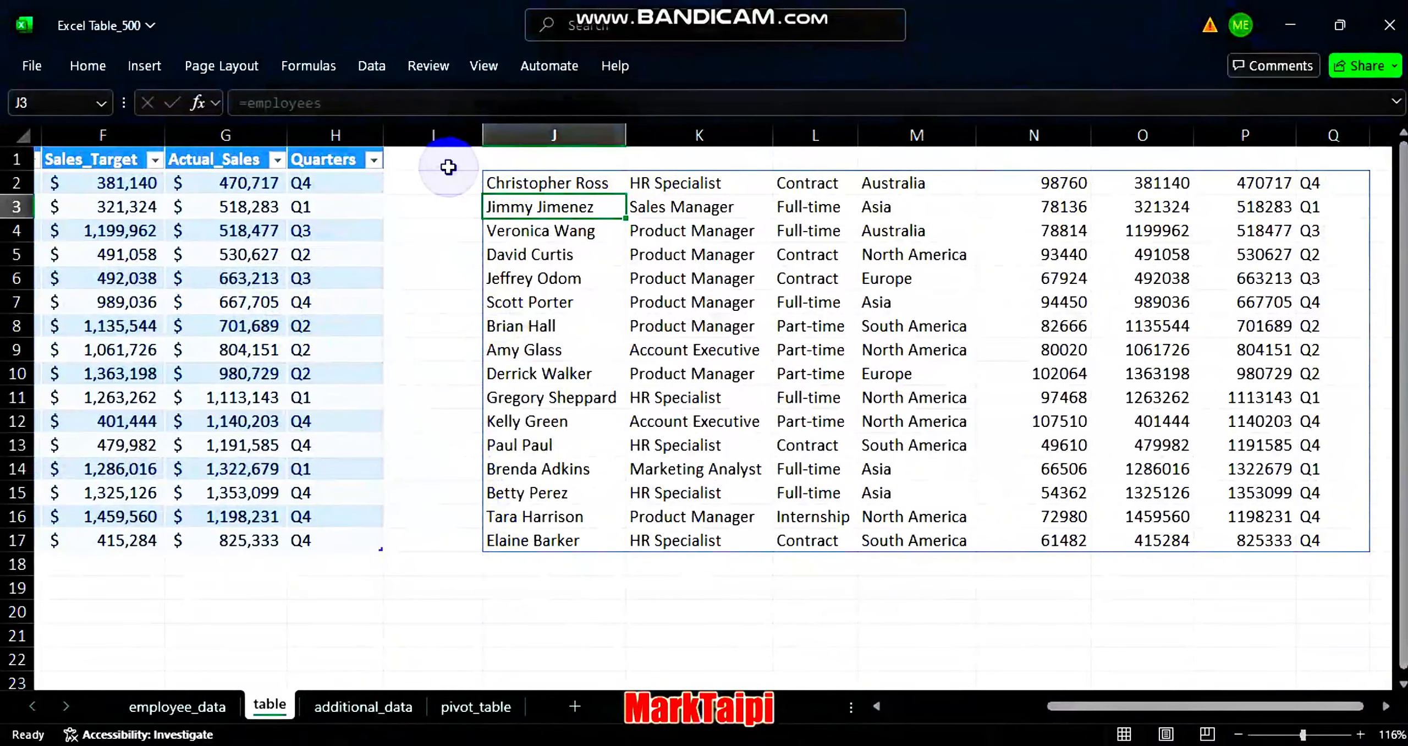
Return the employees table's header row above the referenced data by entering =employees[#Headers] in cell J1
{"action": "scroll", "coordinate": [688, 330], "scroll_direction": "left", "scroll_amount": 1}
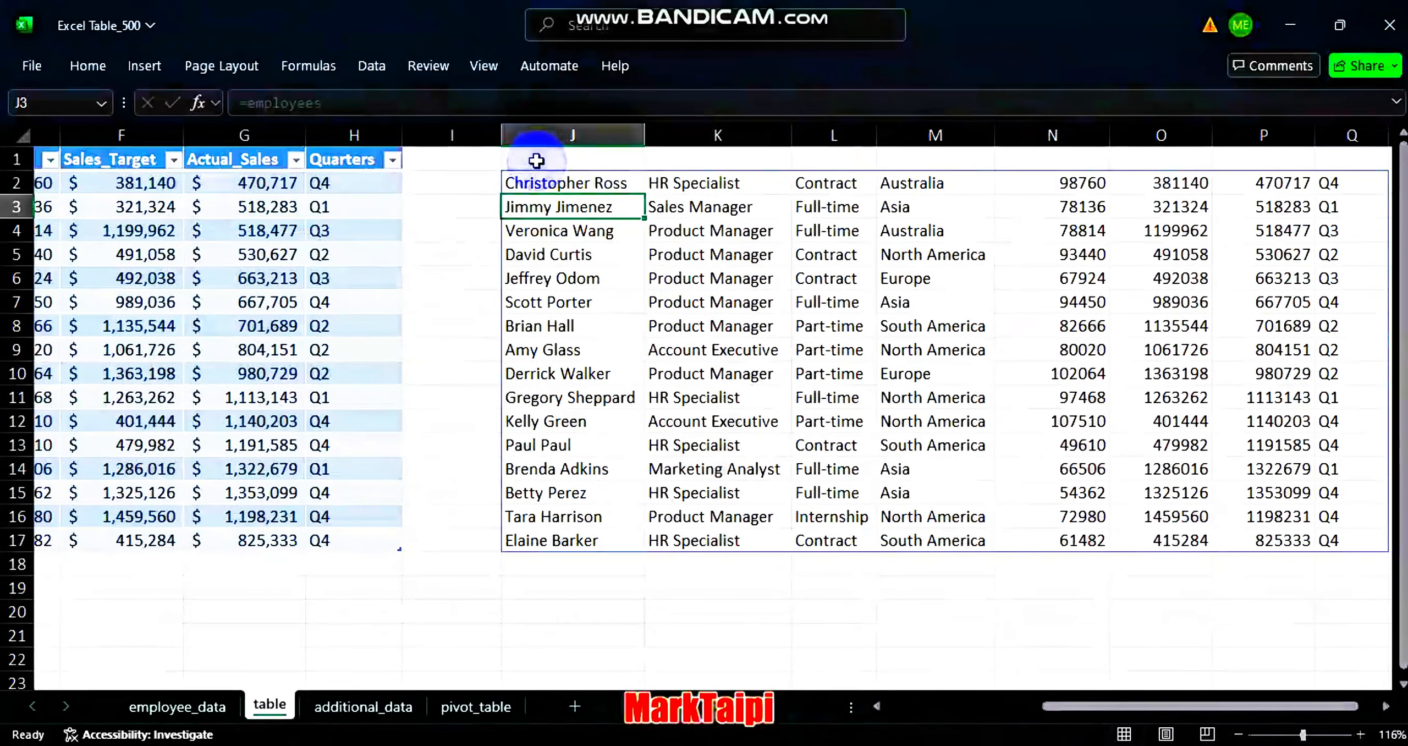
{"action": "scroll", "coordinate": [536, 160], "scroll_direction": "right", "scroll_amount": 1}
{"action": "left_click", "coordinate": [555, 159]}
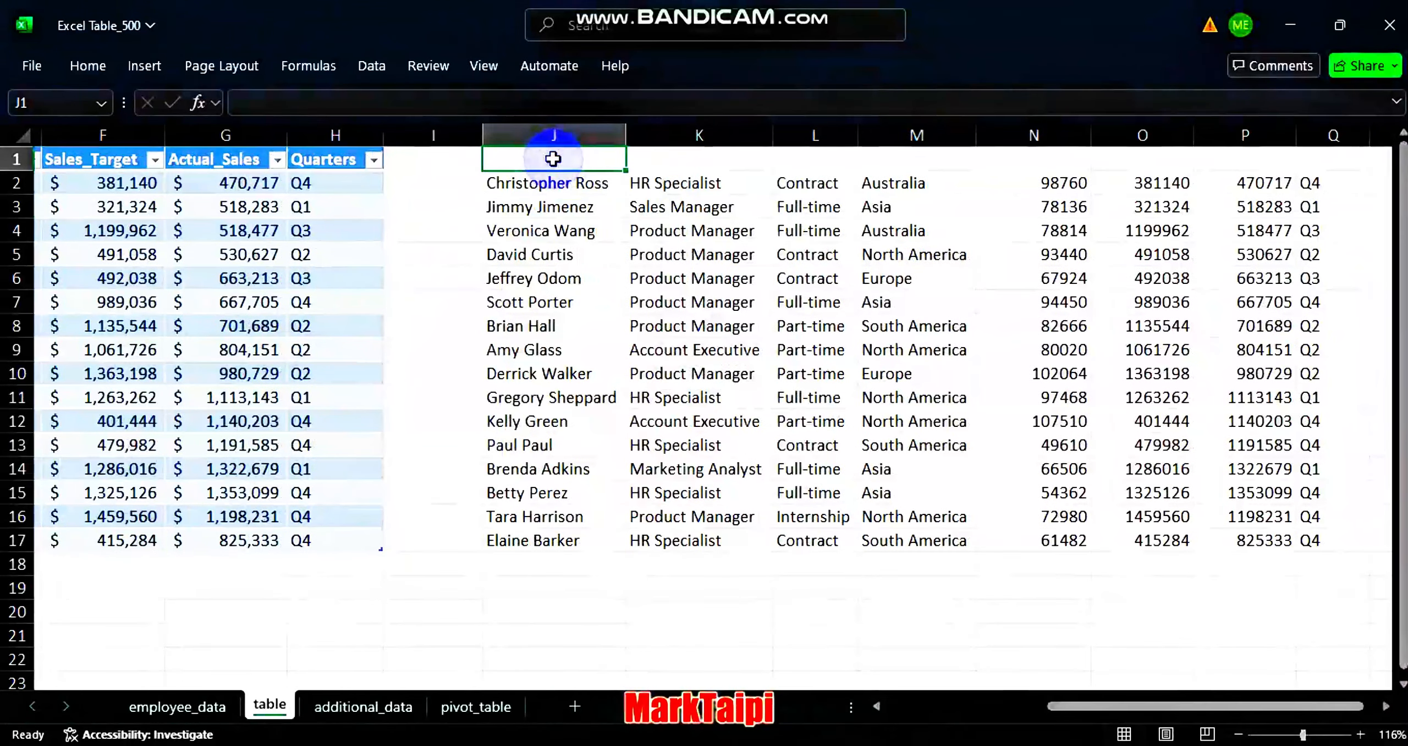
{"action": "type", "text": "=EMPLO"}
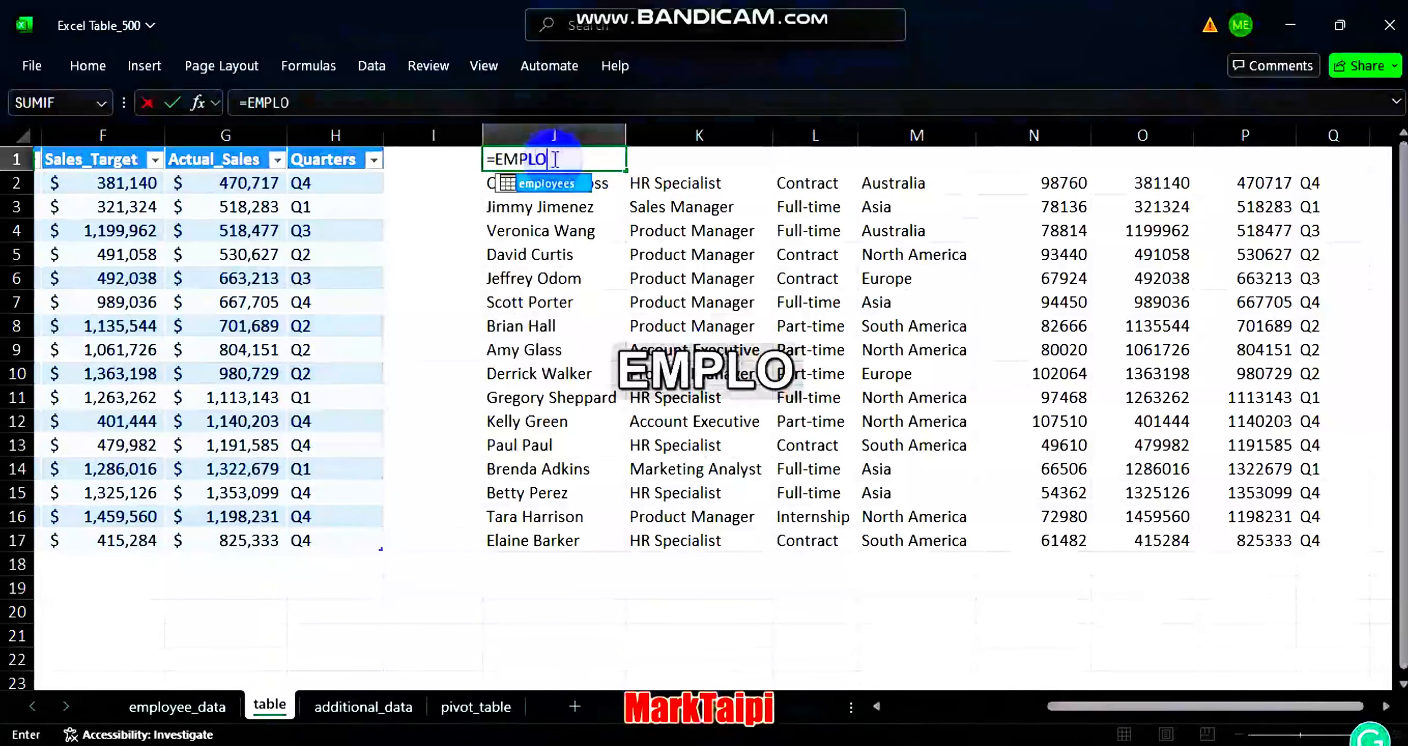
{"action": "type", "text": "YE"}
{"action": "key", "text": "Tab"}
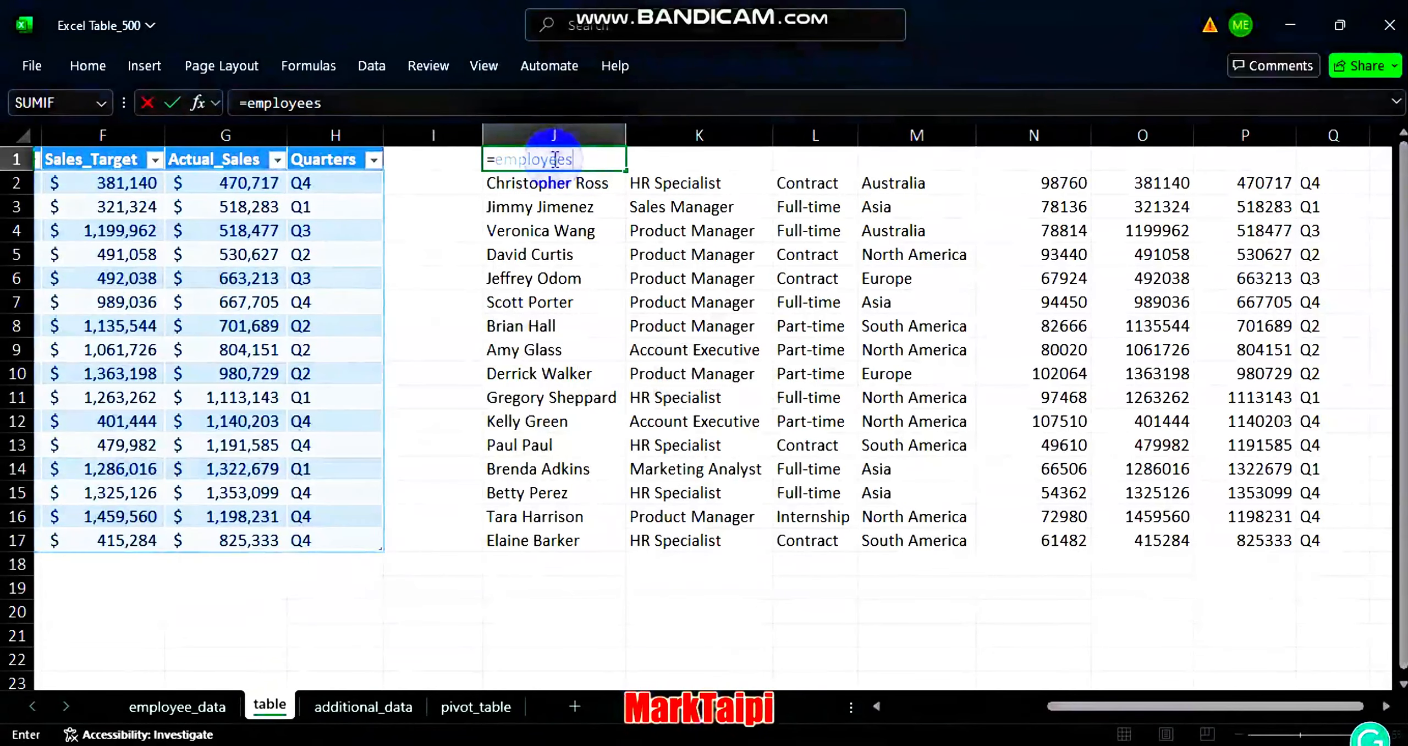
{"action": "type", "text": "["}
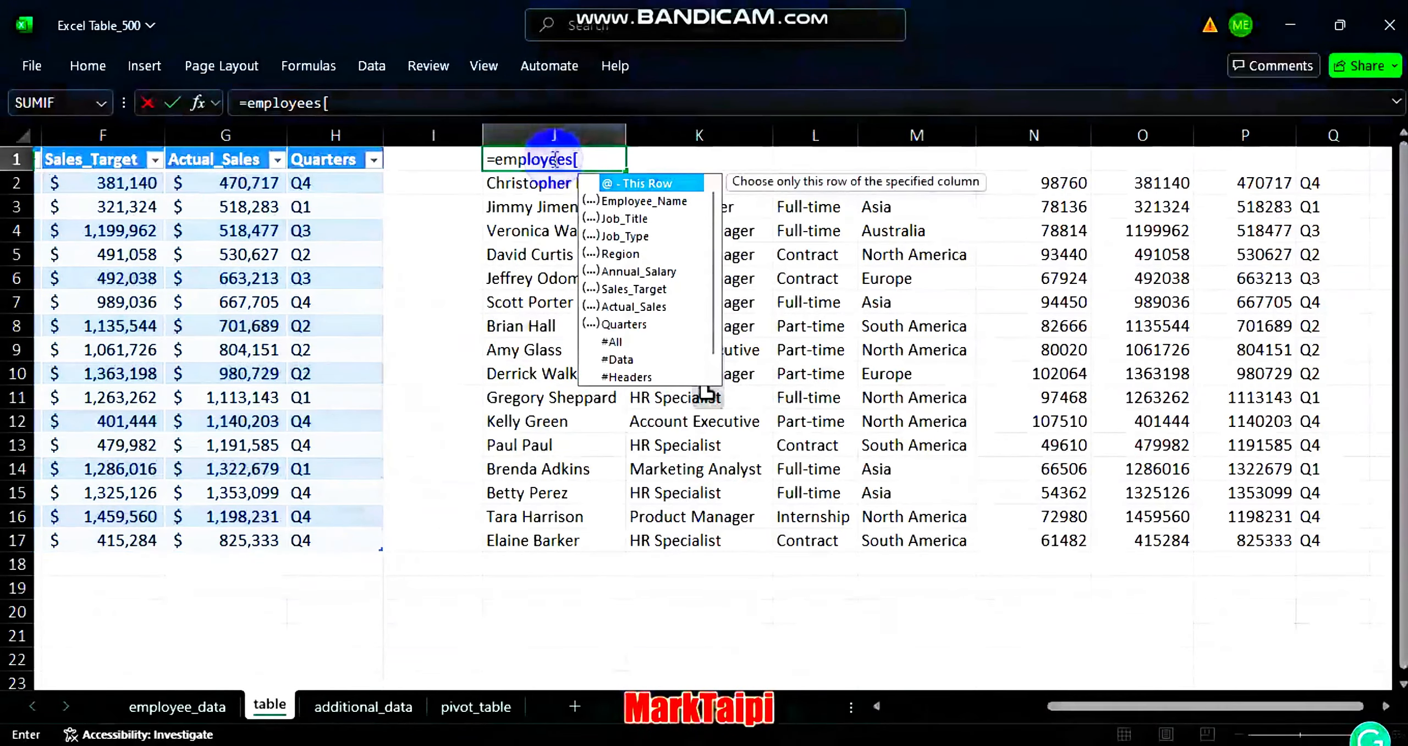
{"action": "left_click", "coordinate": [627, 379]}
{"action": "key", "text": "Tab"}
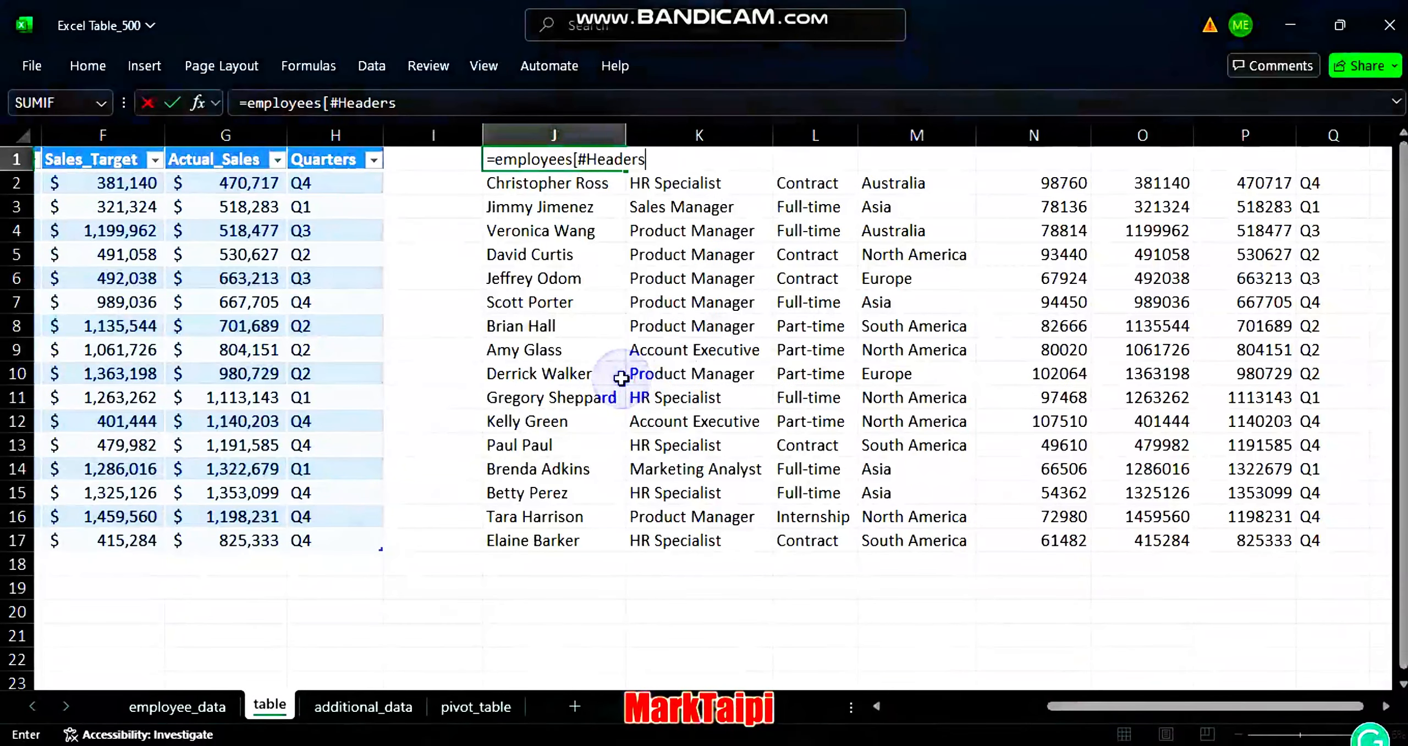
{"action": "type", "text": "]"}
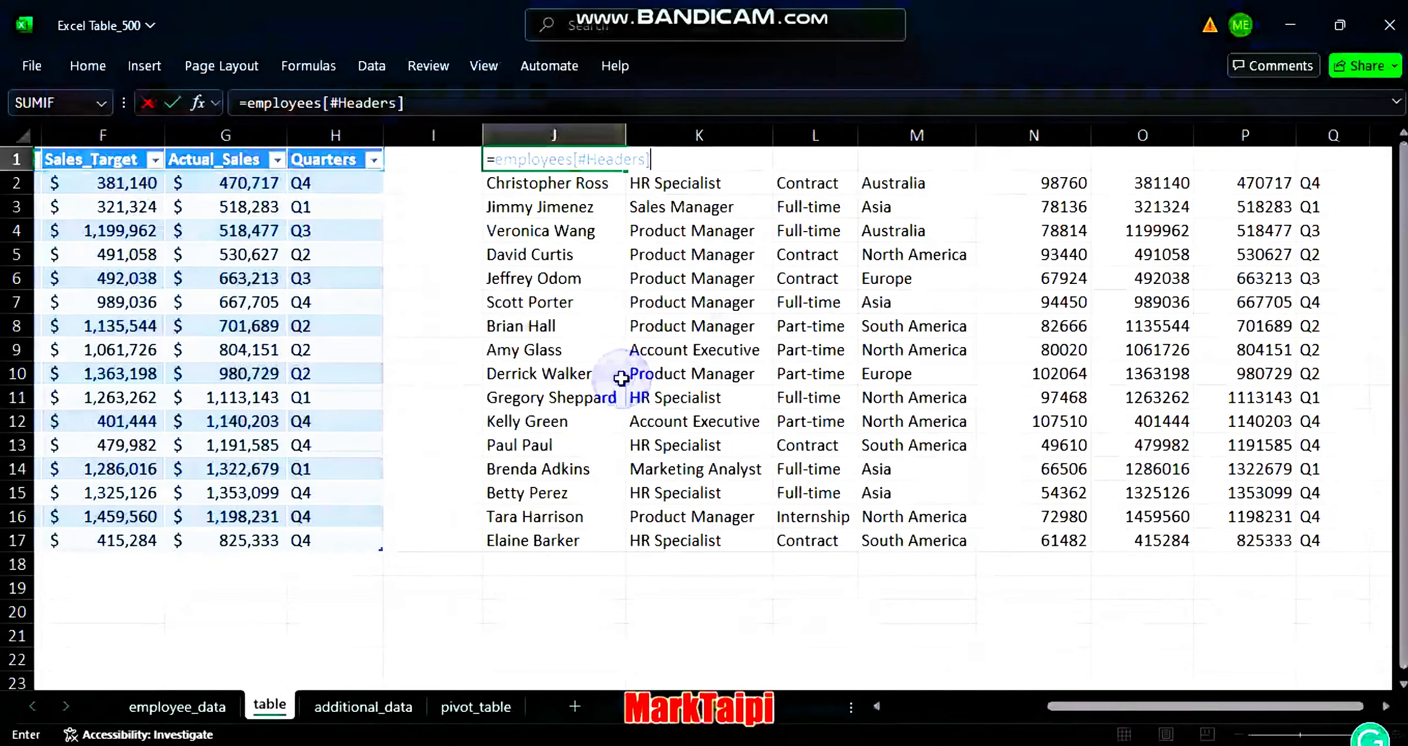
{"action": "key", "text": "Return"}
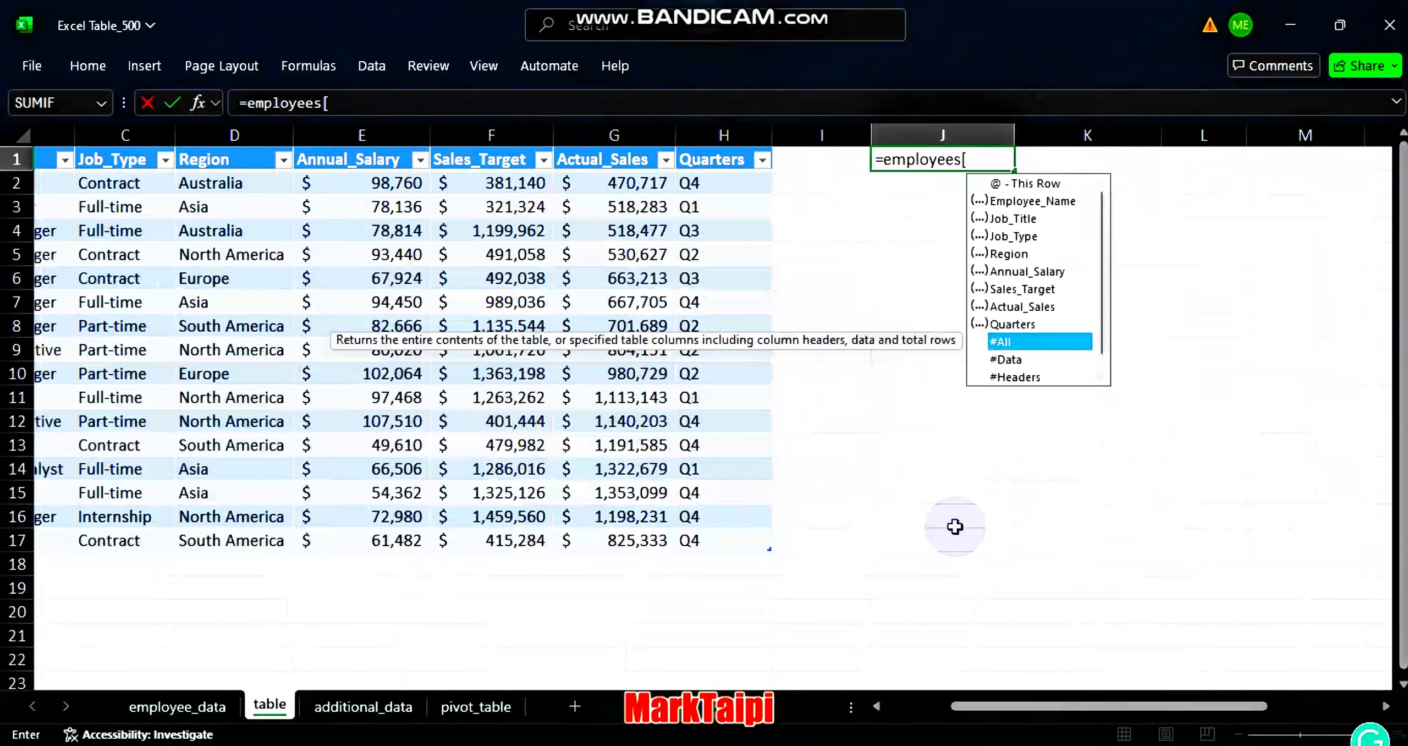
Reference the whole employees table including its headers with =employees[#All] in J1, then undo the entry
{"action": "double_click", "coordinate": [1002, 343]}
{"action": "type", "text": "]"}
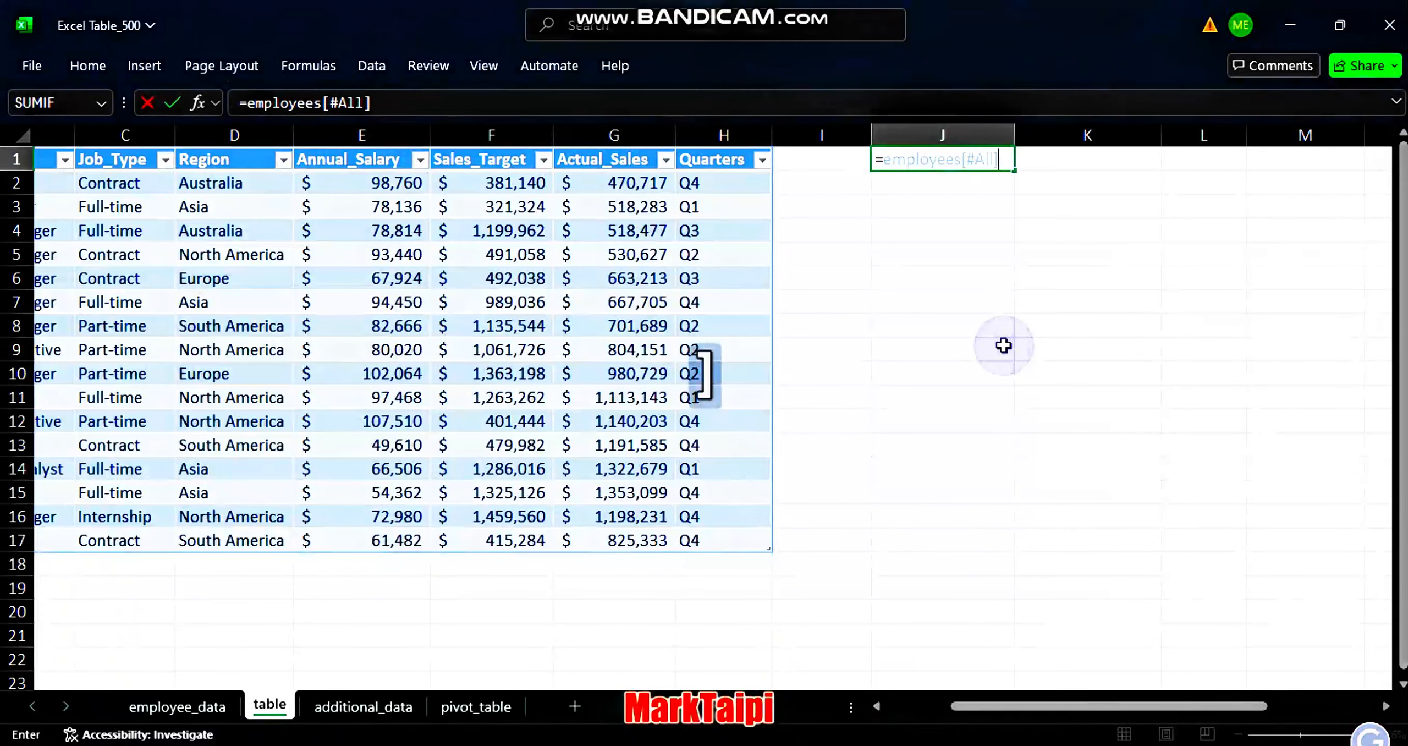
{"action": "key", "text": "Return"}
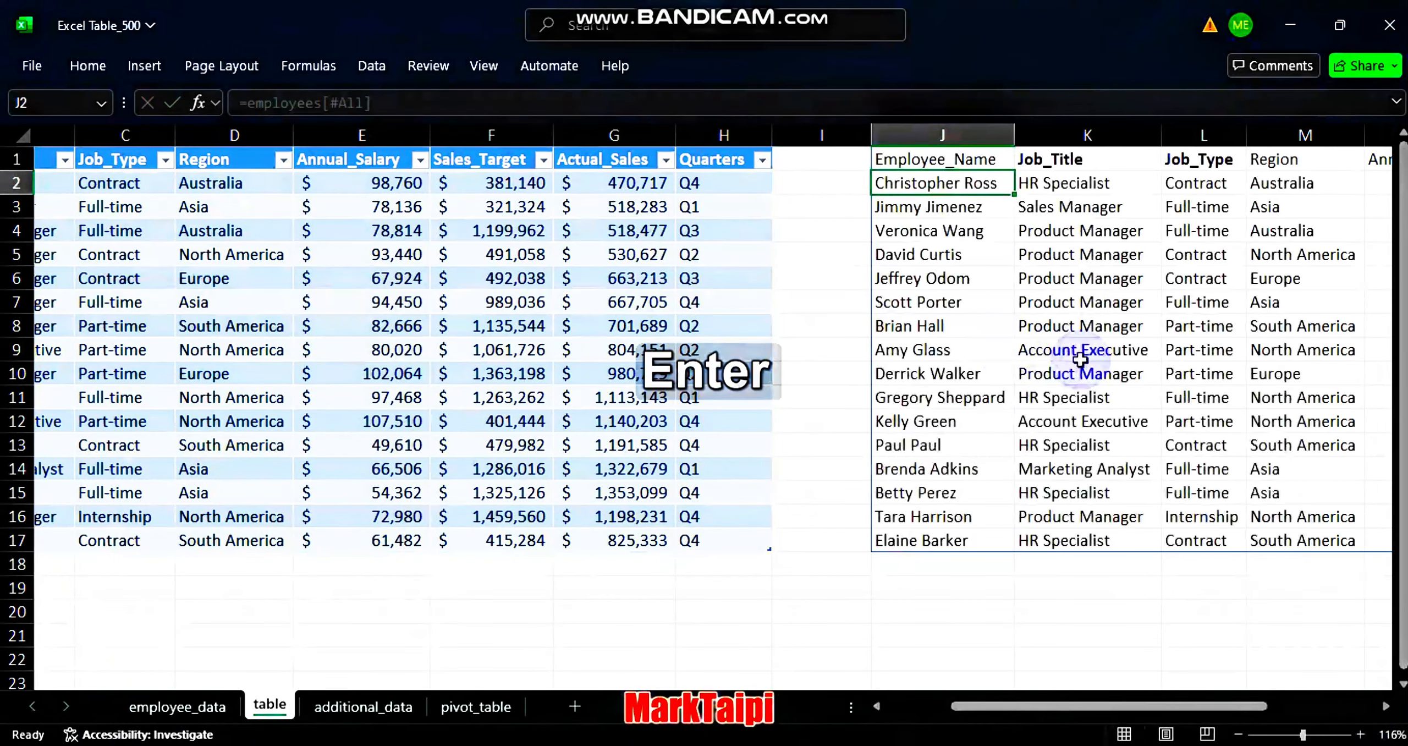
{"action": "scroll", "coordinate": [1078, 355], "scroll_direction": "right", "scroll_amount": 2}
{"action": "scroll", "coordinate": [1192, 358], "scroll_direction": "right", "scroll_amount": 4}
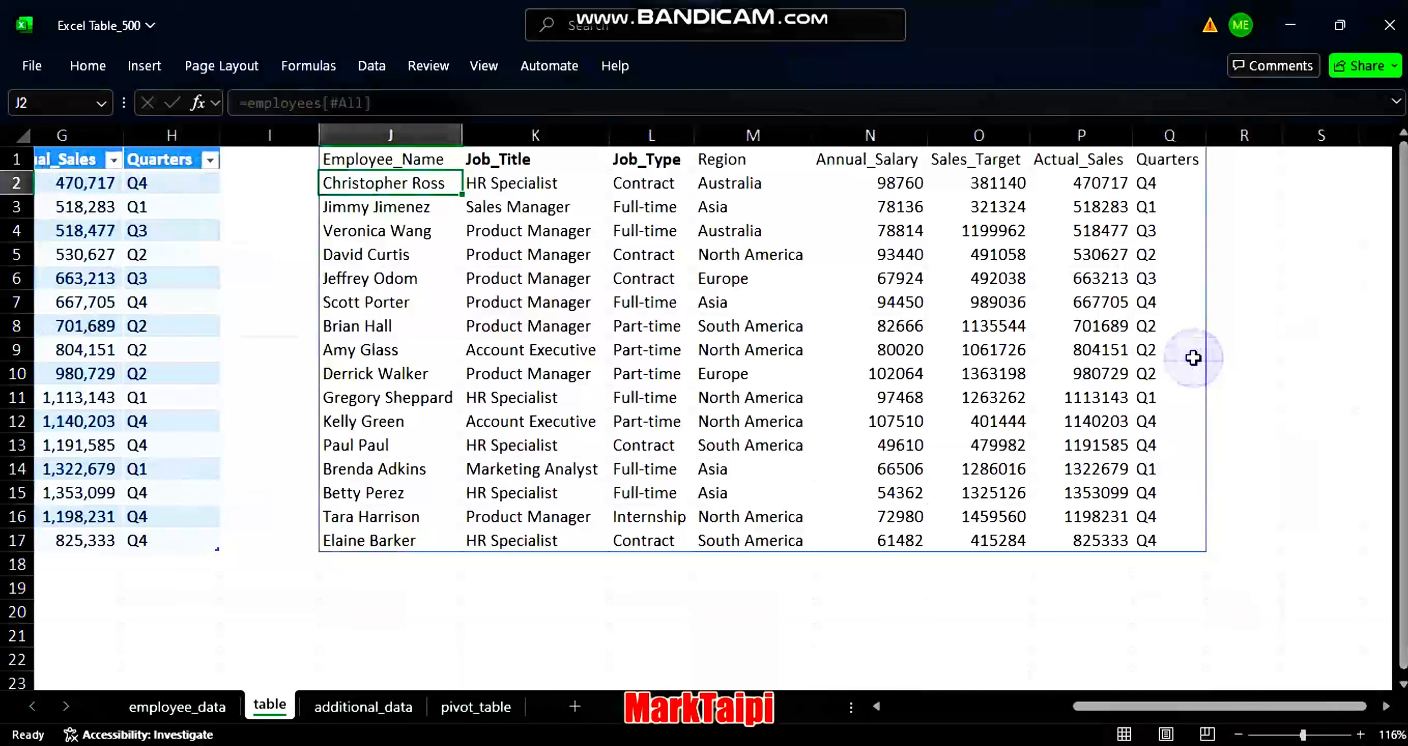
{"action": "key", "text": "ctrl+z"}
{"action": "key", "text": "Left"}
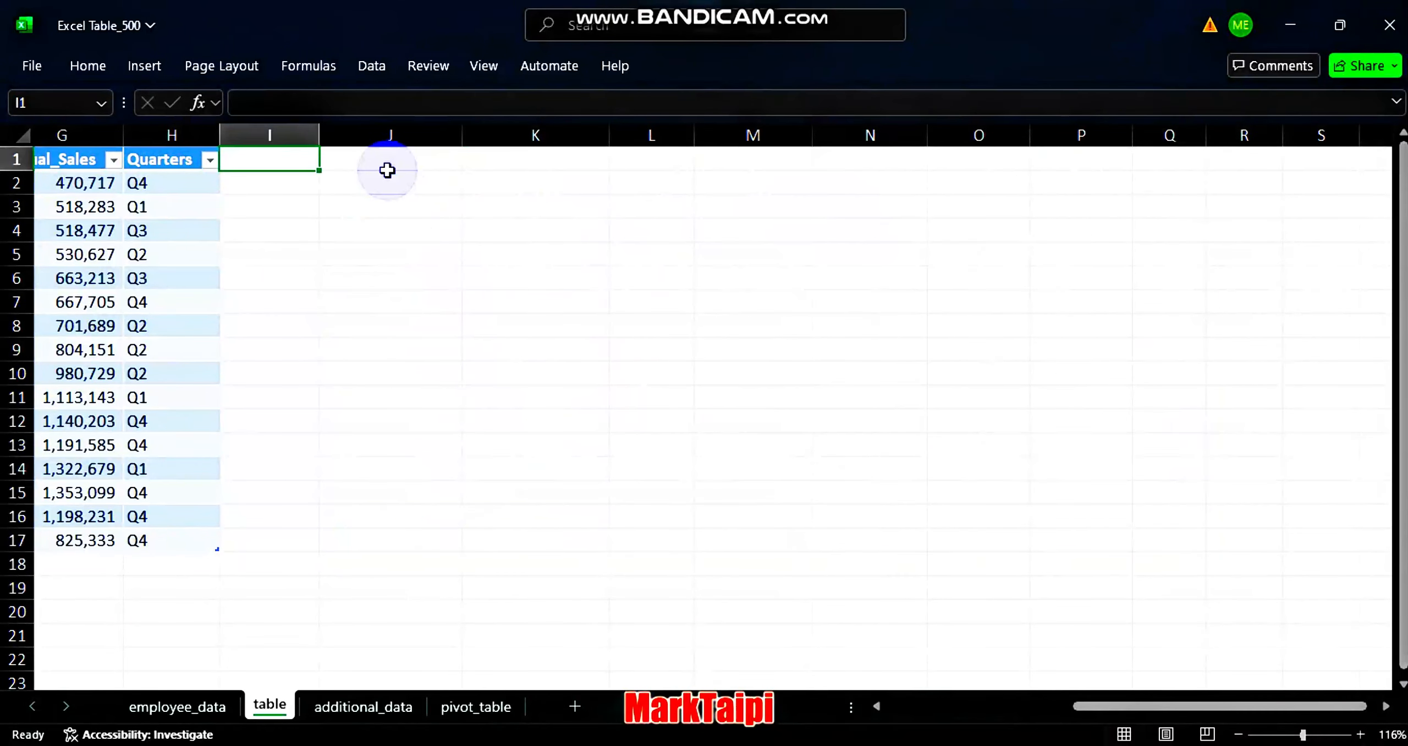
Begin a nested structured reference to the employees table in cell J1 with =employees[[
{"action": "left_click", "coordinate": [385, 164]}
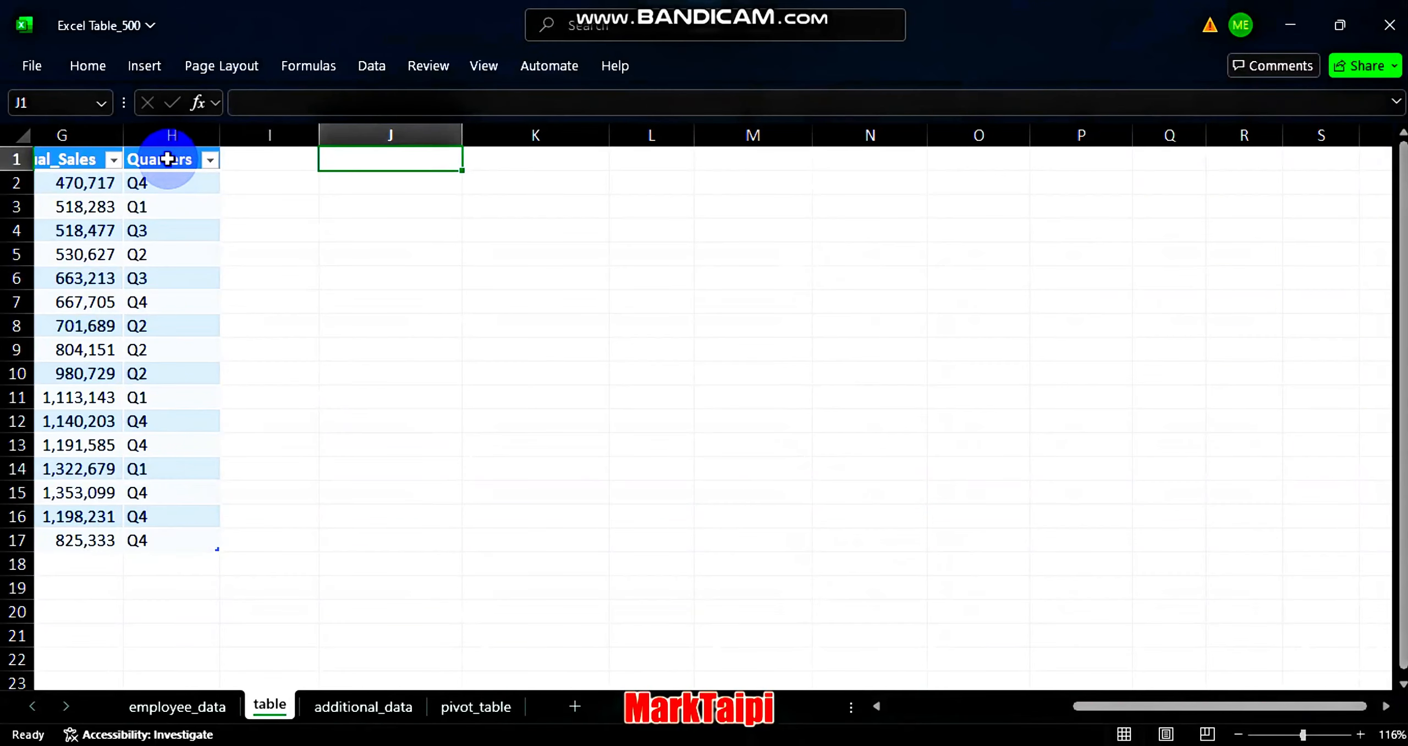
{"action": "left_click", "coordinate": [327, 161]}
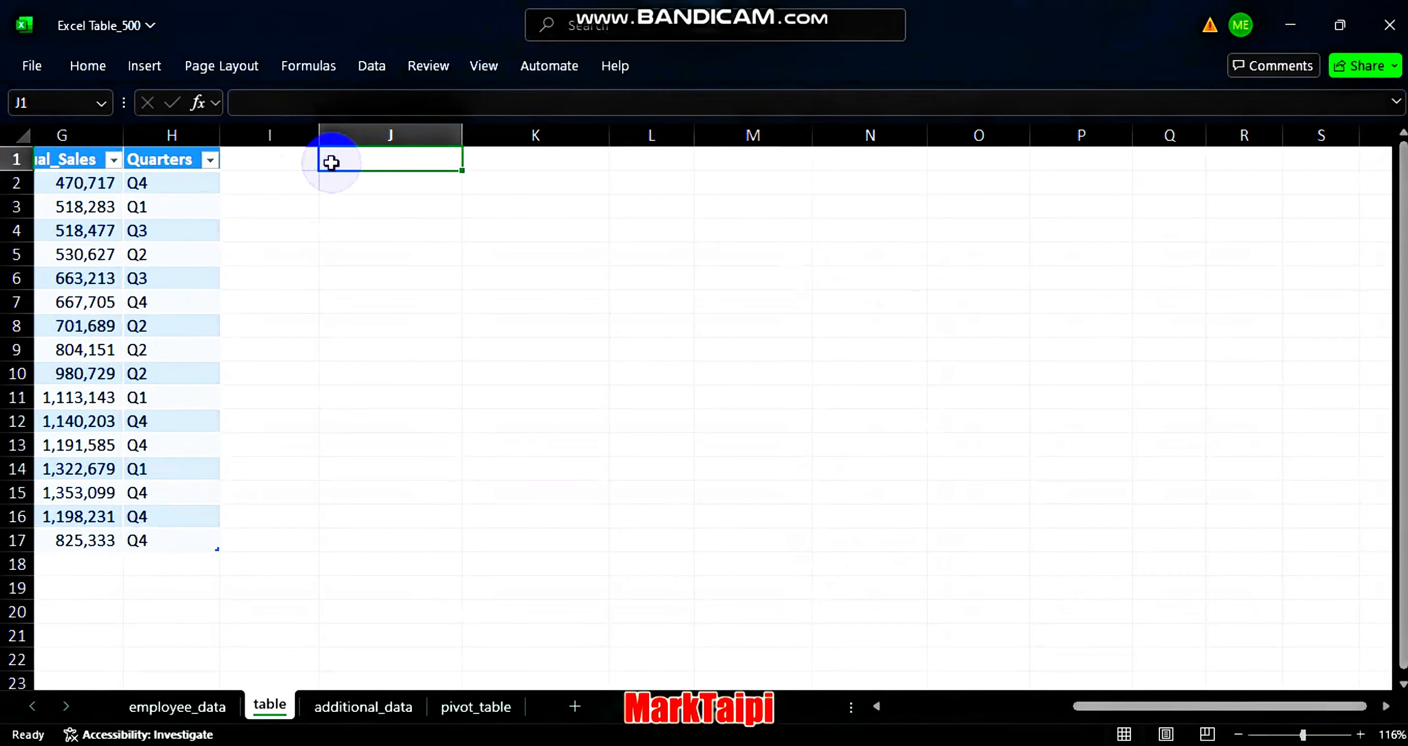
{"action": "type", "text": "=emplye"}
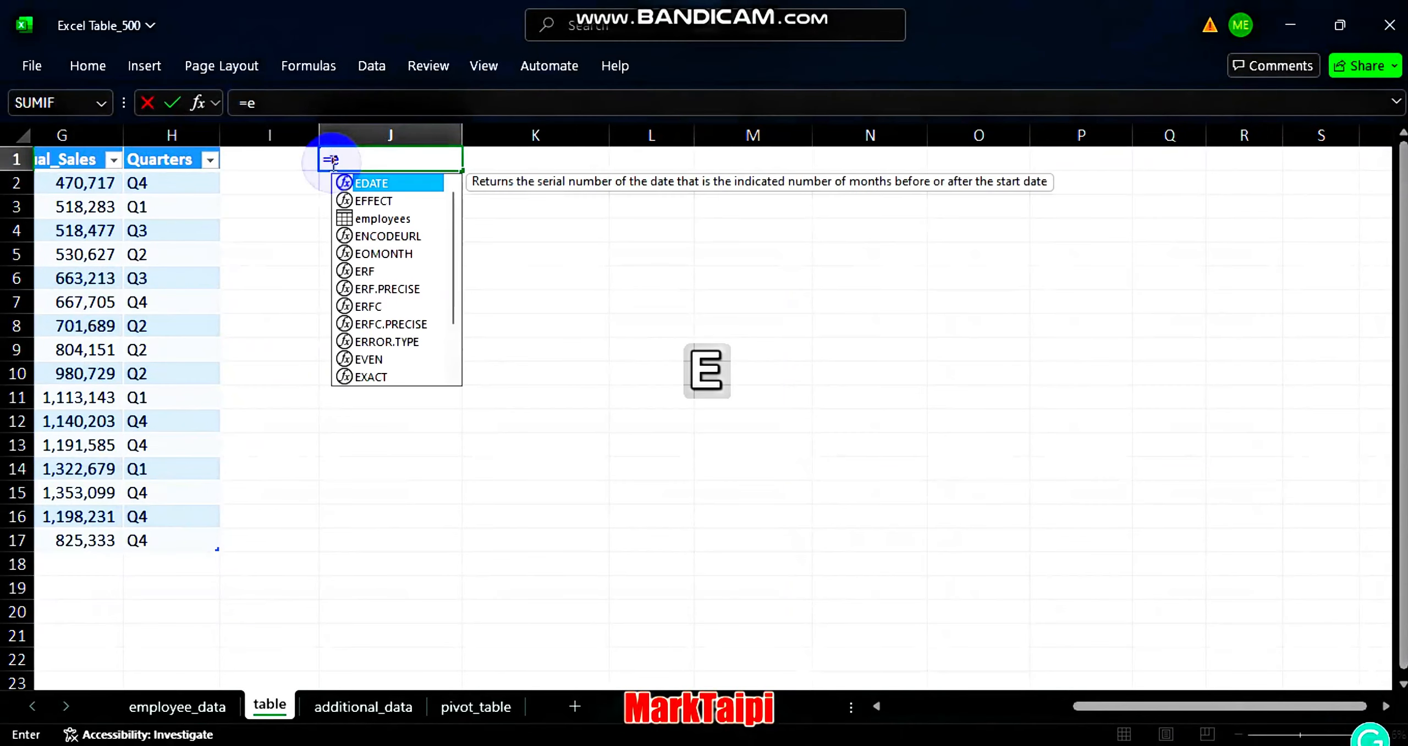
{"action": "key", "text": "BackSpace"}
{"action": "key", "text": "BackSpace"}
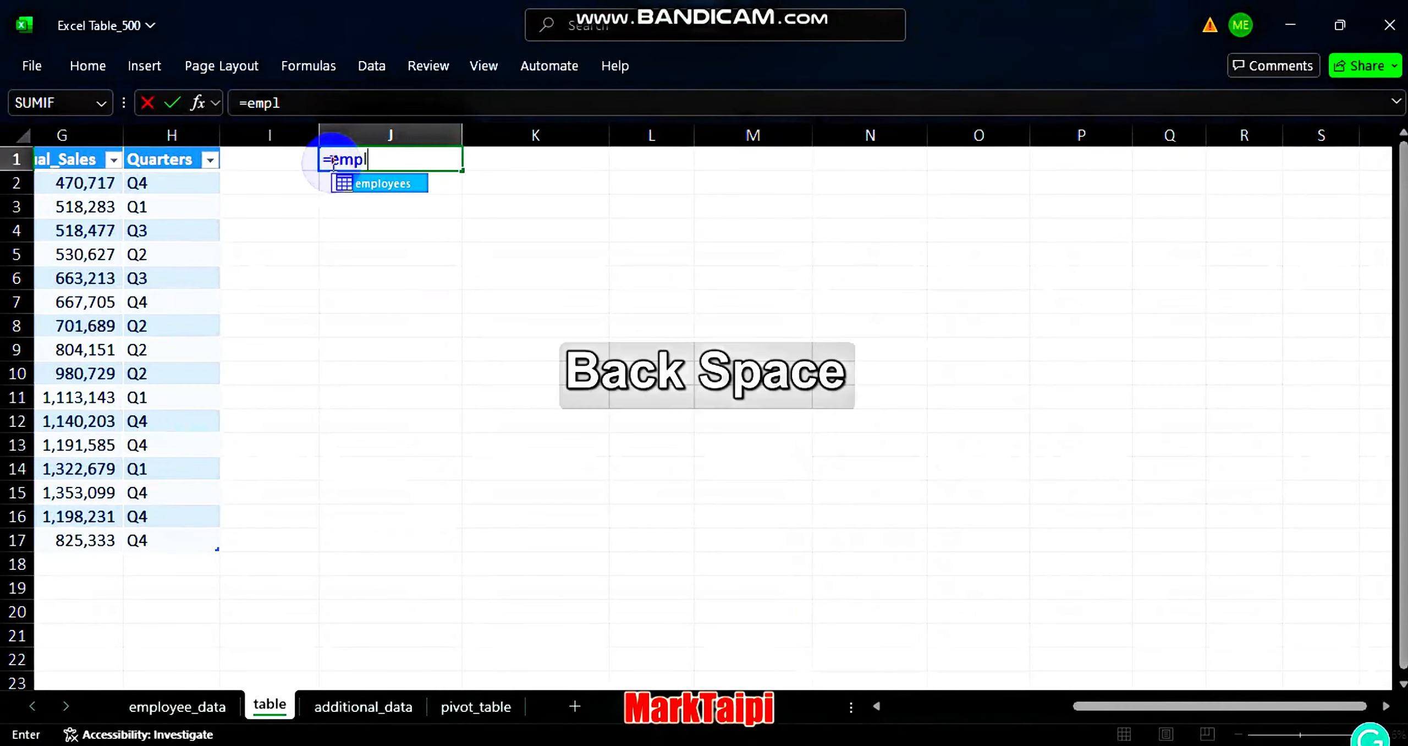
{"action": "key", "text": "Tab"}
{"action": "type", "text": "["}
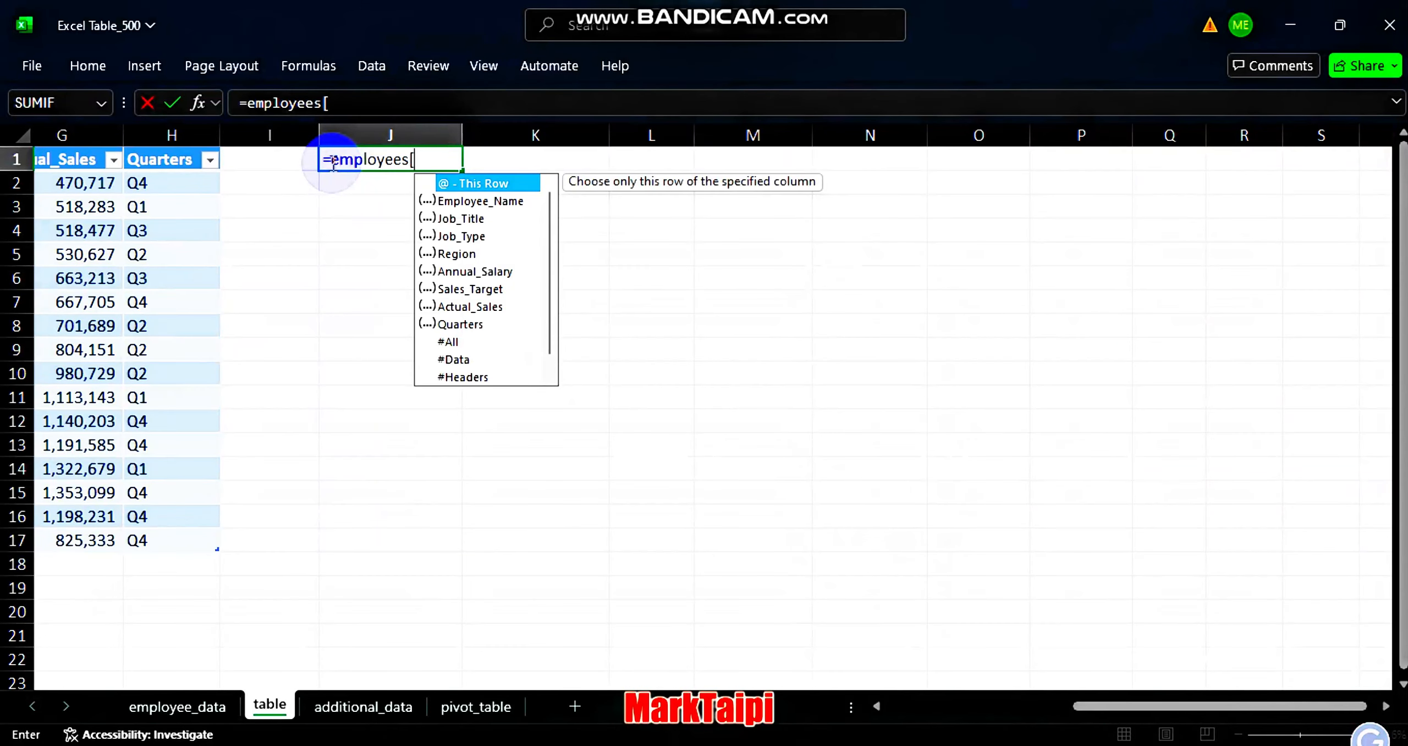
{"action": "left_click", "coordinate": [443, 340]}
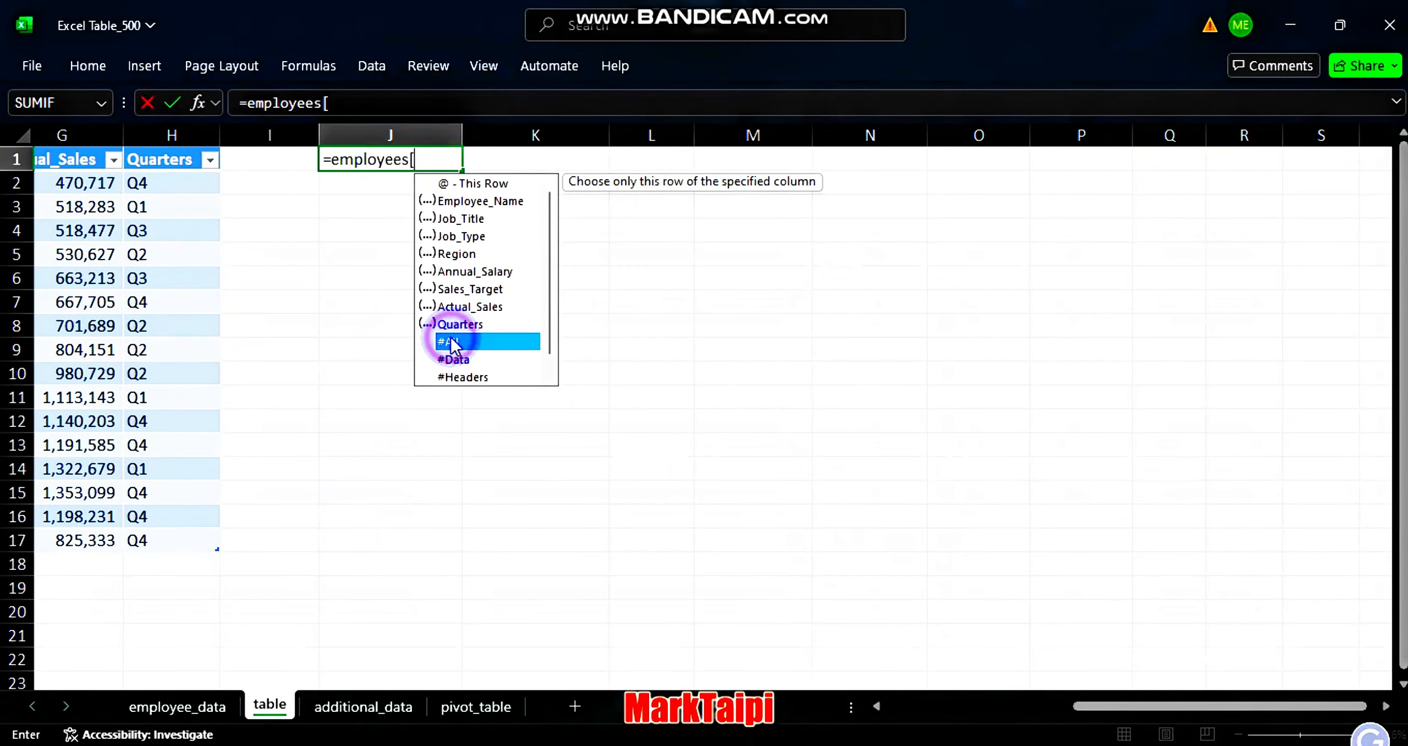
{"action": "left_click", "coordinate": [373, 326]}
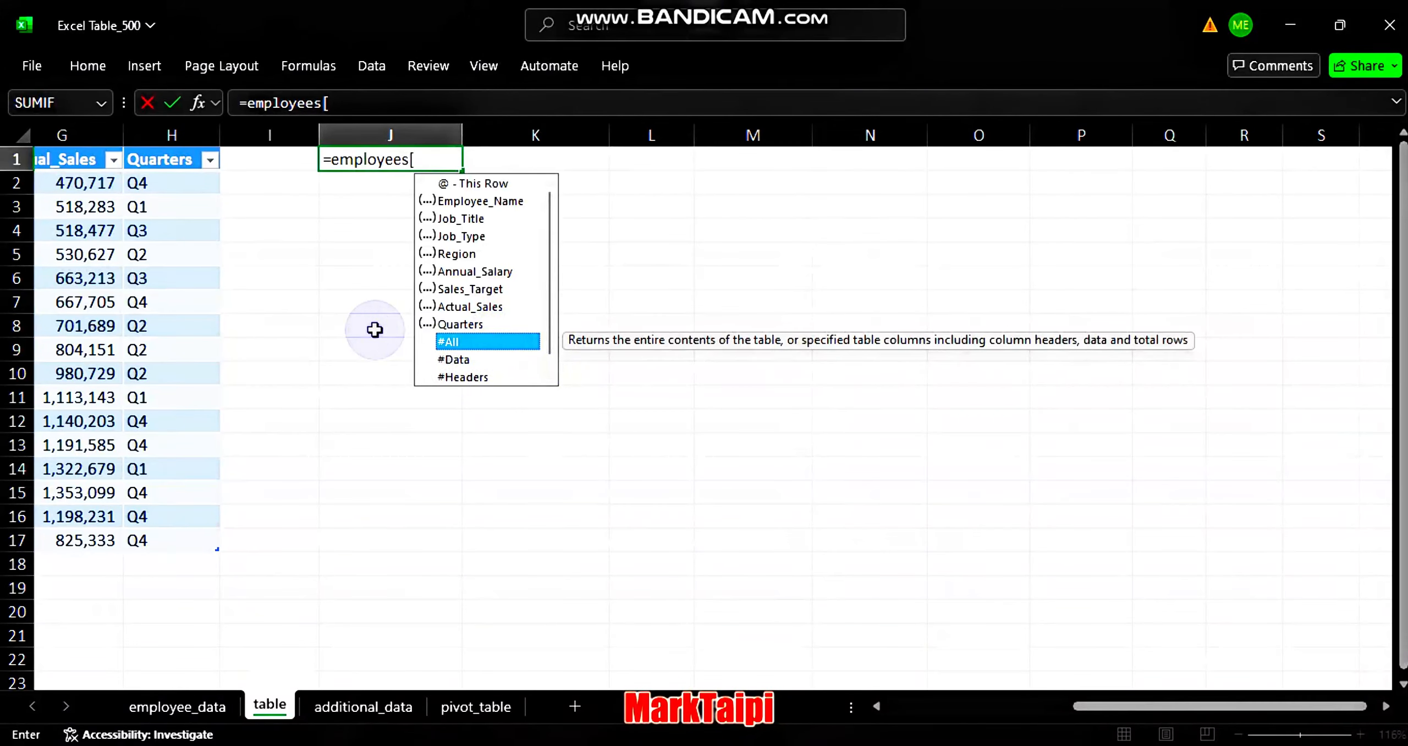
{"action": "left_click", "coordinate": [966, 306]}
{"action": "left_click", "coordinate": [437, 161]}
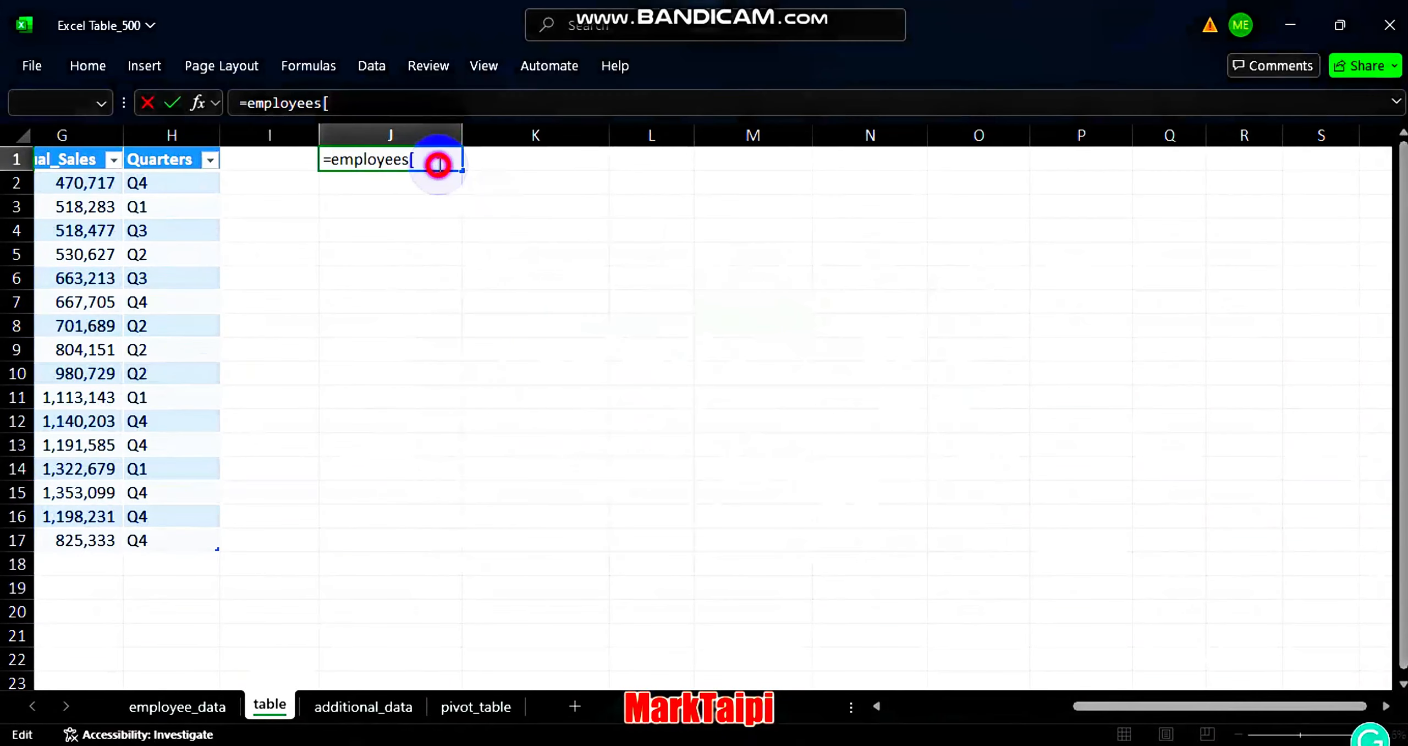
{"action": "type", "text": "["}
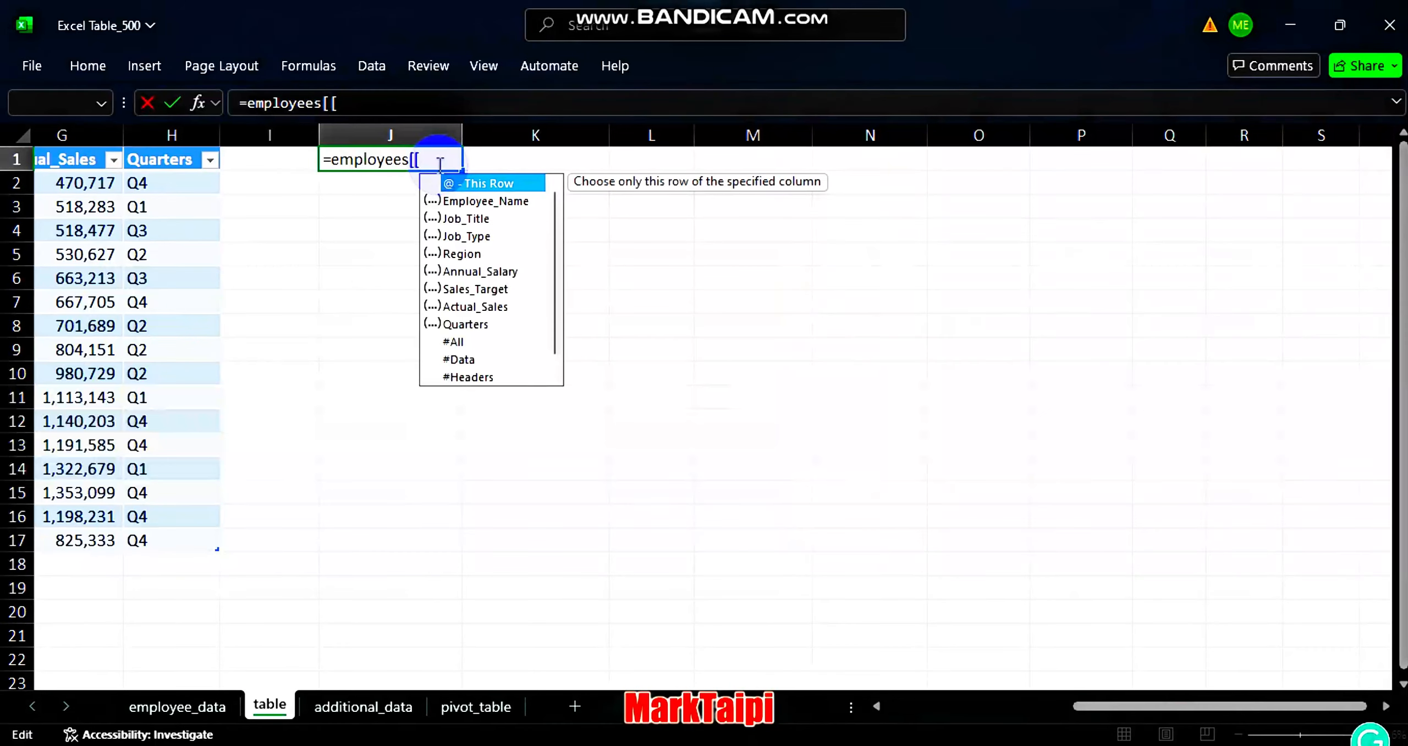
{"action": "left_click", "coordinate": [452, 343]}
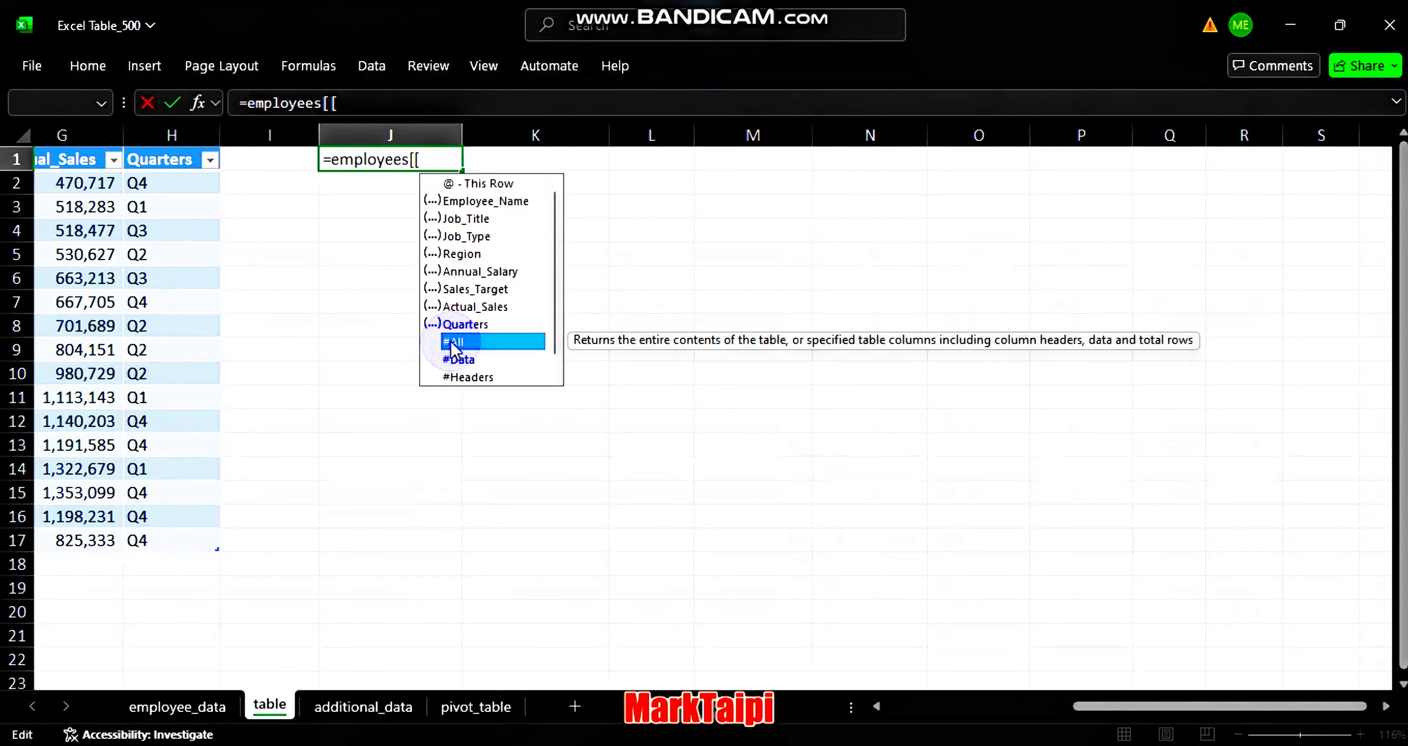
{"action": "key", "text": "Tab"}
{"action": "type", "text": "]"}
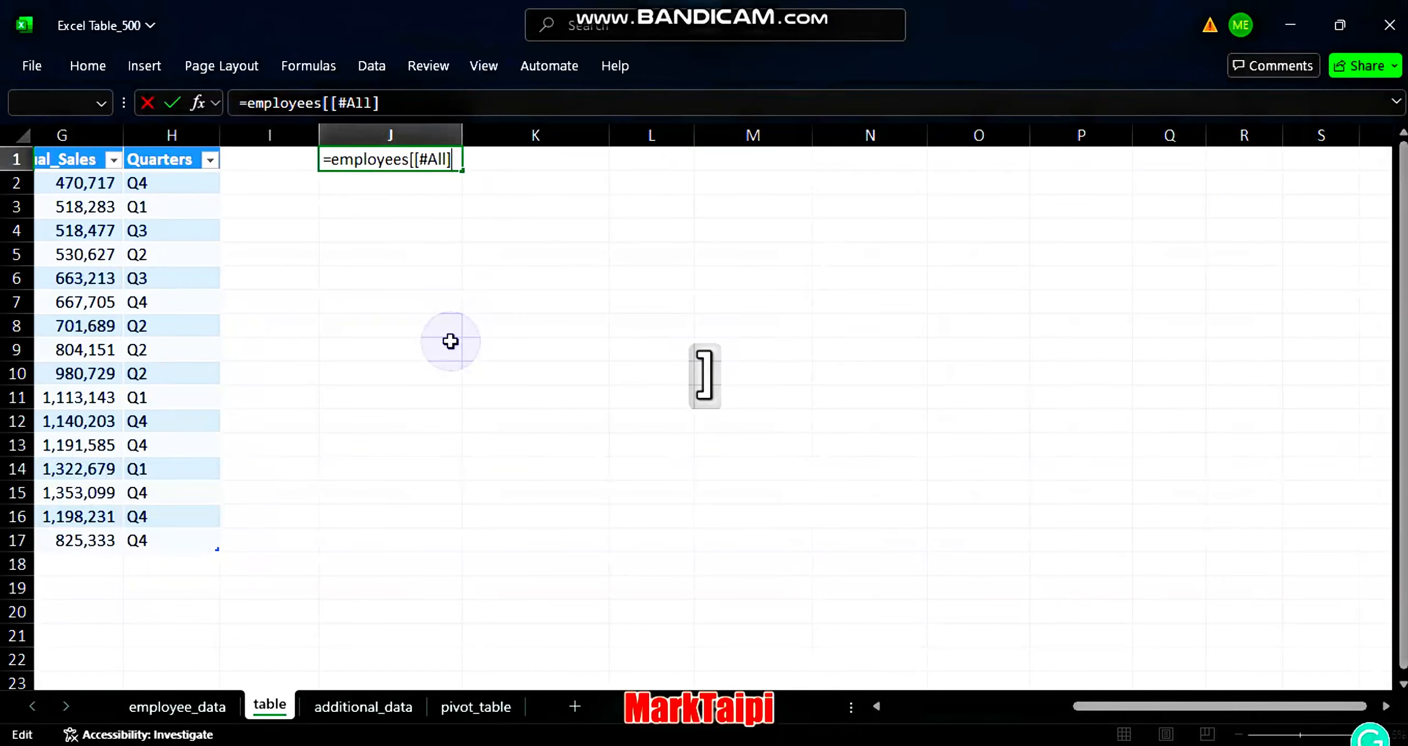
{"action": "type", "text": ","}
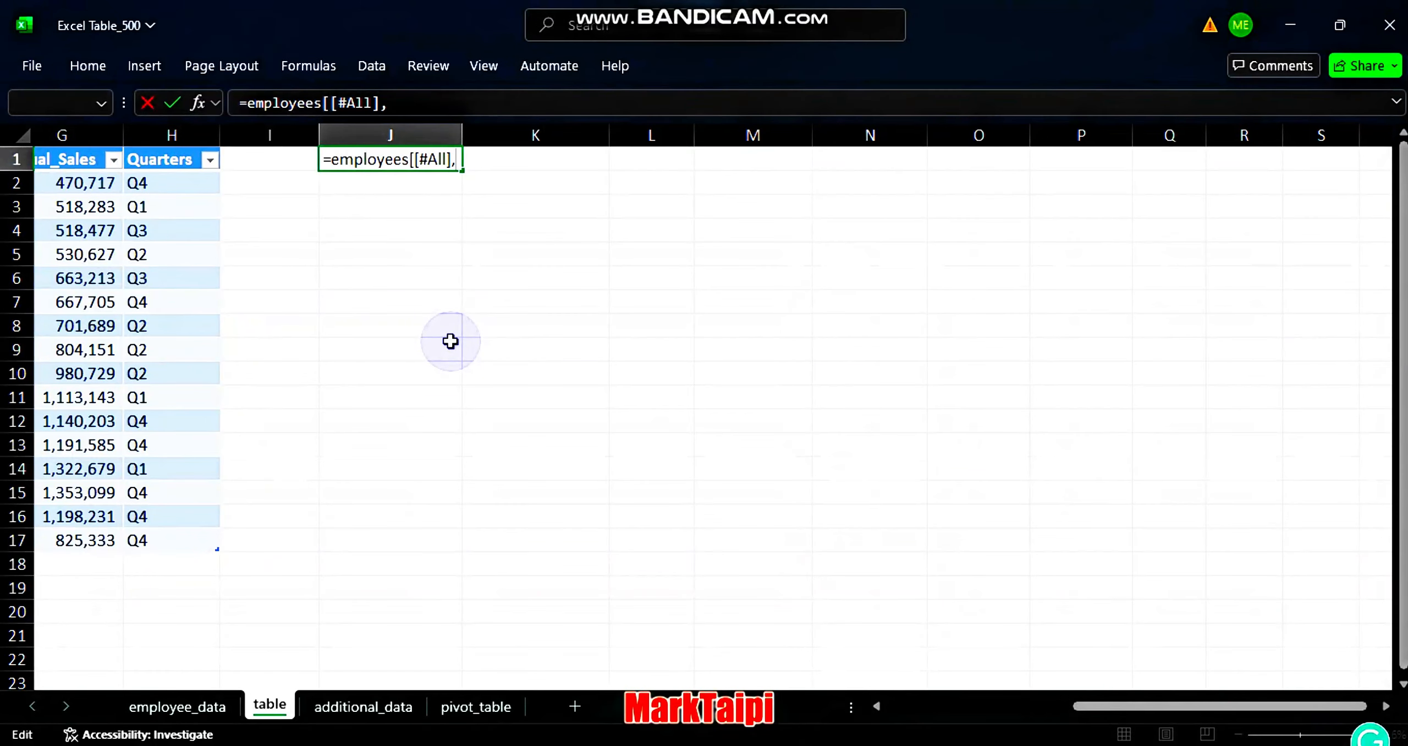
{"action": "type", "text": "["}
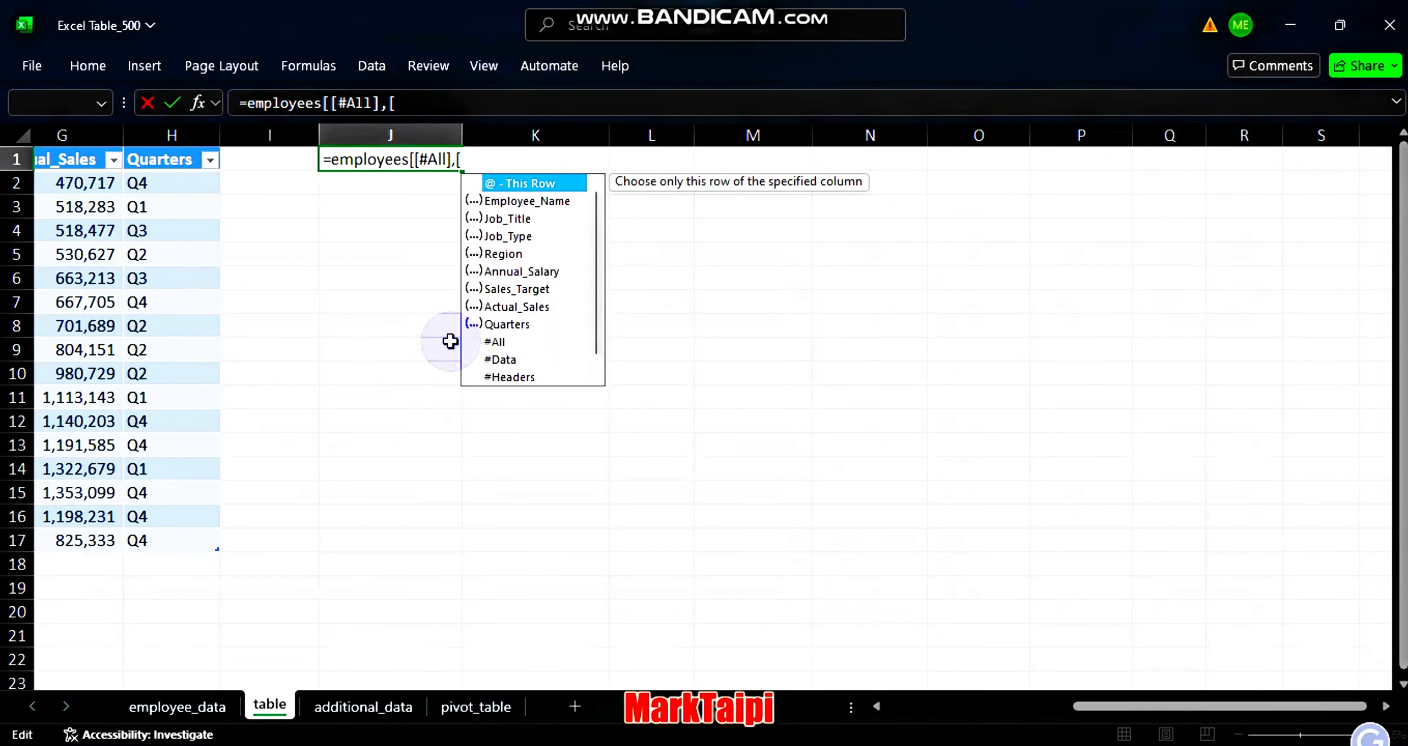
{"action": "left_click", "coordinate": [522, 328]}
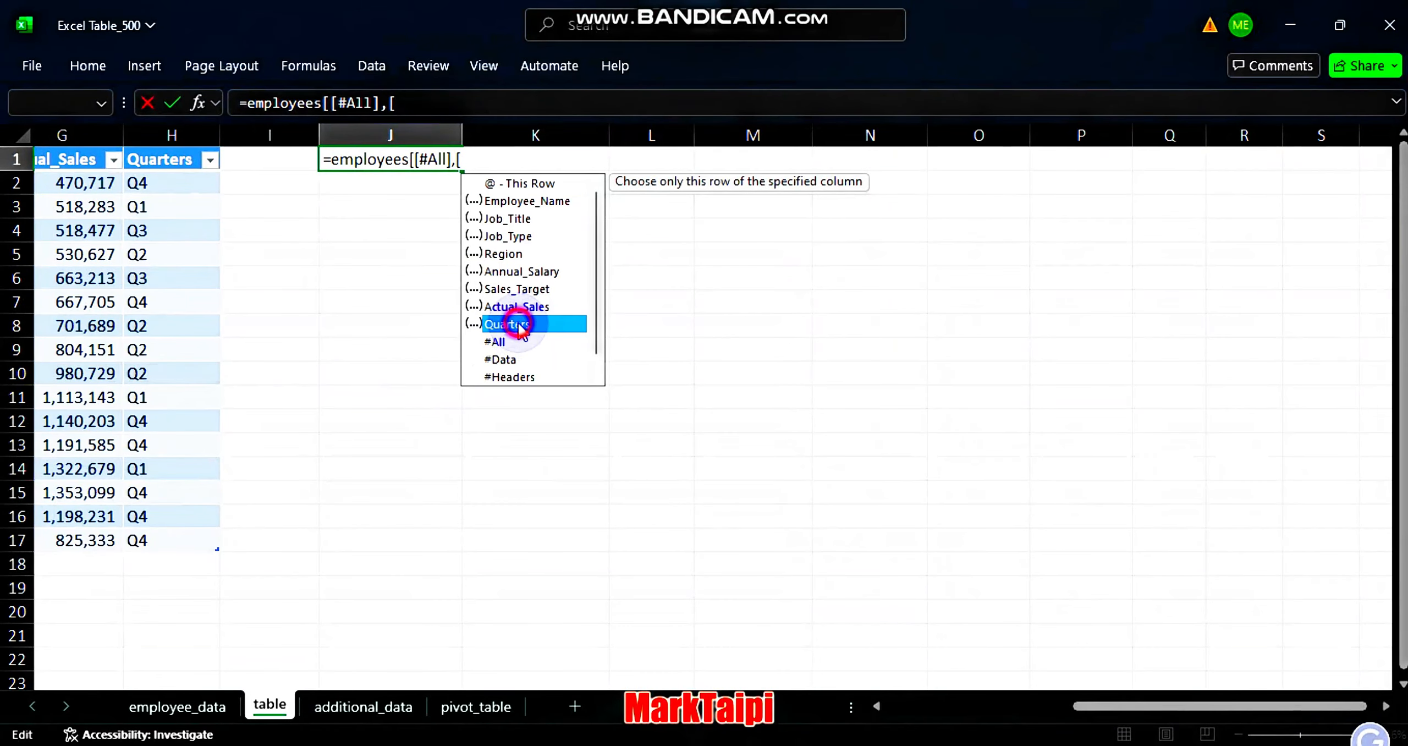
{"action": "type", "text": "]"}
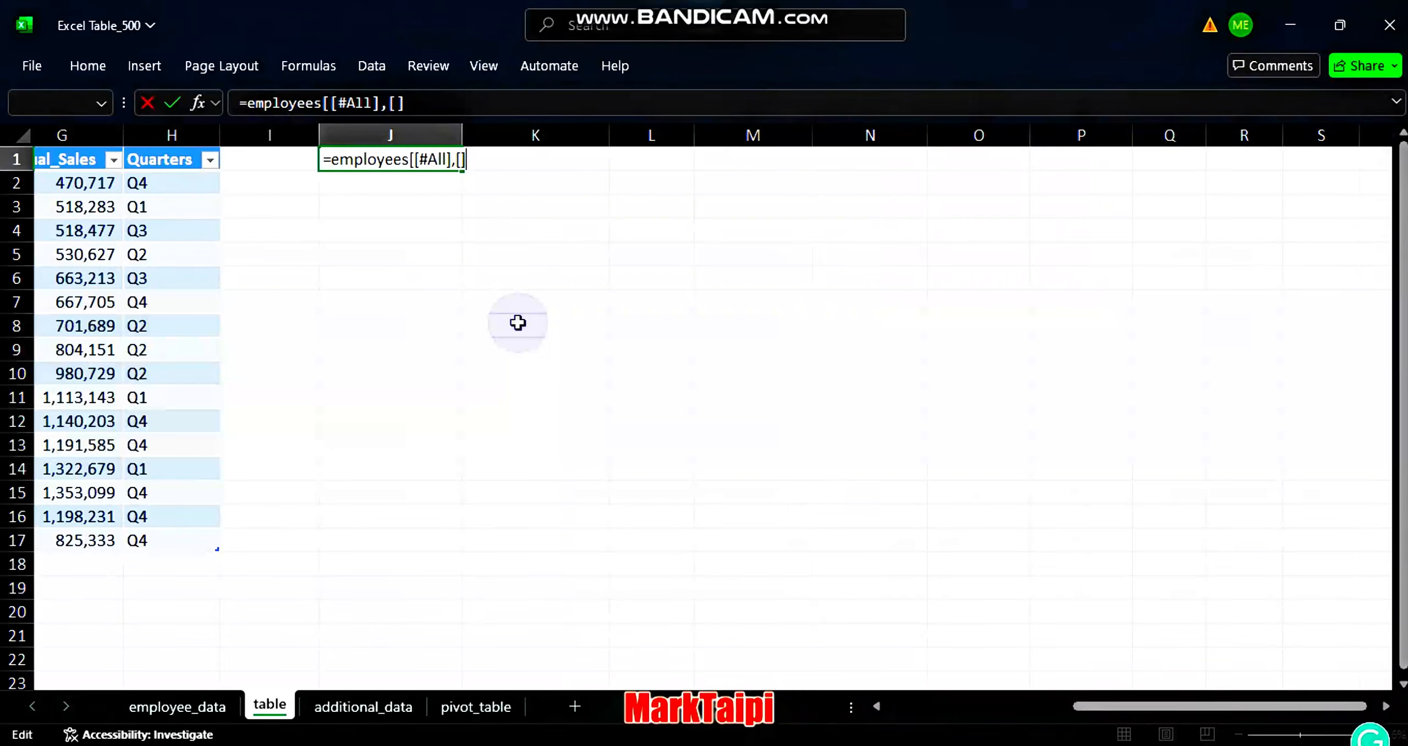
{"action": "key", "text": "ctrl+z"}
Complete the J1 formula as =employees[[#All],[Quarters]] to return the Quarters column with its header, and review the entered formula
{"action": "left_click", "coordinate": [434, 161]}
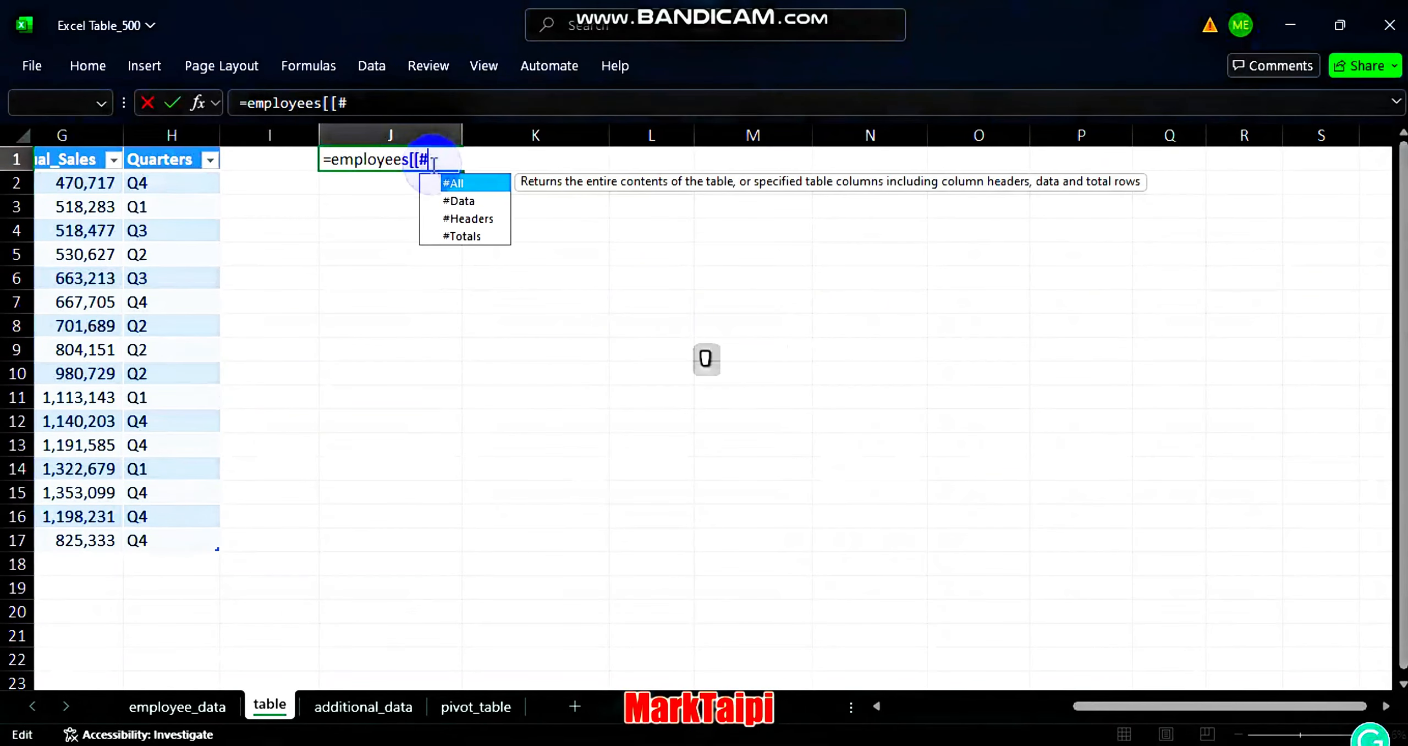
{"action": "left_click", "coordinate": [461, 182]}
{"action": "key", "text": "Tab"}
{"action": "type", "text": "]"}
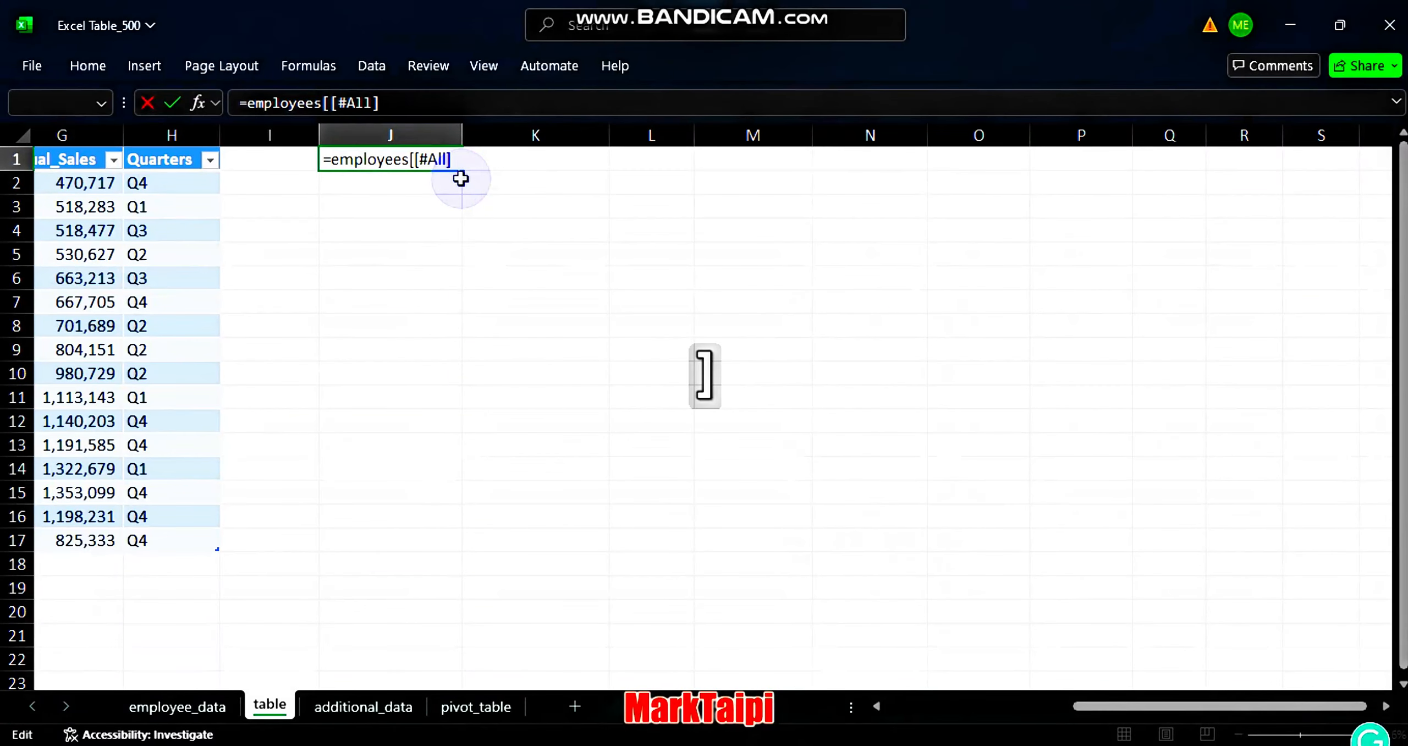
{"action": "type", "text": ",["}
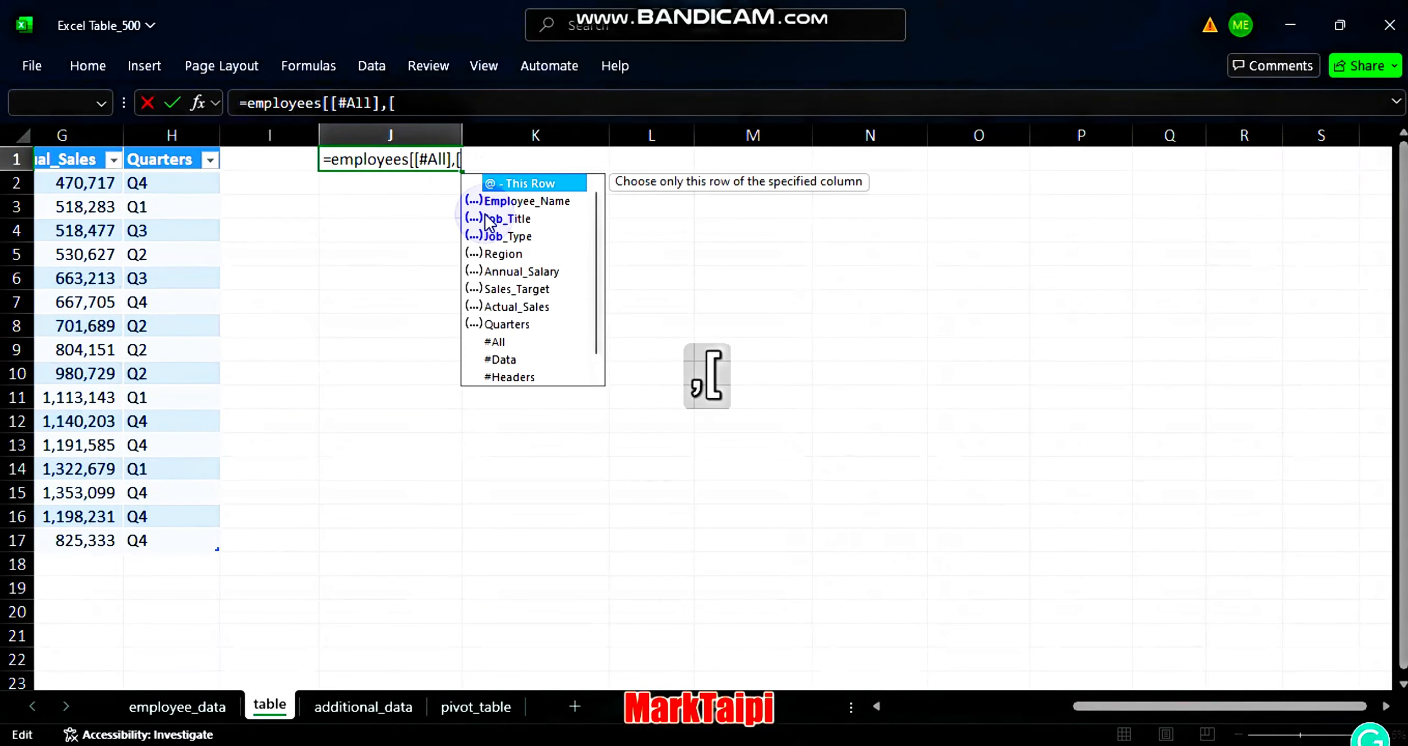
{"action": "double_click", "coordinate": [522, 325]}
{"action": "type", "text": "]"}
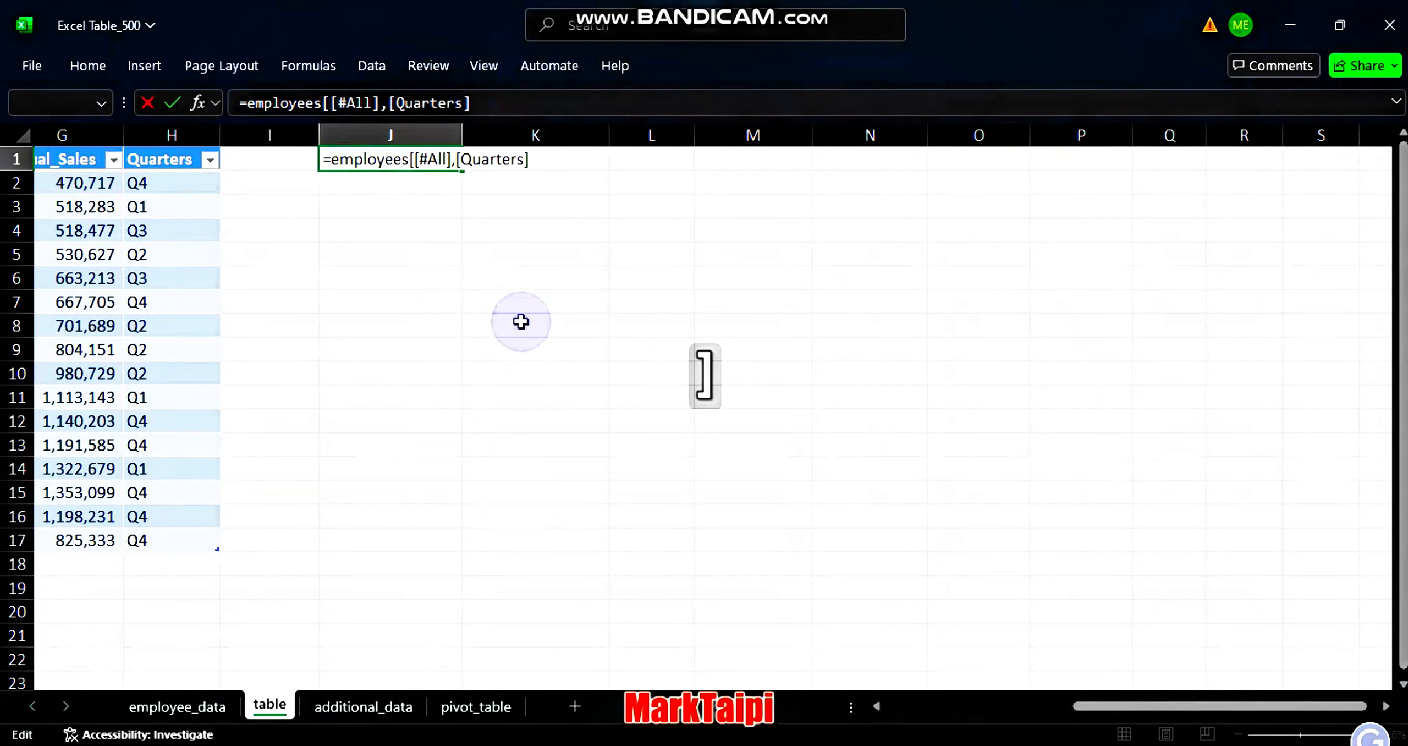
{"action": "type", "text": "]"}
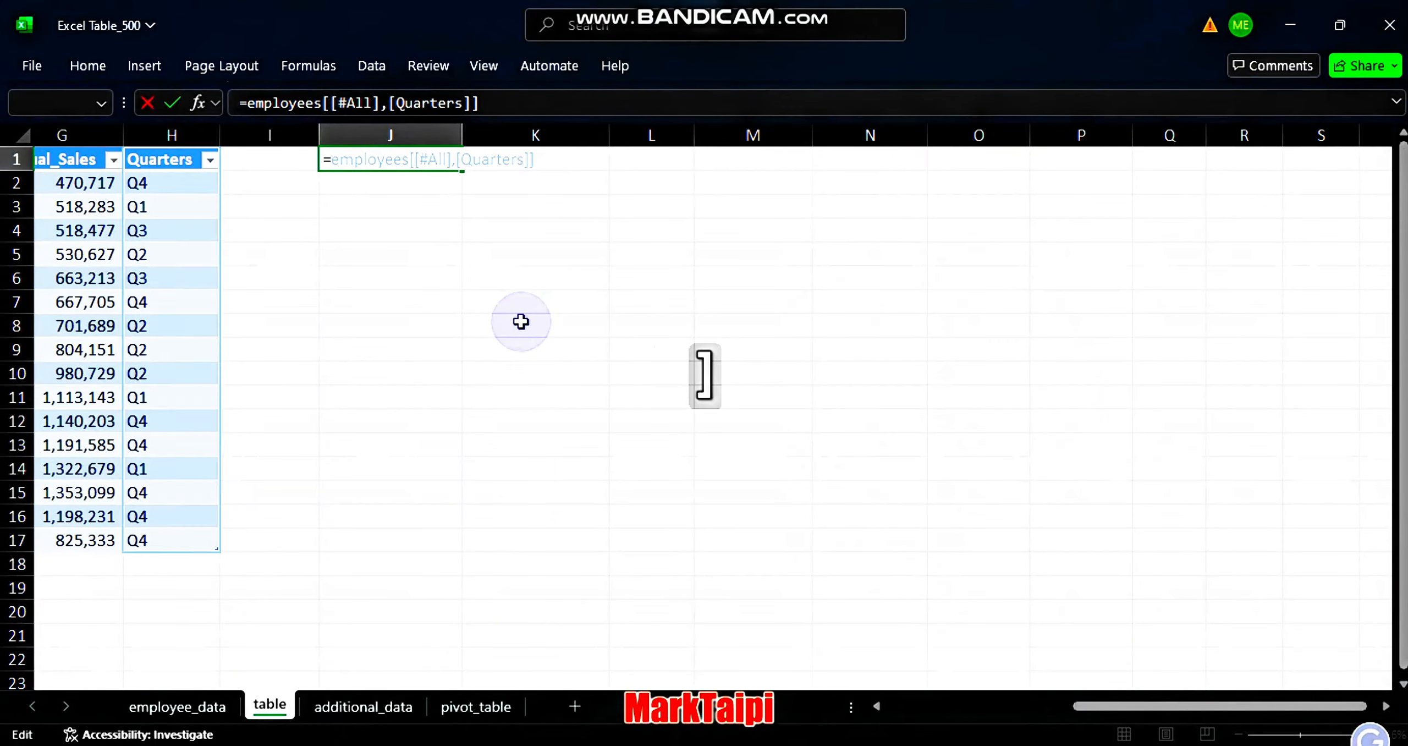
{"action": "key", "text": "Return"}
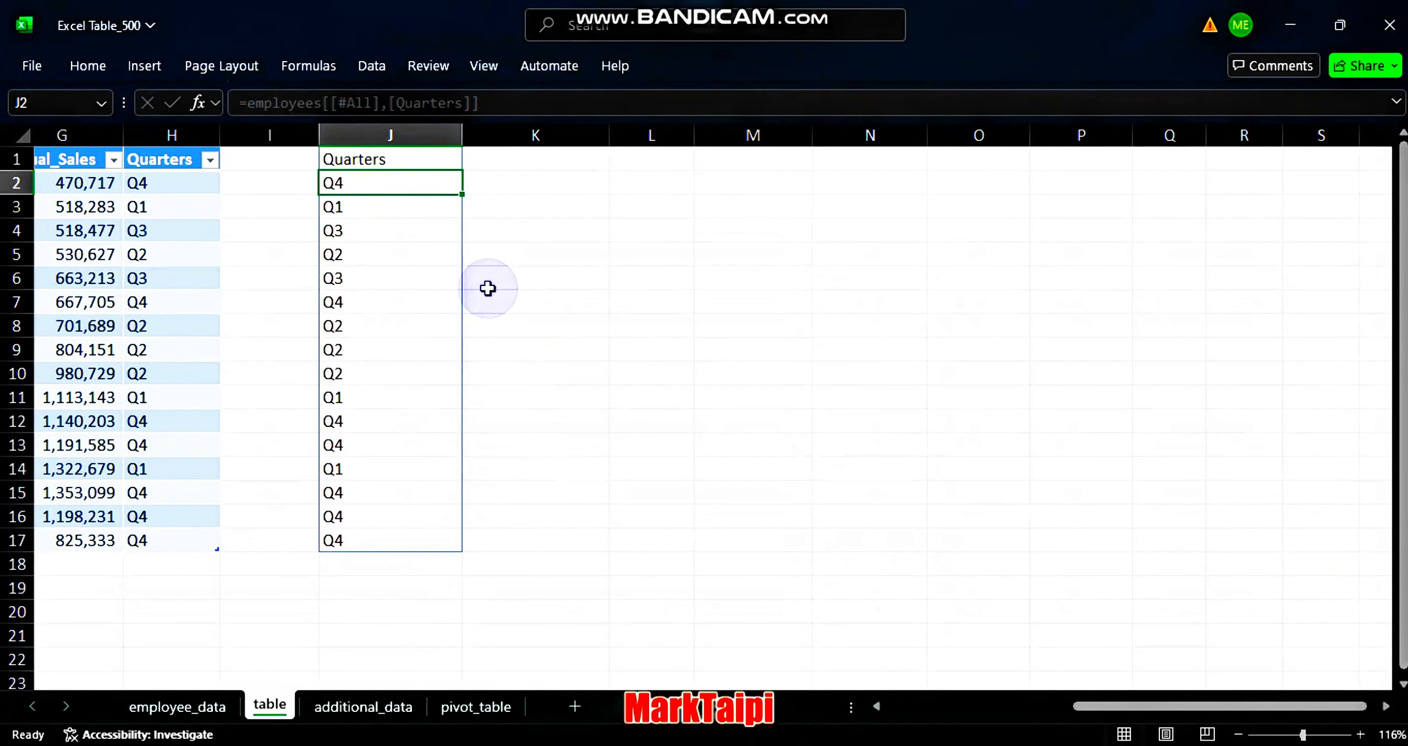
{"action": "double_click", "coordinate": [363, 159]}
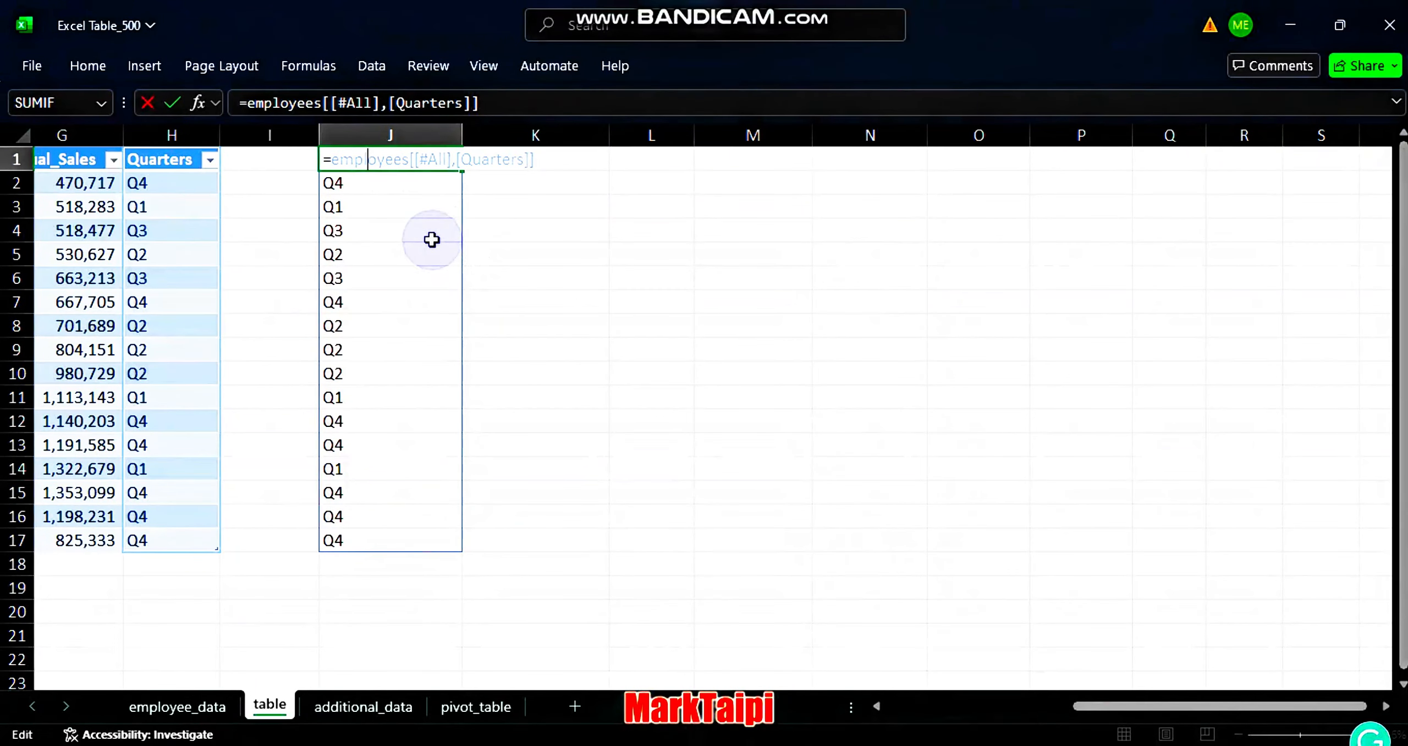
{"action": "left_click", "coordinate": [518, 214]}
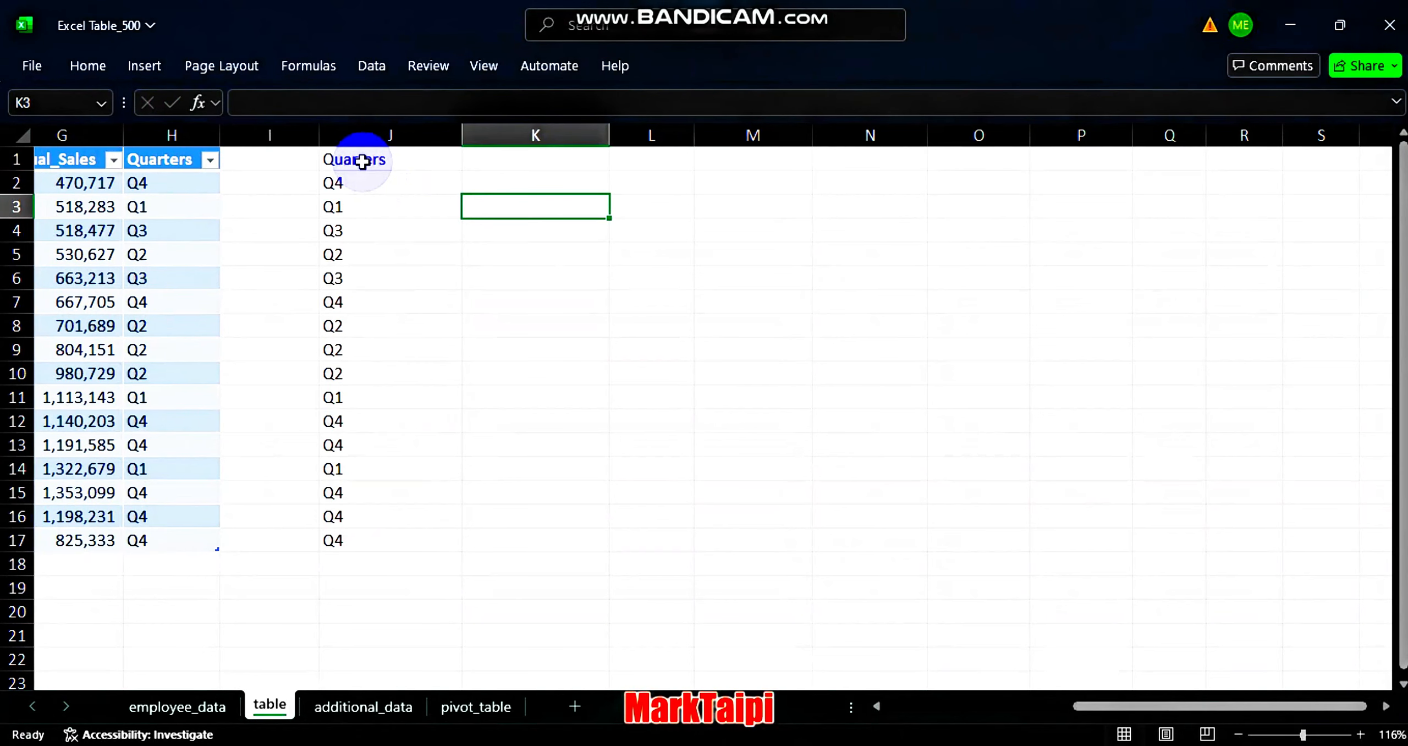
Reference the Quarters column with its header in cell K1 by selecting H1:H17, giving =employees[[#All],[Quarters]]
{"action": "left_click", "coordinate": [499, 165]}
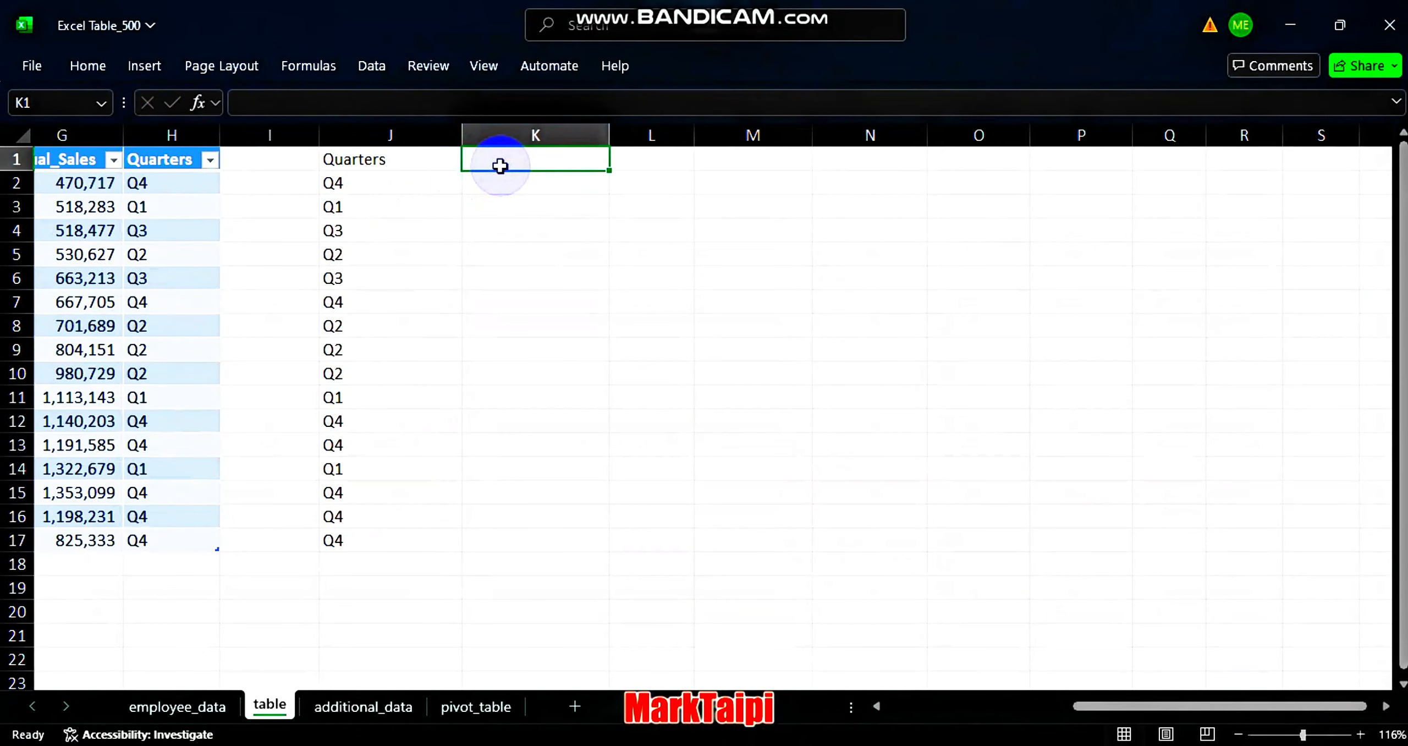
{"action": "type", "text": "="}
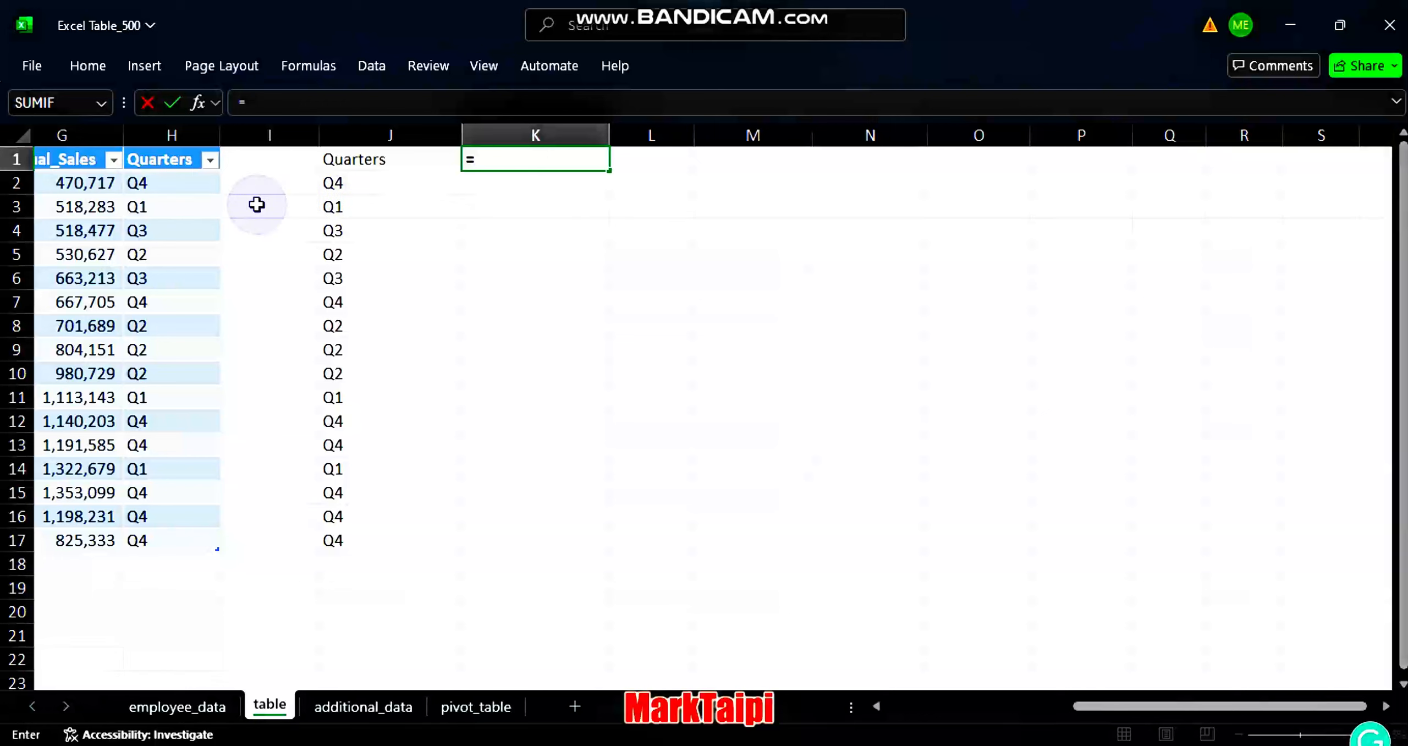
{"action": "left_click_drag", "start_coordinate": [182, 157], "coordinate": [204, 538]}
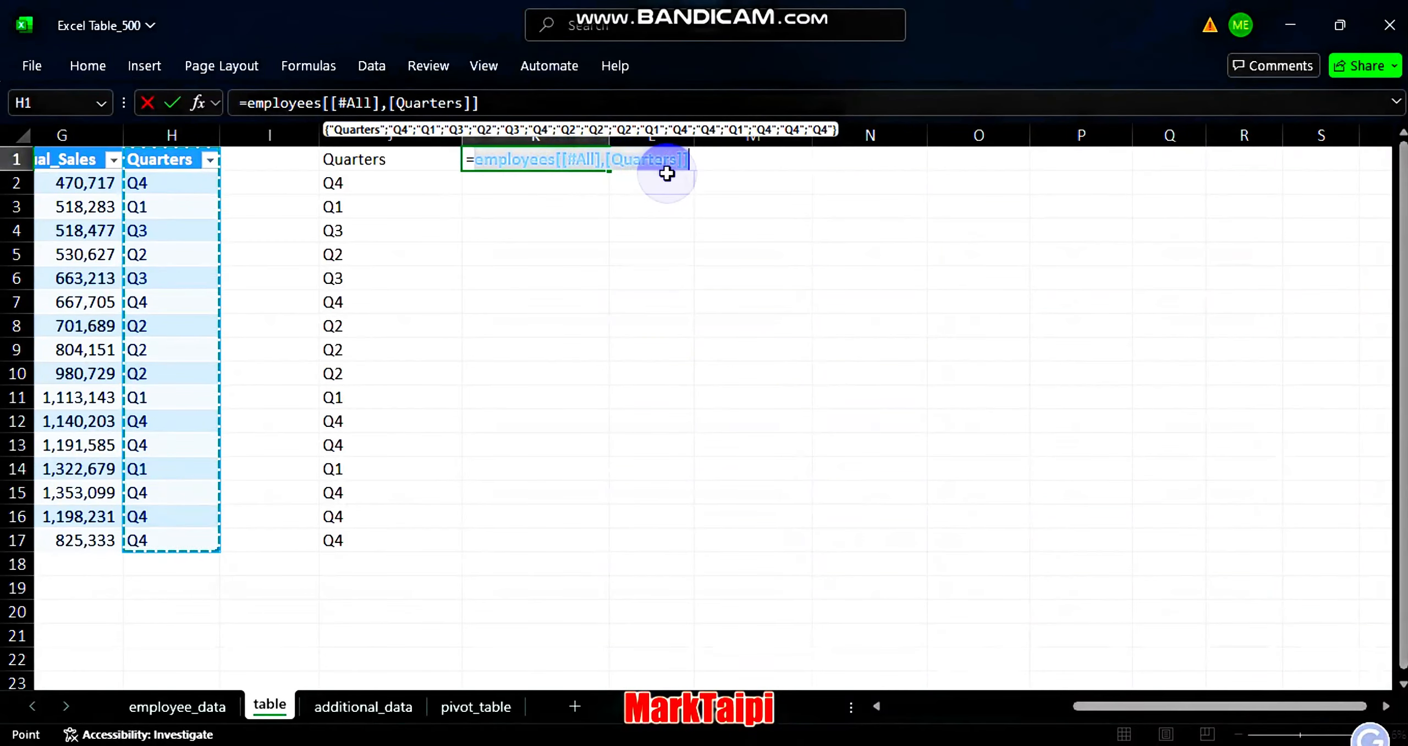
{"action": "key", "text": "Return"}
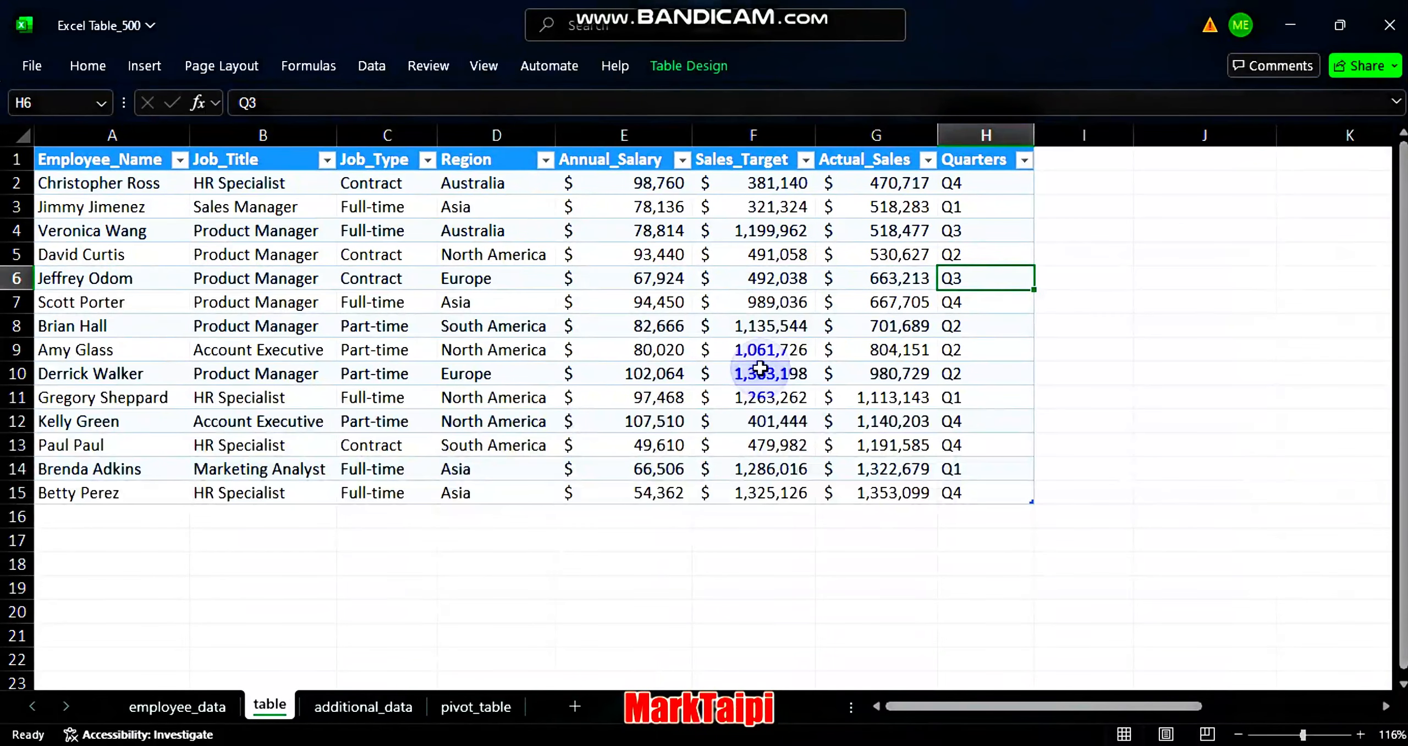
Add a Total Row to the employees table
{"action": "left_click", "coordinate": [687, 82]}
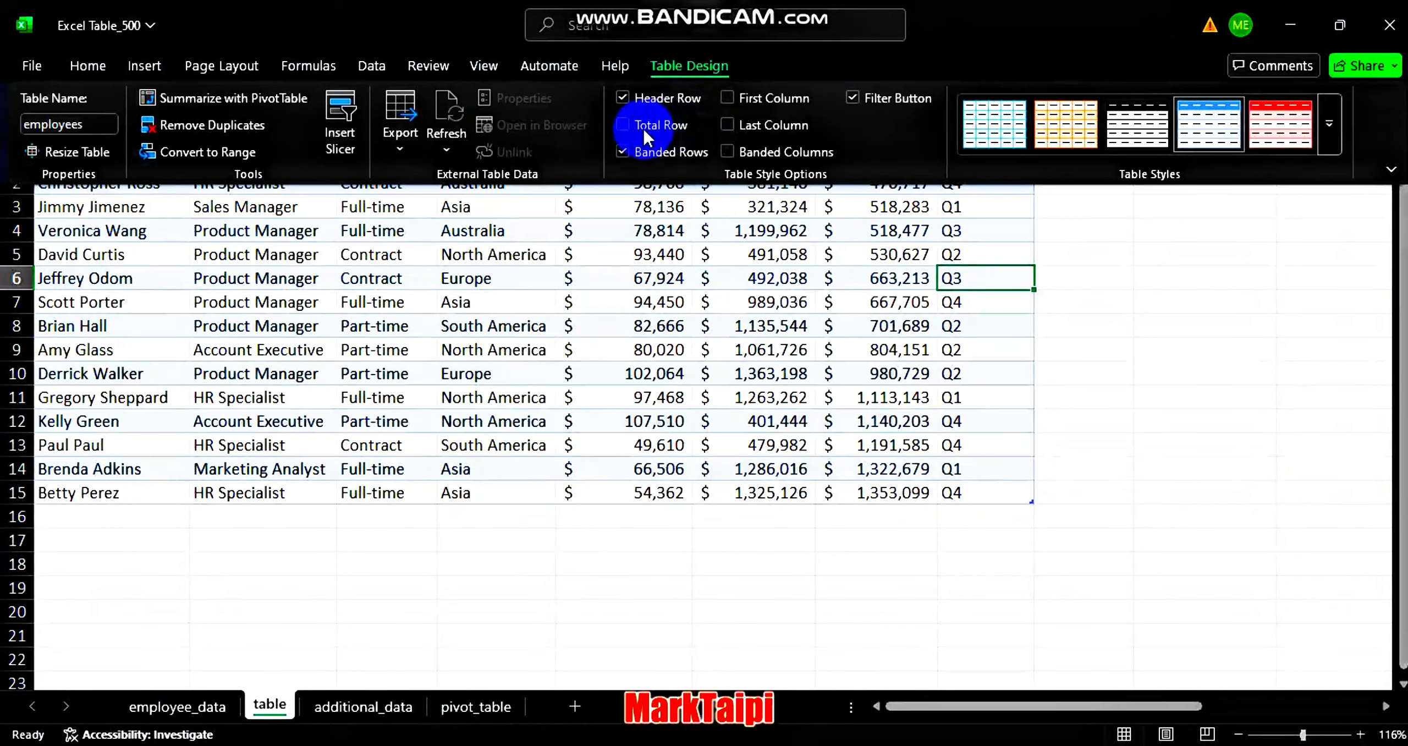
{"action": "left_click", "coordinate": [623, 126]}
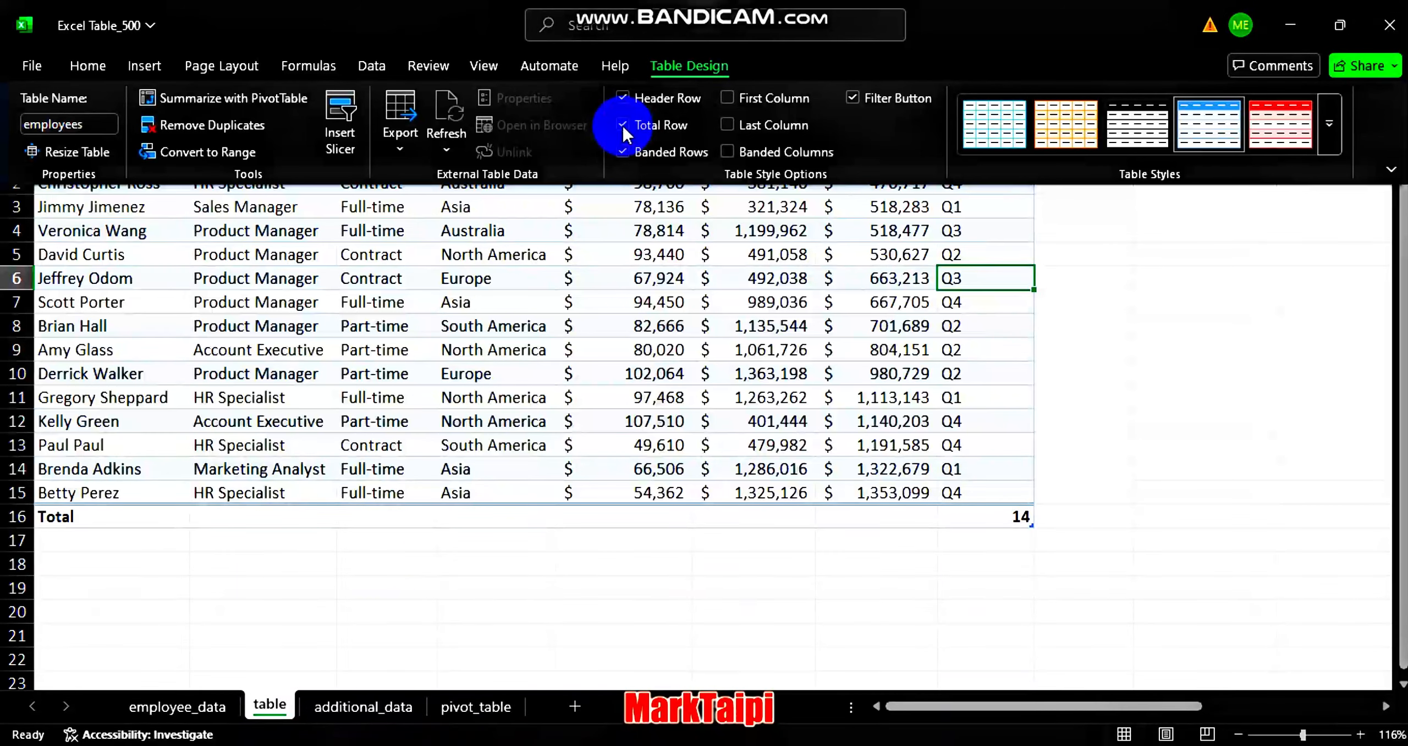
{"action": "left_click", "coordinate": [702, 285]}
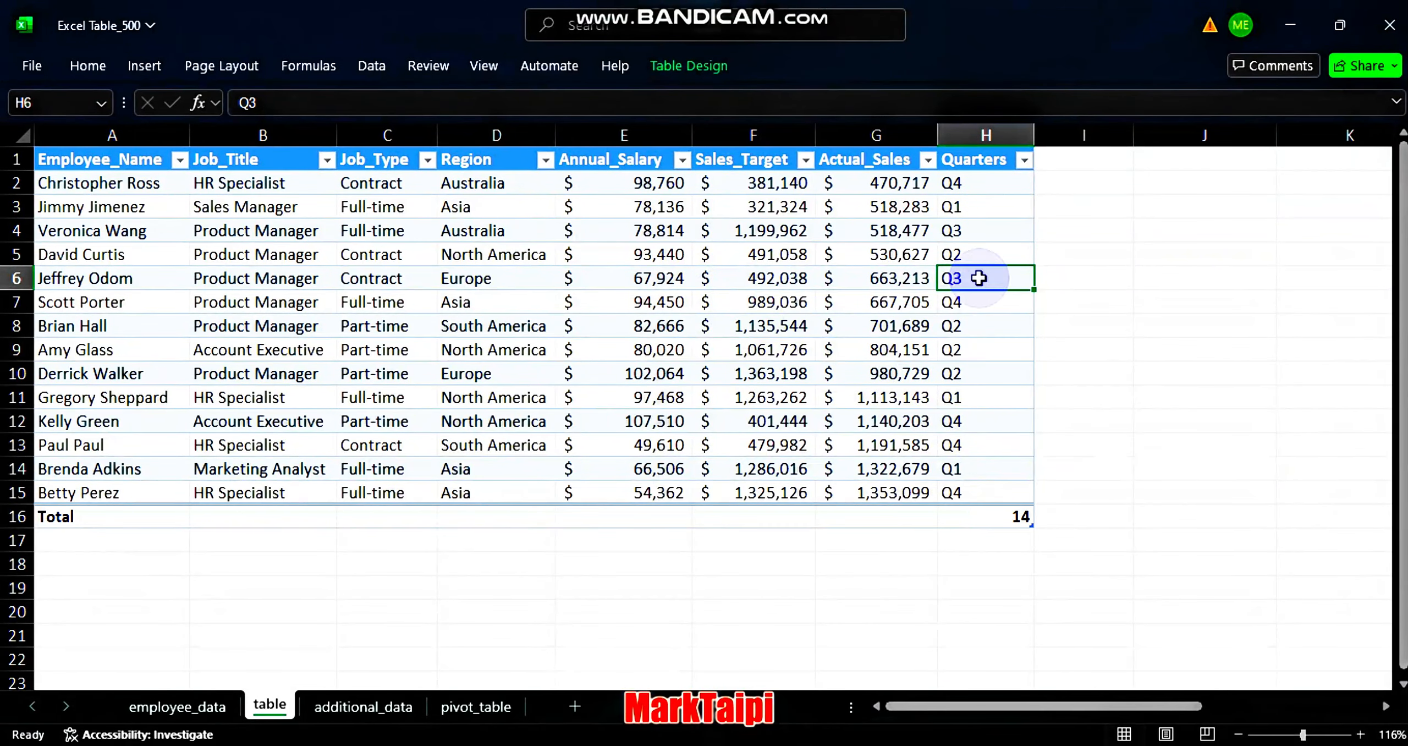
Try Min and Sum as the Actual_Sales total in G16, ending on the StdDev function
{"action": "left_click", "coordinate": [895, 517]}
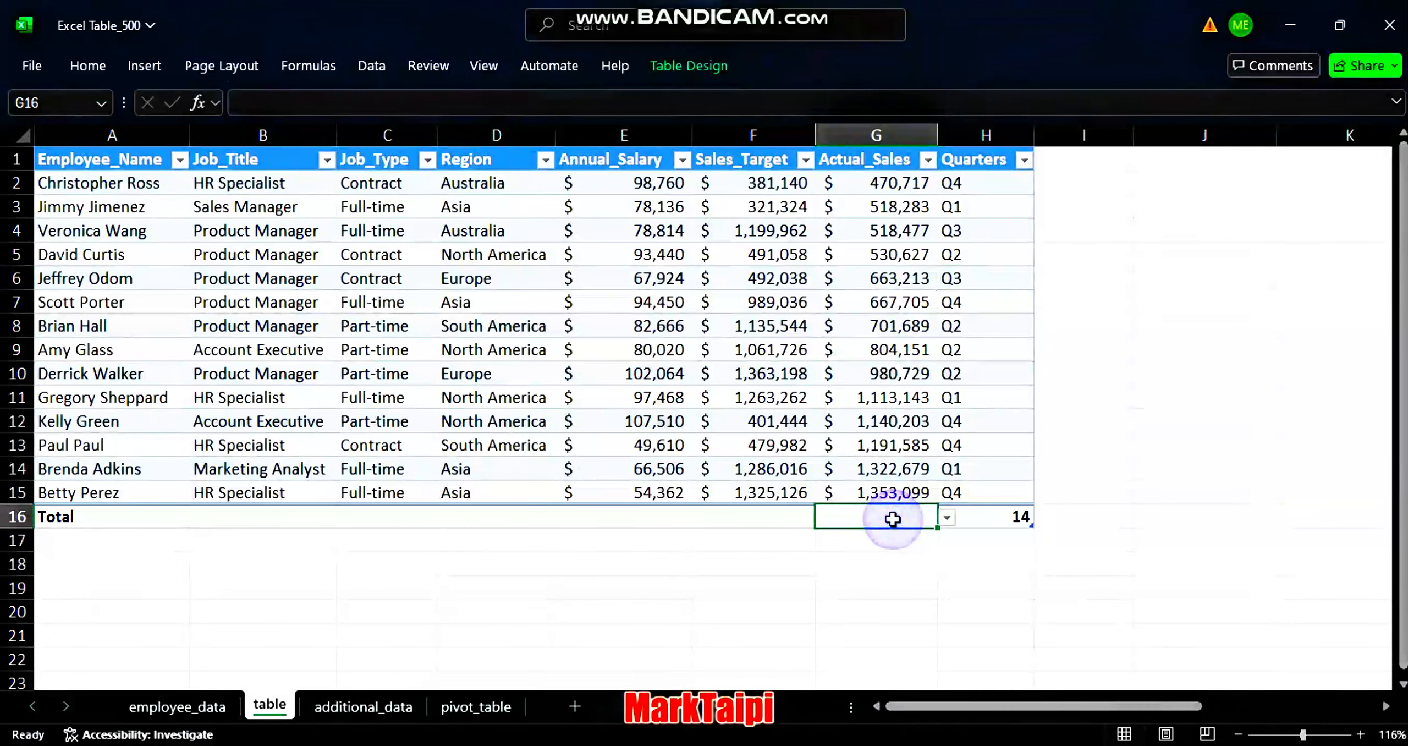
{"action": "left_click", "coordinate": [947, 519]}
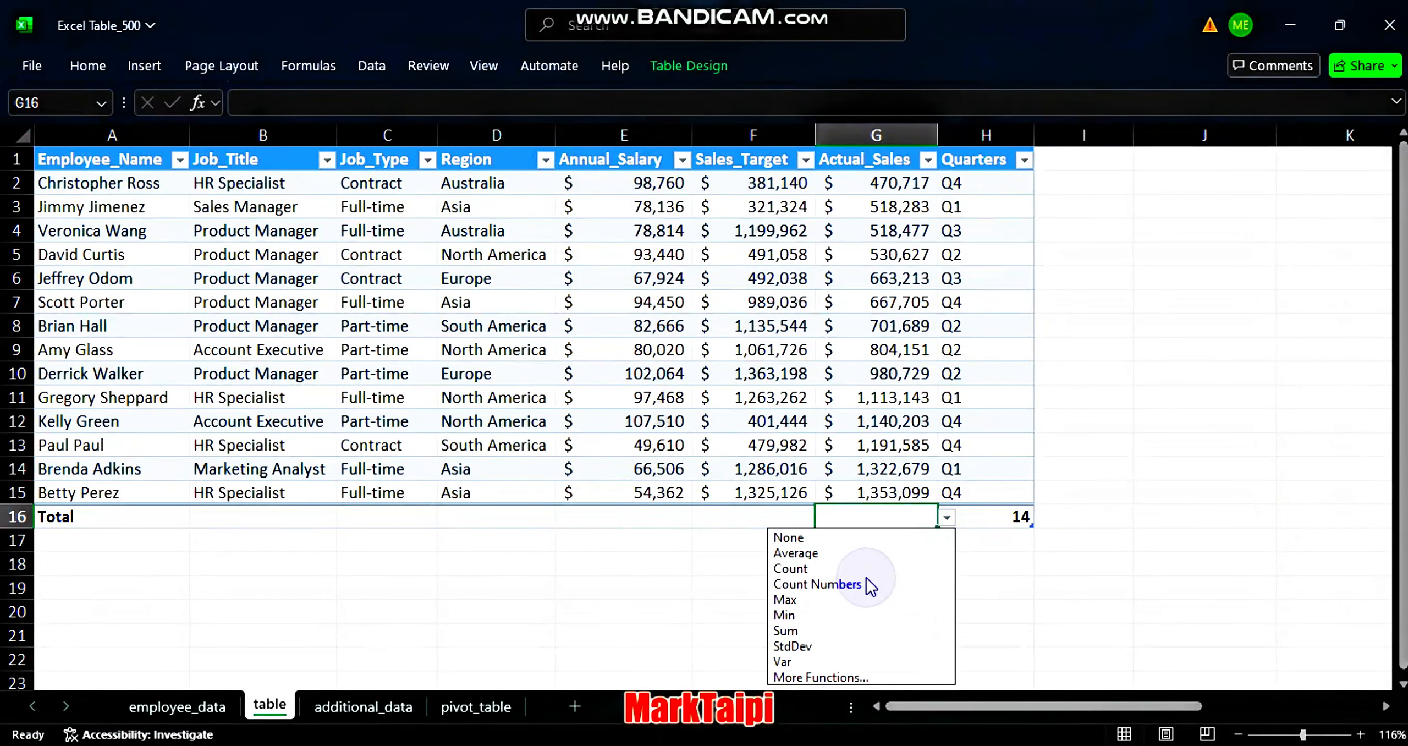
{"action": "left_click", "coordinate": [802, 611]}
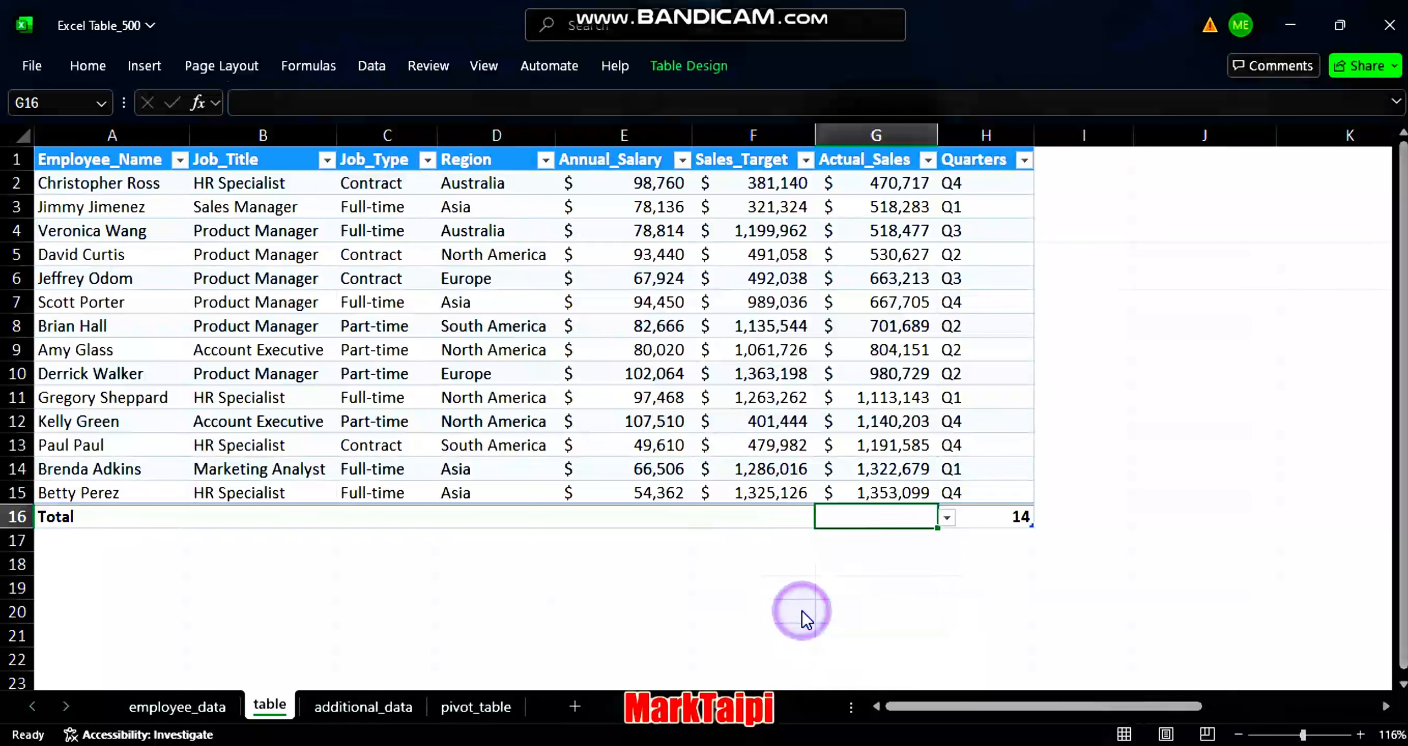
{"action": "left_click", "coordinate": [946, 518]}
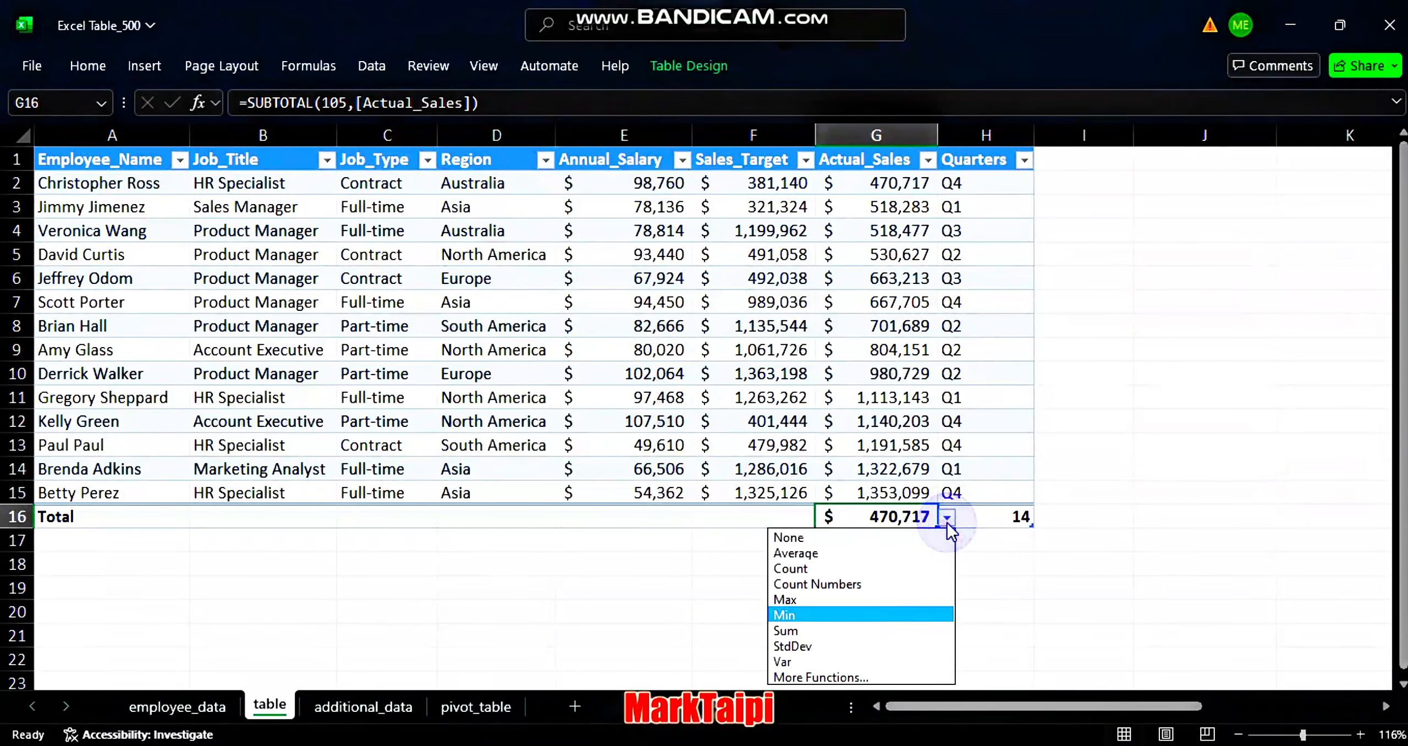
{"action": "left_click", "coordinate": [798, 635]}
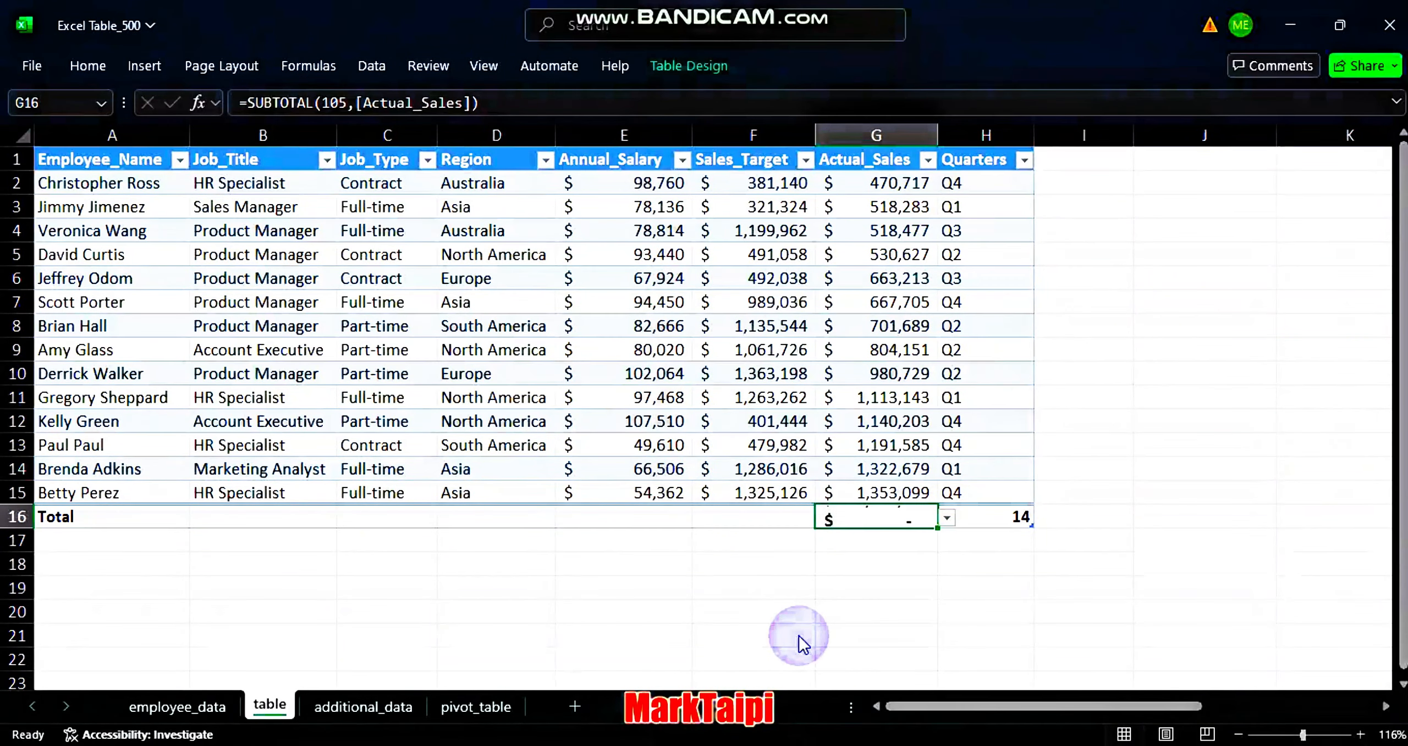
{"action": "left_click", "coordinate": [947, 517]}
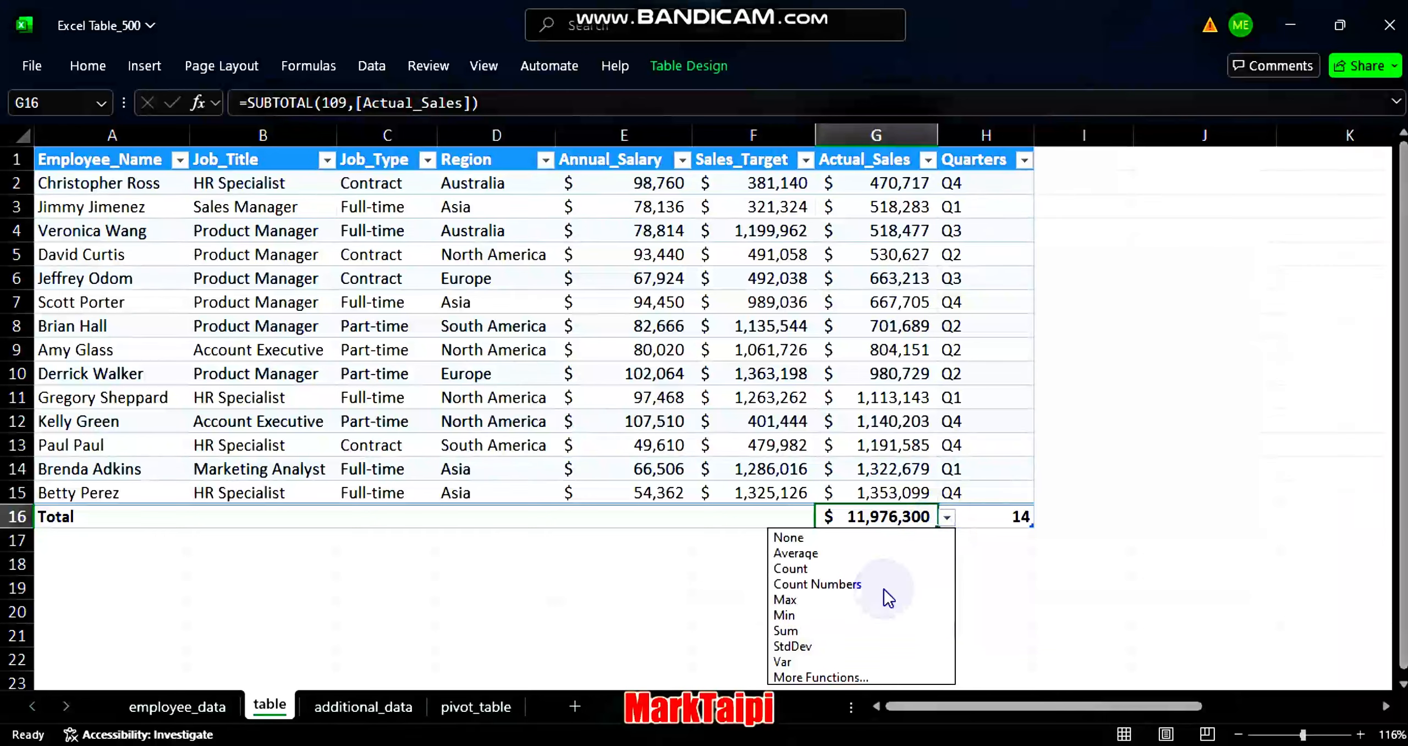
{"action": "left_click", "coordinate": [818, 643]}
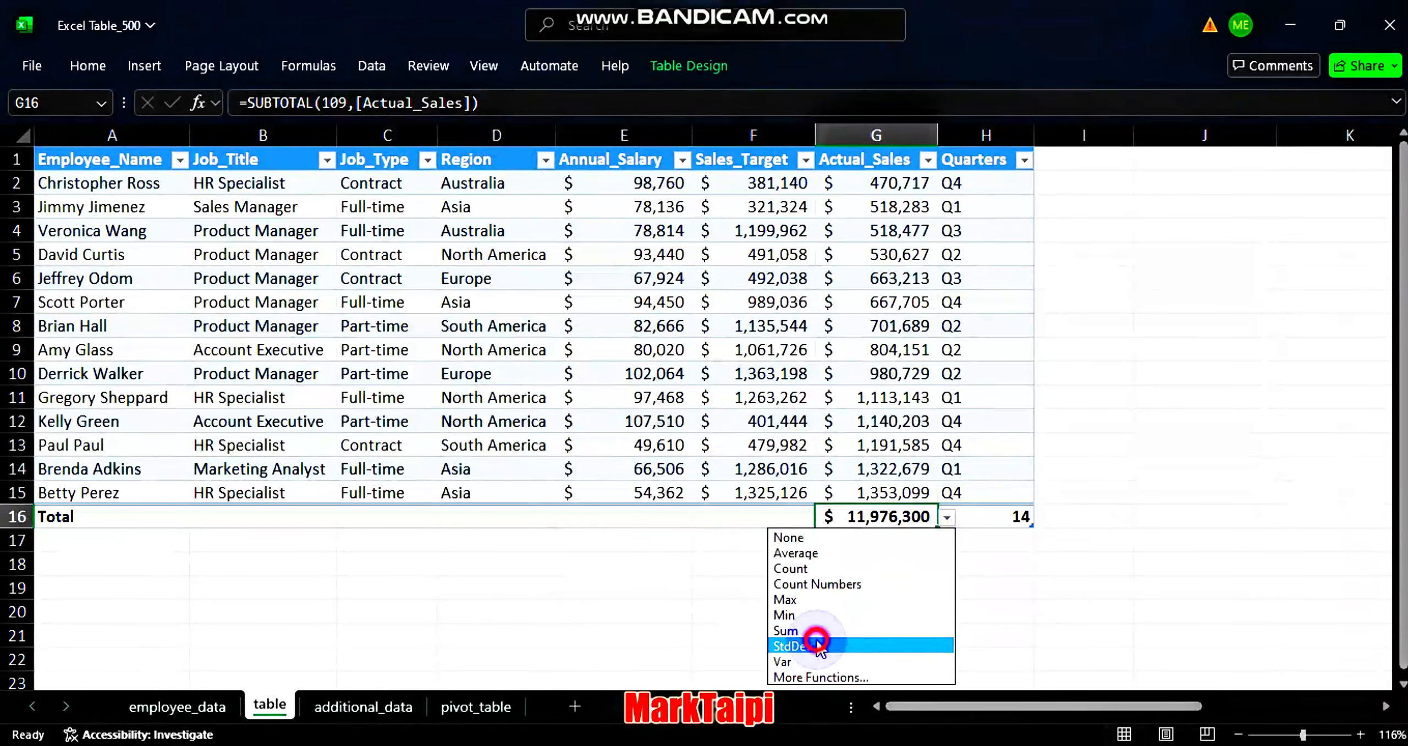
Look at the additional functions offered for the Actual_Sales total, close the dialog, and inspect the formula in G16
{"action": "left_click", "coordinate": [947, 519]}
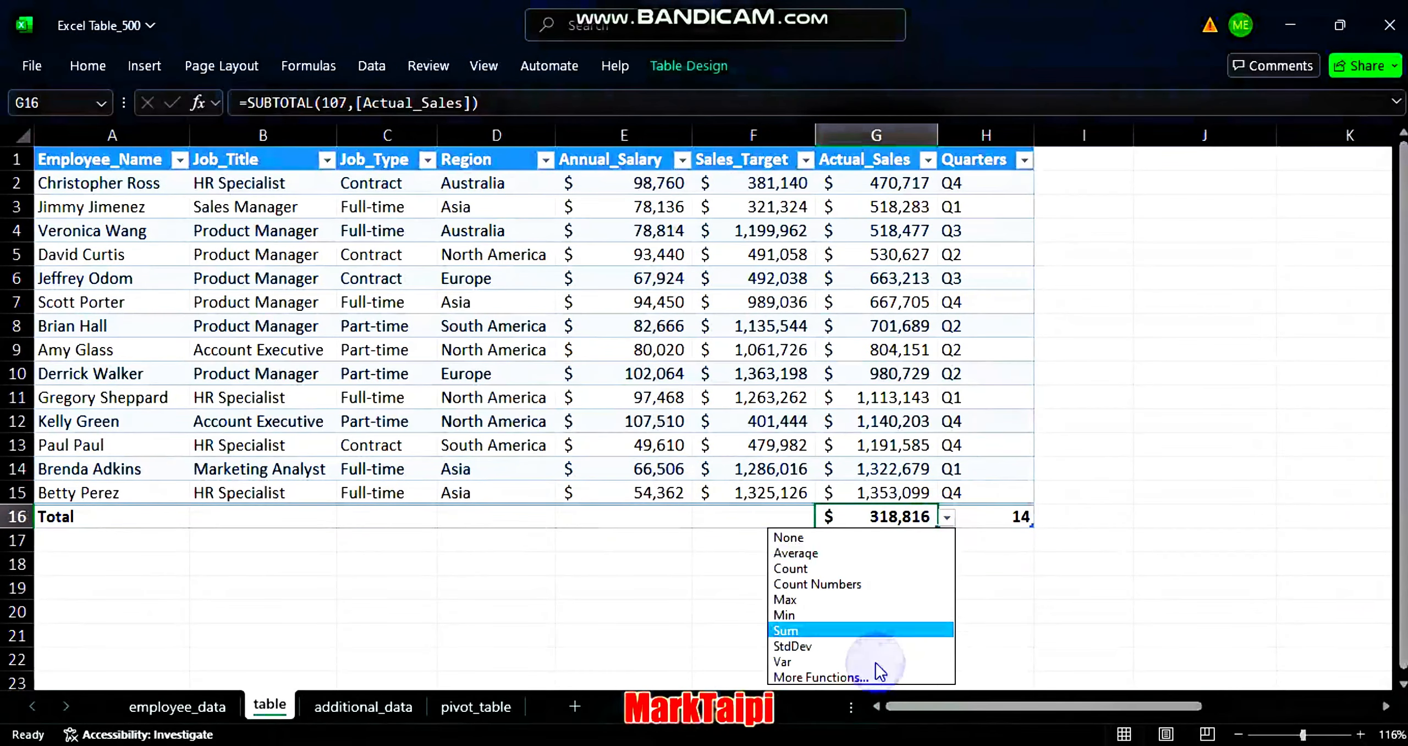
{"action": "left_click", "coordinate": [850, 677]}
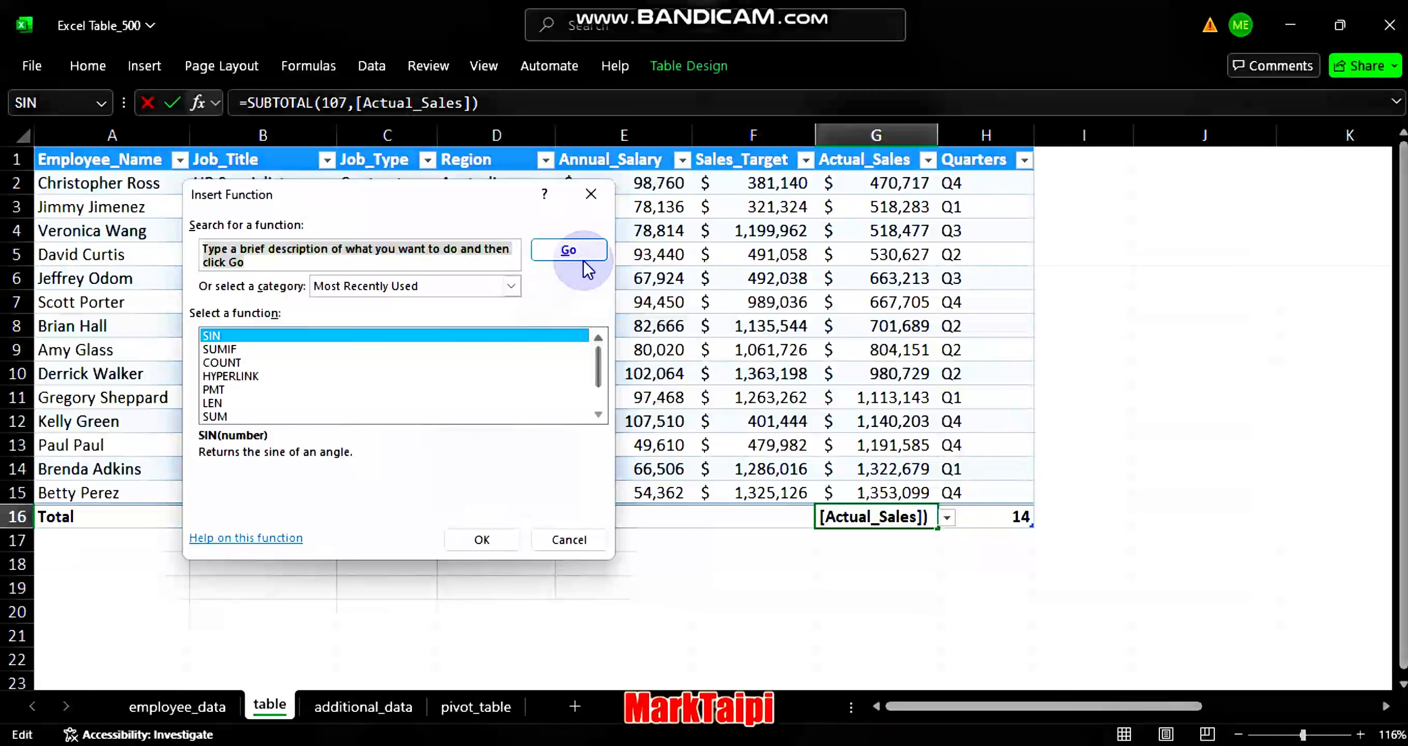
{"action": "left_click", "coordinate": [590, 194]}
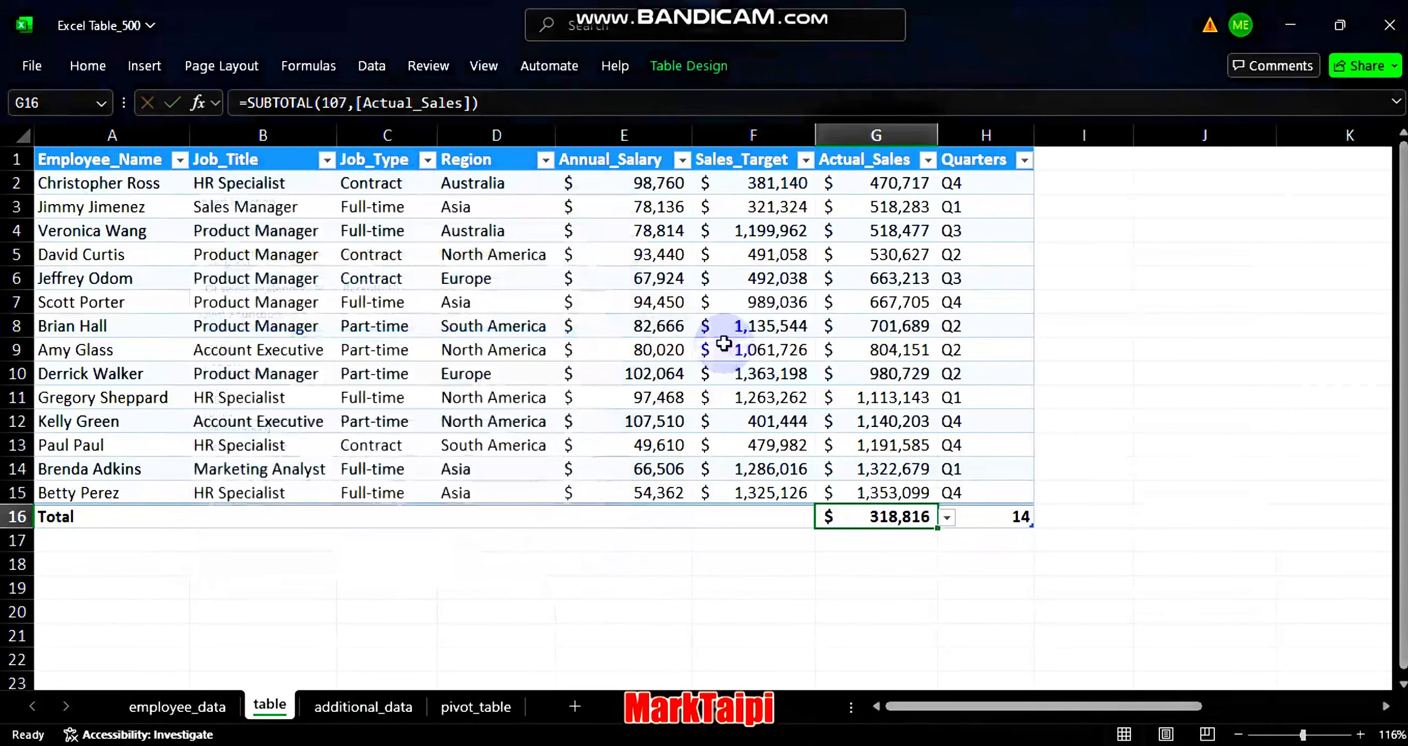
{"action": "double_click", "coordinate": [886, 518]}
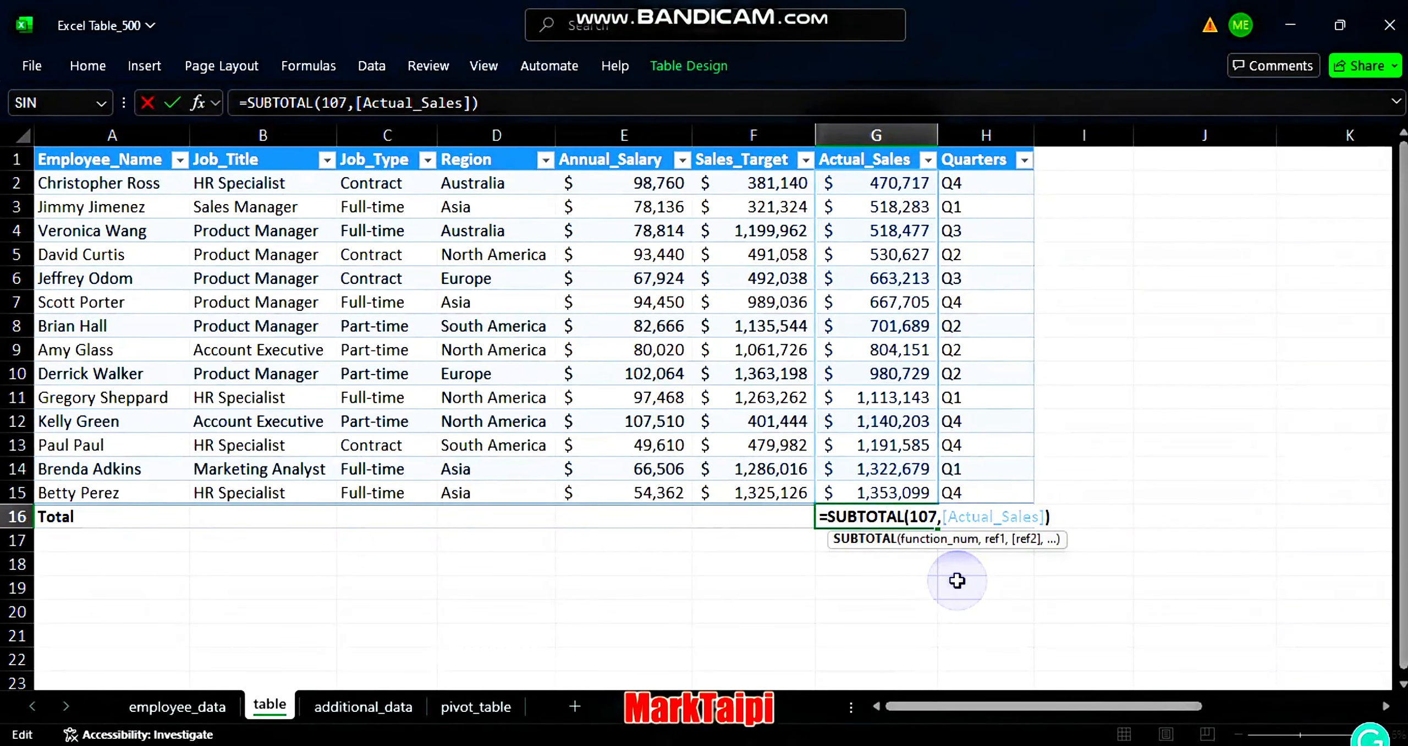
{"action": "left_click", "coordinate": [988, 585]}
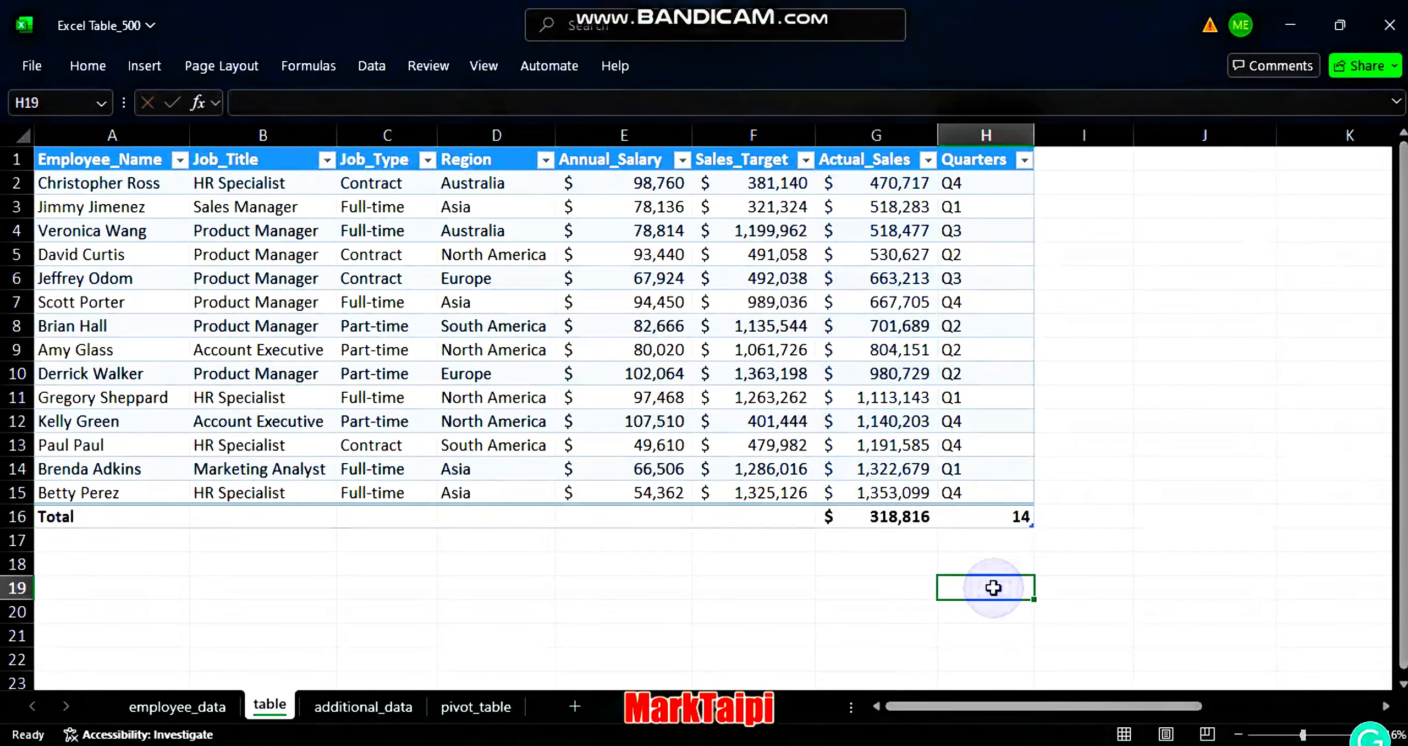
Re-enter the Actual_Sales total in G16 manually as a SUBTOTAL formula with function 107 - STDEV.S over the Actual_Sales column
{"action": "left_click", "coordinate": [898, 516]}
{"action": "type", "text": "="}
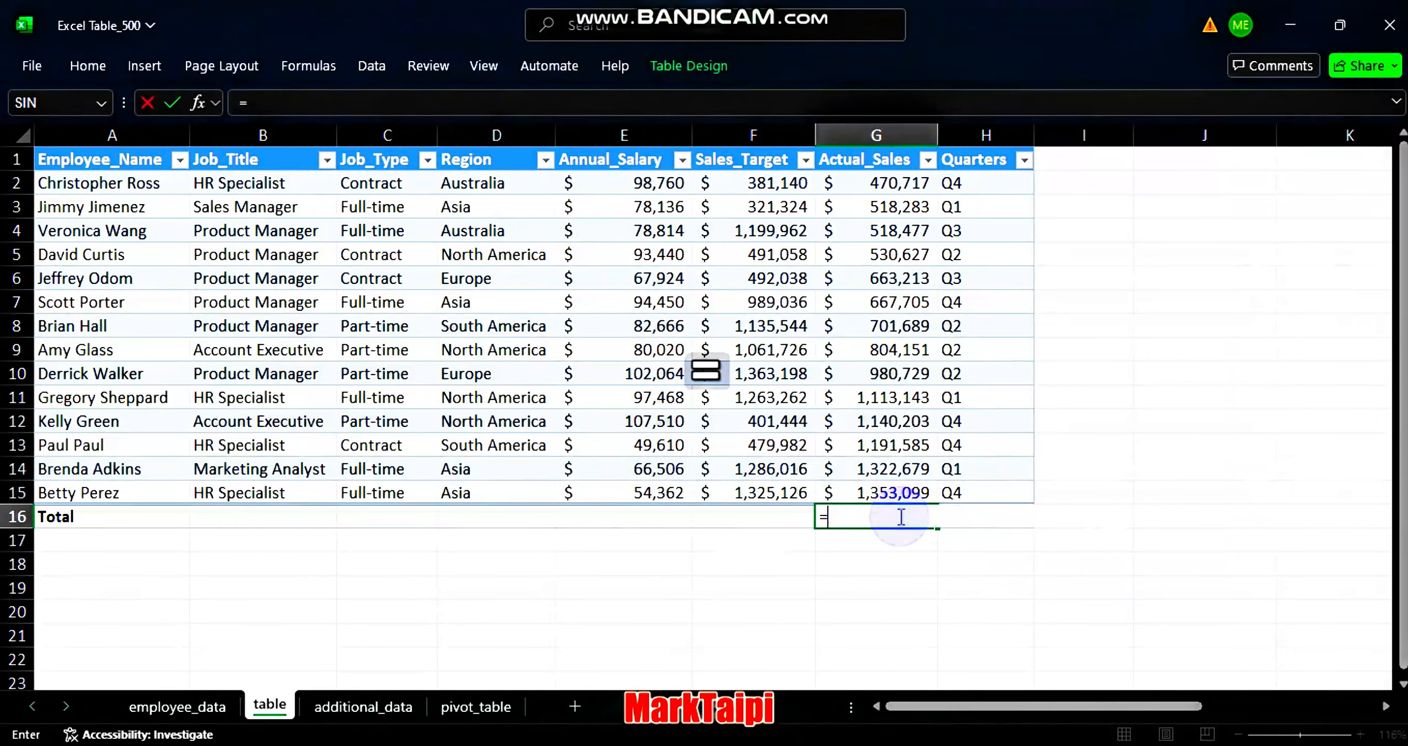
{"action": "type", "text": "SUBTO"}
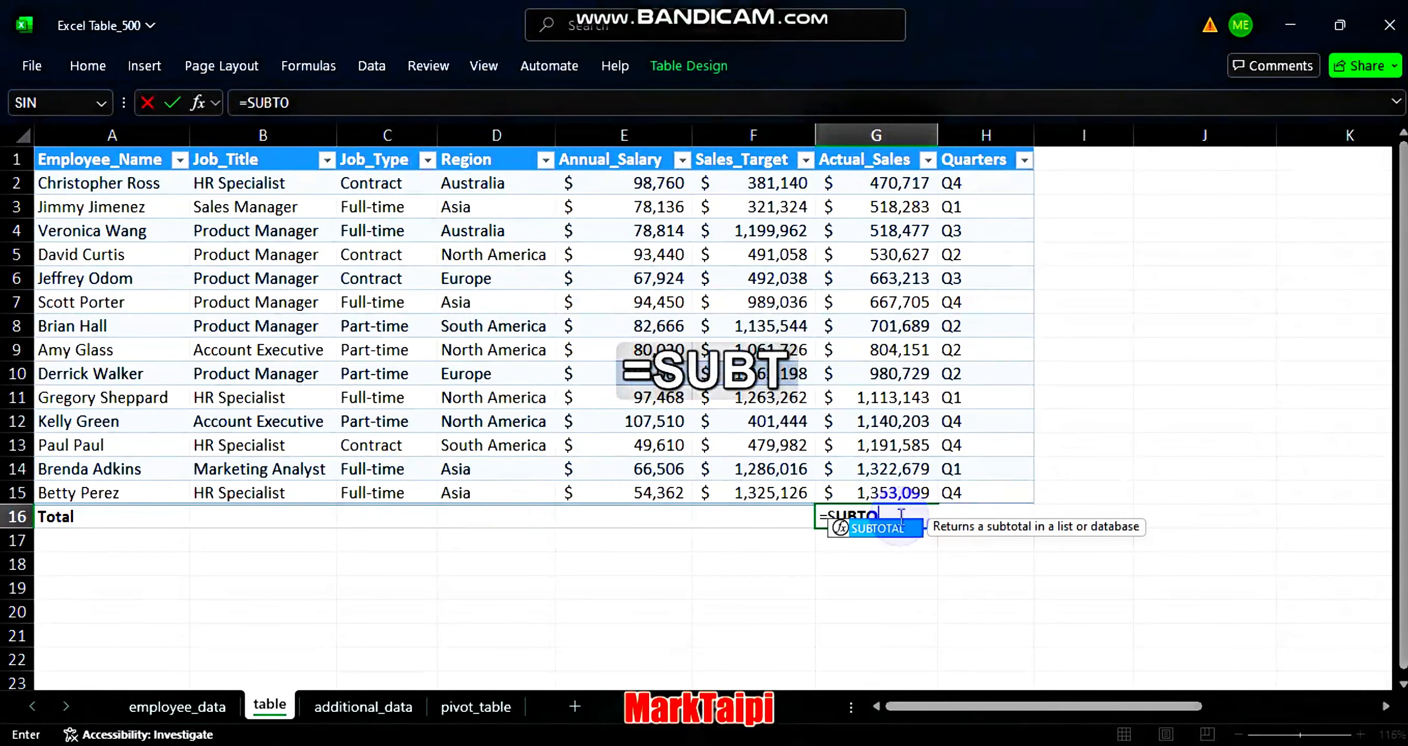
{"action": "key", "text": "Tab"}
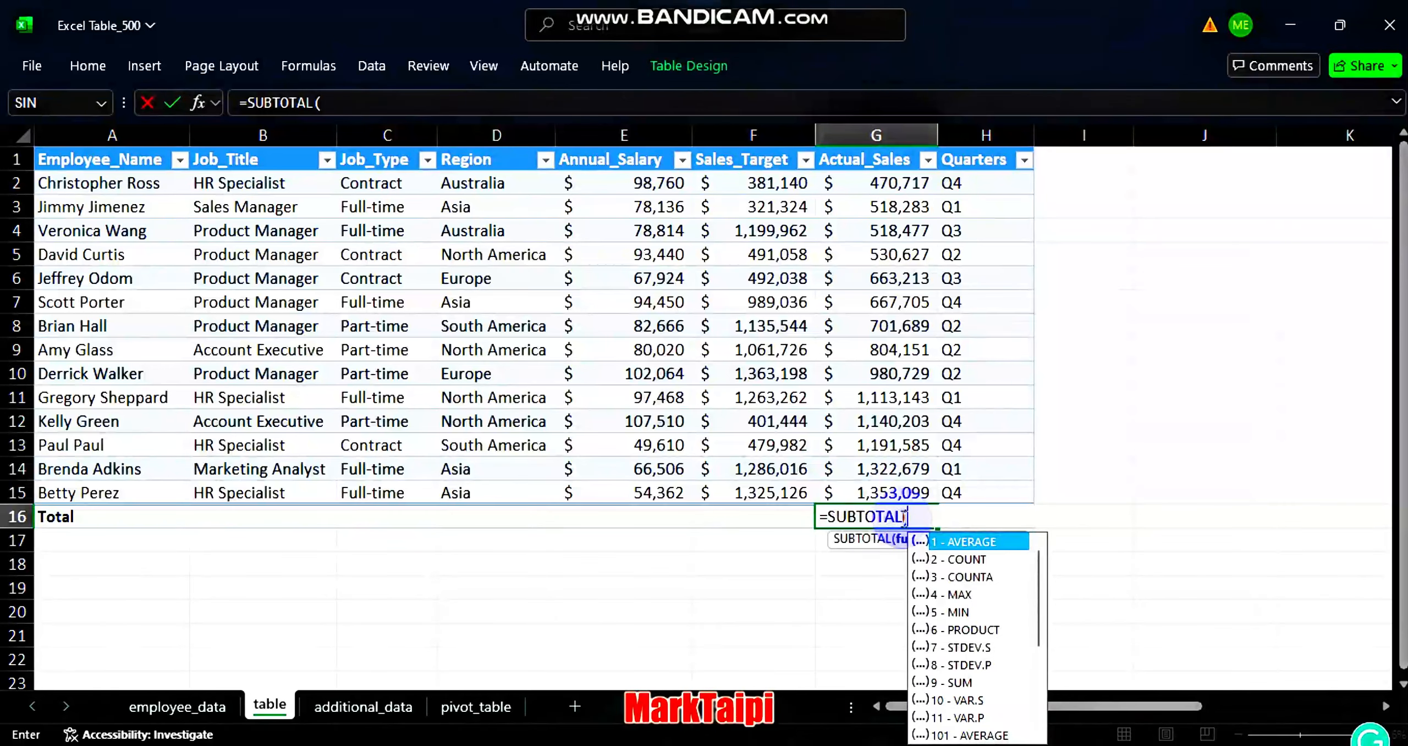
{"action": "left_click_drag", "start_coordinate": [1040, 582], "coordinate": [1040, 629]}
{"action": "left_click_drag", "start_coordinate": [1040, 631], "coordinate": [1044, 667]}
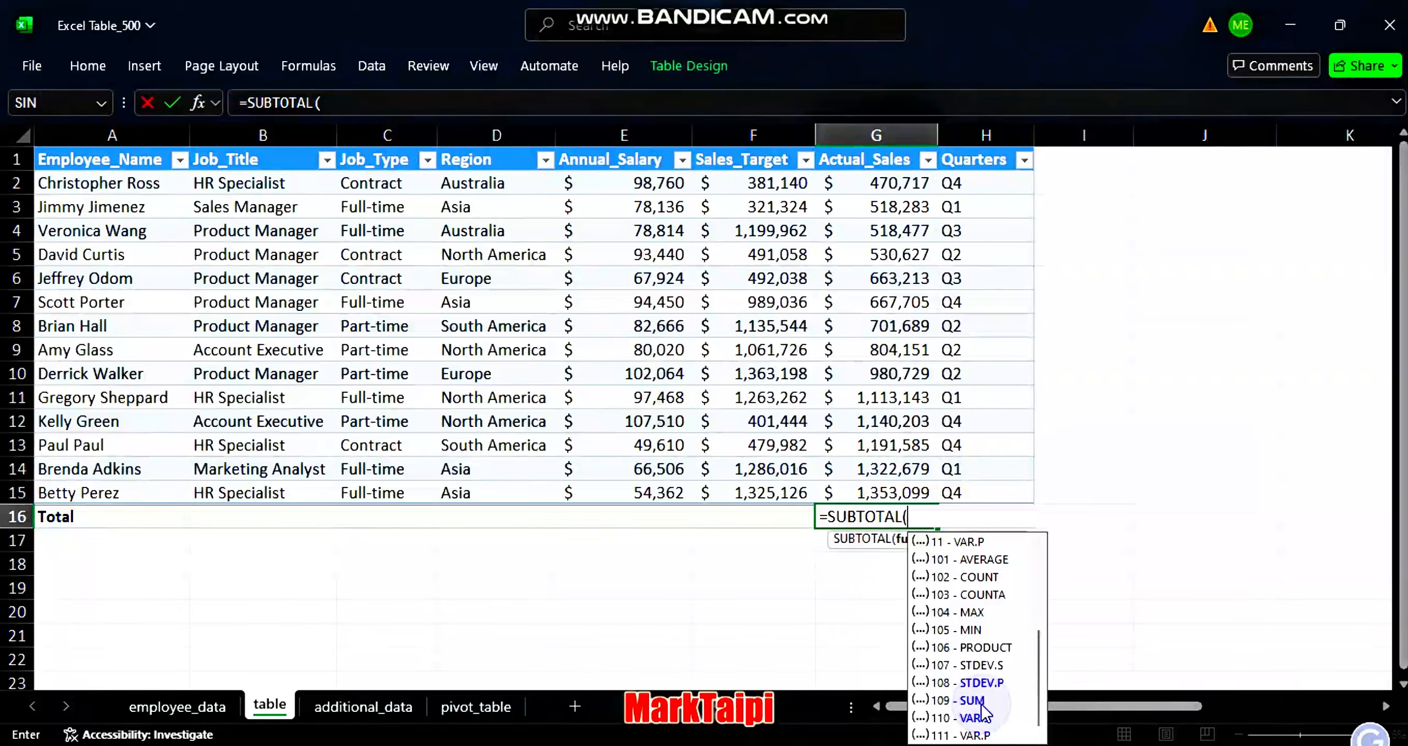
{"action": "left_click", "coordinate": [984, 666]}
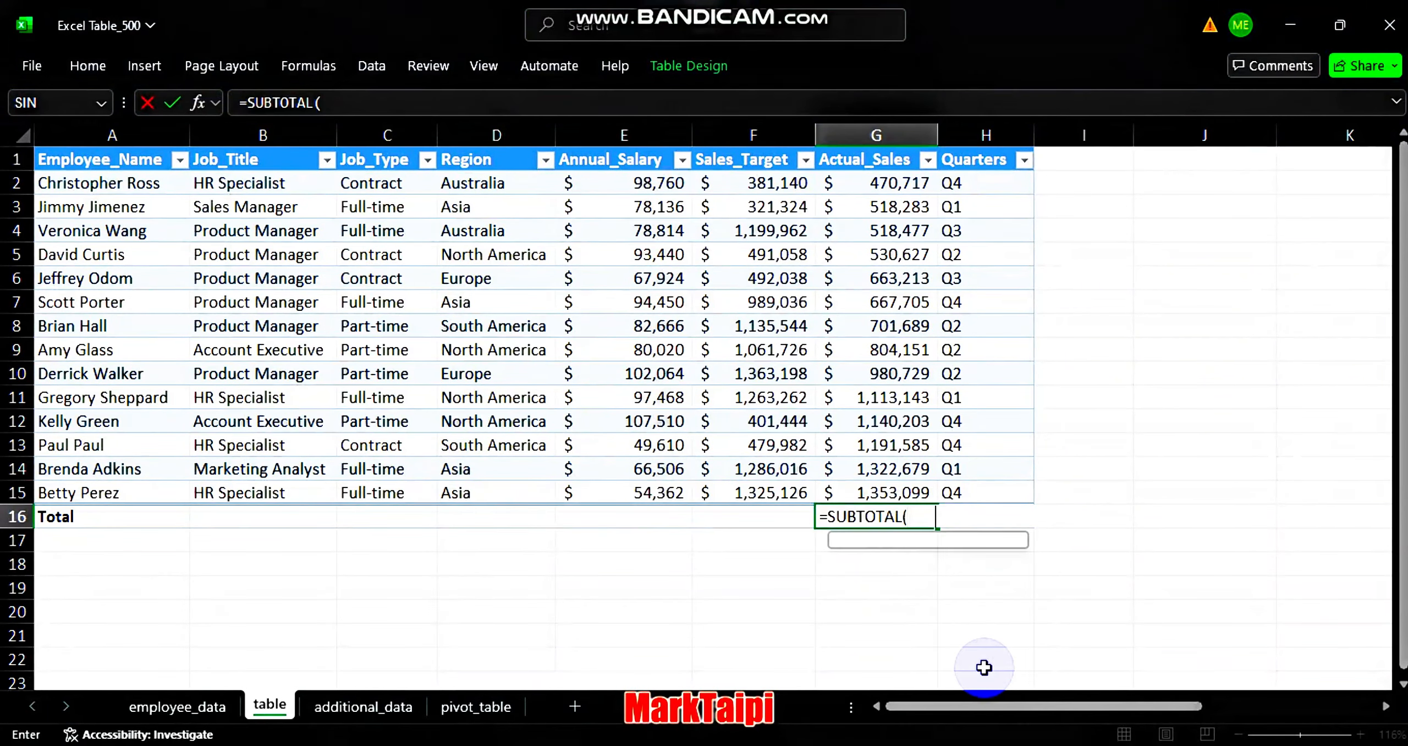
{"action": "key", "text": "Tab"}
{"action": "type", "text": ","}
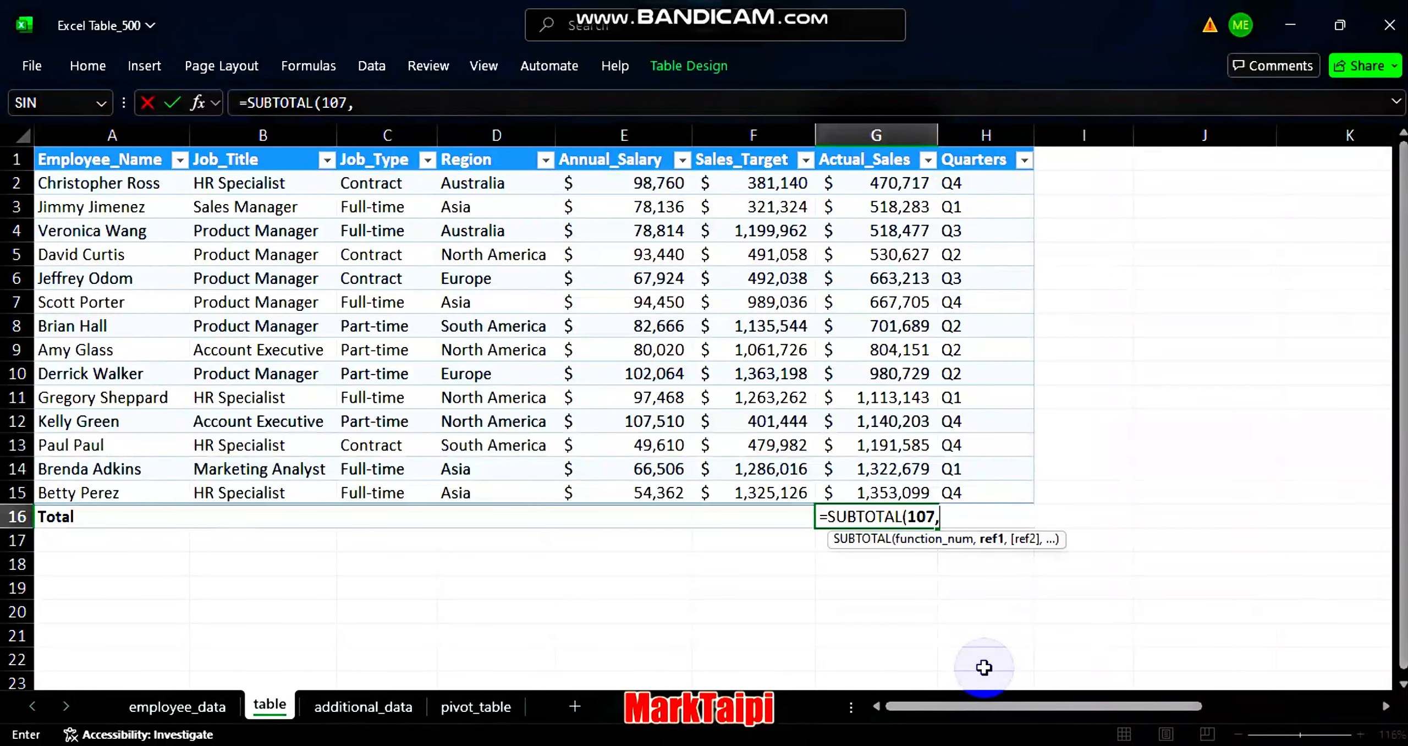
{"action": "left_click", "coordinate": [875, 144]}
{"action": "key", "text": "Return"}
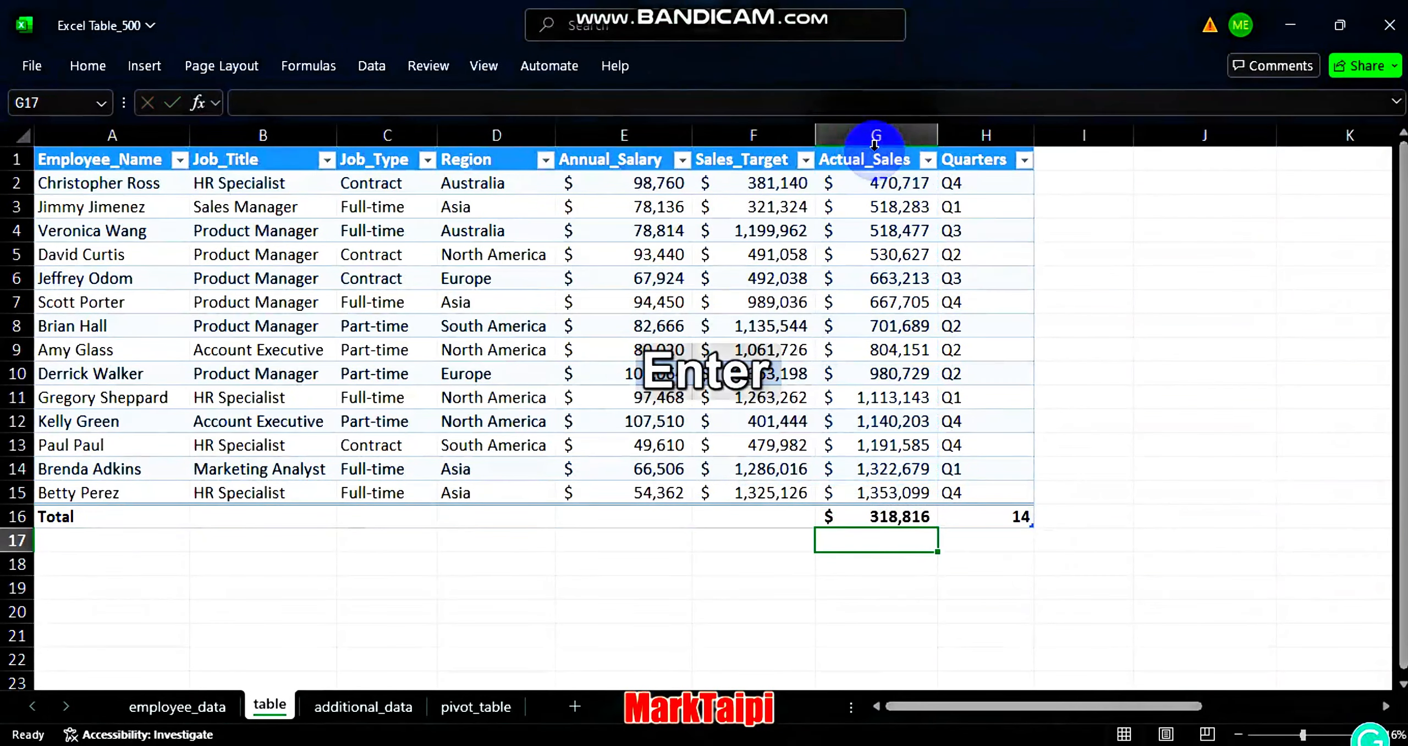
Start a new SUBTOTAL formula in G16 to review its function number options, and erase the function name
{"action": "left_click", "coordinate": [884, 515]}
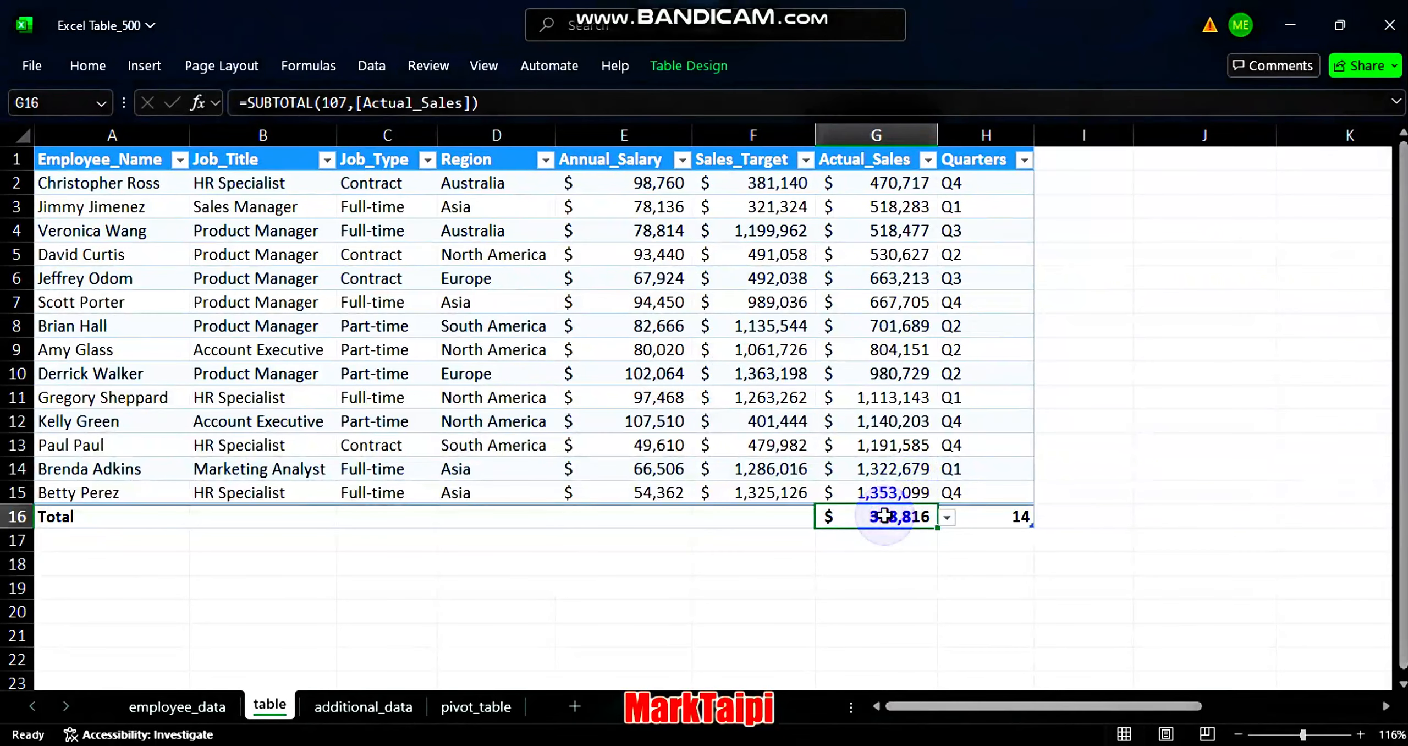
{"action": "type", "text": "="}
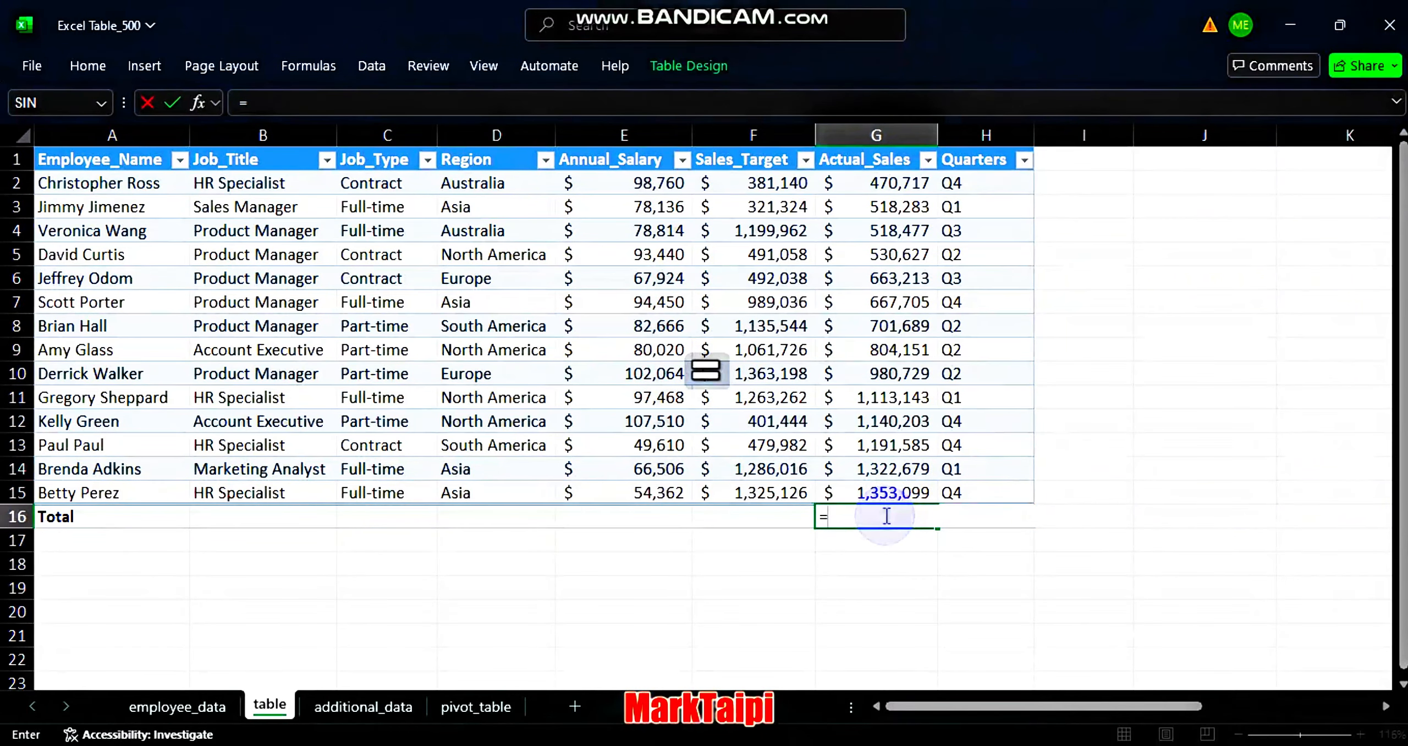
{"action": "type", "text": "SUBT"}
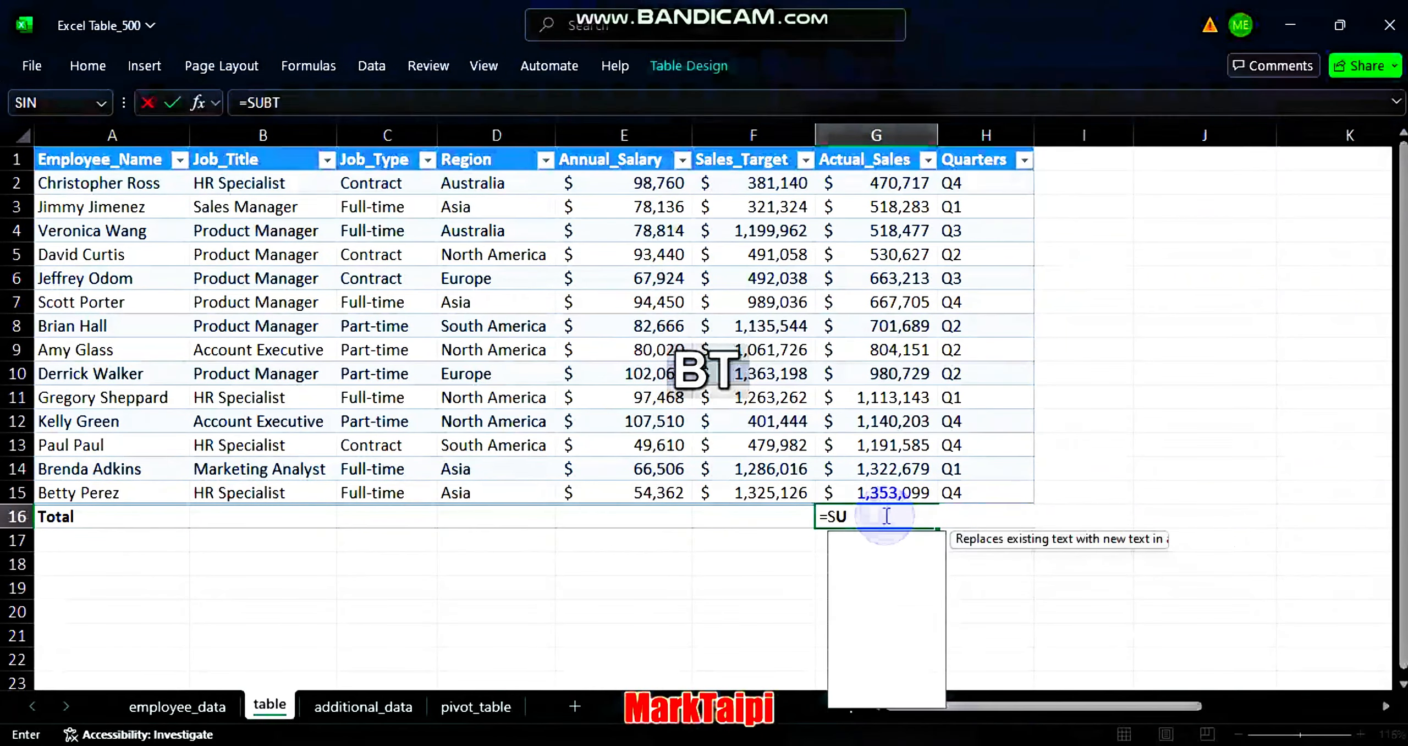
{"action": "key", "text": "Tab"}
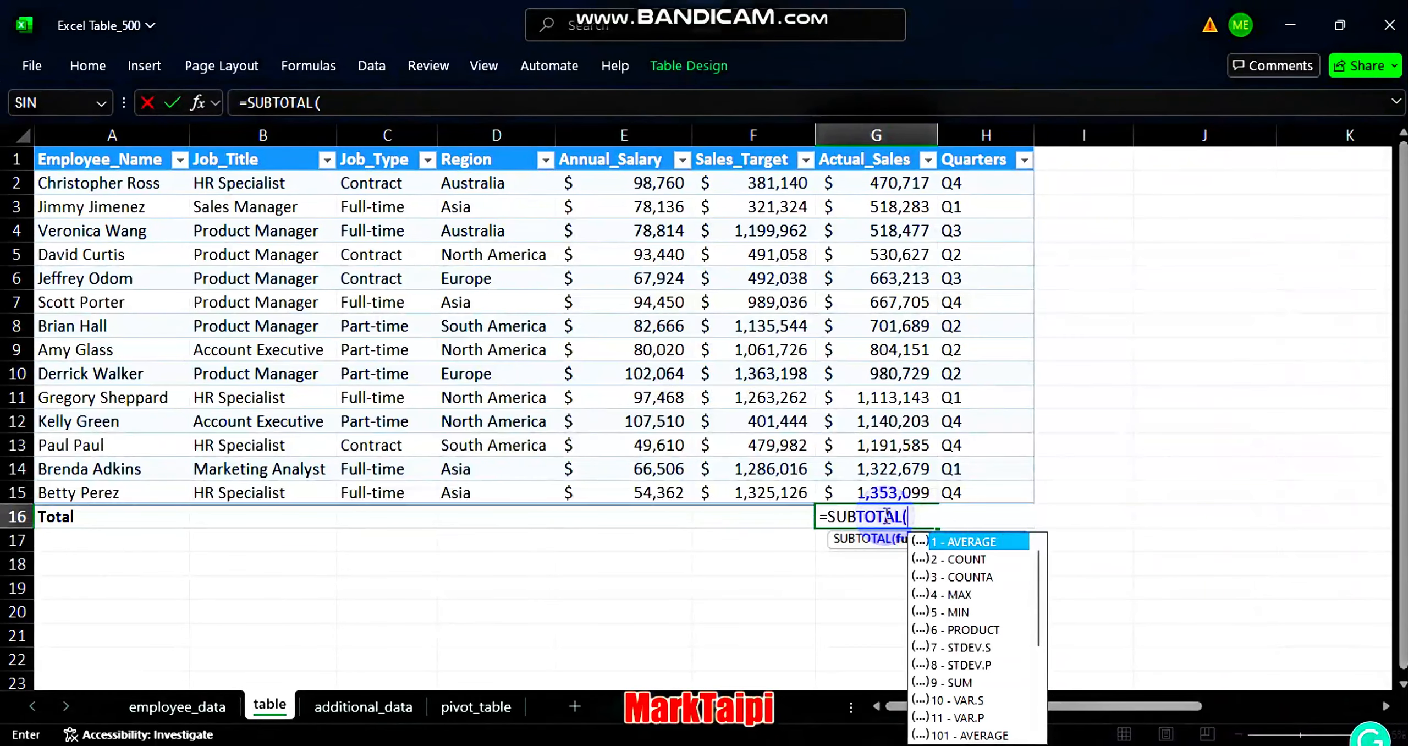
{"action": "mouse_move", "coordinate": [1039, 573]}
{"action": "left_mouse_down"}
{"action": "mouse_move", "coordinate": [1047, 640]}
{"action": "mouse_move", "coordinate": [1040, 561]}
{"action": "left_mouse_up"}
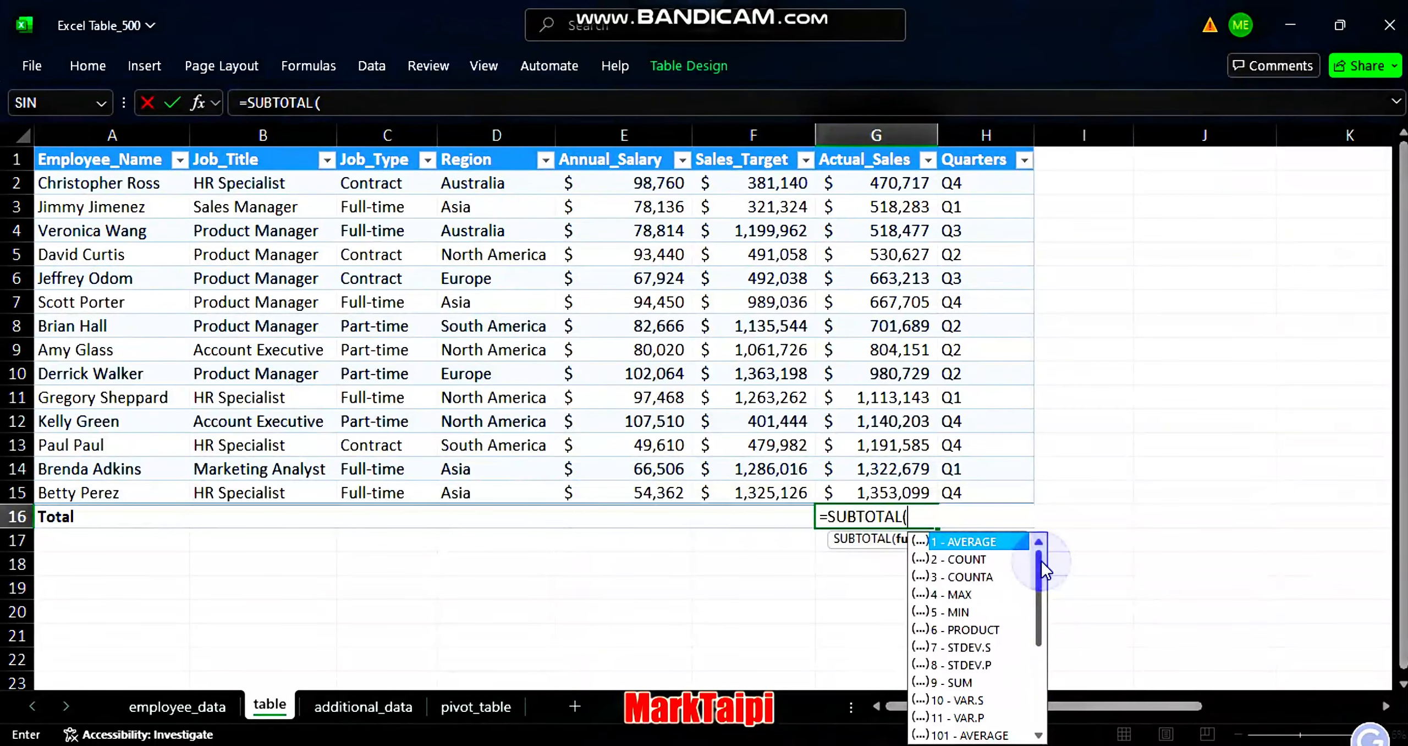
{"action": "key", "text": "BackSpace"}
{"action": "key", "text": "BackSpace"}
{"action": "key", "text": "BackSpace"}
{"action": "key", "text": "BackSpace"}
{"action": "key", "text": "BackSpace"}
{"action": "key", "text": "BackSpace"}
{"action": "key", "text": "BackSpace"}
{"action": "key", "text": "BackSpace"}
{"action": "key", "text": "BackSpace"}
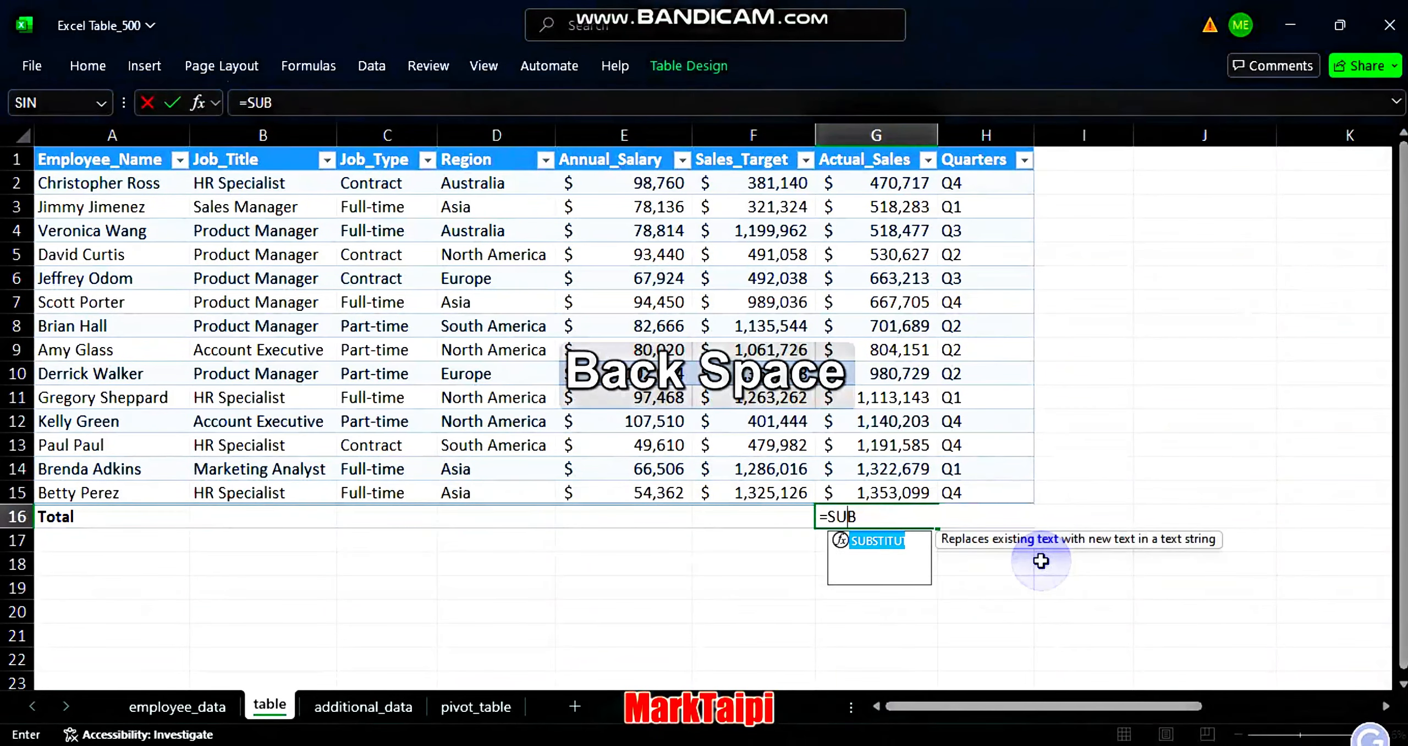
Enter an AGGREGATE formula in G16 using function 12 - MEDIAN and option 4 - Ignore nothing over the Actual_Sales column
{"action": "type", "text": "AGGREGAT"}
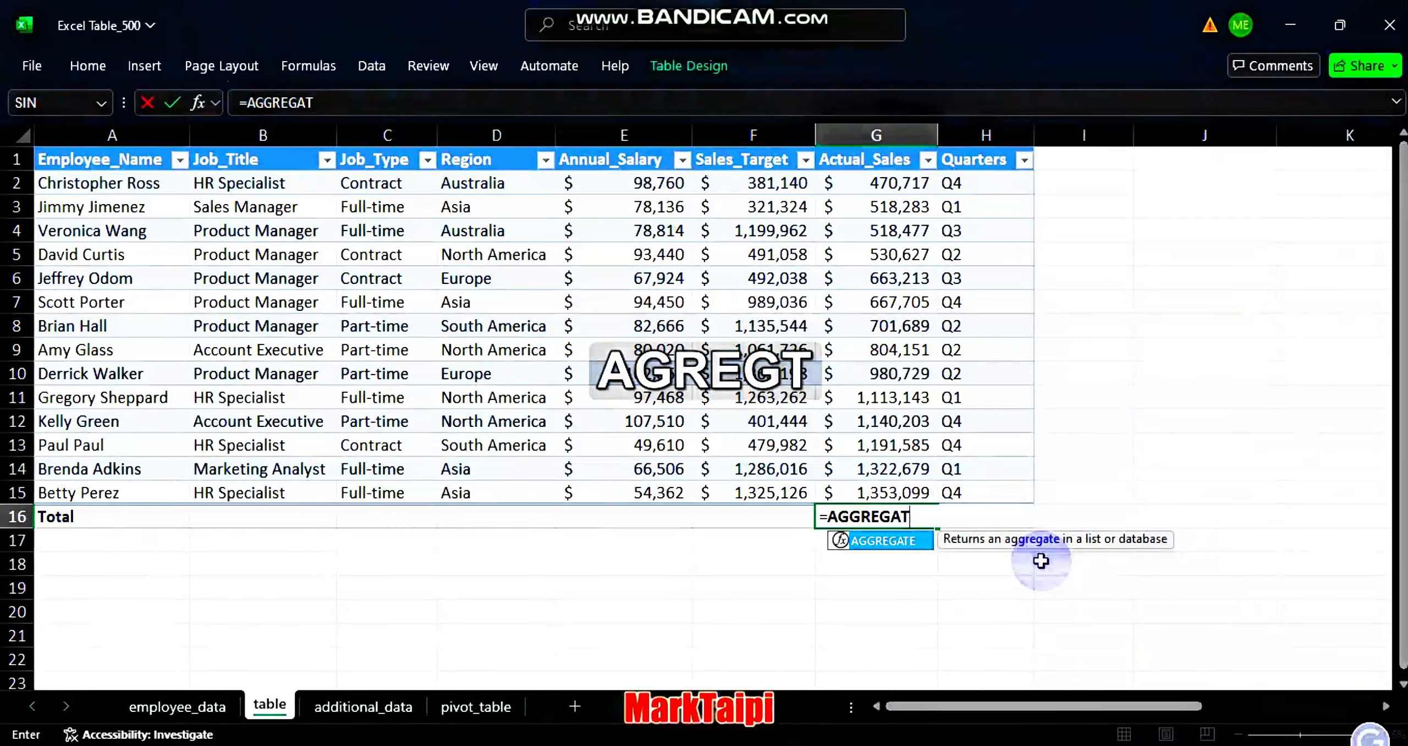
{"action": "key", "text": "Tab"}
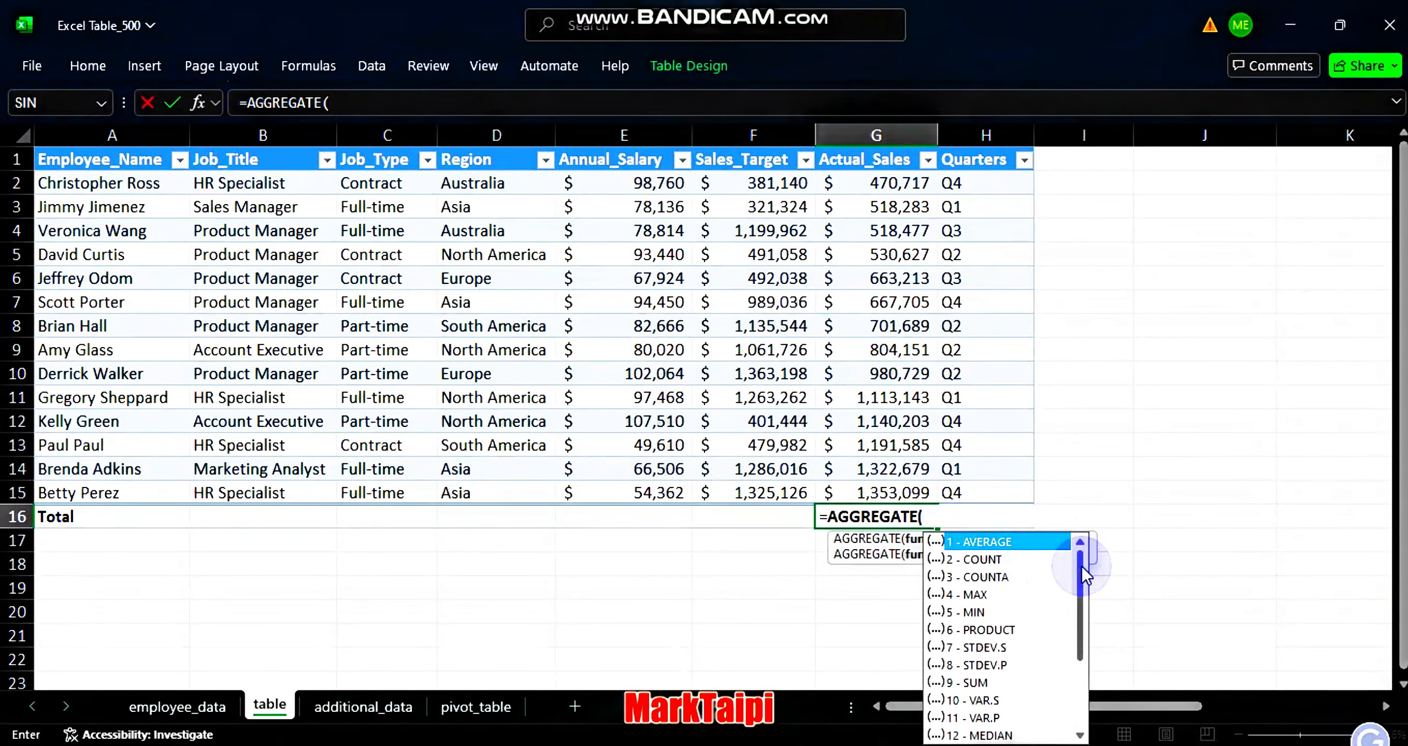
{"action": "left_click_drag", "start_coordinate": [1081, 565], "coordinate": [1090, 651]}
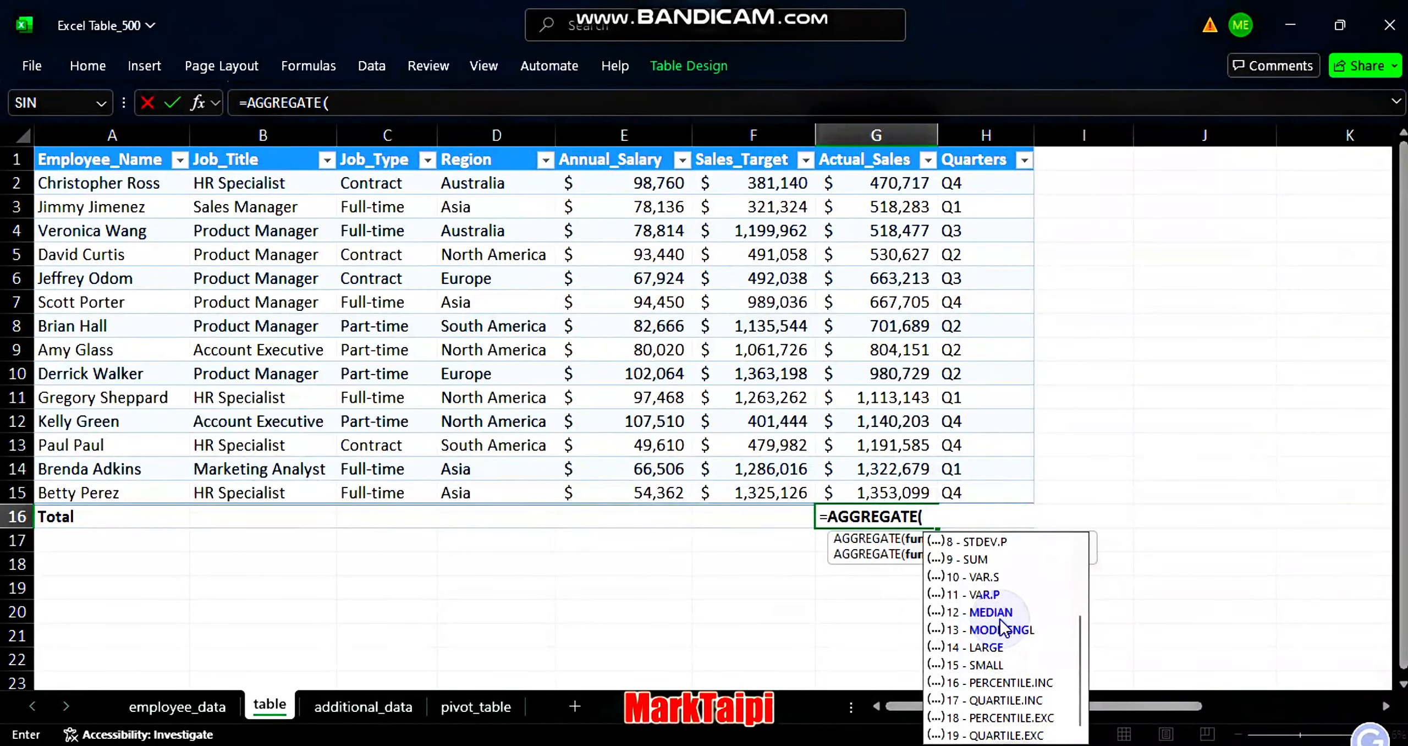
{"action": "left_click", "coordinate": [995, 613]}
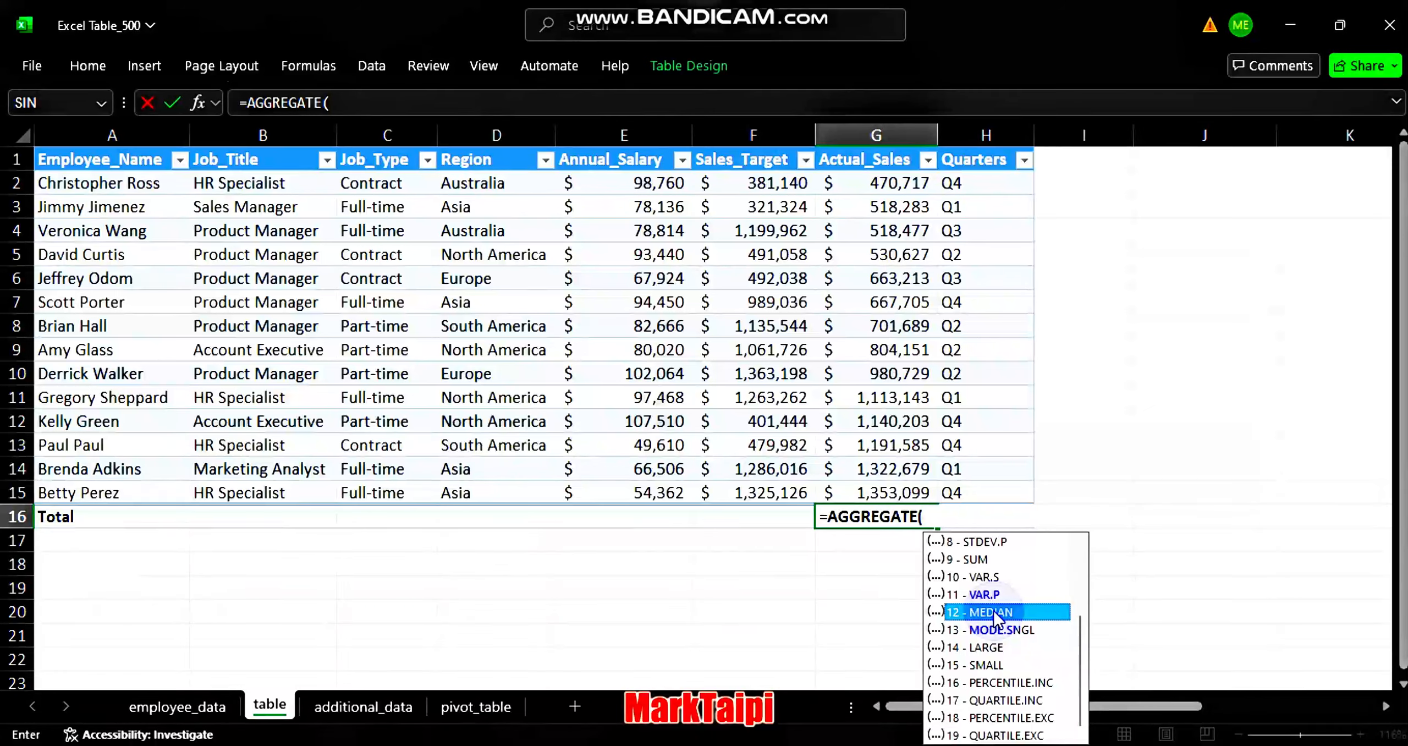
{"action": "key", "text": "Tab"}
{"action": "type", "text": ","}
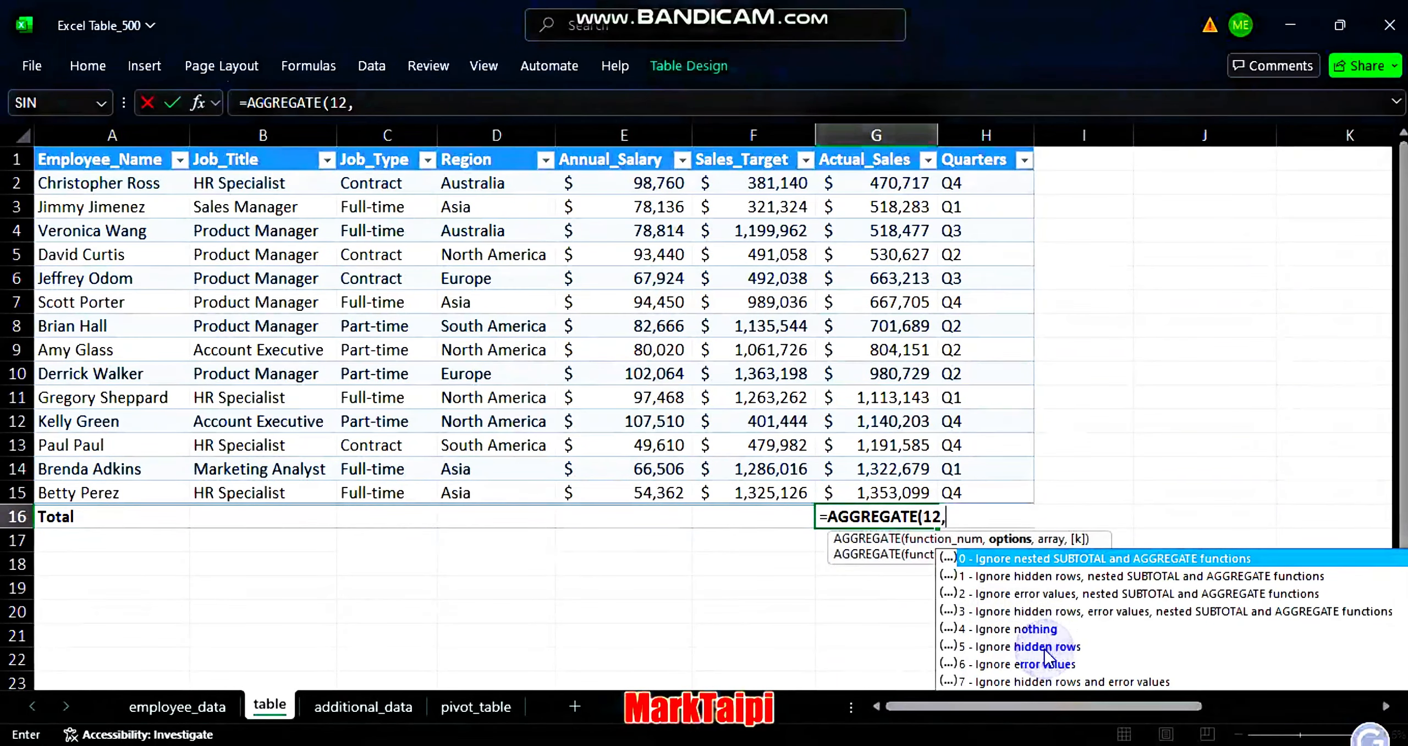
{"action": "double_click", "coordinate": [975, 628]}
{"action": "type", "text": ","}
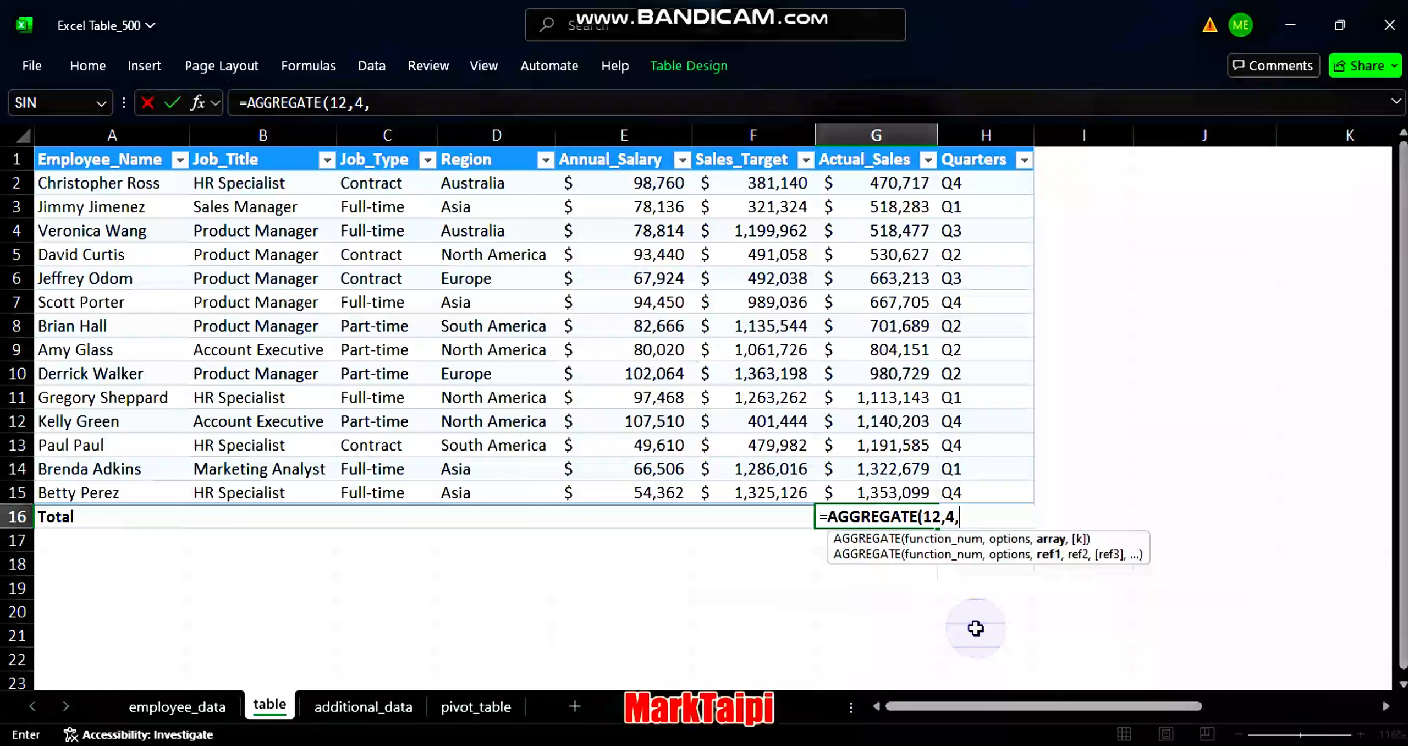
{"action": "left_click", "coordinate": [884, 146]}
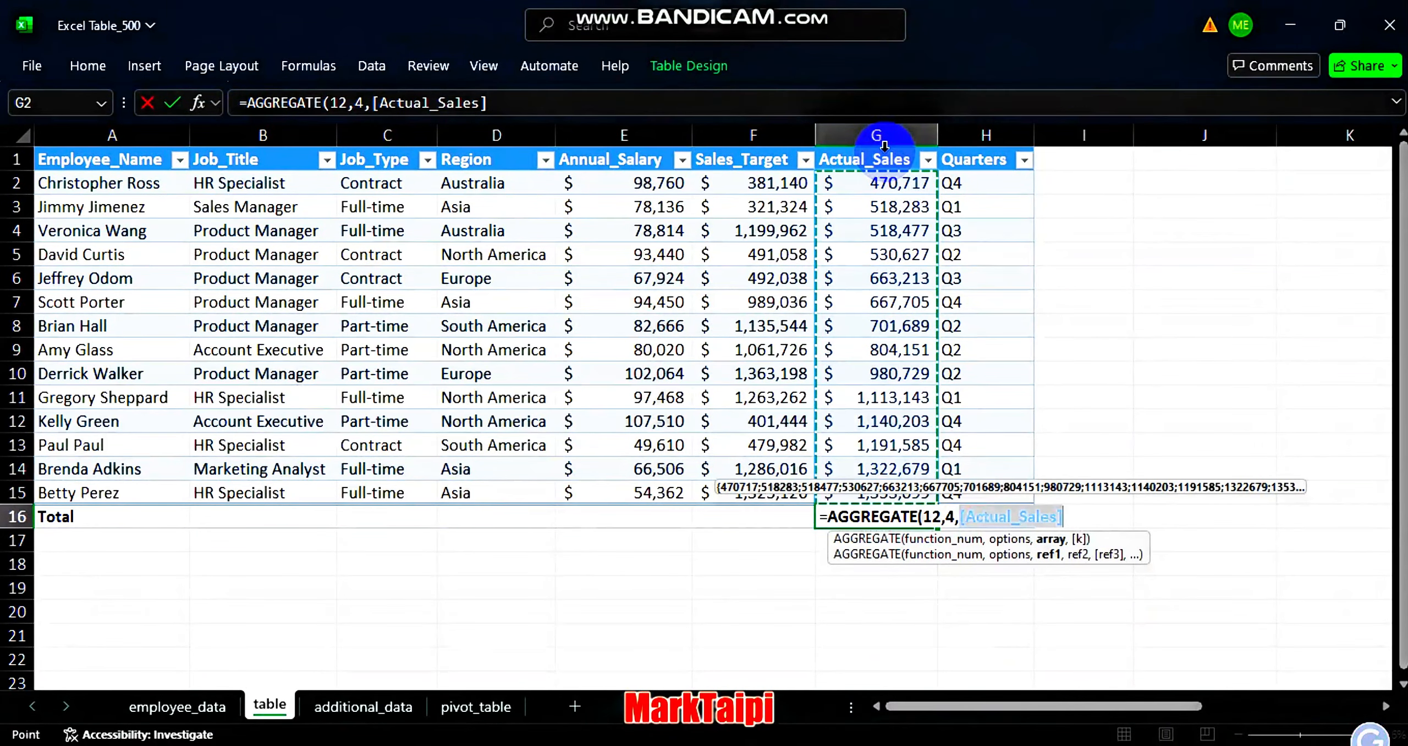
{"action": "key", "text": "Return"}
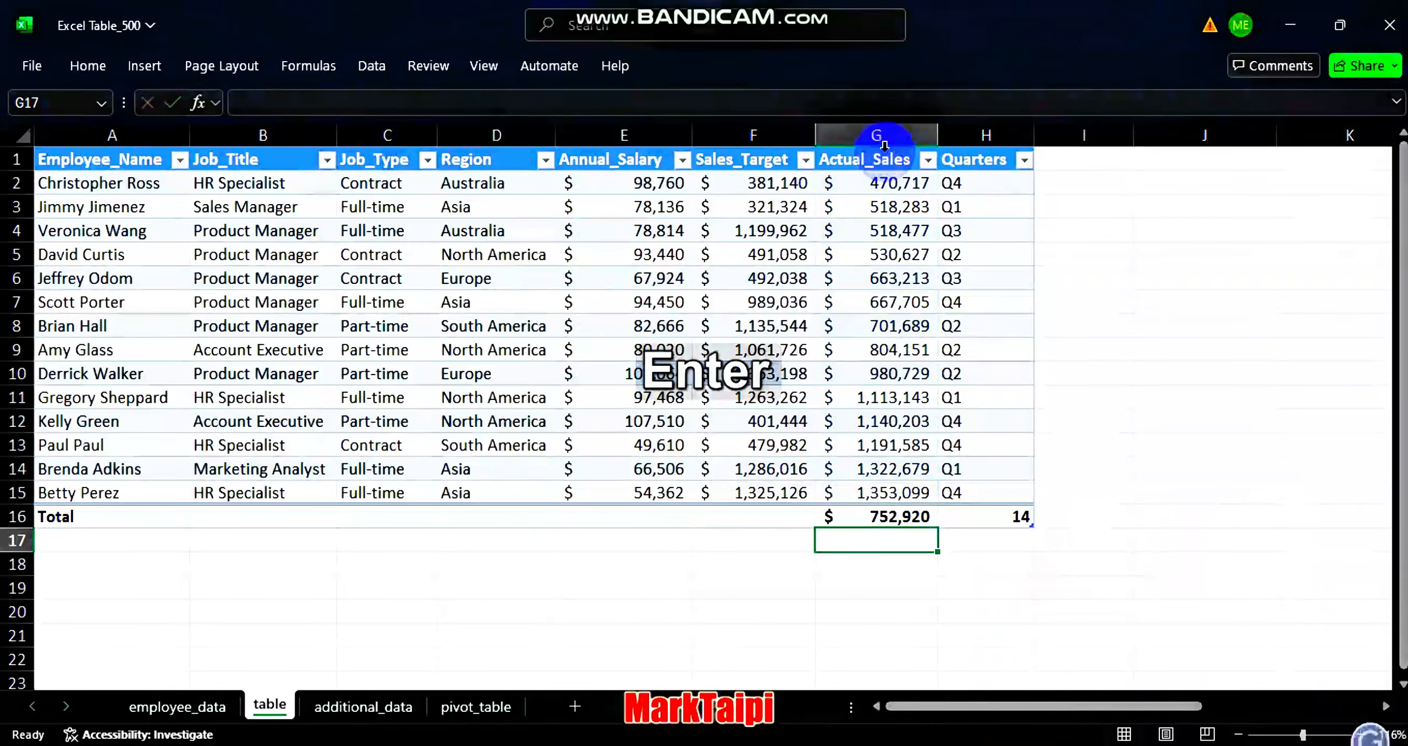
{"action": "left_click", "coordinate": [901, 515]}
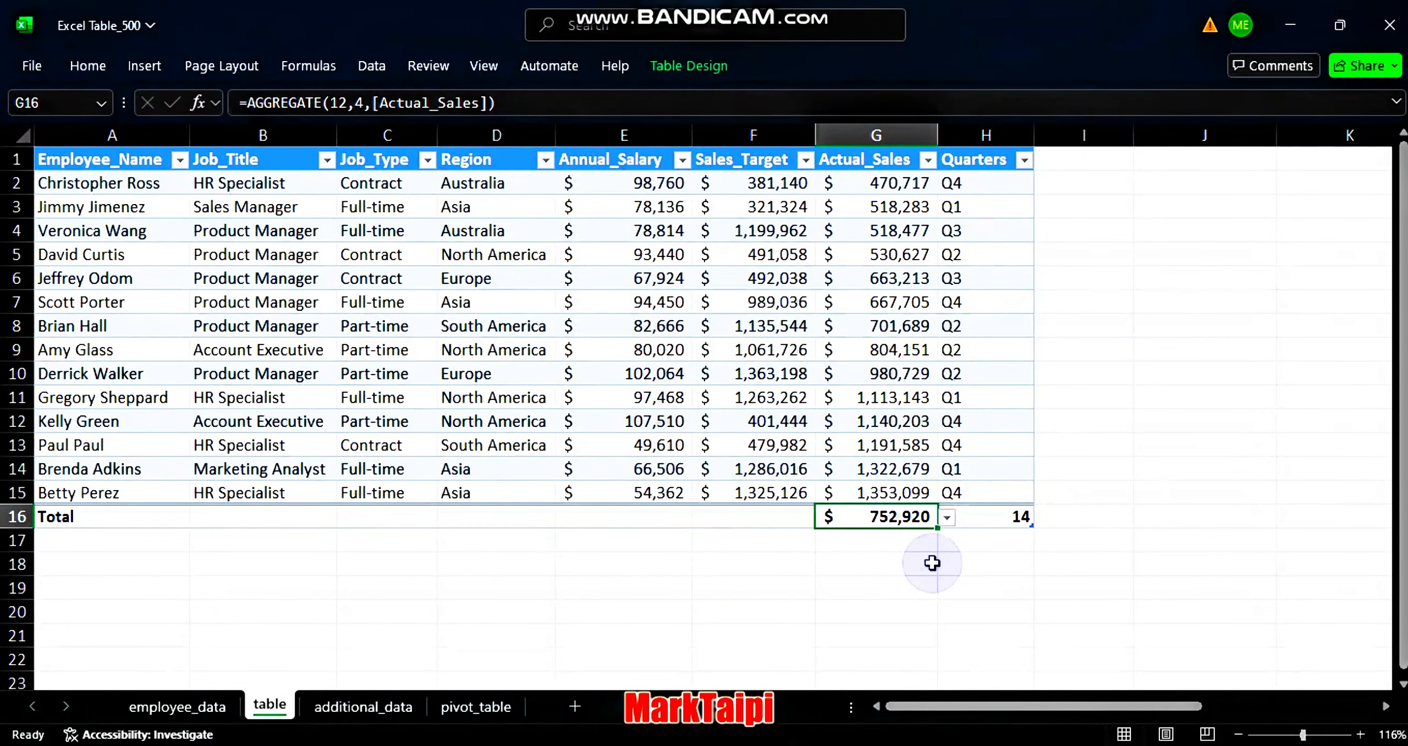
Compare the PivotTable and sales chart on the pivot_table sheet with the rows on the table sheet
{"action": "left_click", "coordinate": [495, 707]}
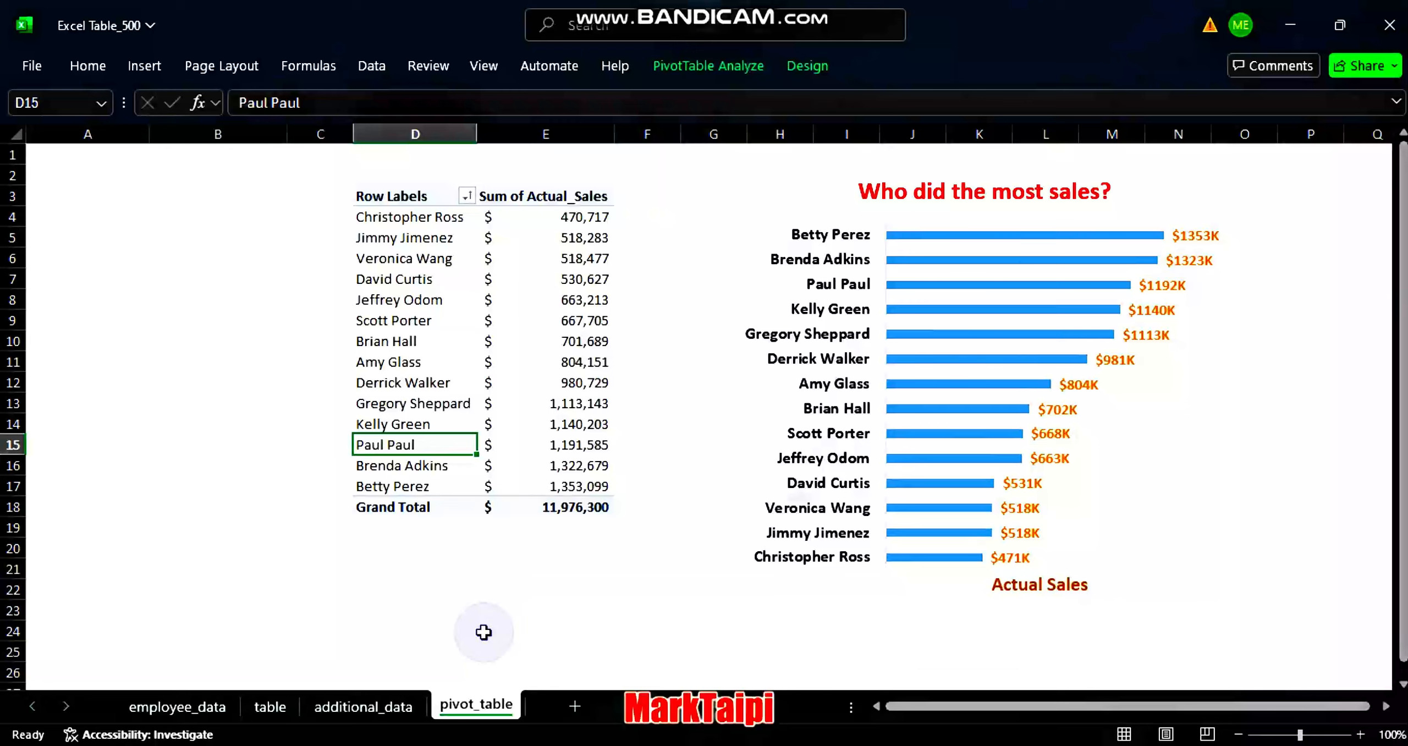
{"action": "left_click", "coordinate": [279, 706]}
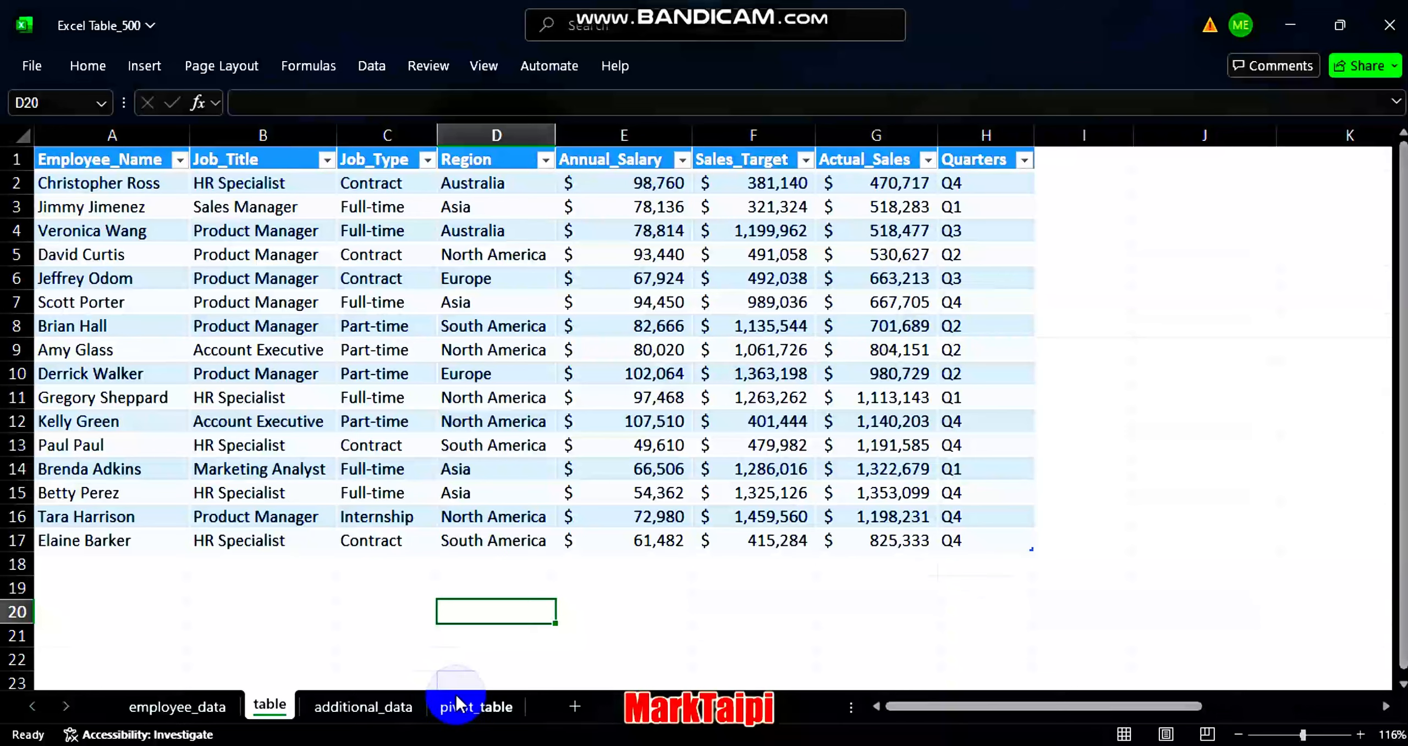
{"action": "left_click", "coordinate": [471, 708]}
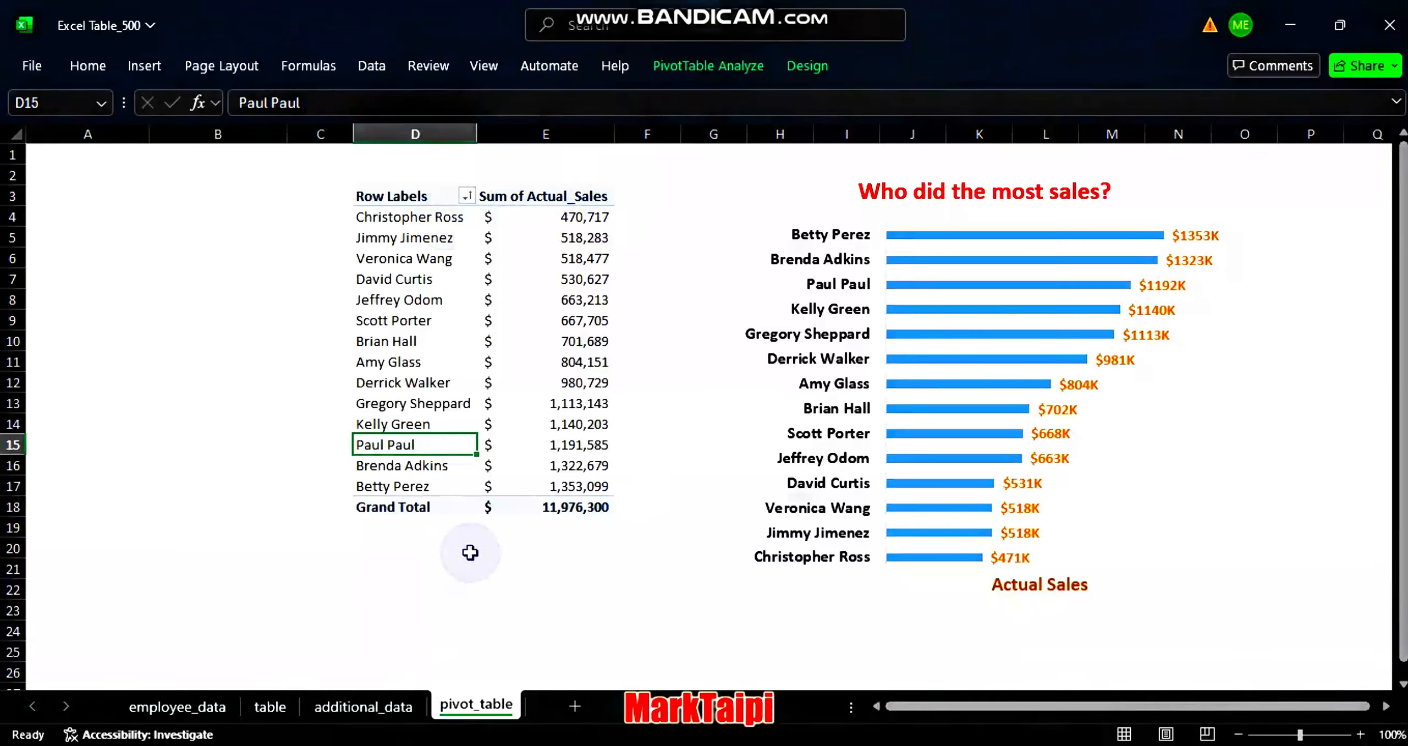
{"action": "left_click", "coordinate": [270, 706]}
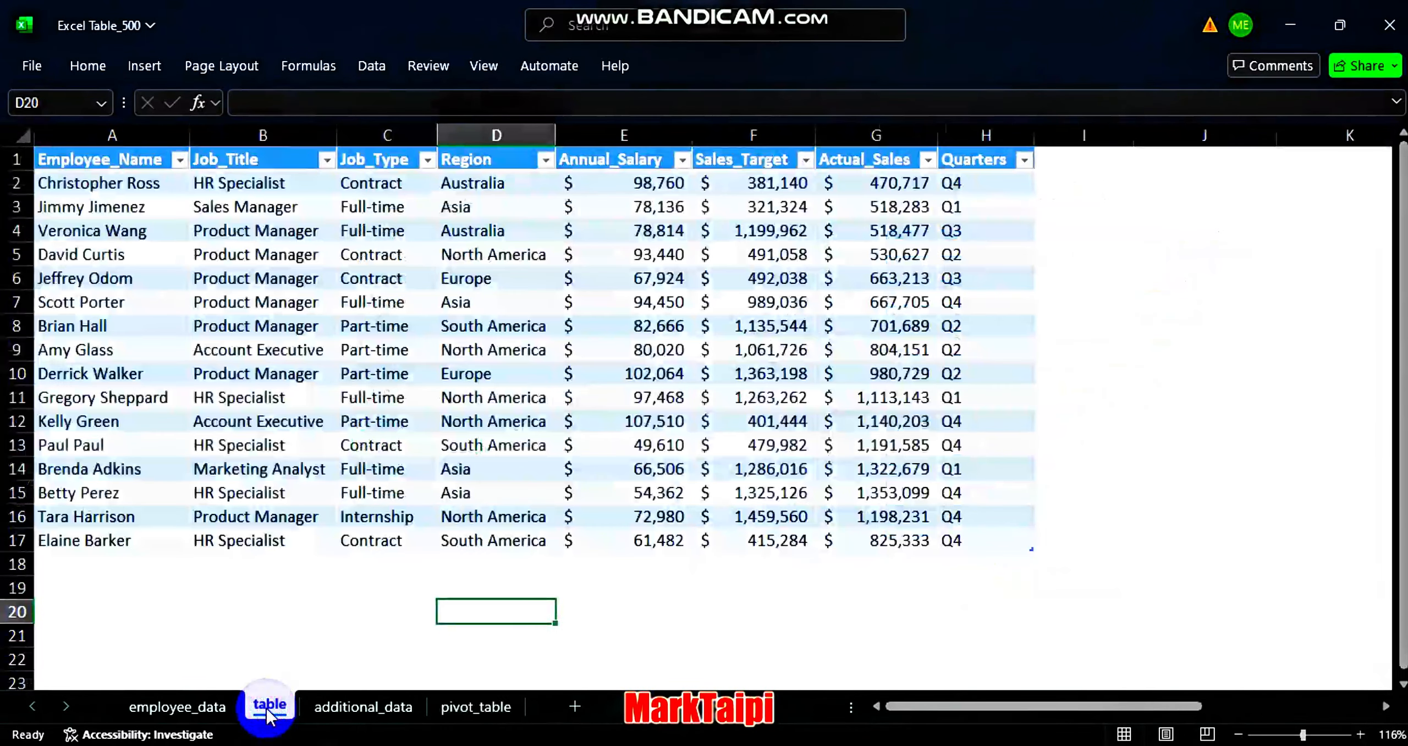
Summarize the employees table with a PivotTable placed on a new worksheet
{"action": "left_click", "coordinate": [477, 282]}
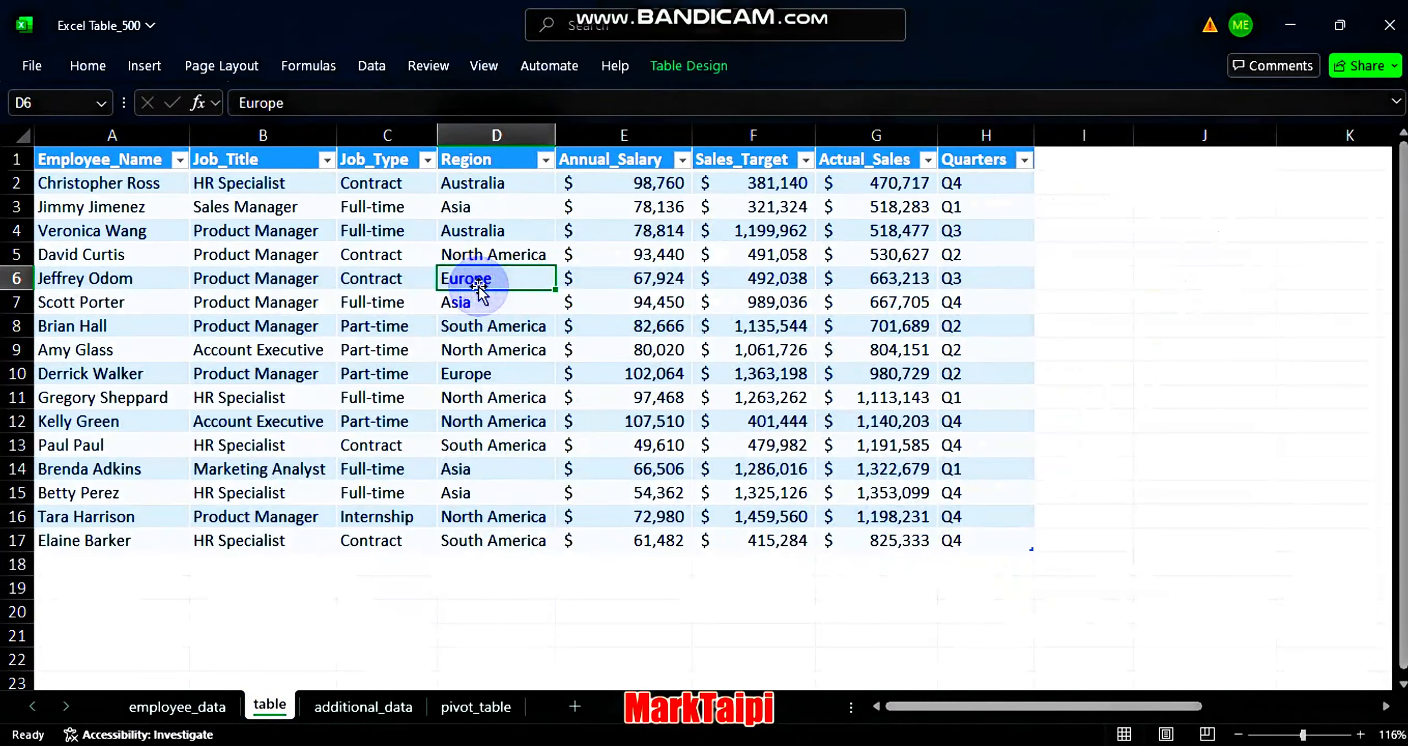
{"action": "left_click", "coordinate": [674, 67]}
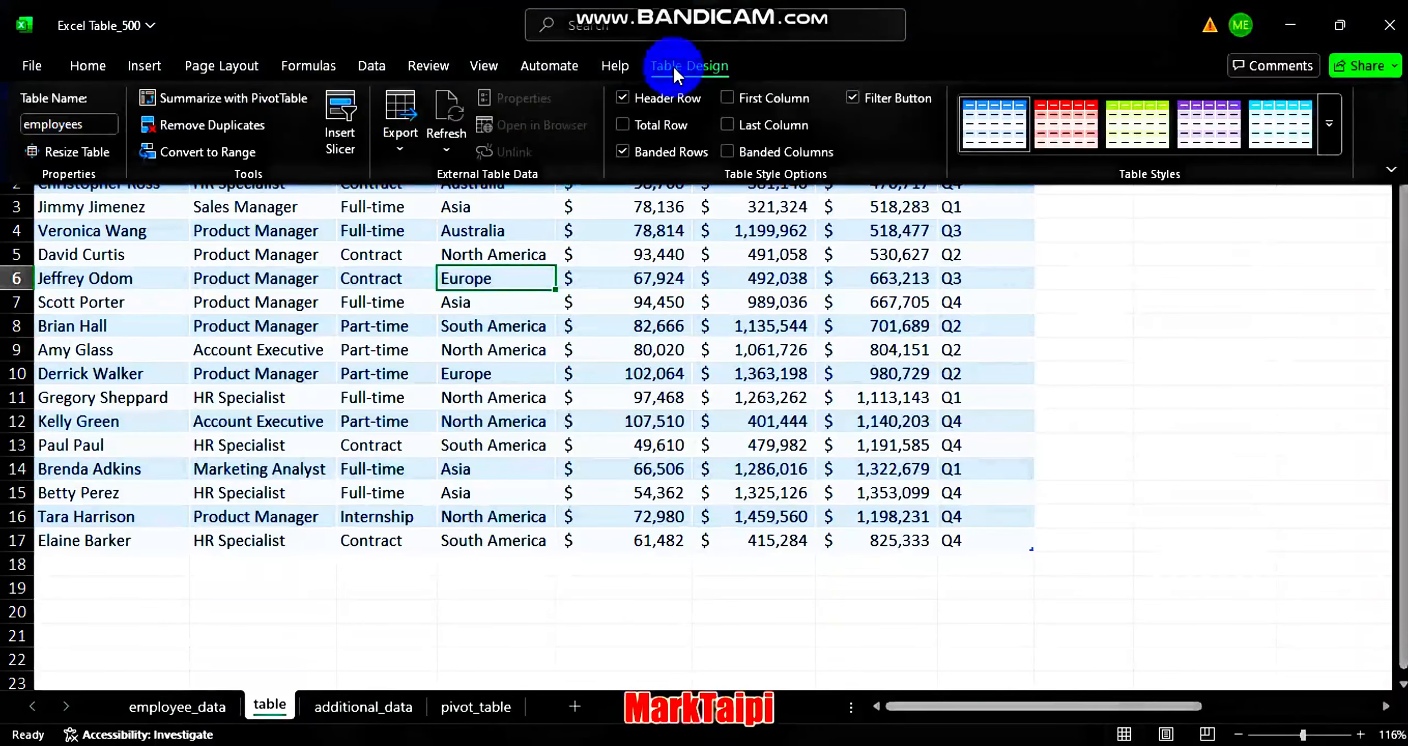
{"action": "left_click", "coordinate": [220, 104]}
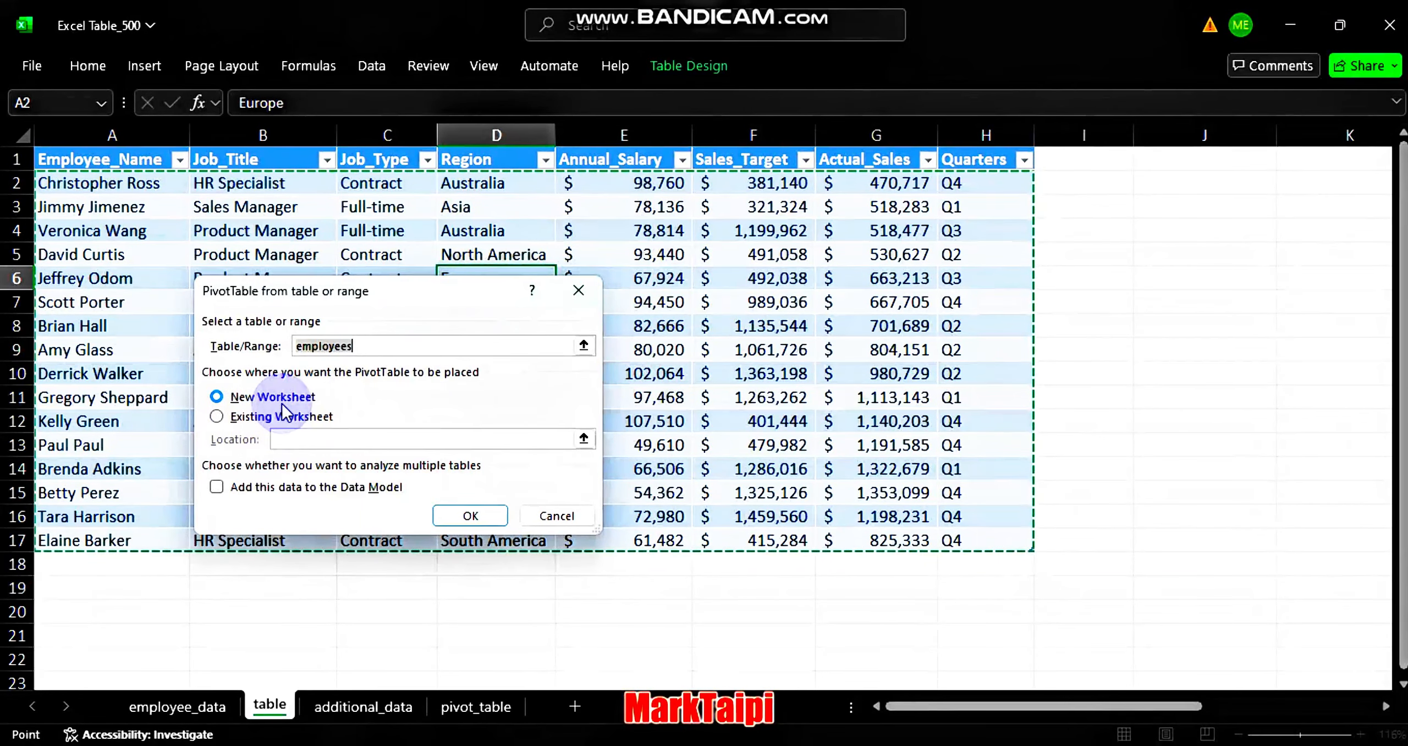
{"action": "left_click", "coordinate": [468, 515]}
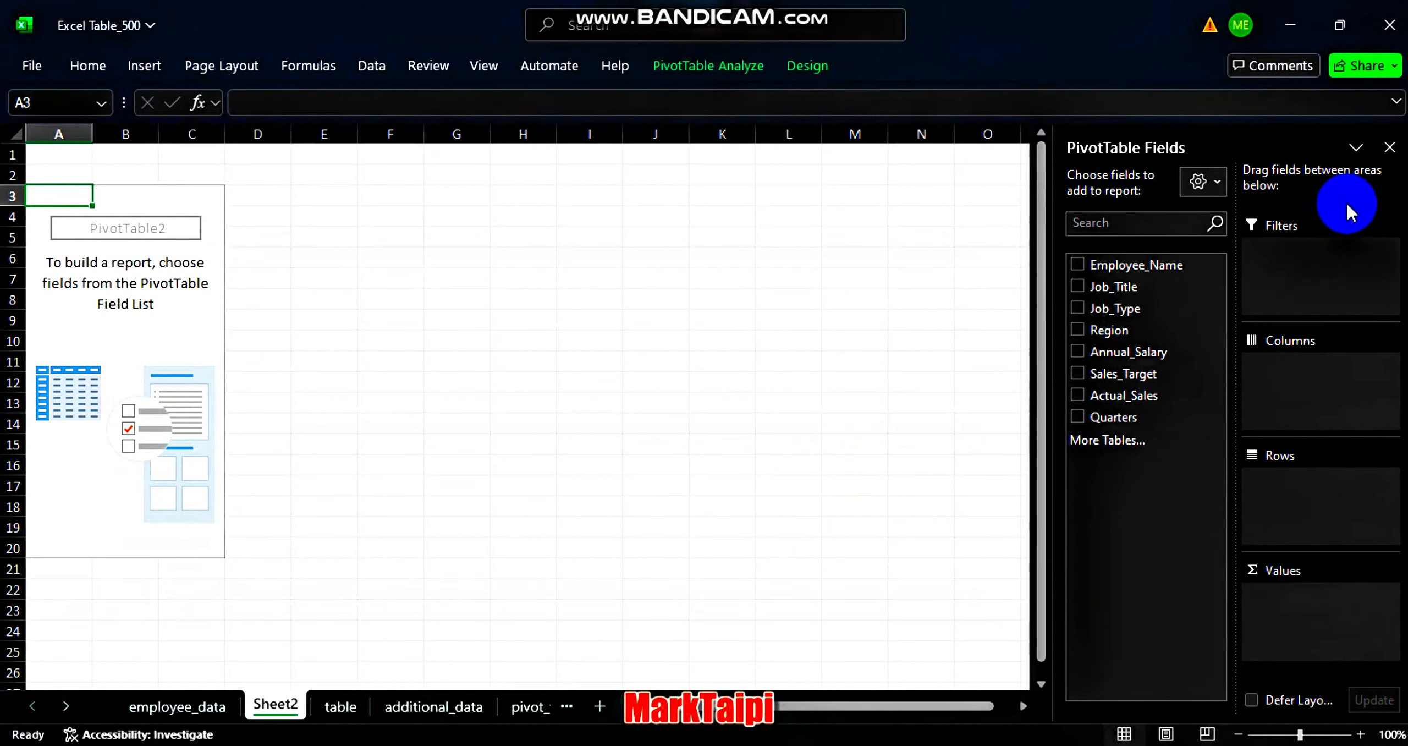
Undo the new empty PivotTable and delete its worksheet, Sheet2
{"action": "key", "text": "ctrl"}
{"action": "key", "text": "ctrl+z"}
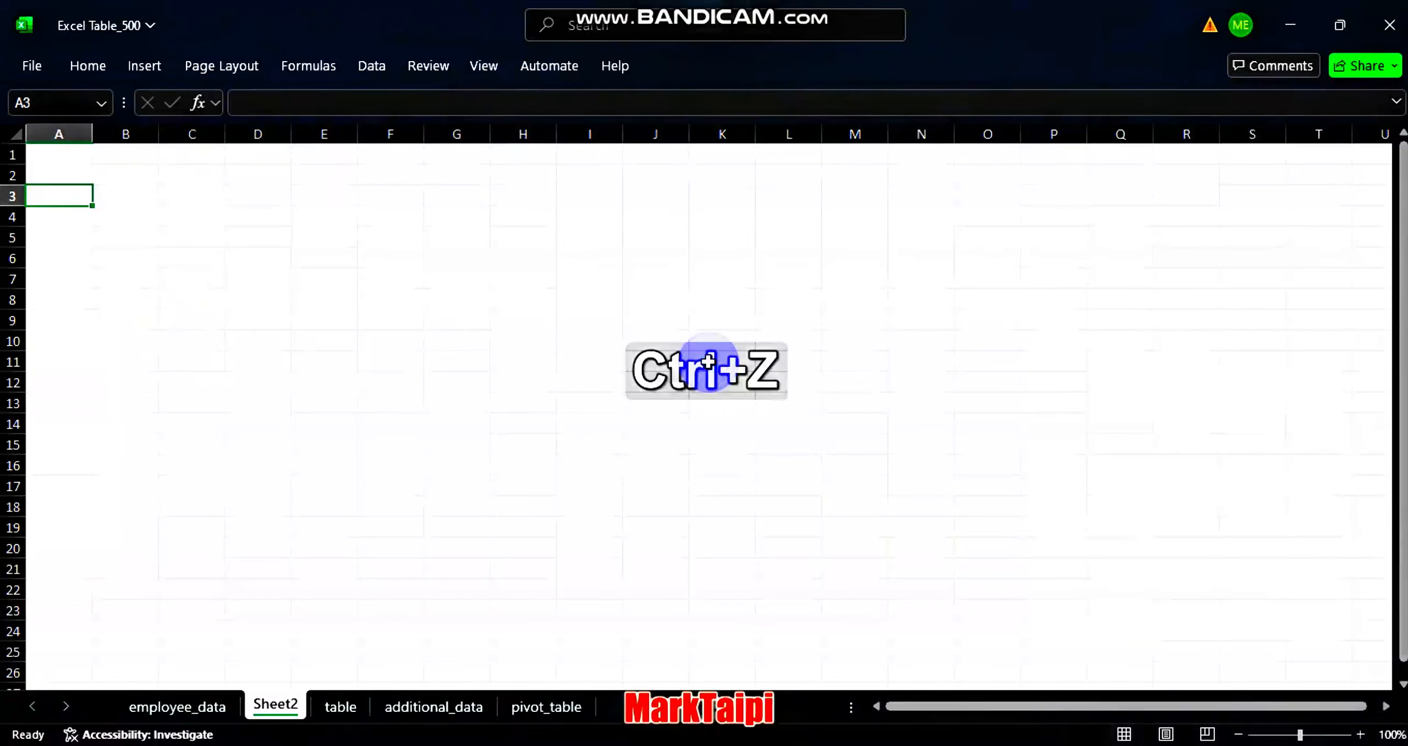
{"action": "right_click", "coordinate": [271, 705]}
{"action": "left_click", "coordinate": [305, 421]}
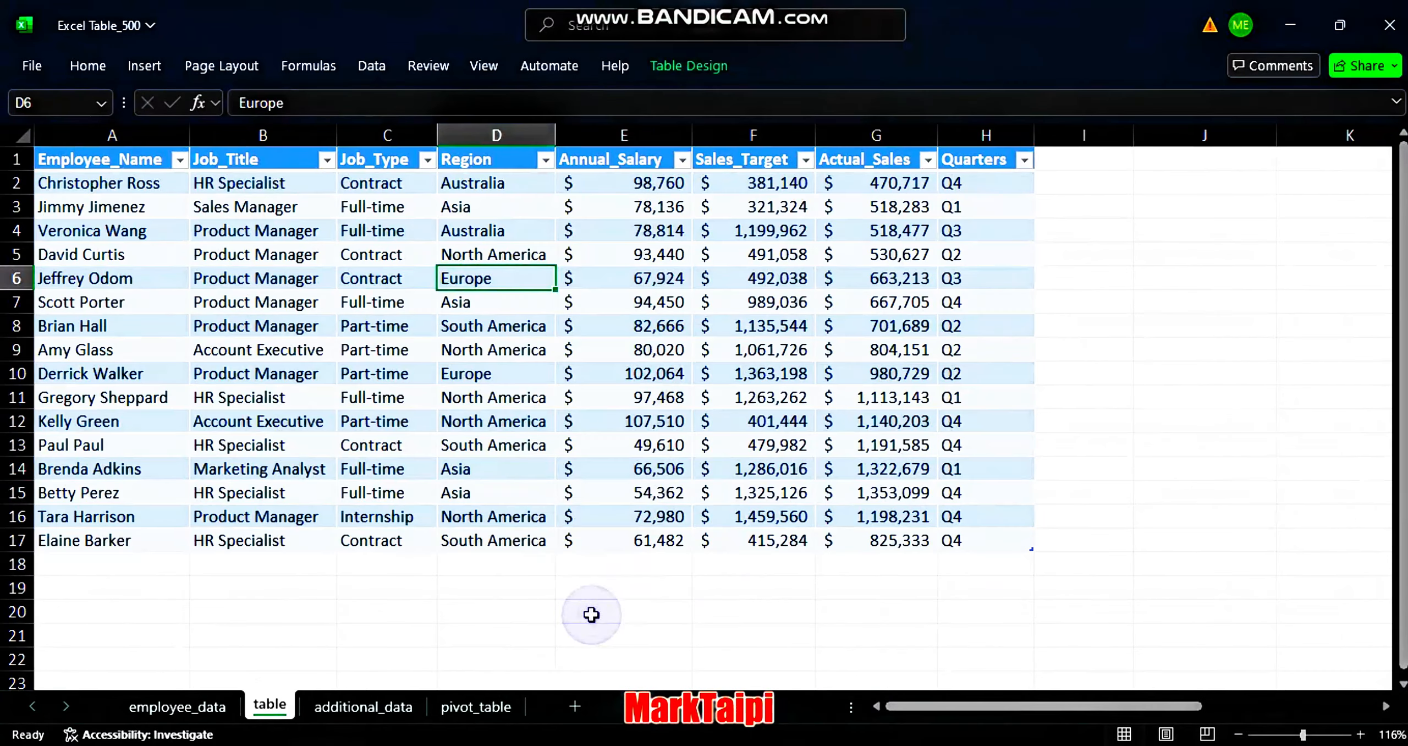
Close the field list on the pivot_table sheet and refresh the PivotTable to include the latest employee rows
{"action": "left_click", "coordinate": [455, 707]}
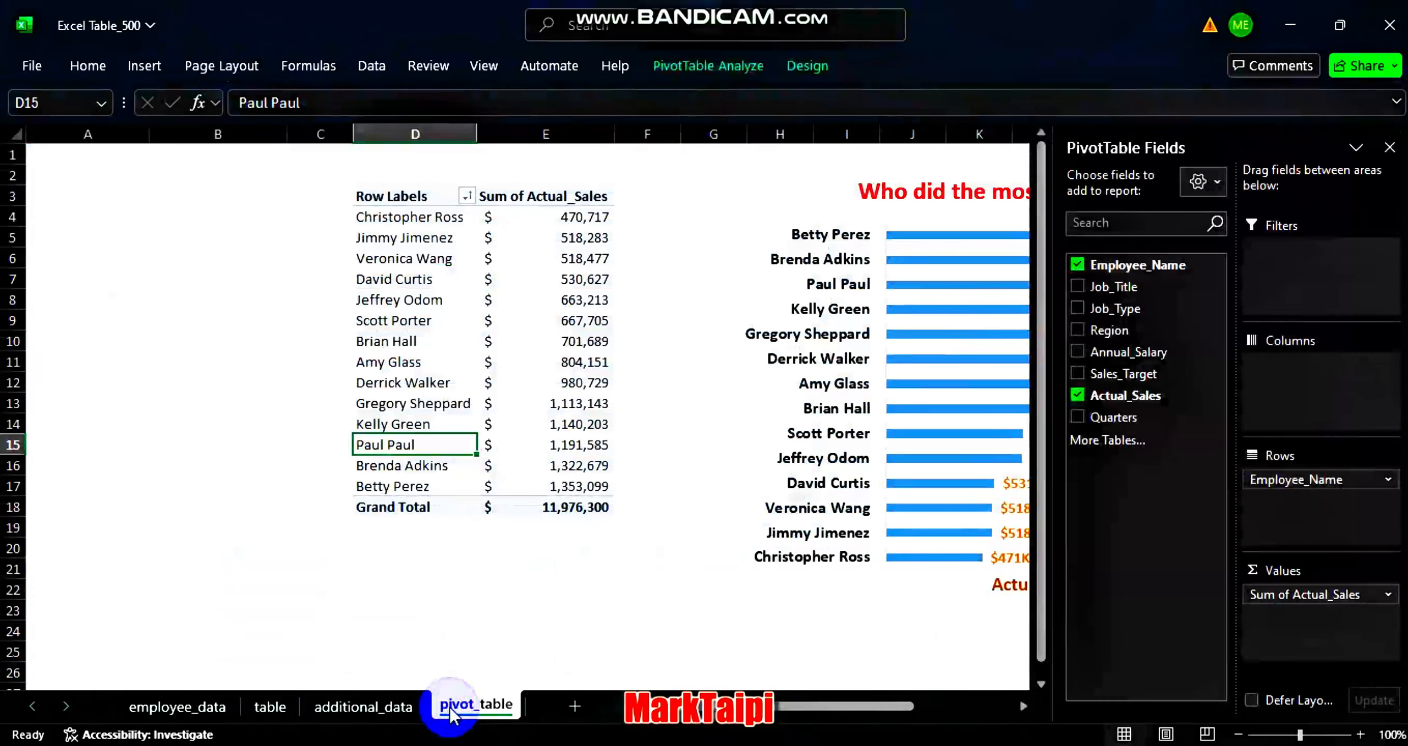
{"action": "left_click", "coordinate": [1389, 148]}
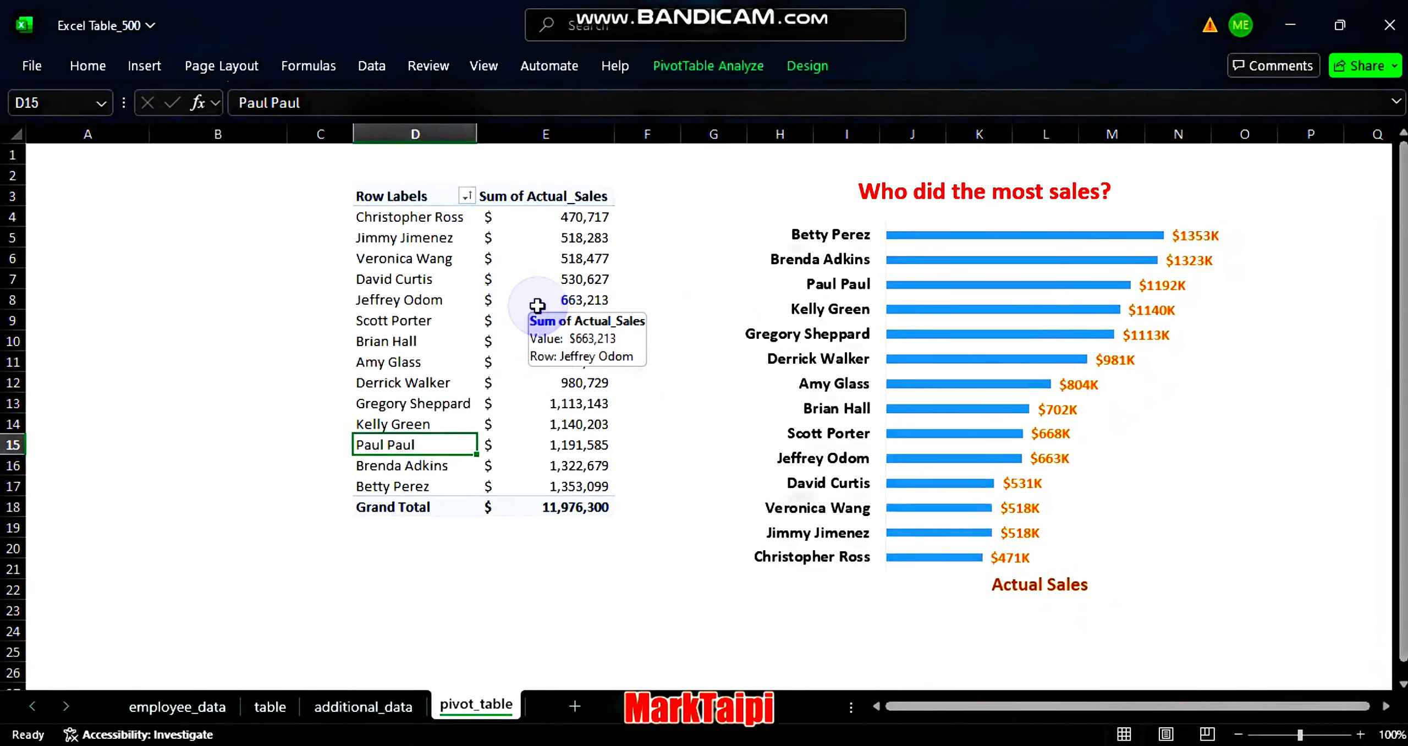
{"action": "left_click", "coordinate": [692, 72]}
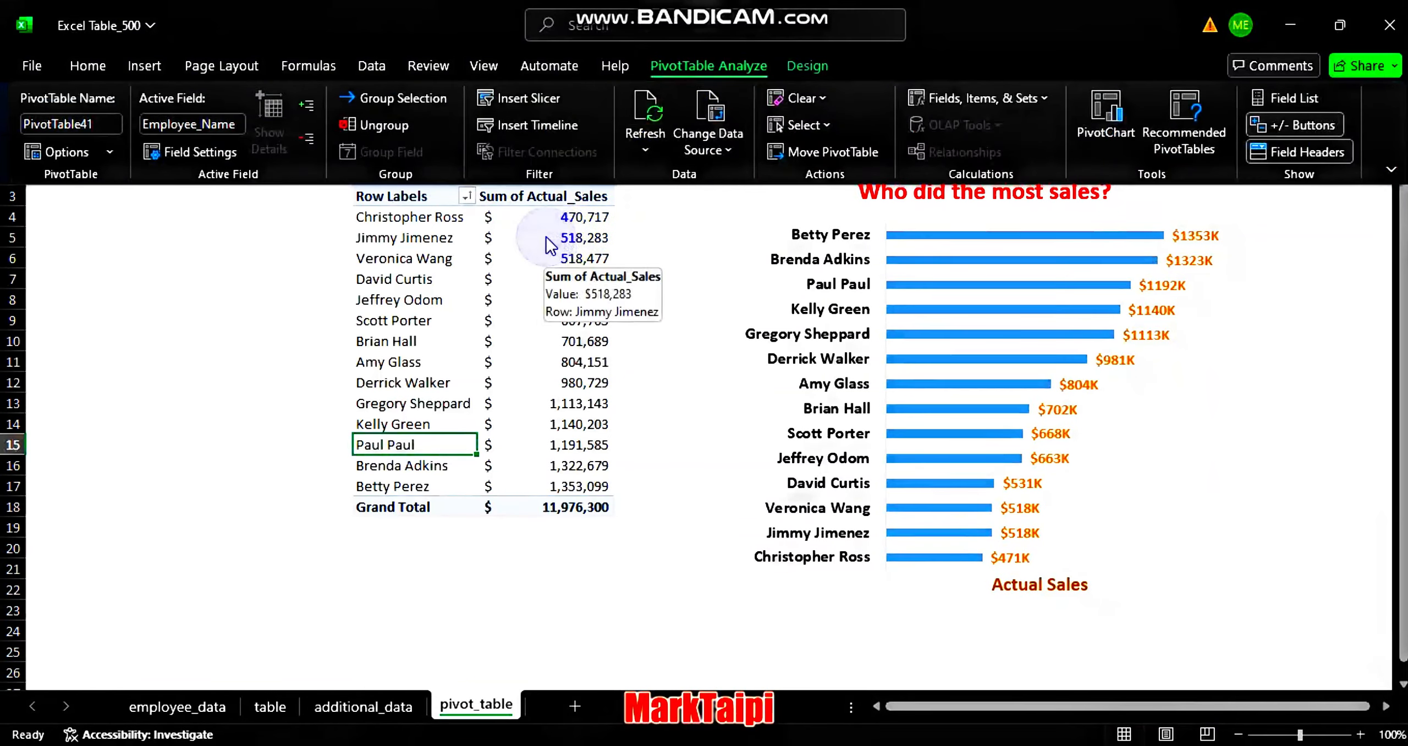
{"action": "left_click", "coordinate": [646, 129]}
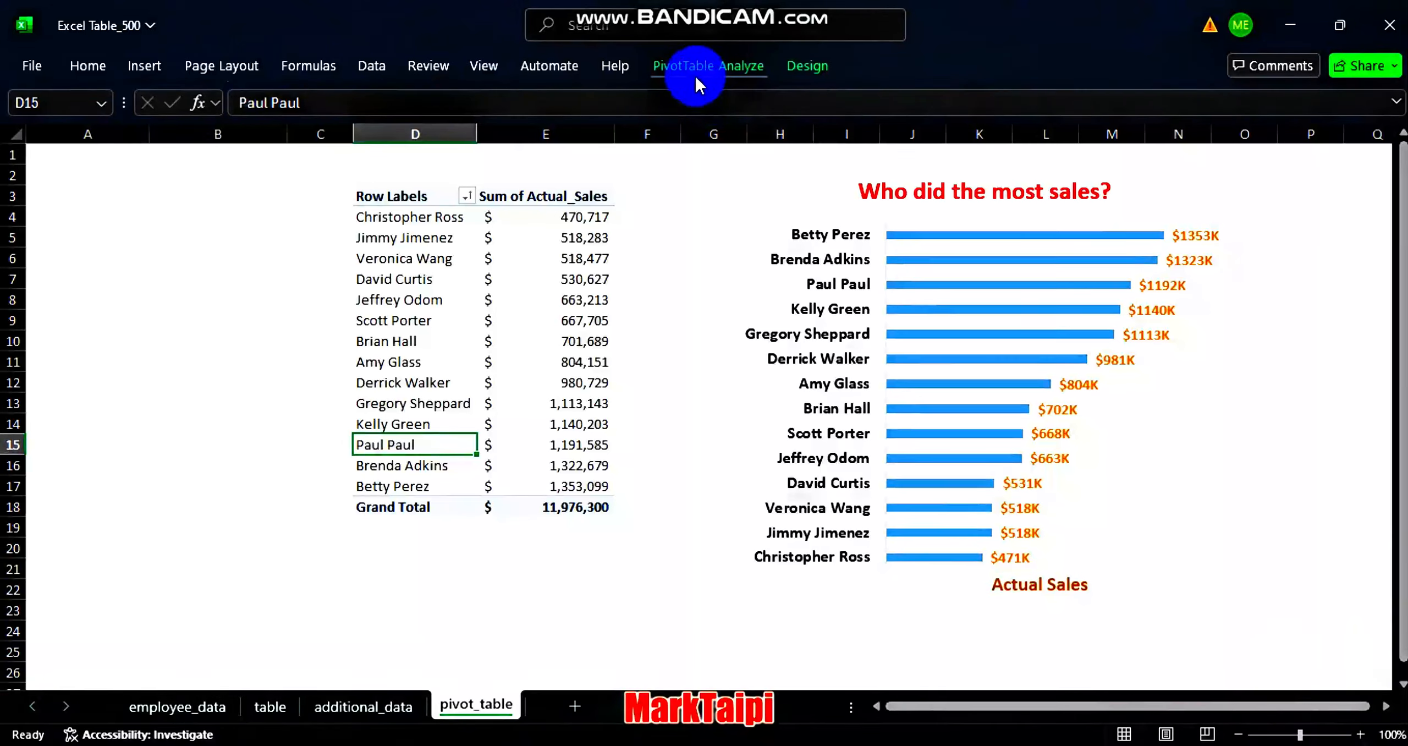
{"action": "left_click", "coordinate": [692, 68]}
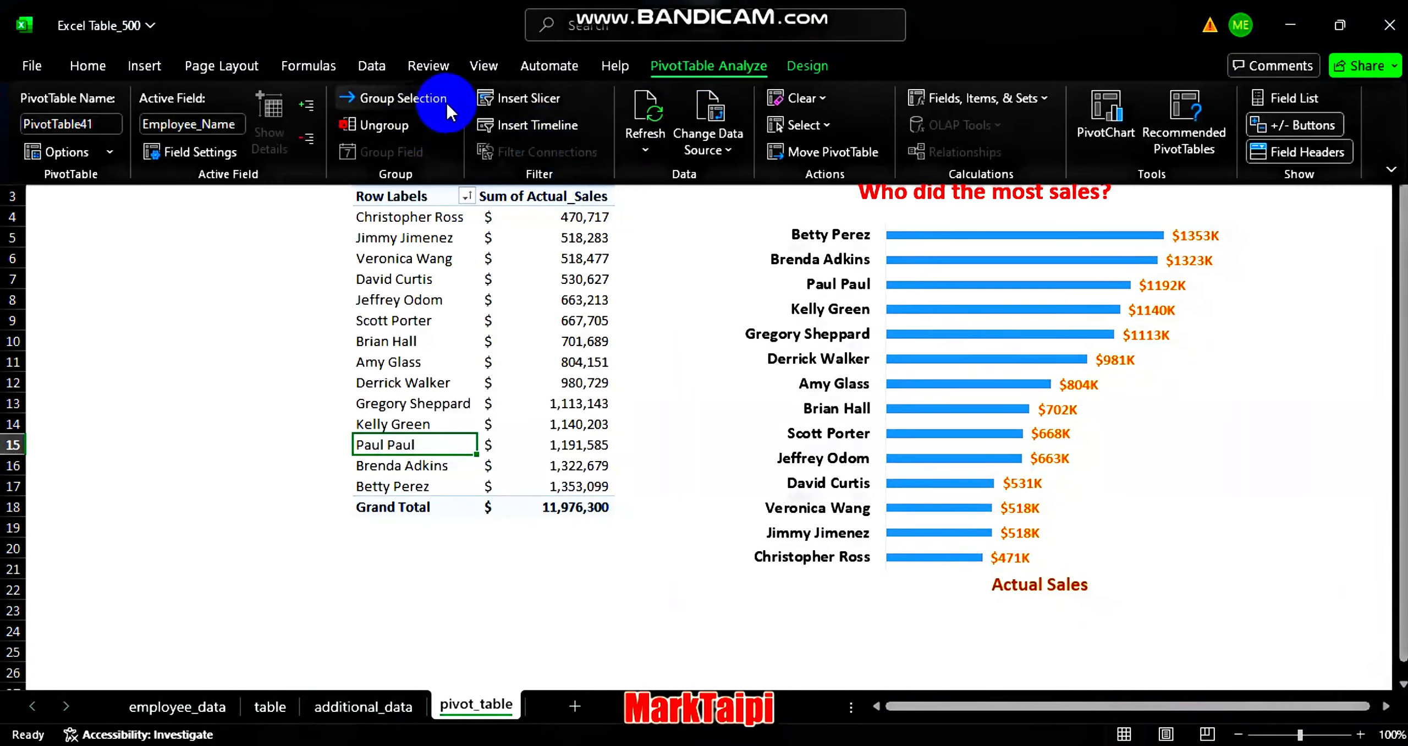
{"action": "left_click", "coordinate": [638, 115]}
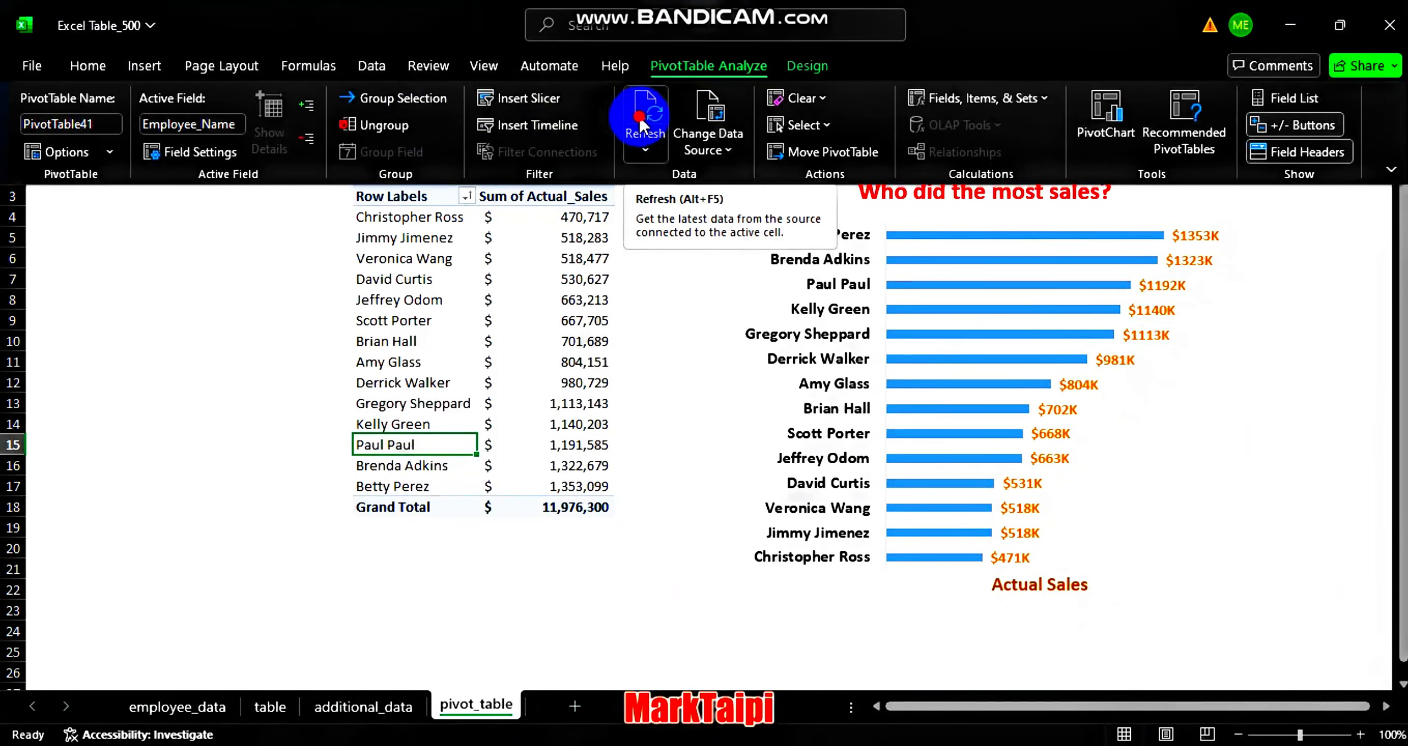
{"action": "left_click", "coordinate": [638, 115]}
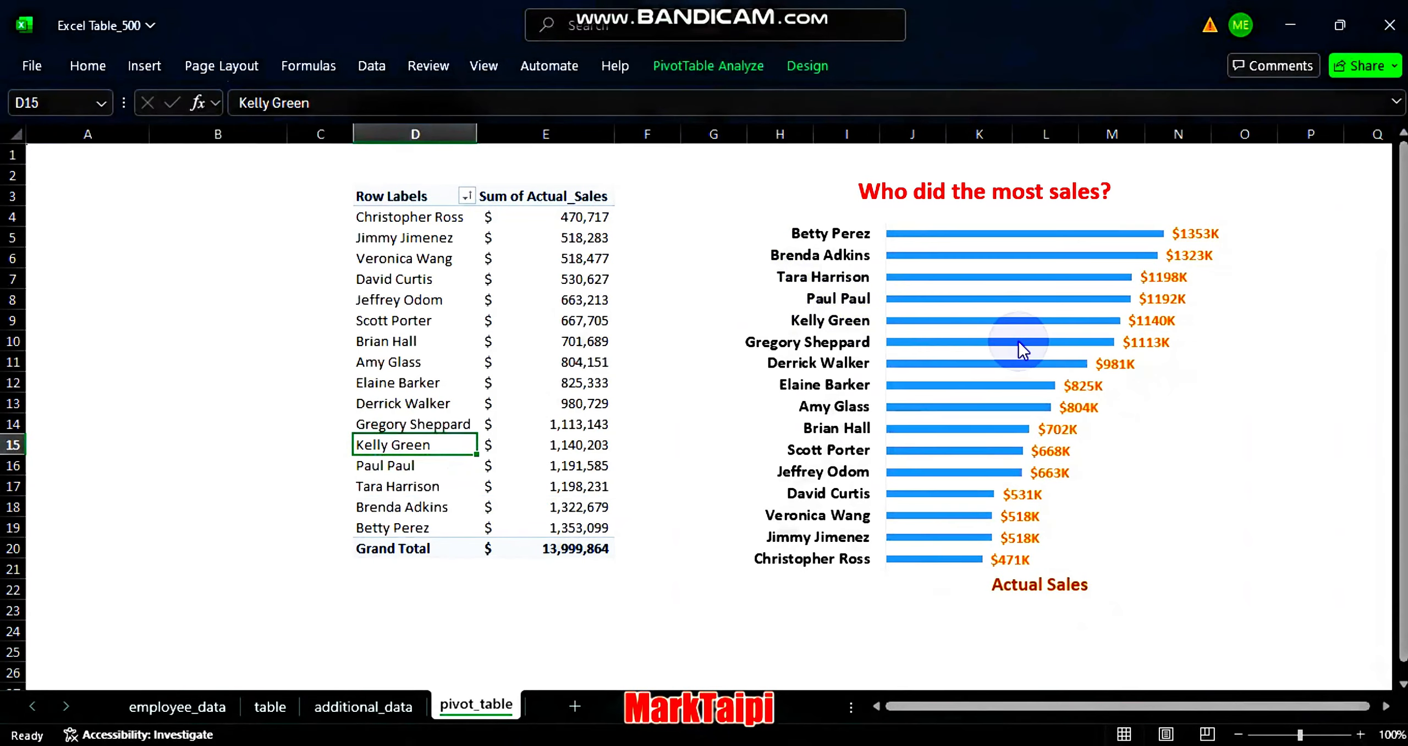
{"action": "mouse_move", "coordinate": [978, 377]}
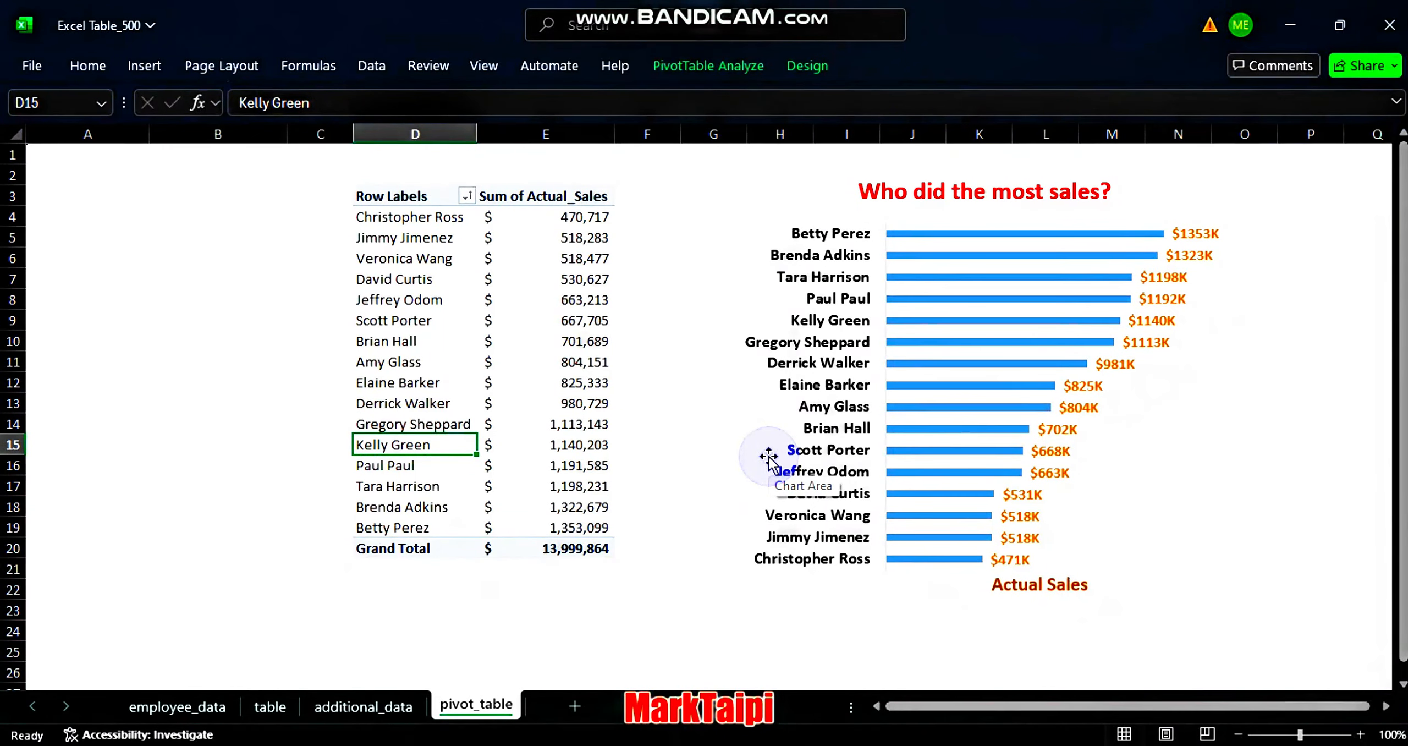
Check the source range in the PivotTable's Change Data Source dialog and close it without changes
{"action": "left_click", "coordinate": [693, 64]}
{"action": "left_click", "coordinate": [708, 142]}
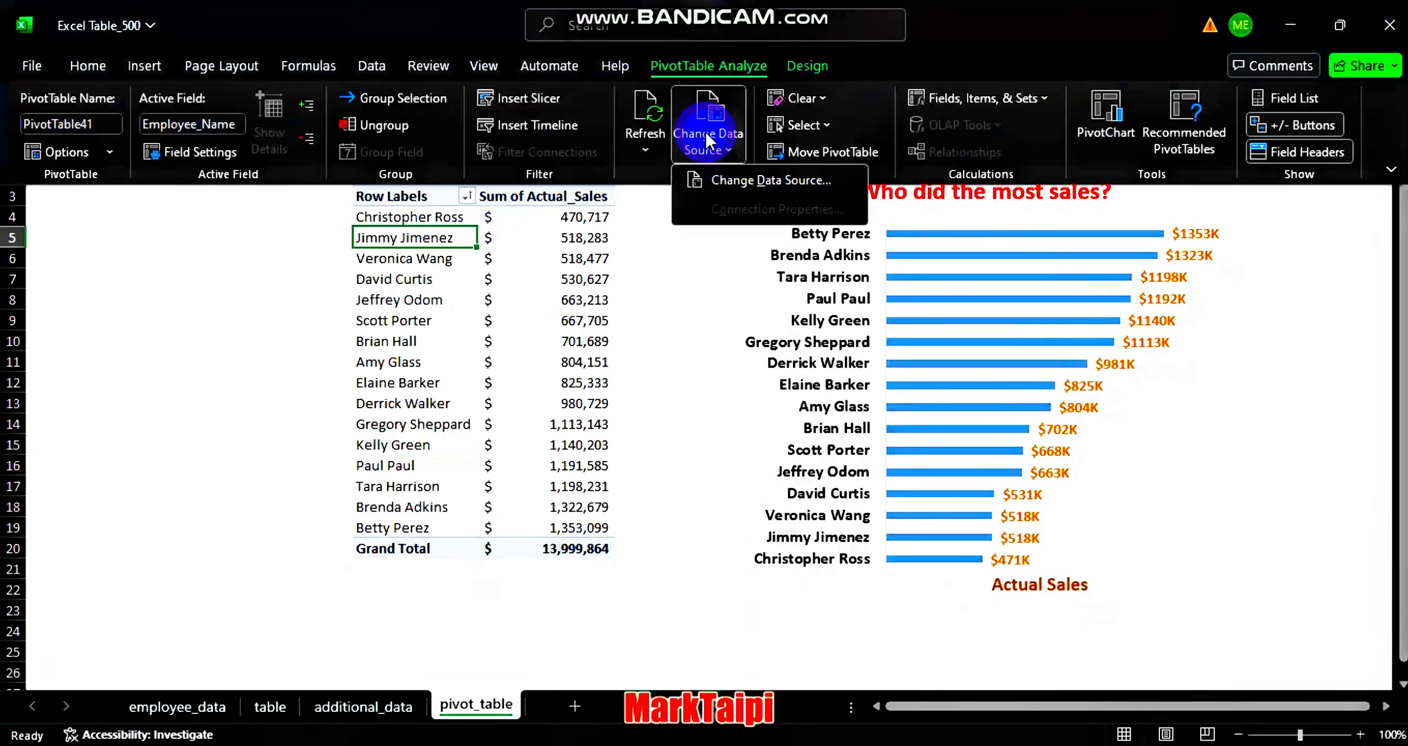
{"action": "left_click", "coordinate": [715, 180]}
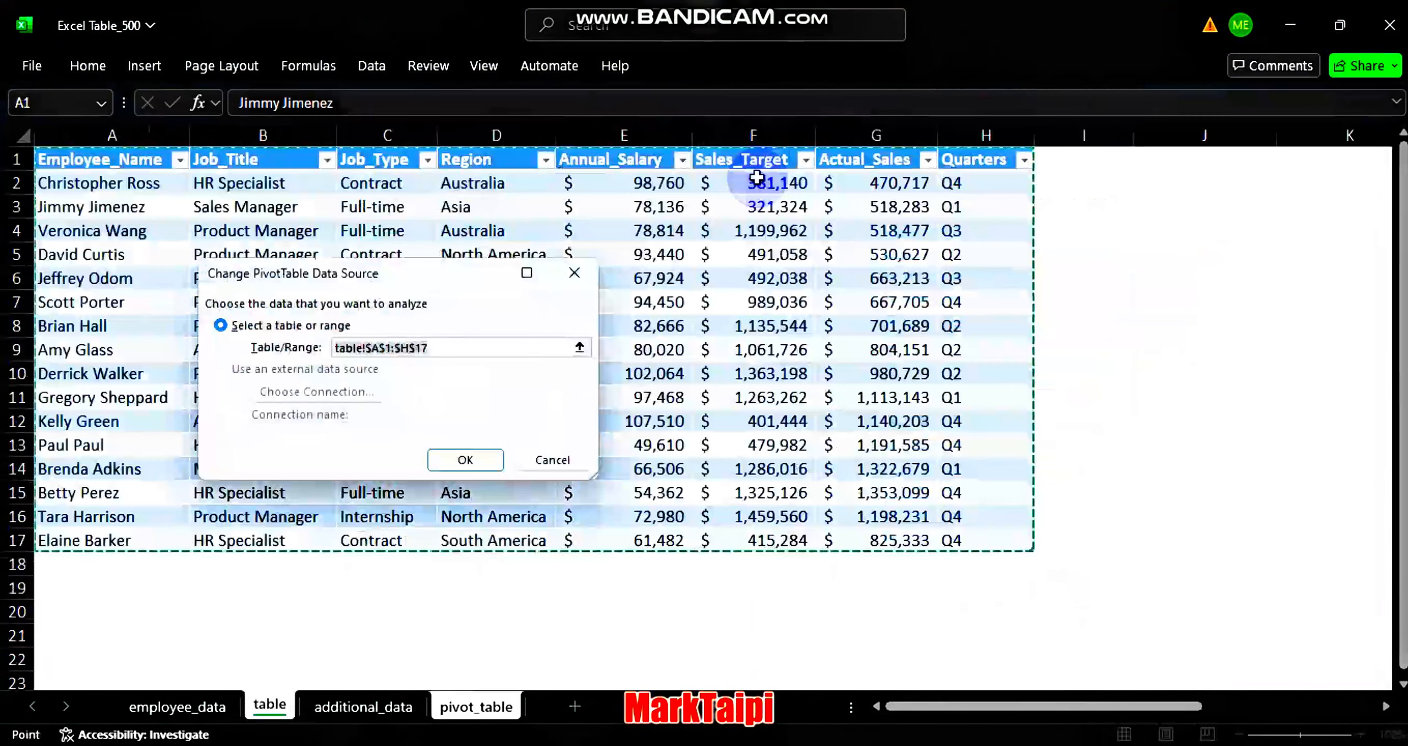
{"action": "left_click", "coordinate": [440, 347]}
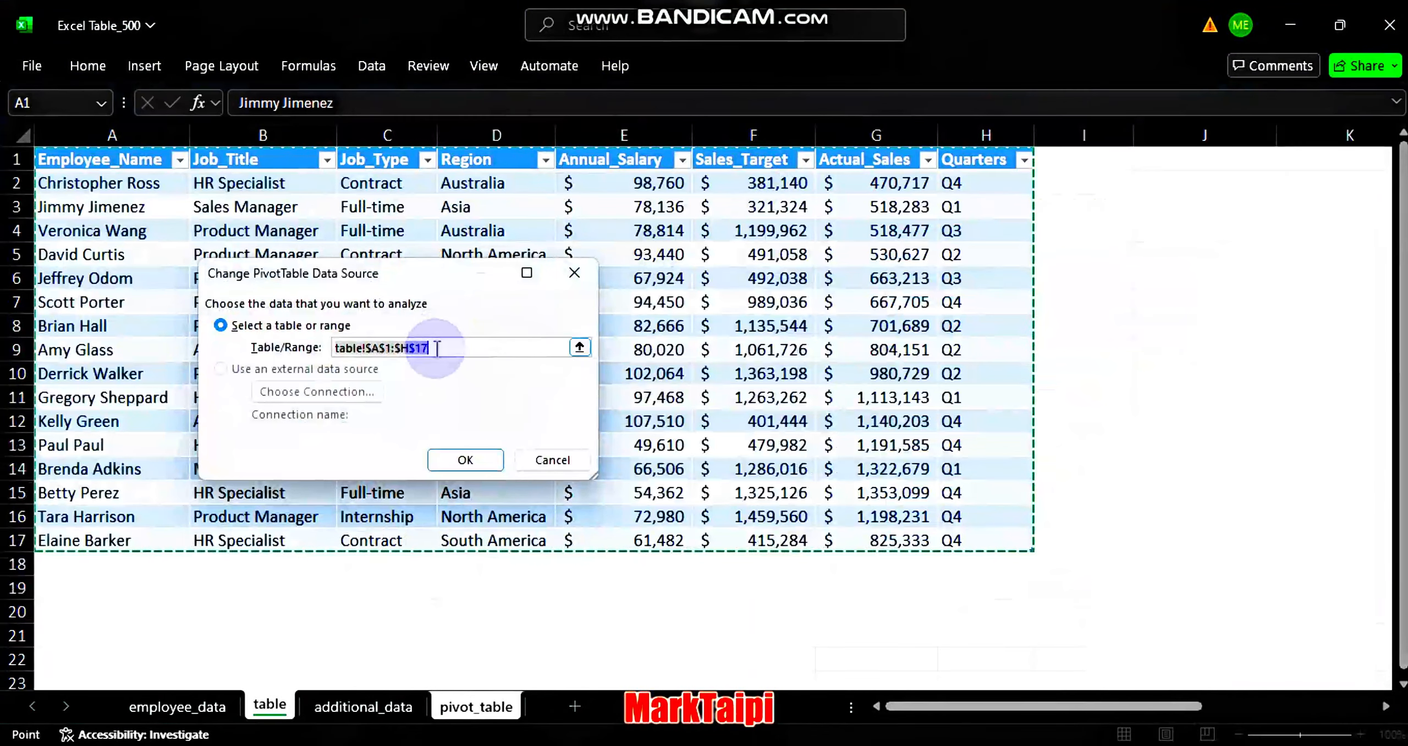
{"action": "left_click", "coordinate": [575, 273]}
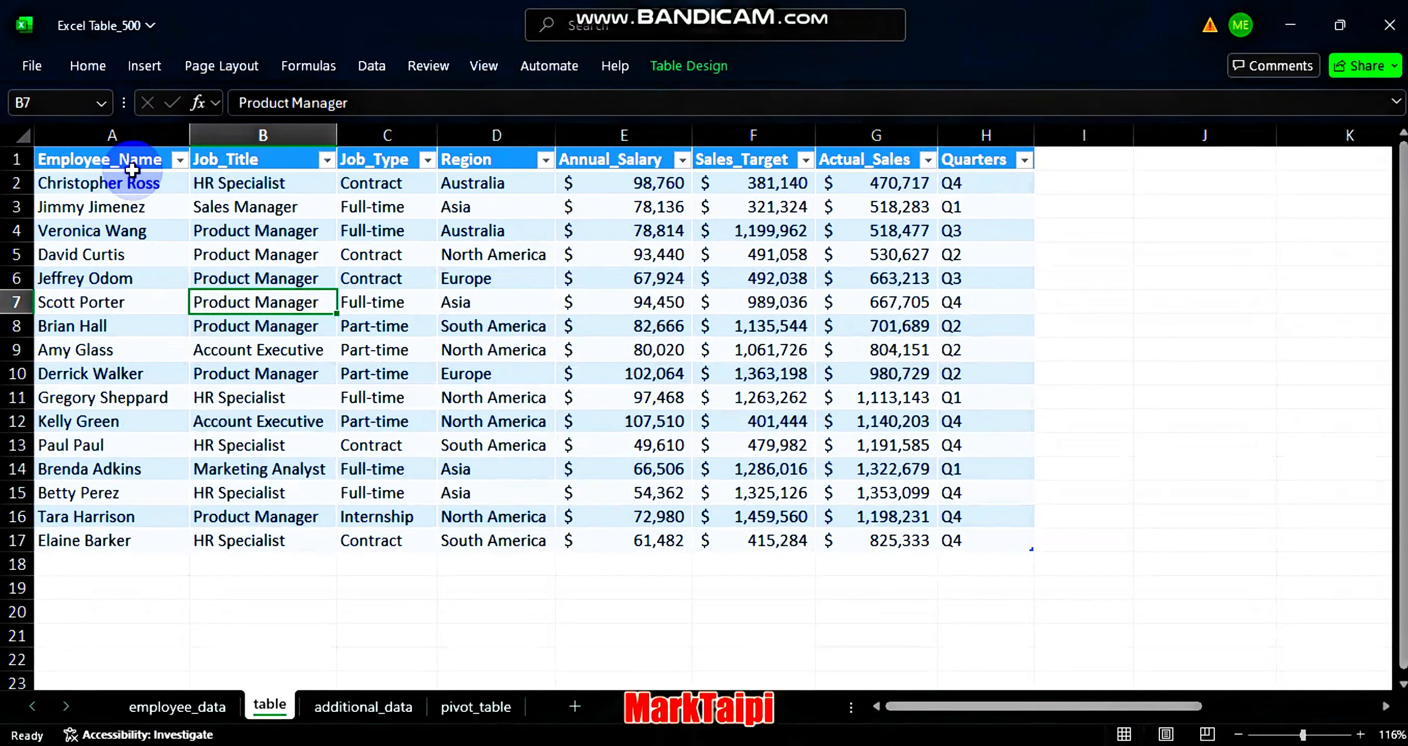
Insert the recommended Clustered Bar chart from the Employee_Name and Actual_Sales columns on the table sheet
{"action": "left_click", "coordinate": [116, 134]}
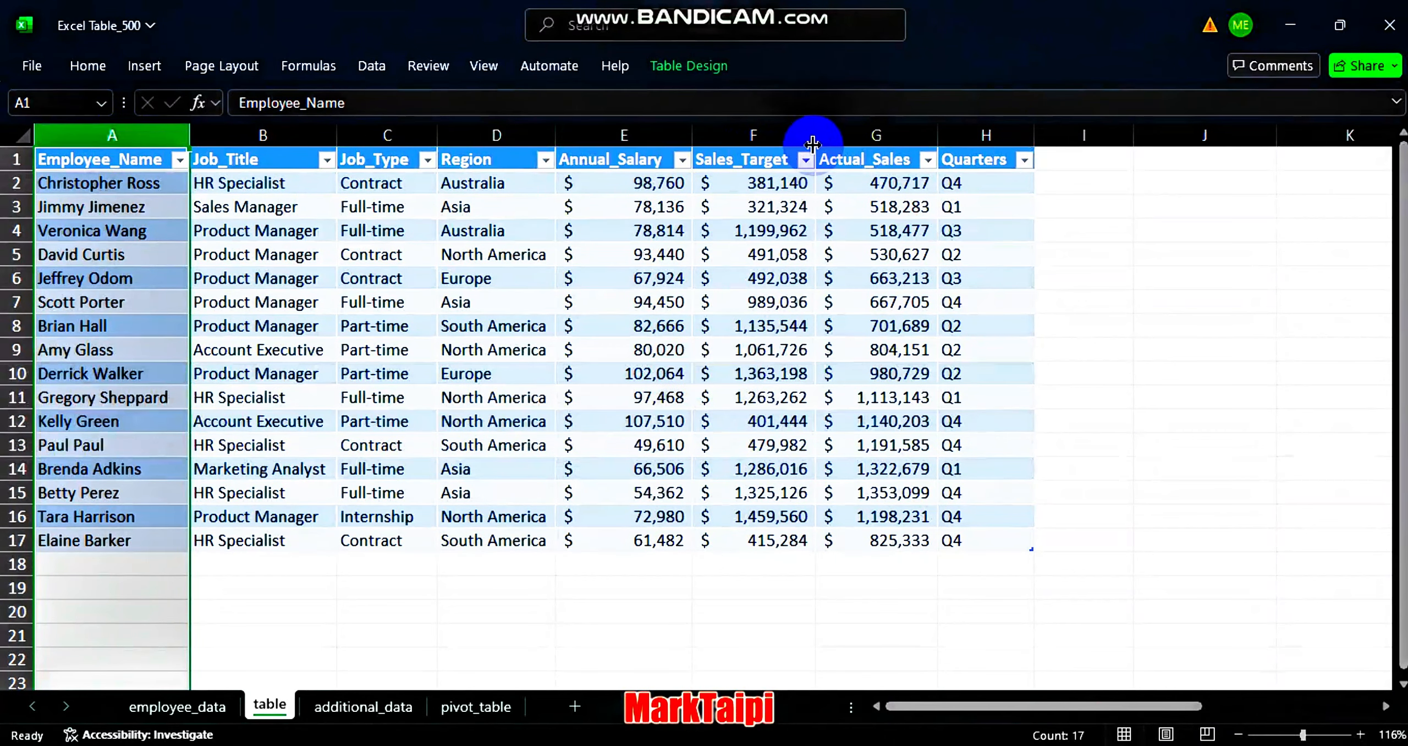
{"action": "left_click", "coordinate": [844, 136], "text": "ctrl"}
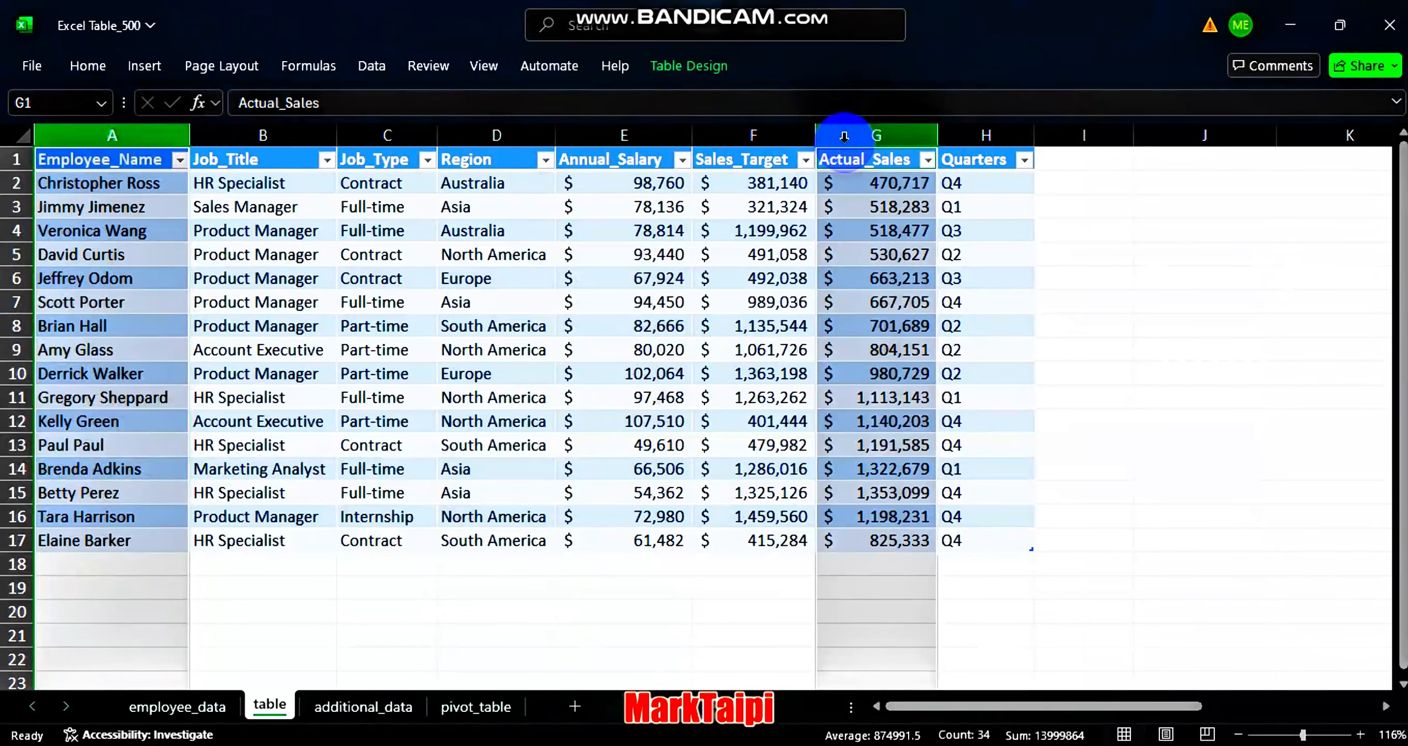
{"action": "left_click", "coordinate": [144, 69]}
{"action": "left_click", "coordinate": [488, 116]}
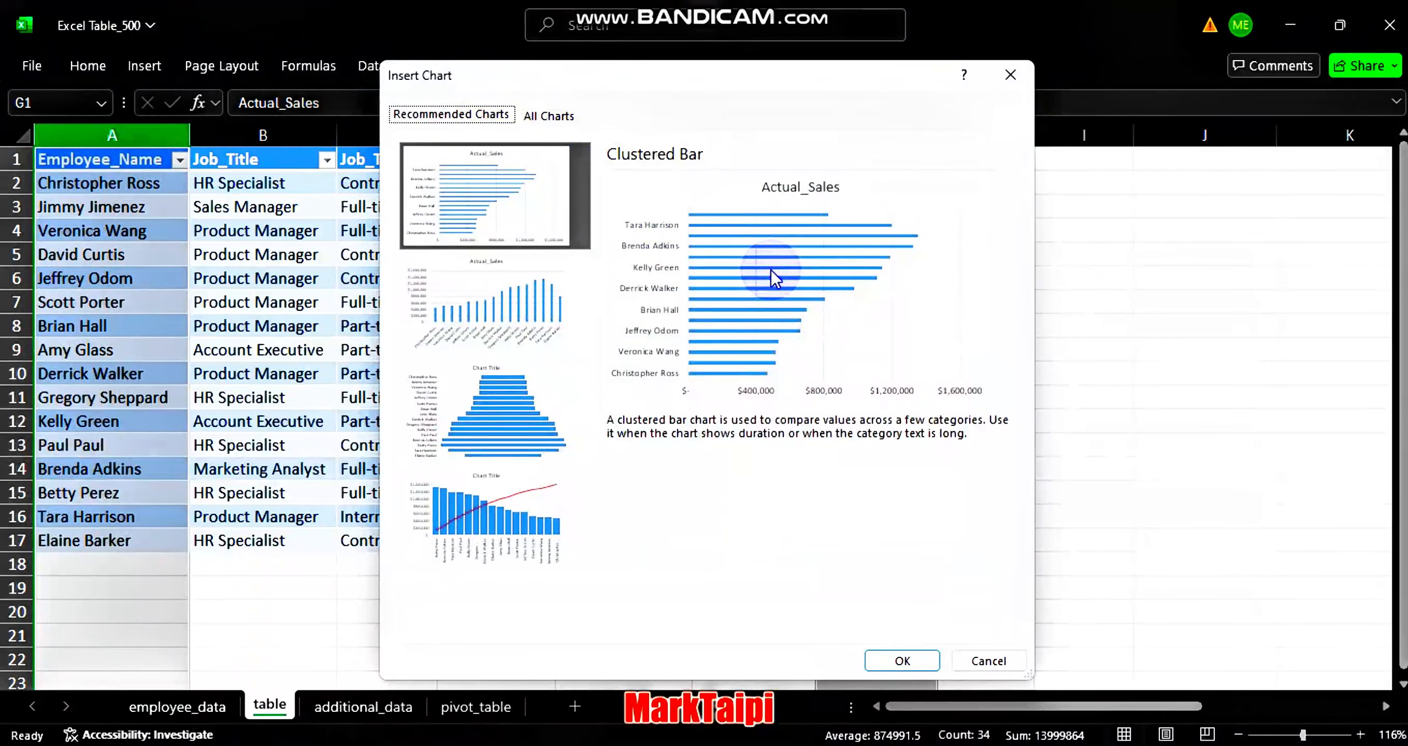
{"action": "key", "text": "Return"}
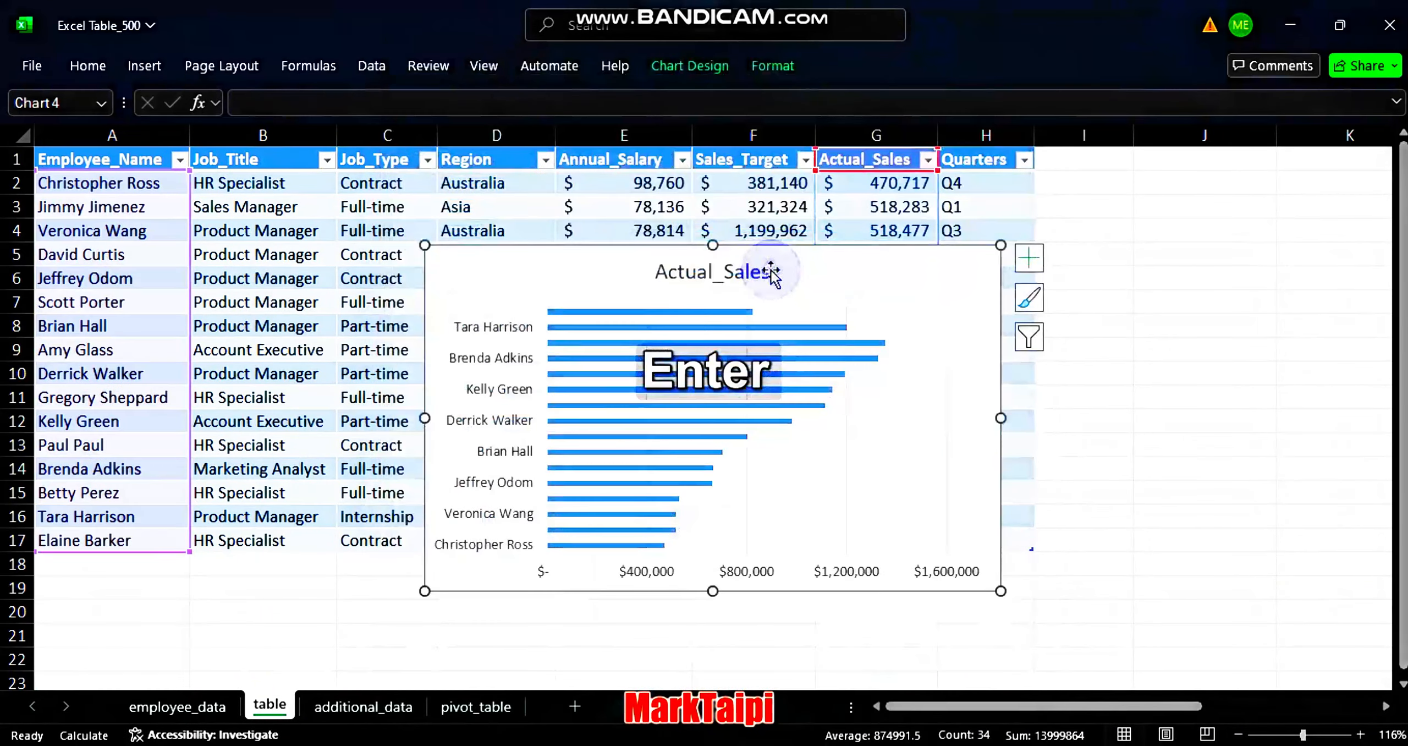
Move the Actual_Sales chart over the table's first columns and filter the Region column to Australia only
{"action": "left_click_drag", "start_coordinate": [847, 289], "coordinate": [538, 319]}
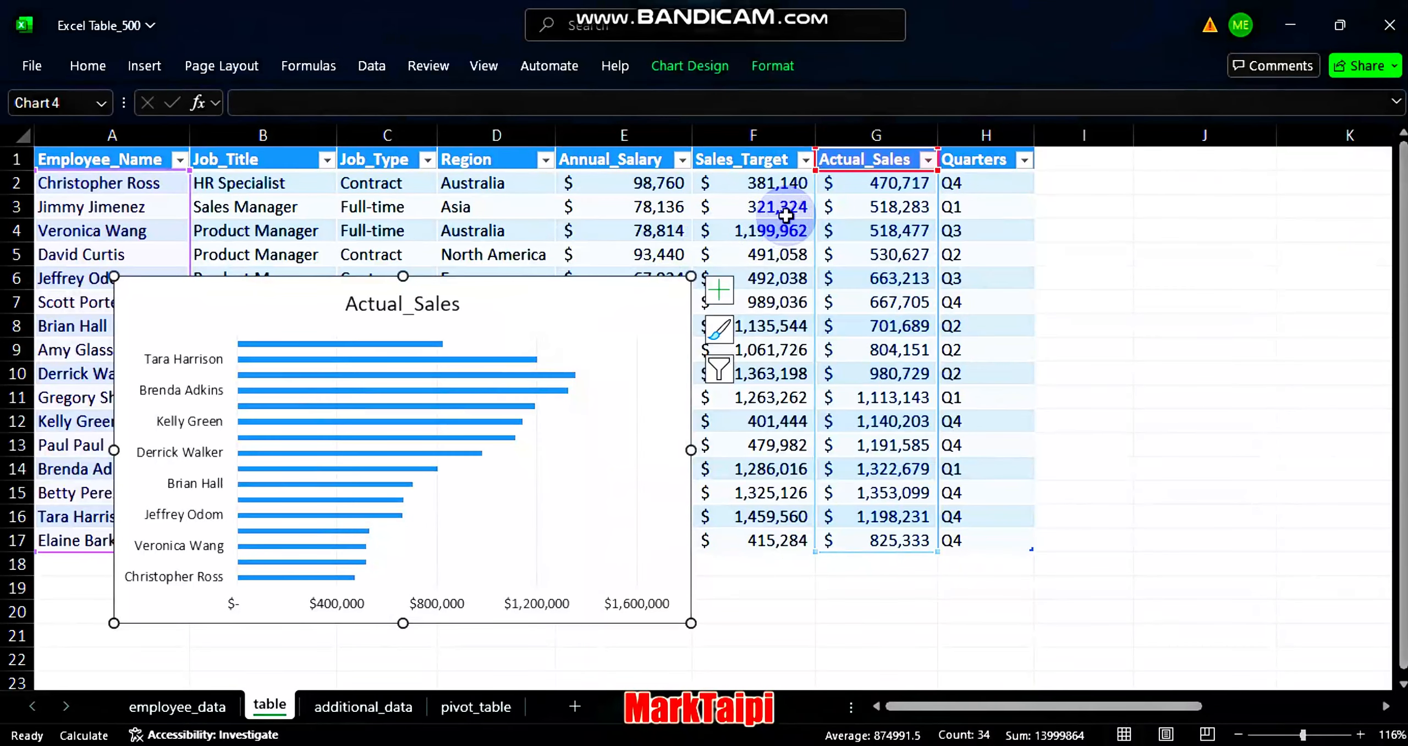
{"action": "left_click", "coordinate": [545, 160]}
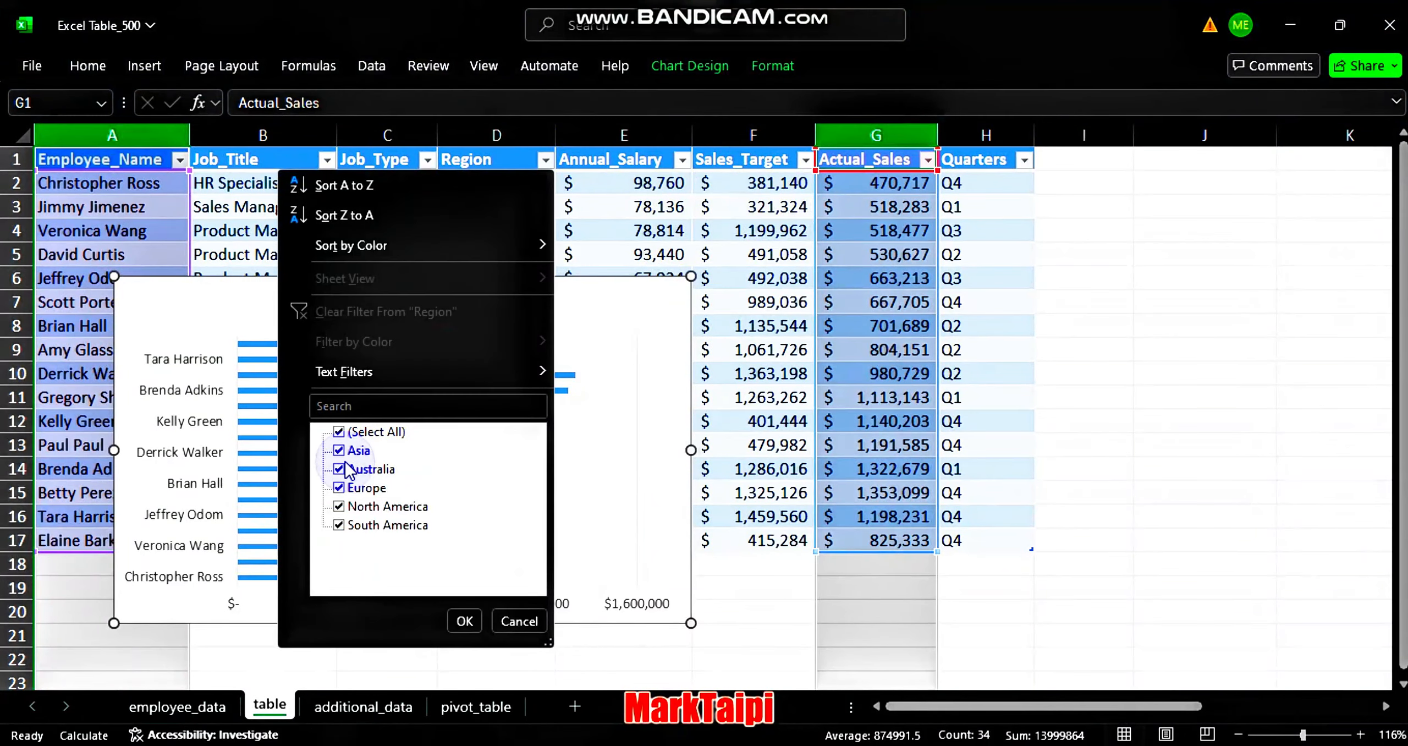
{"action": "left_click", "coordinate": [339, 433]}
{"action": "left_click", "coordinate": [338, 469]}
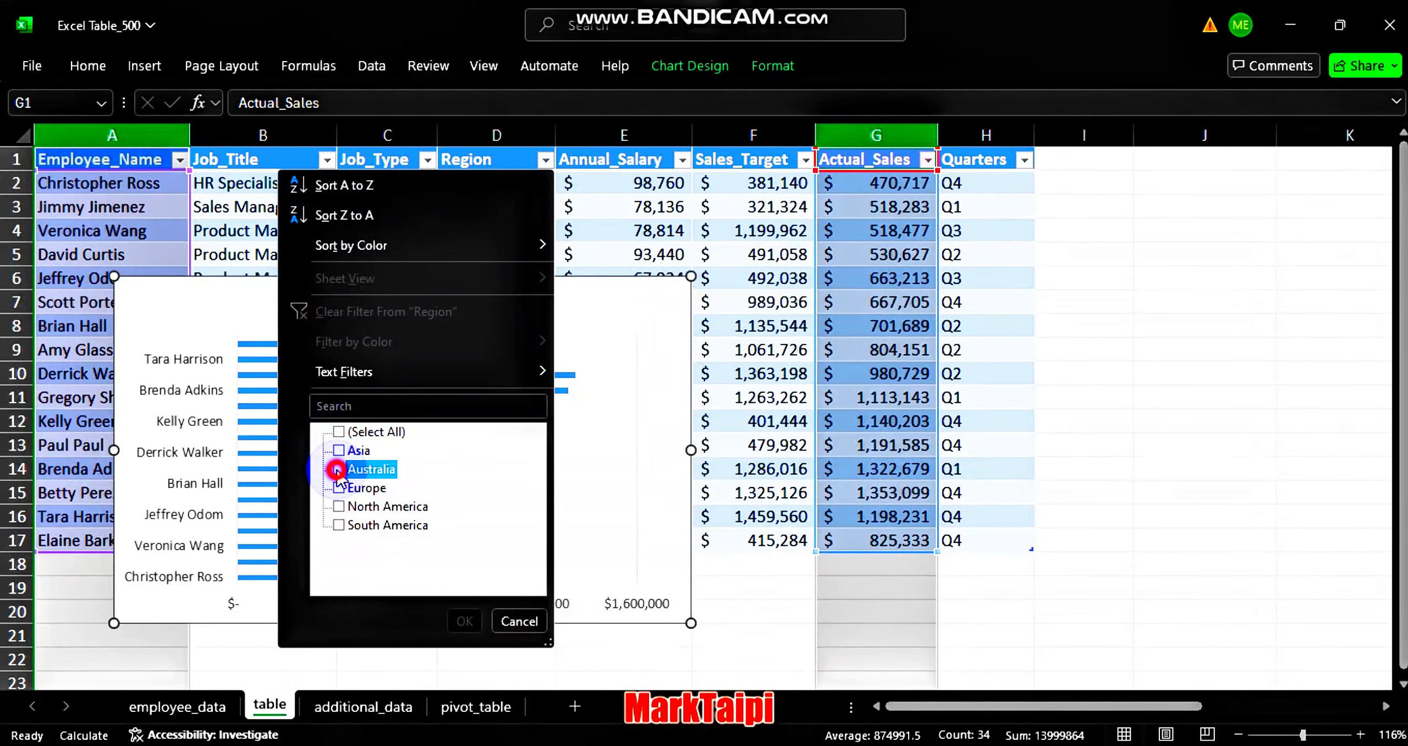
{"action": "left_click", "coordinate": [464, 622]}
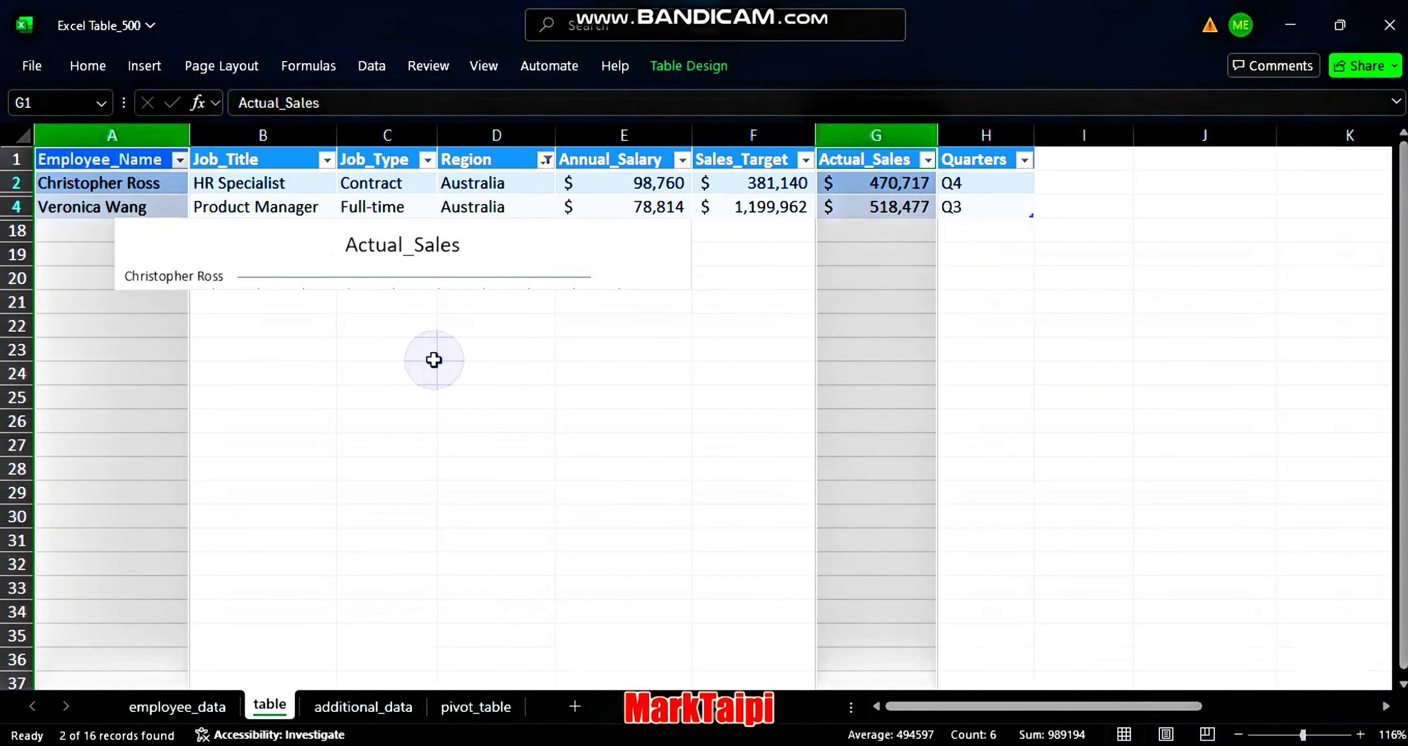
Add Asia and North America to the Region filter, and clear the Region filter after viewing the chart
{"action": "left_click", "coordinate": [546, 160]}
{"action": "left_click", "coordinate": [338, 451]}
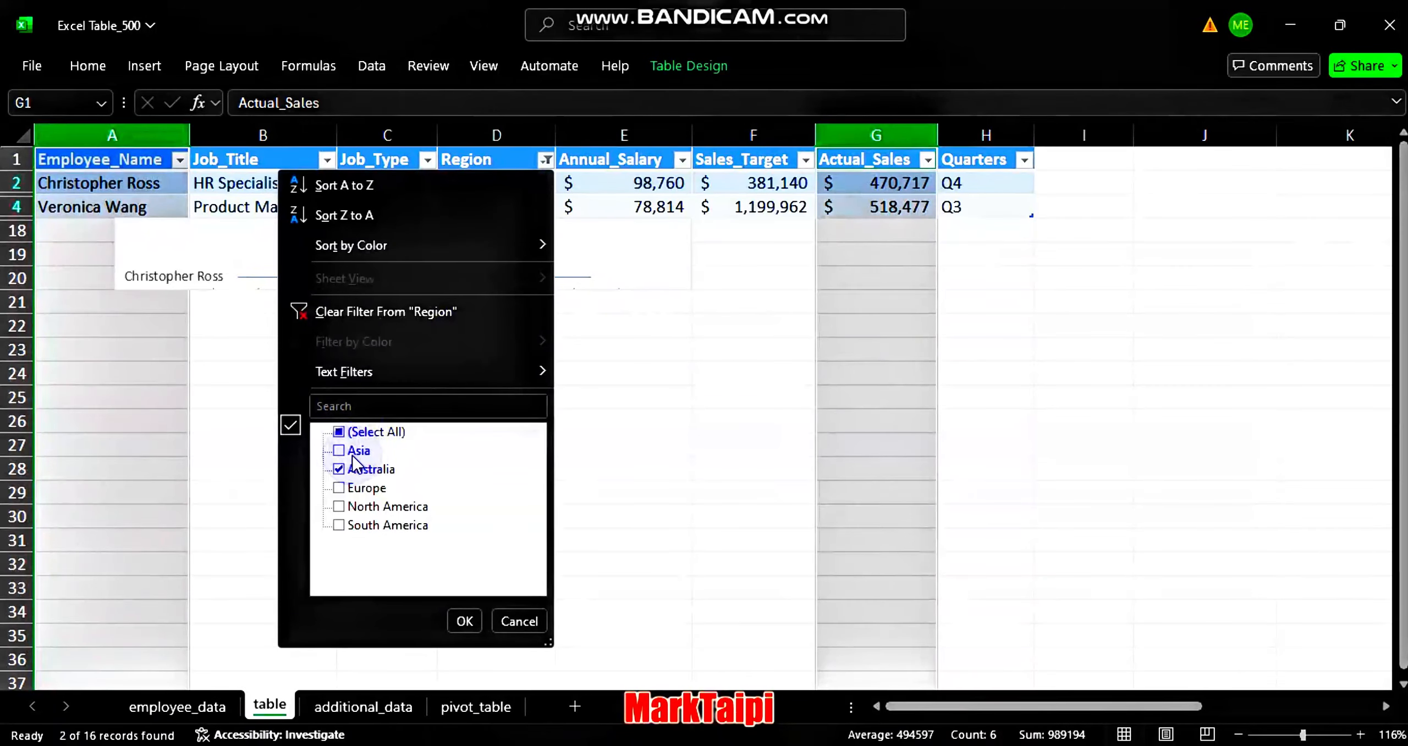
{"action": "left_click", "coordinate": [339, 507]}
{"action": "left_click", "coordinate": [464, 621]}
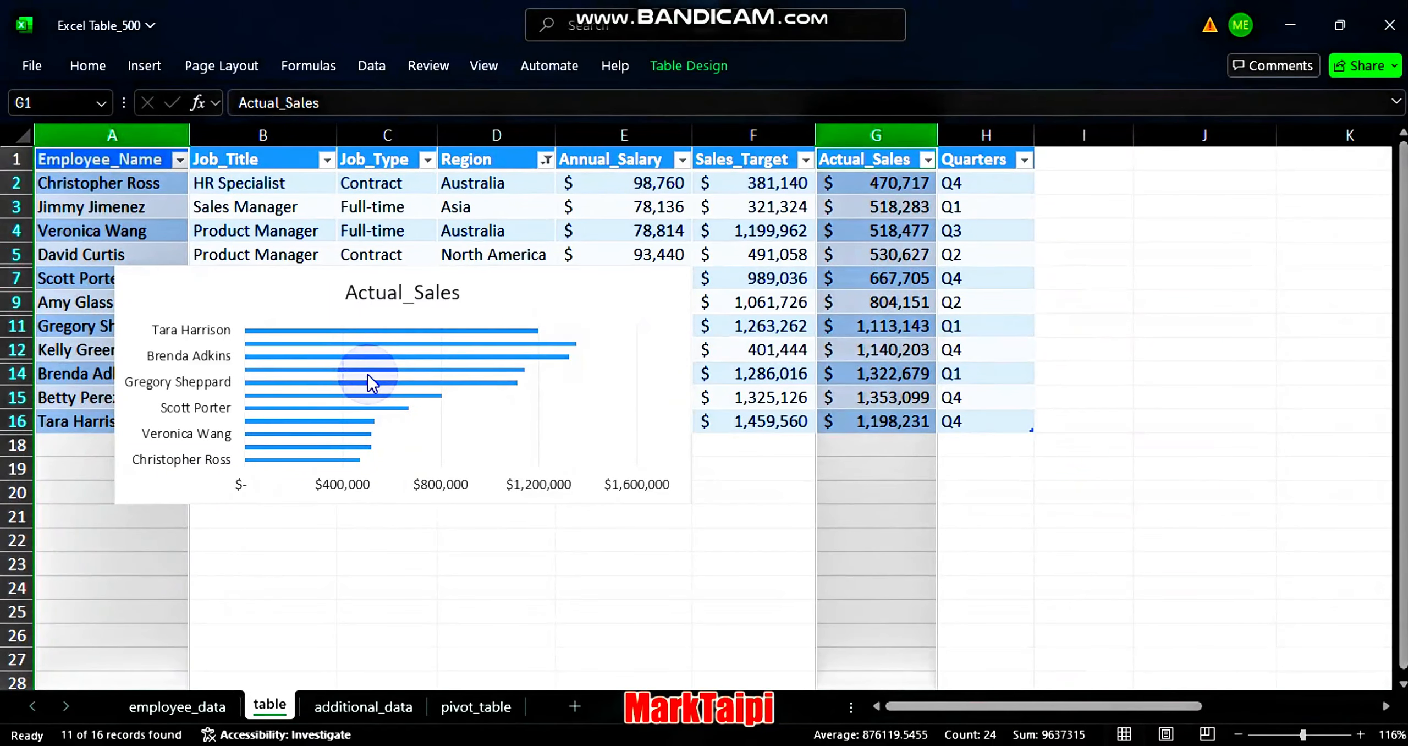
{"action": "left_click", "coordinate": [546, 160]}
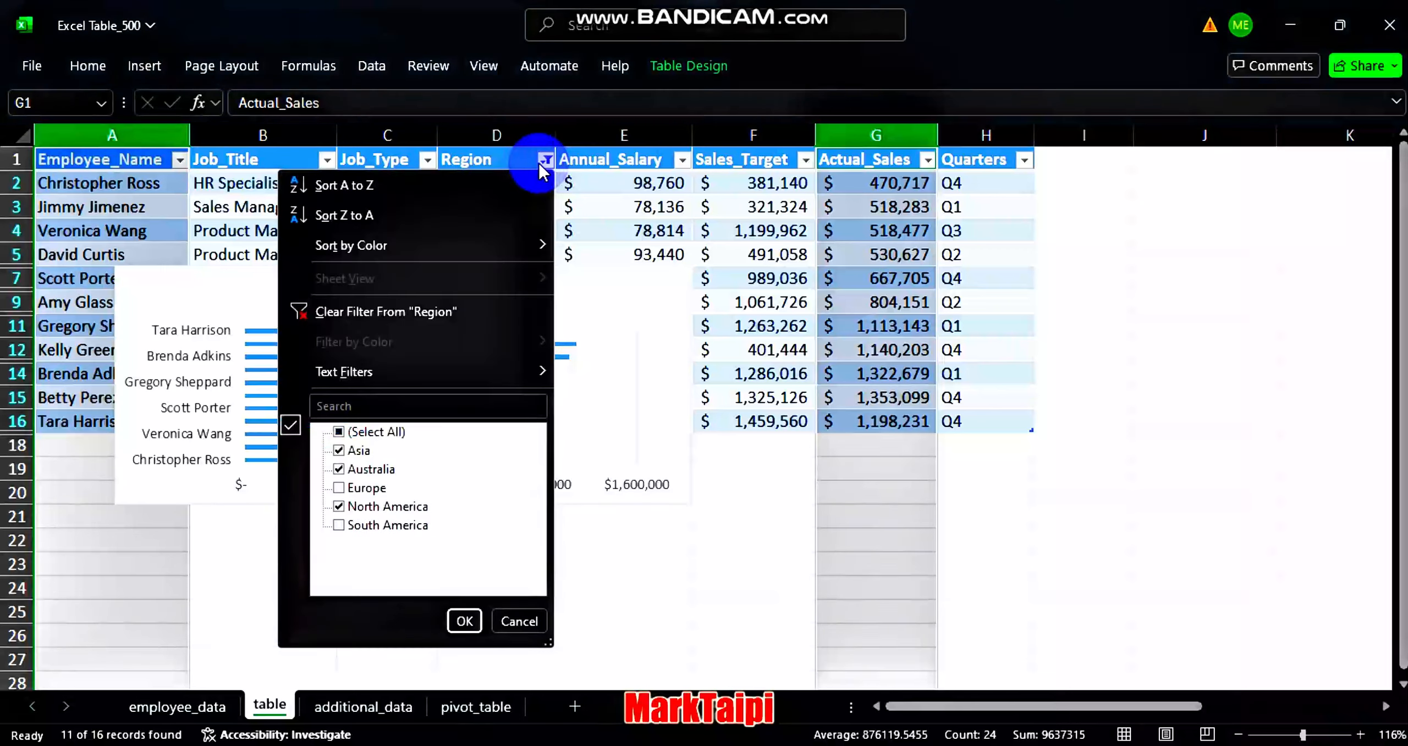
{"action": "left_click", "coordinate": [387, 312]}
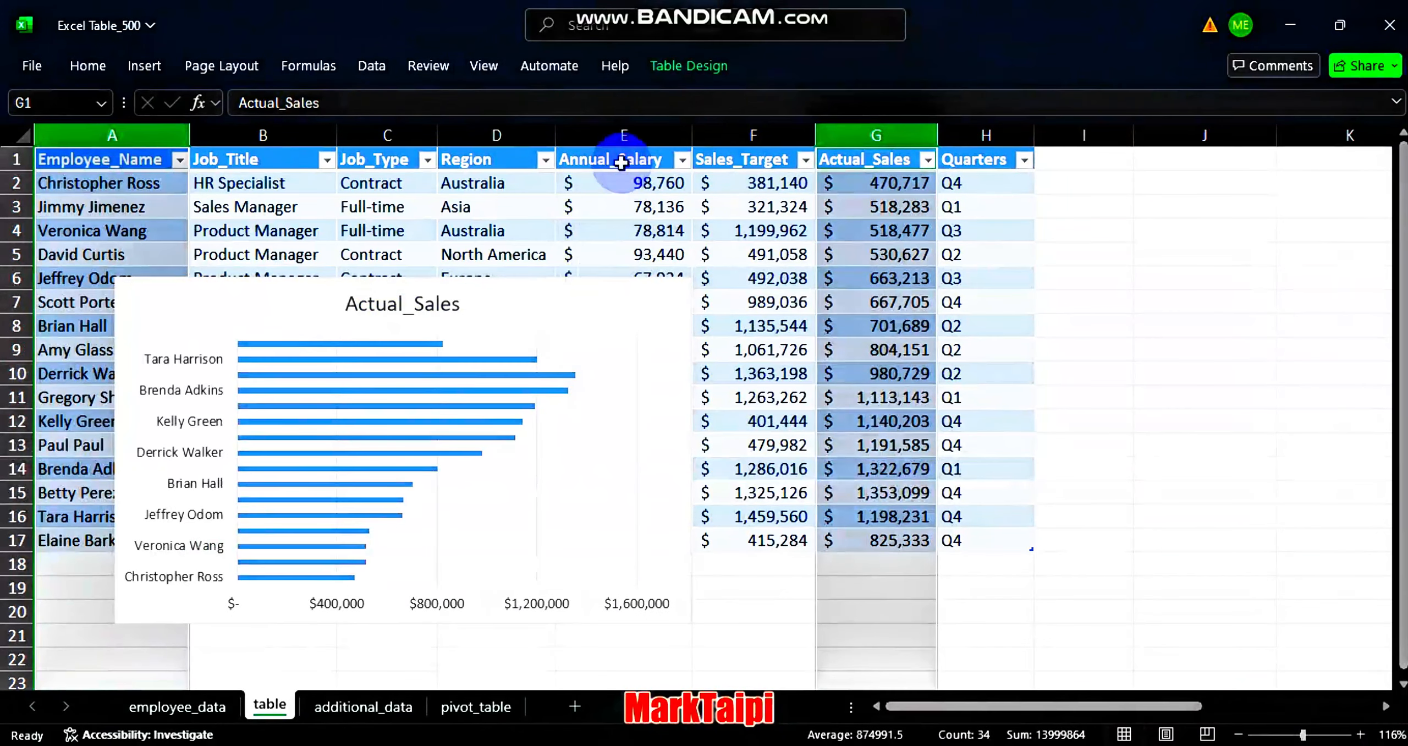
Insert slicers for Job_Title, Region and Quarters on the employees table
{"action": "left_click", "coordinate": [685, 74]}
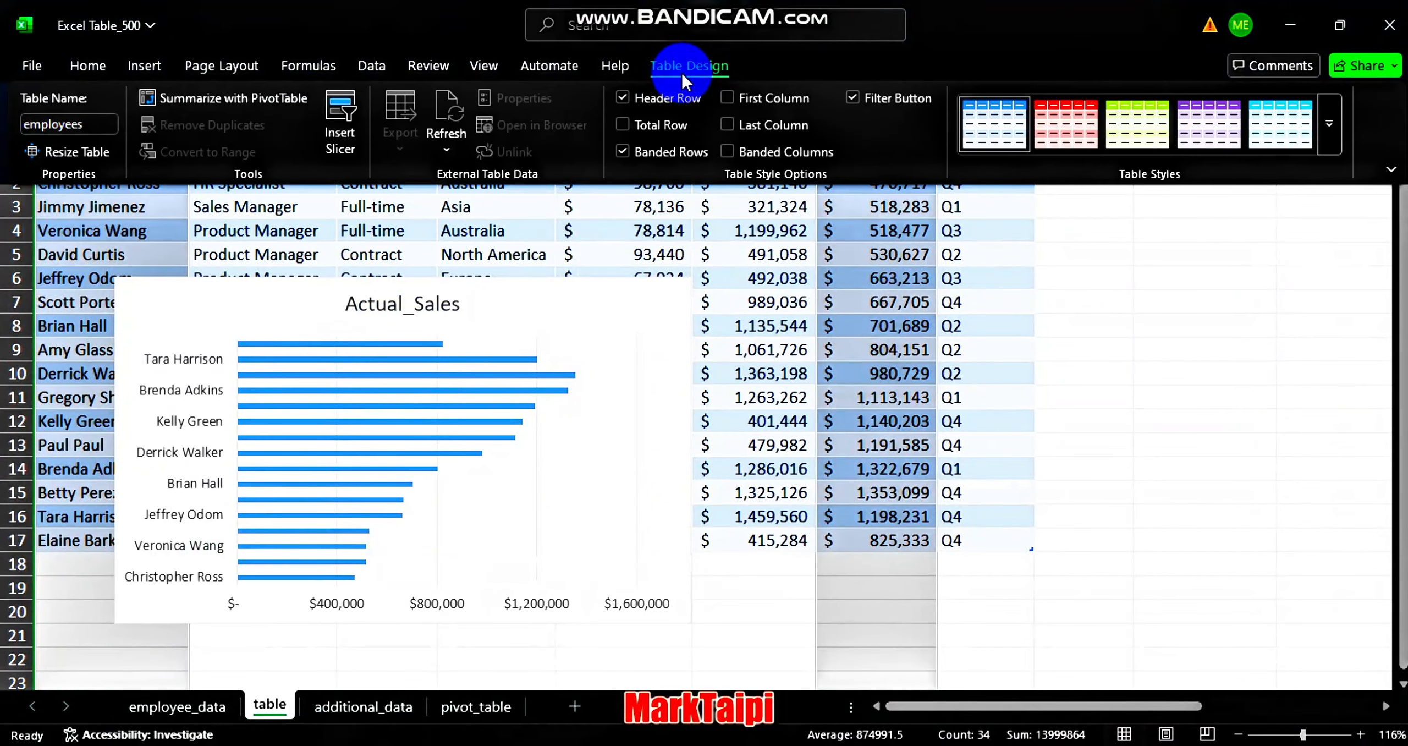
{"action": "left_click", "coordinate": [341, 146]}
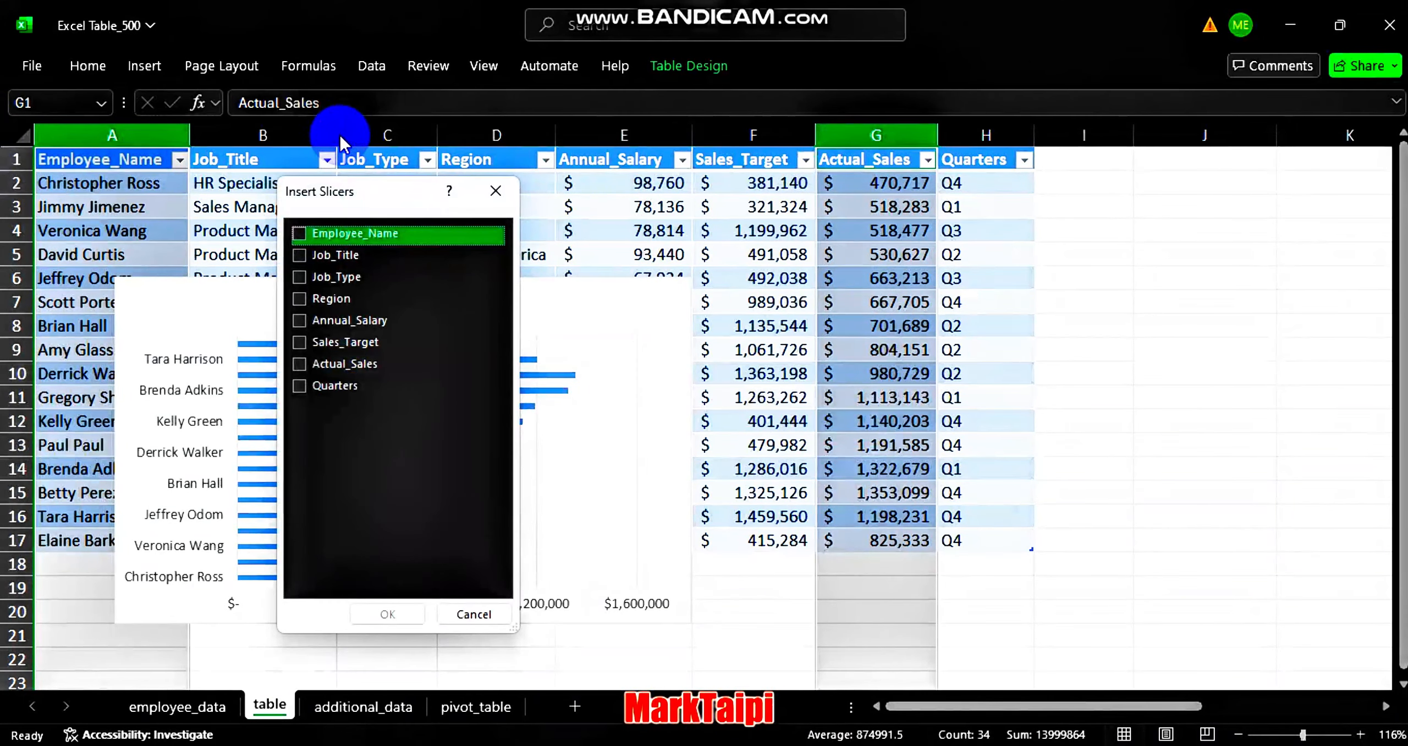
{"action": "left_click", "coordinate": [326, 257]}
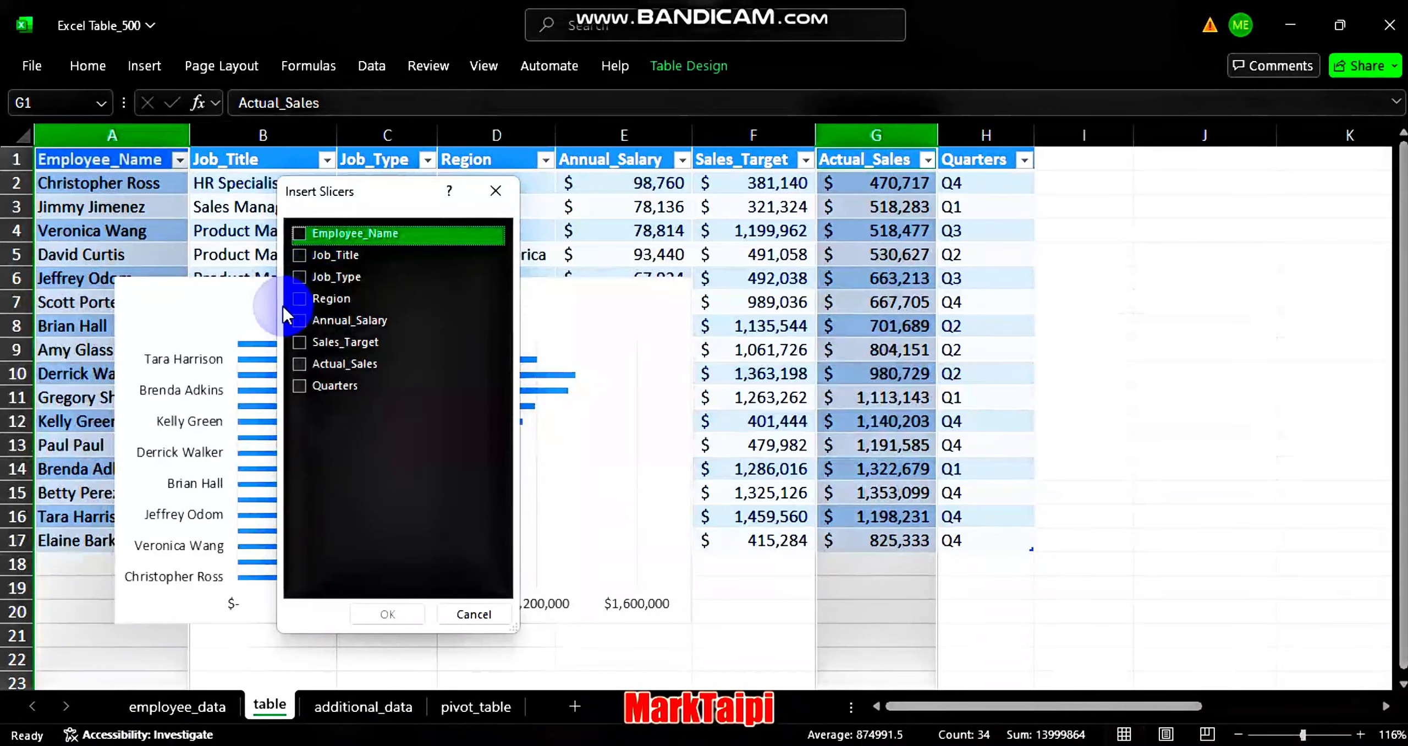
{"action": "left_click", "coordinate": [302, 254]}
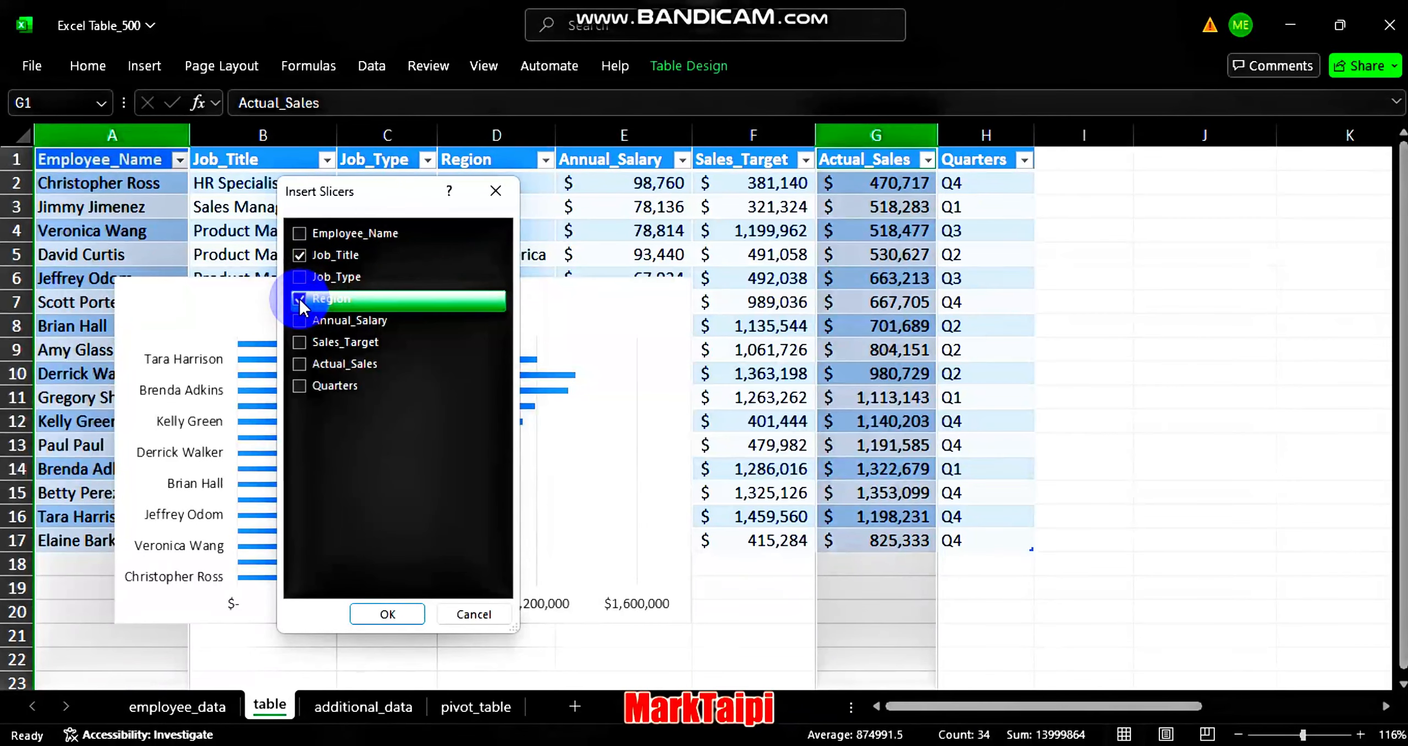
{"action": "left_click", "coordinate": [300, 300]}
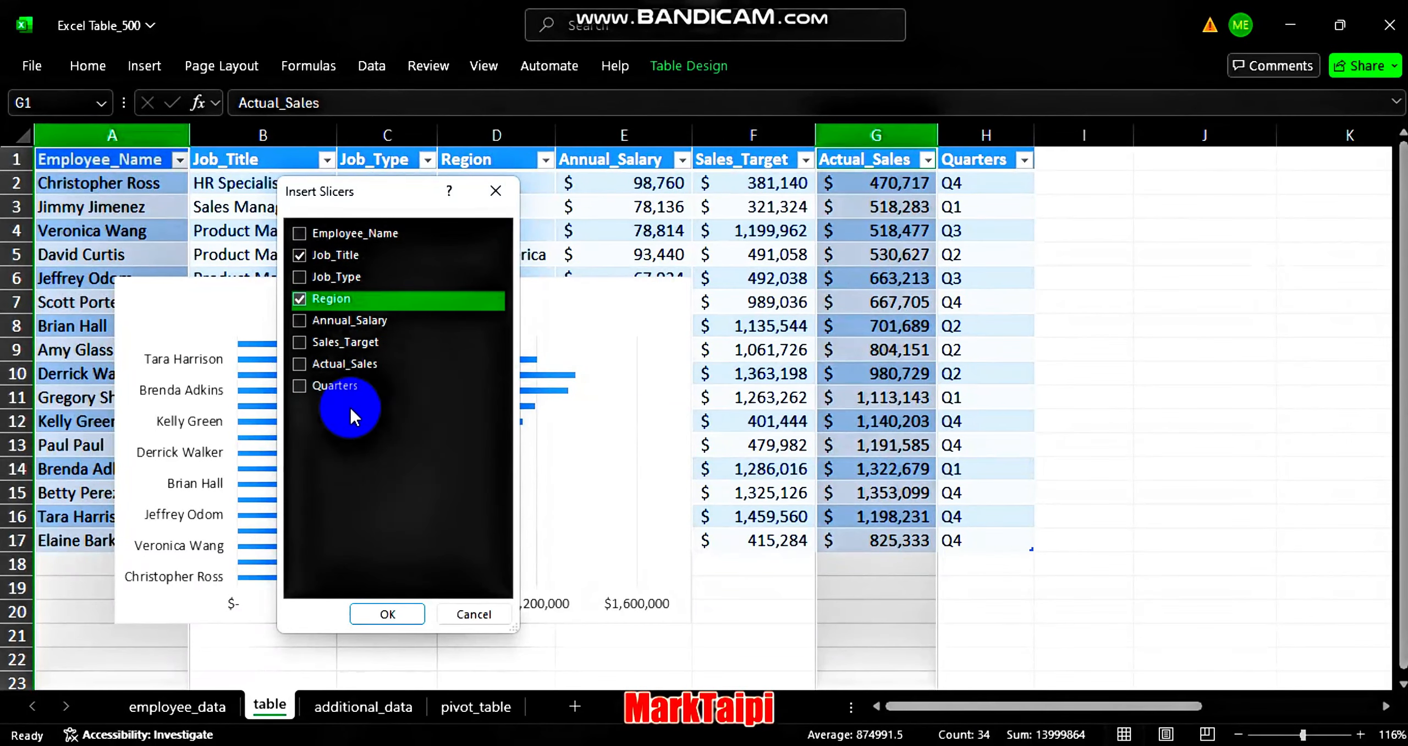
{"action": "left_click", "coordinate": [298, 387]}
{"action": "left_click", "coordinate": [379, 611]}
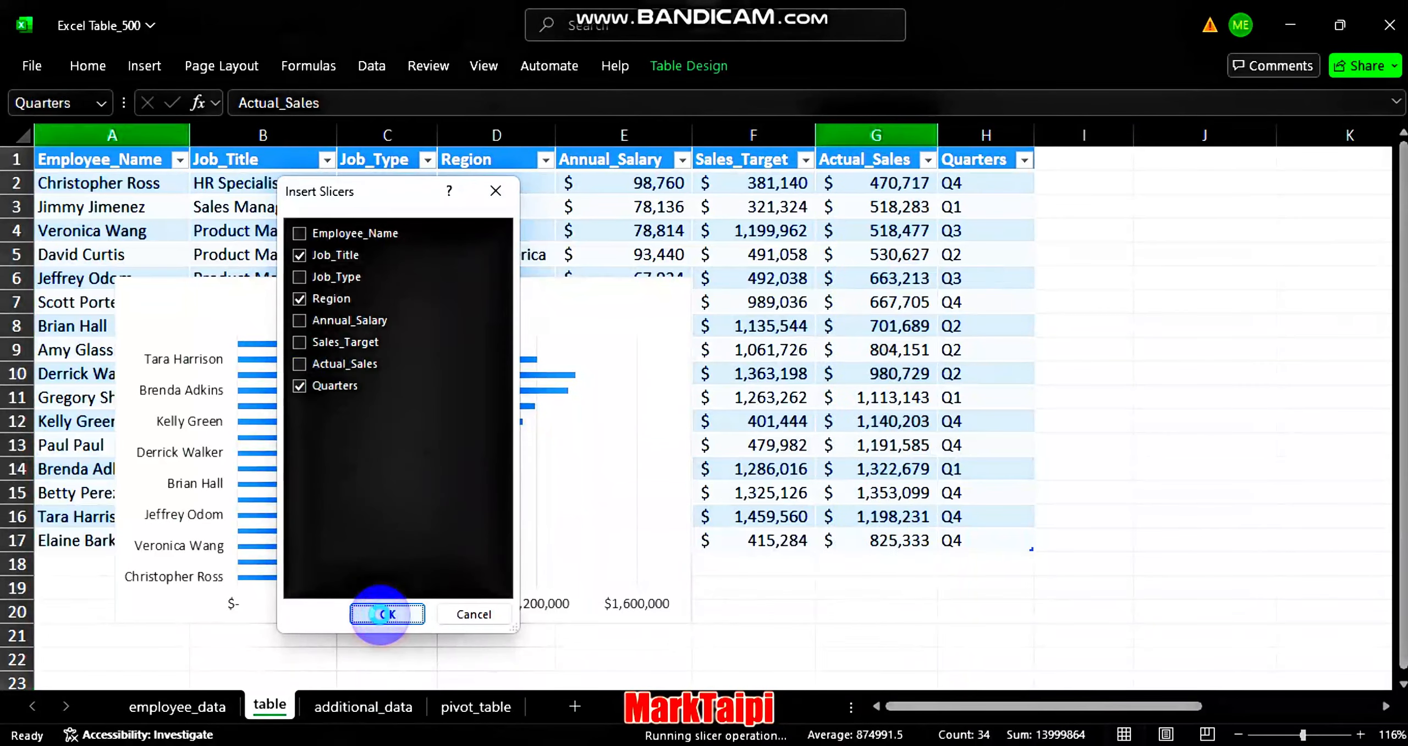
Move the Quarters slicer beside the table, over the first rows of columns I and J
{"action": "left_click", "coordinate": [749, 343]}
{"action": "left_click_drag", "start_coordinate": [749, 344], "coordinate": [1144, 169]}
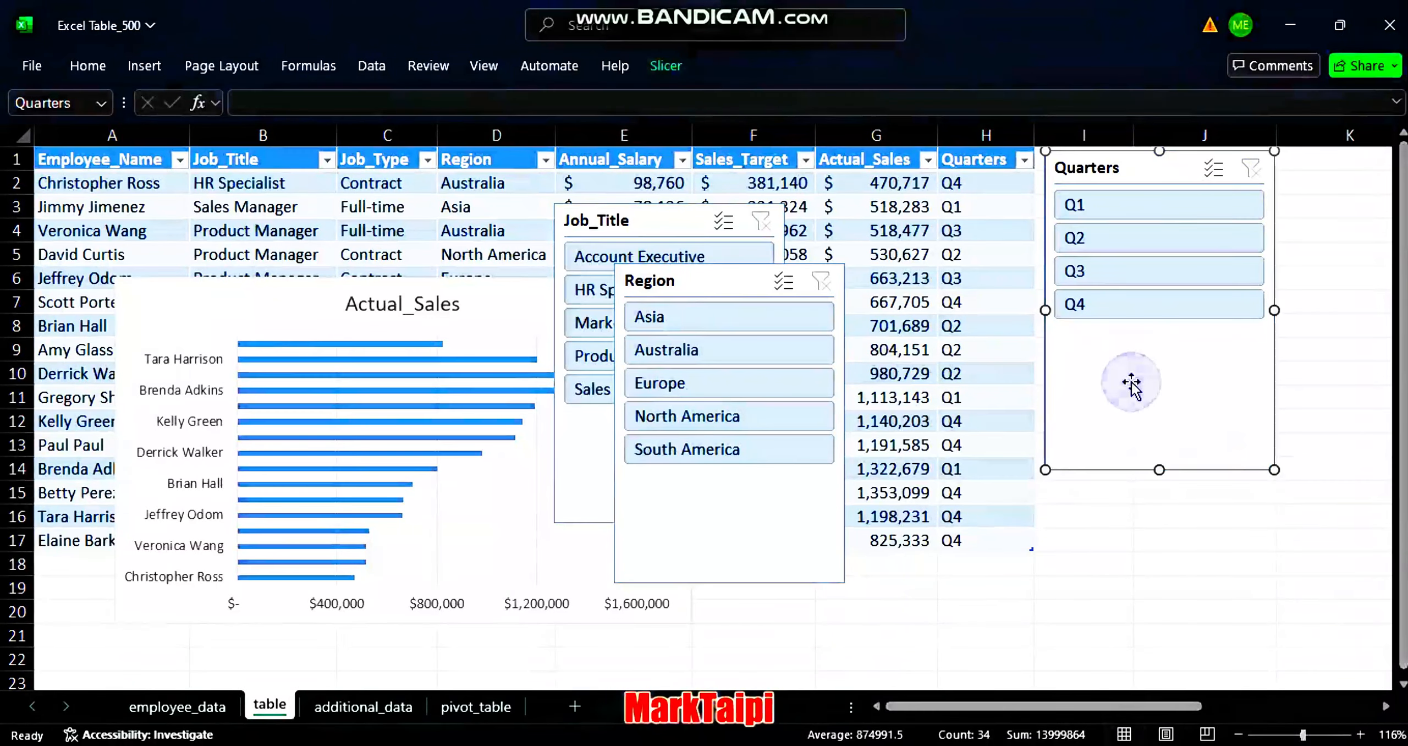
{"action": "left_click", "coordinate": [1138, 363]}
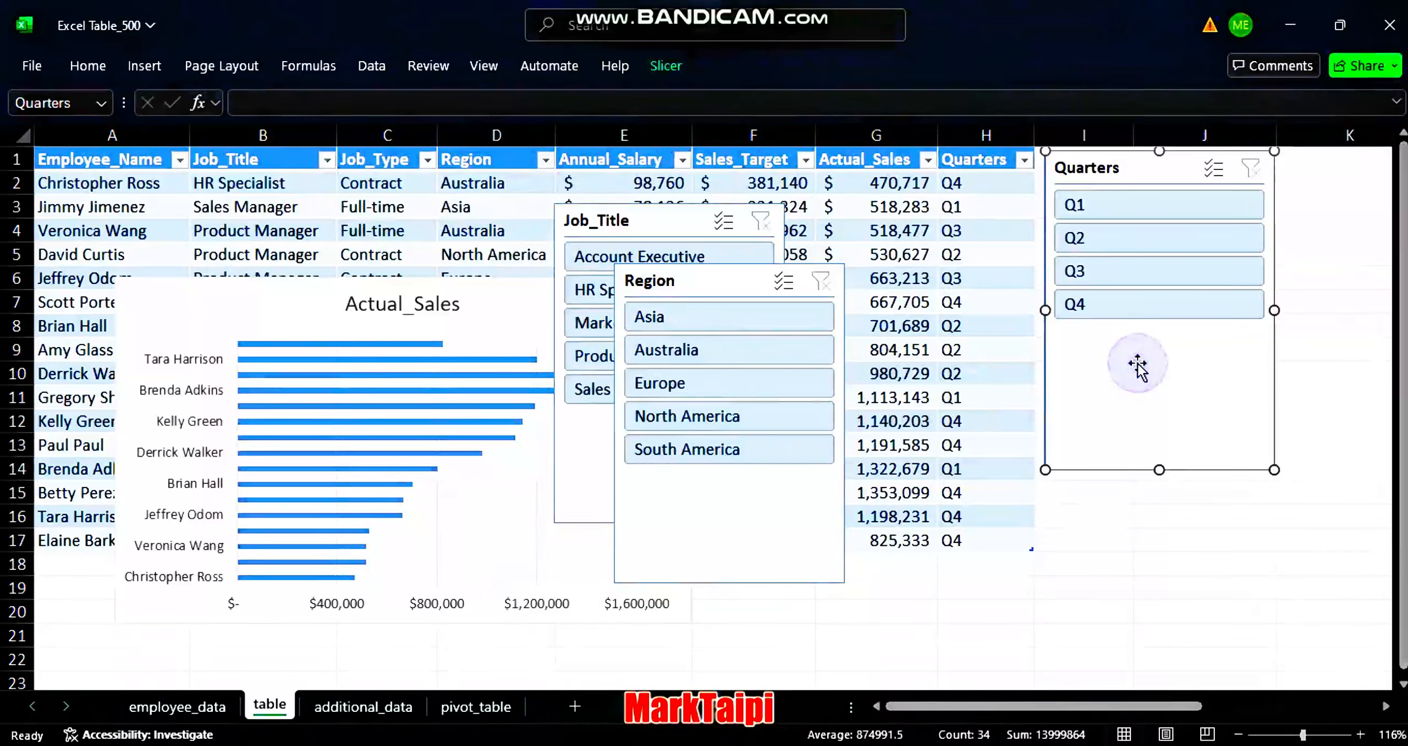
Lay out the Quarters slicer buttons in 4 columns and shorten the slicer to a single row of buttons
{"action": "left_click", "coordinate": [655, 67]}
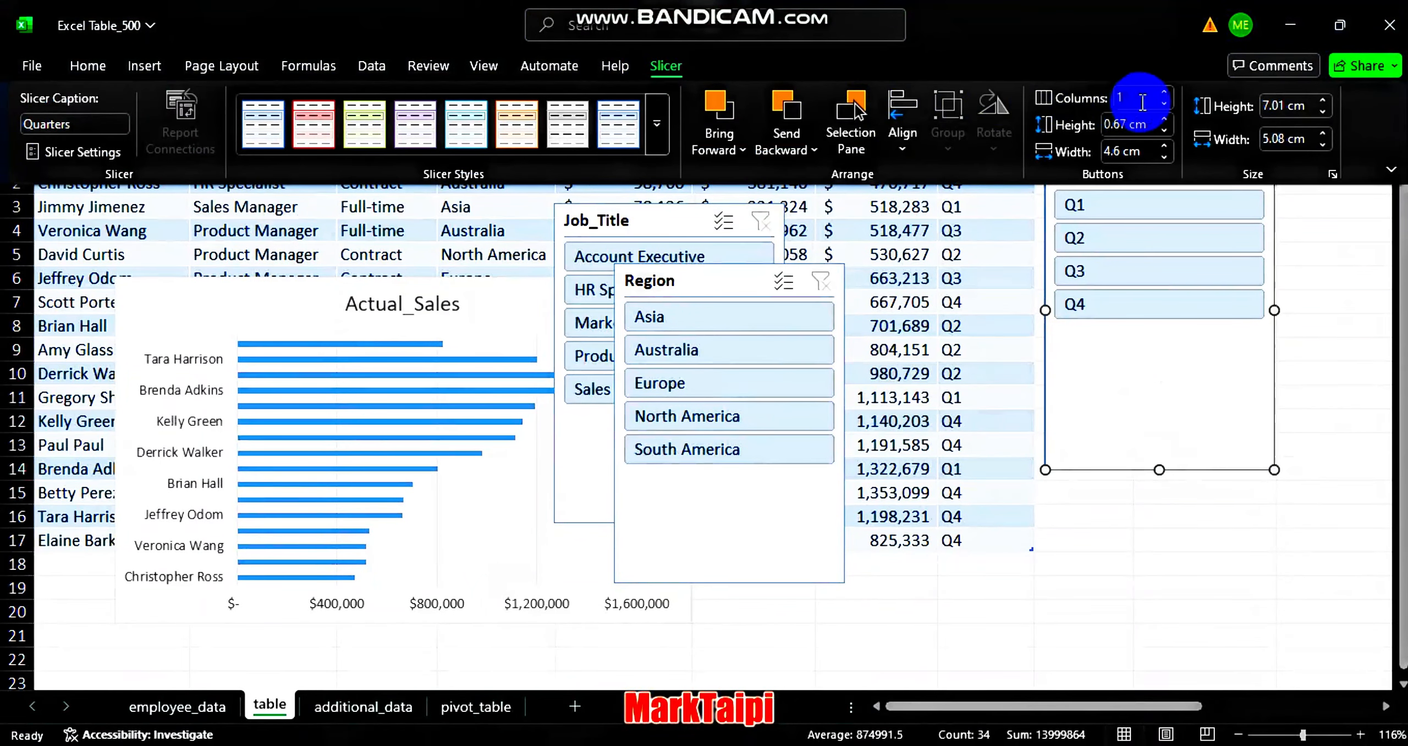
{"action": "left_click", "coordinate": [1165, 97]}
{"action": "left_click", "coordinate": [1164, 97]}
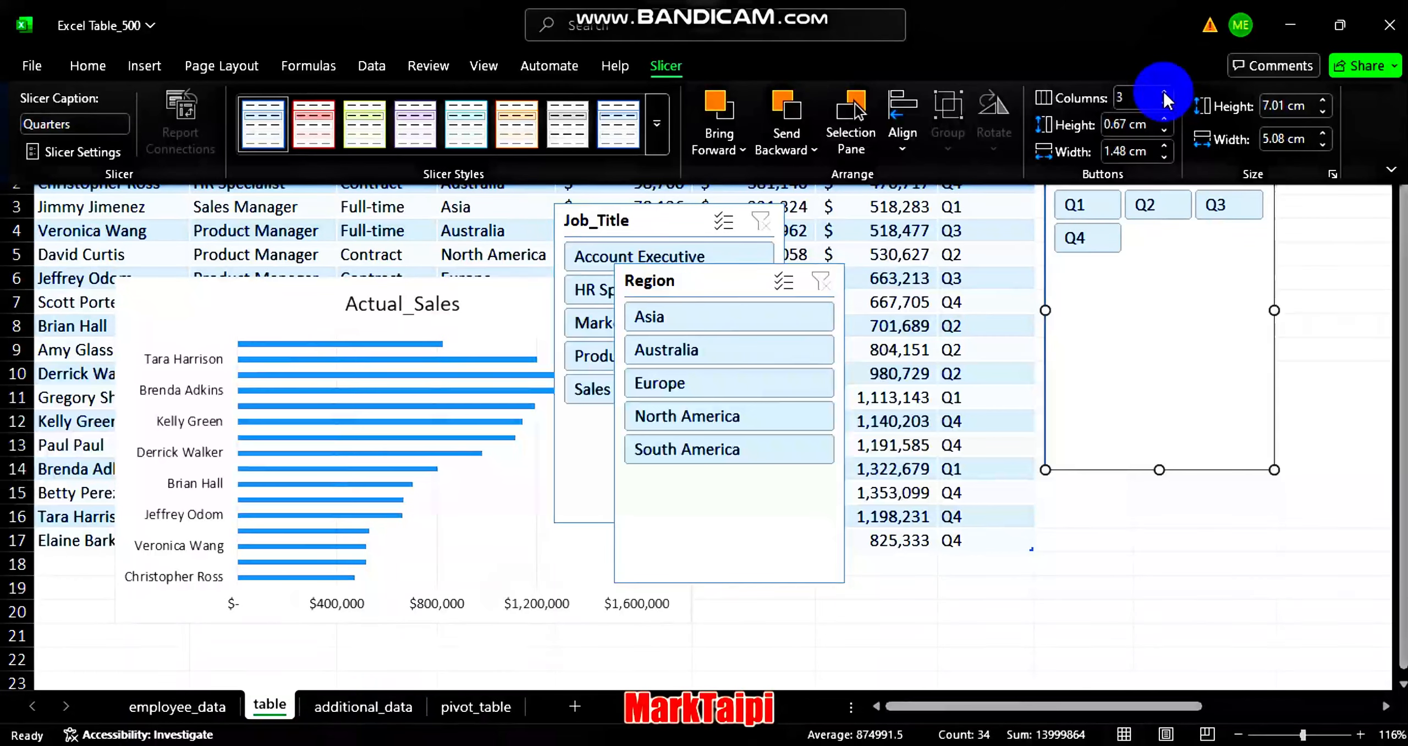
{"action": "left_click", "coordinate": [1165, 97]}
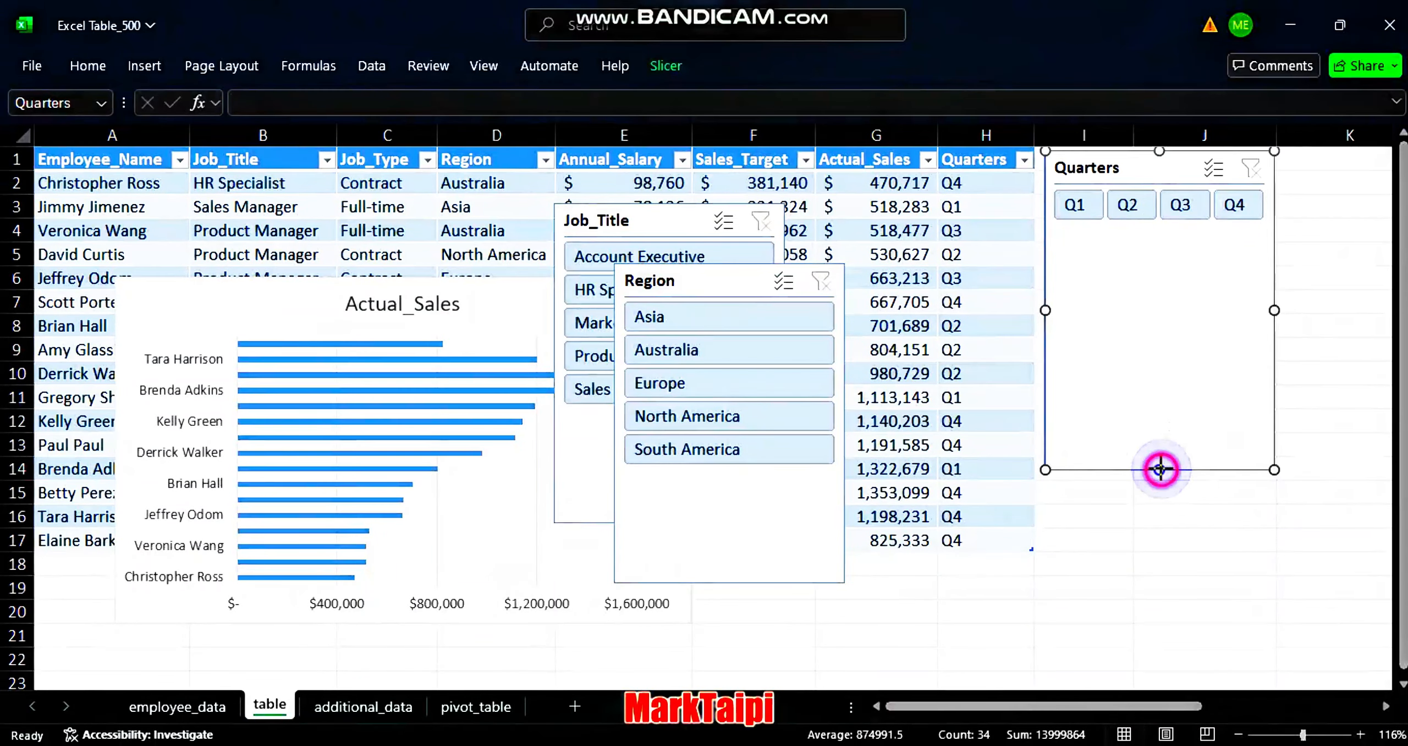
{"action": "left_click_drag", "start_coordinate": [1159, 466], "coordinate": [1164, 223]}
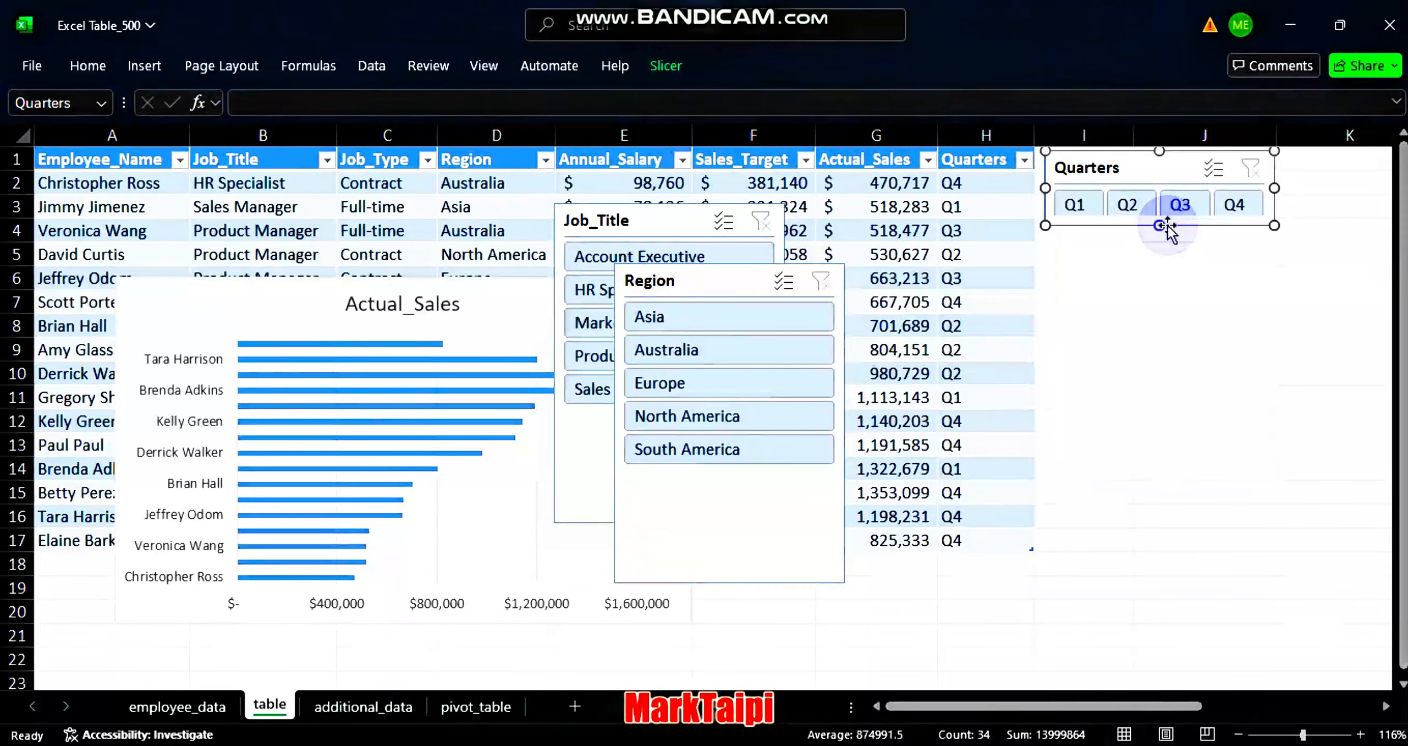
Place the Region slicer below Quarters, reduce its height, and place the Job_Title slicer directly beneath it
{"action": "left_click_drag", "start_coordinate": [799, 254], "coordinate": [990, 279]}
{"action": "left_click_drag", "start_coordinate": [722, 284], "coordinate": [1158, 252]}
{"action": "left_click_drag", "start_coordinate": [1166, 550], "coordinate": [1163, 439]}
{"action": "left_click_drag", "start_coordinate": [668, 215], "coordinate": [1164, 452]}
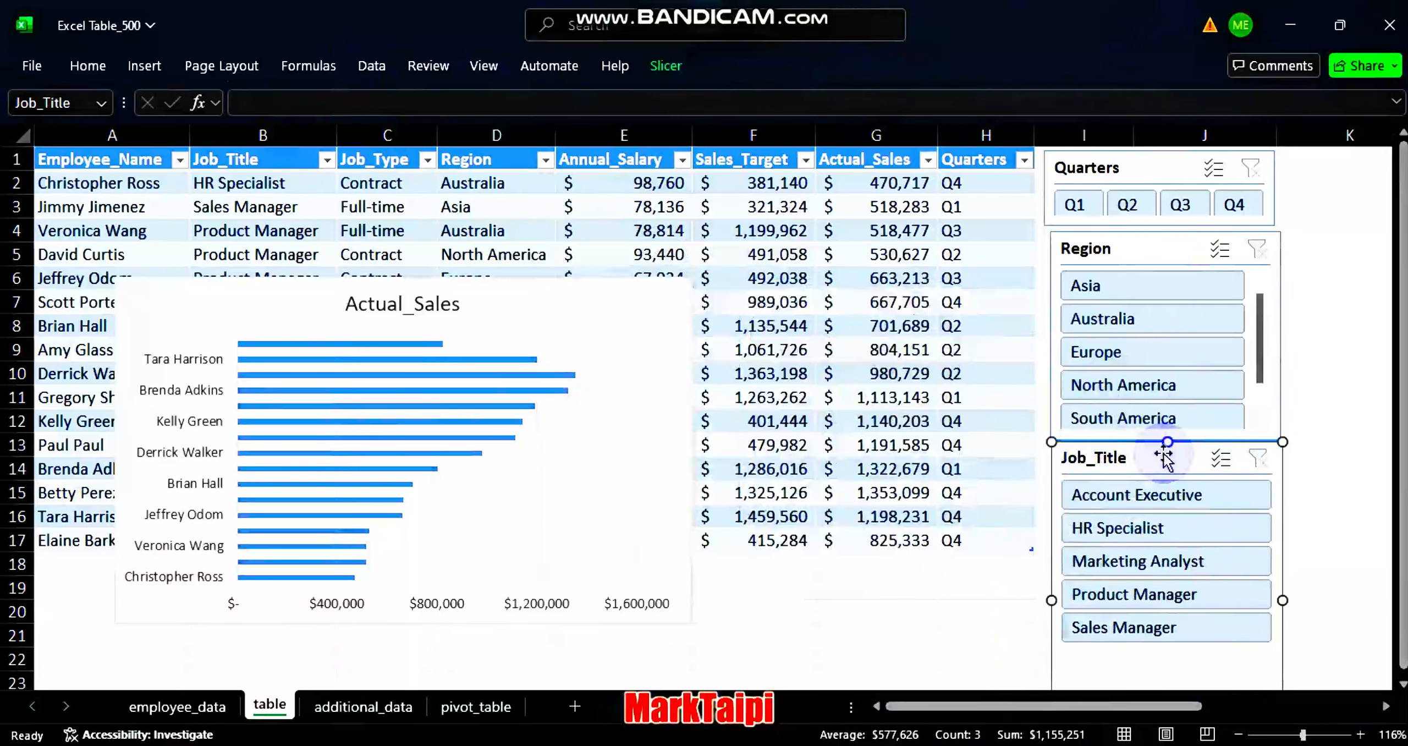
Enlarge the Actual_Sales chart to span from row 2 to about row 21 and across to column G
{"action": "left_click", "coordinate": [497, 302]}
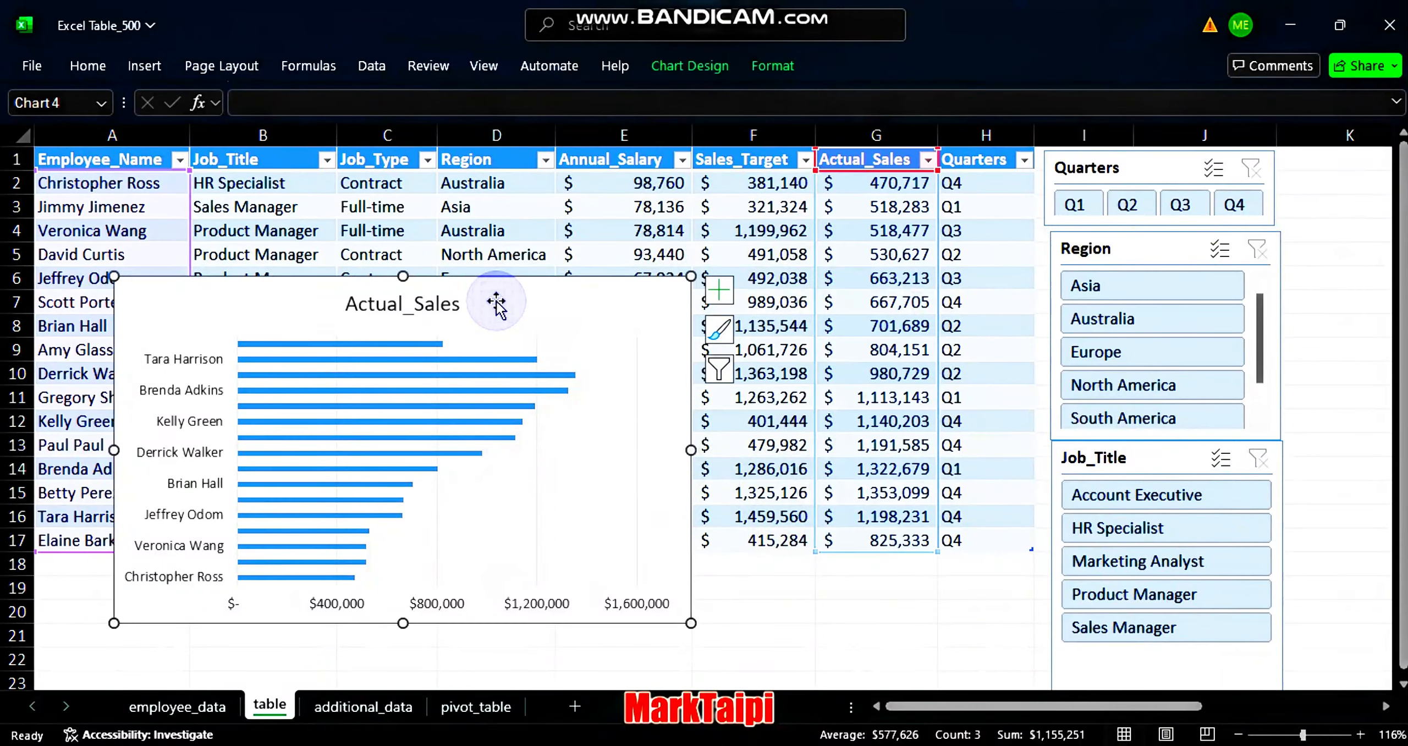
{"action": "left_click_drag", "start_coordinate": [403, 279], "coordinate": [403, 191]}
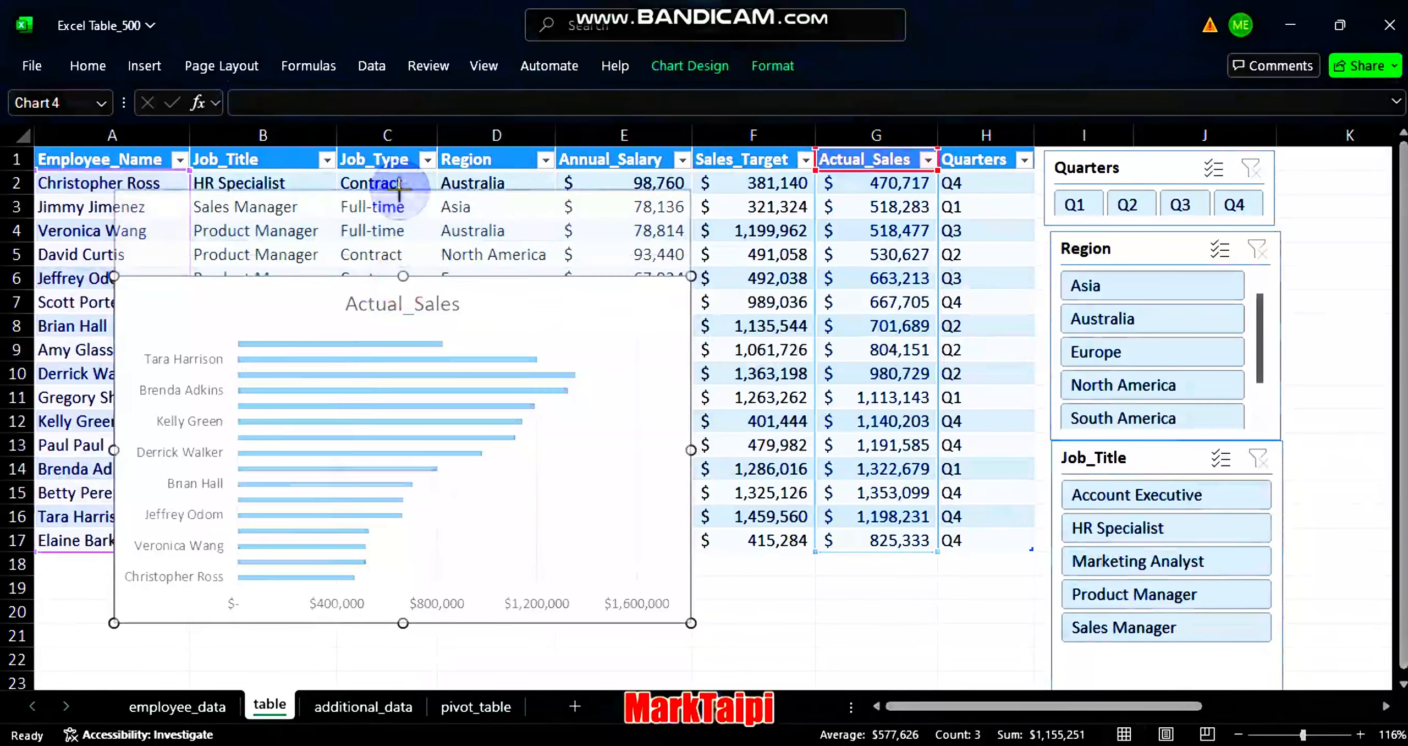
{"action": "left_click_drag", "start_coordinate": [691, 407], "coordinate": [912, 388]}
{"action": "left_click_drag", "start_coordinate": [513, 623], "coordinate": [517, 653]}
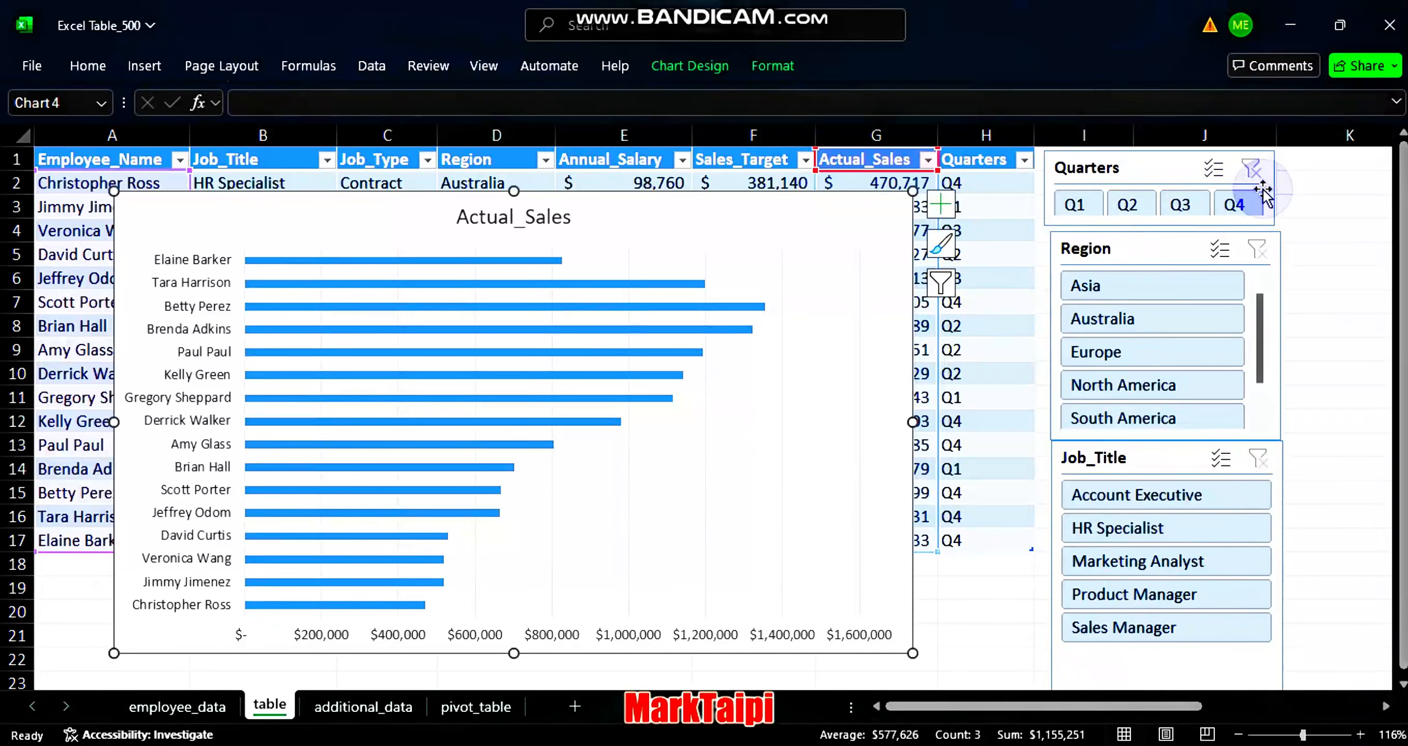
Filter the table and chart to Q2 with the Quarters slicer
{"action": "left_click", "coordinate": [1216, 172]}
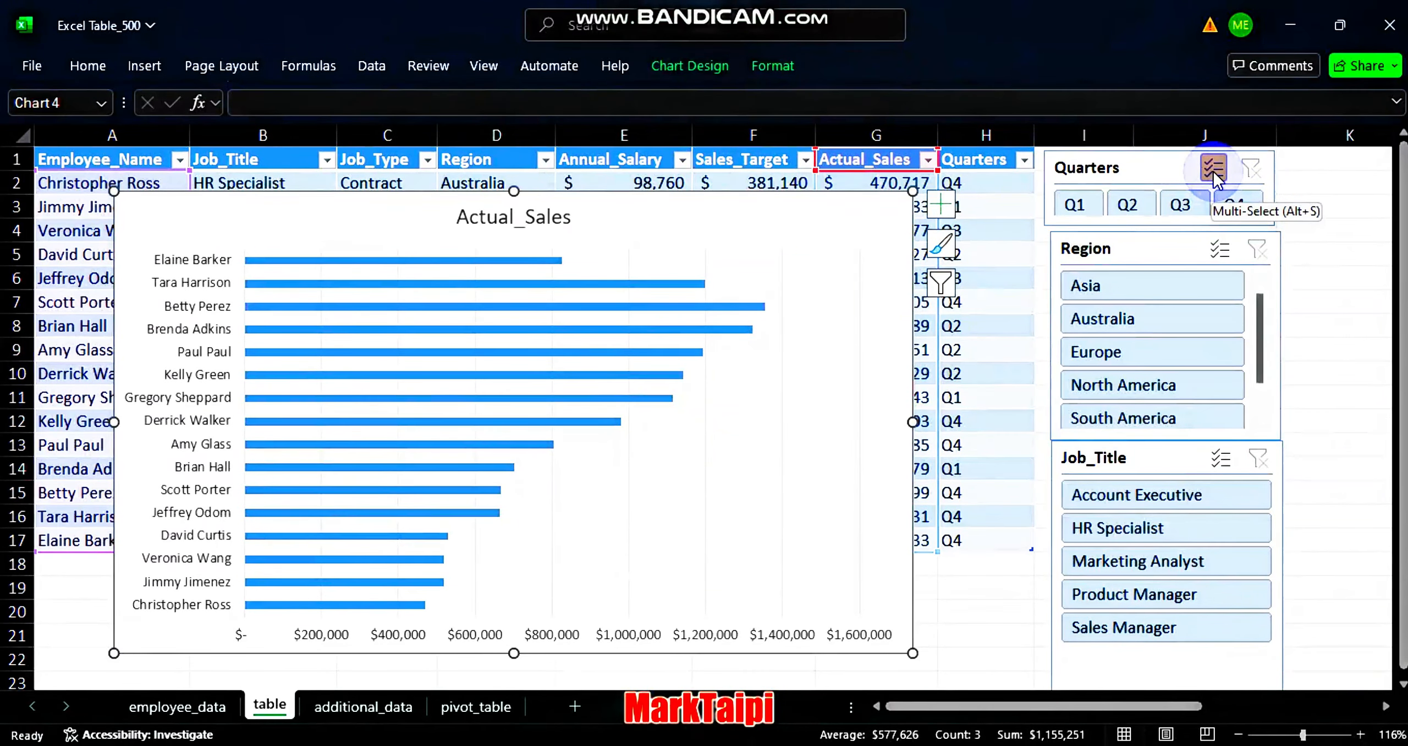
{"action": "left_click", "coordinate": [1213, 172]}
{"action": "left_click", "coordinate": [1128, 203]}
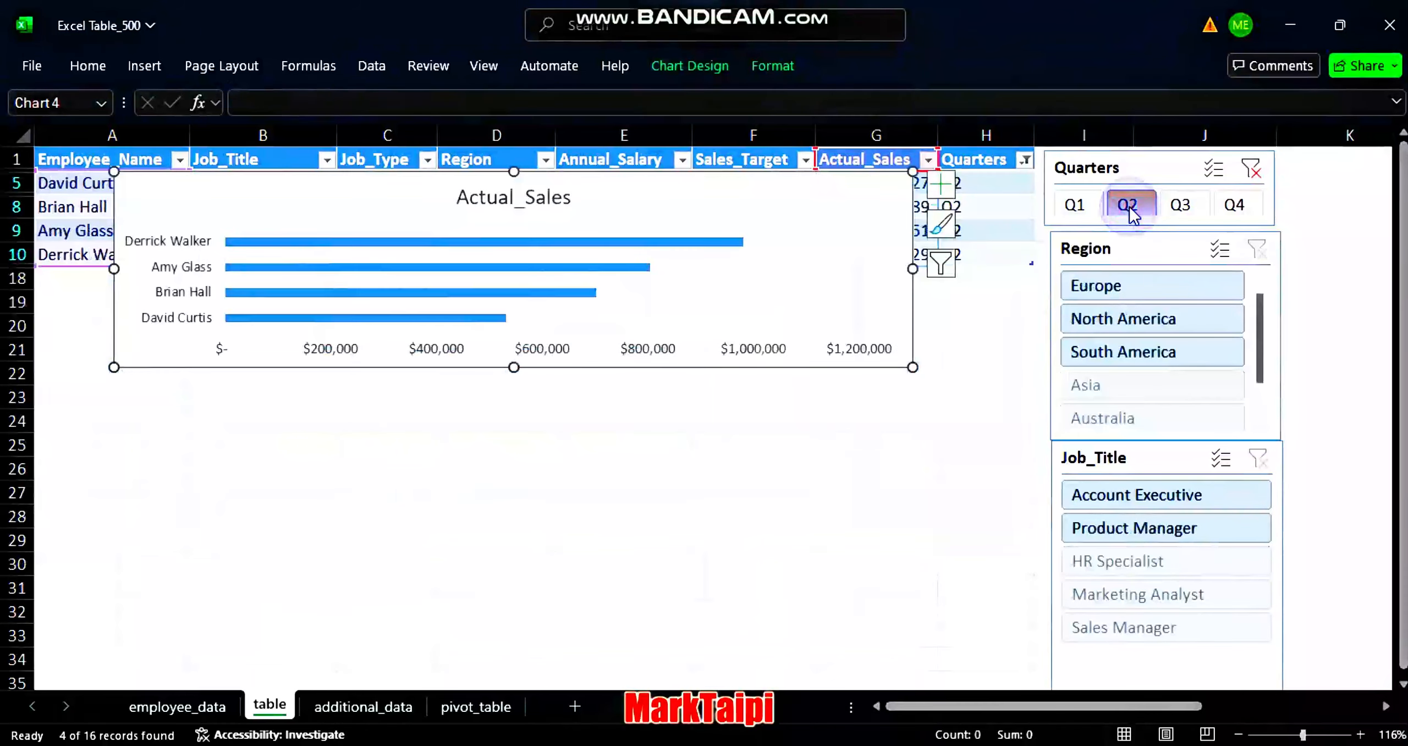
Enable multi-select on the Quarters, Region and Job_Title slicers and add Q3 to the quarter selection
{"action": "left_click", "coordinate": [1215, 171]}
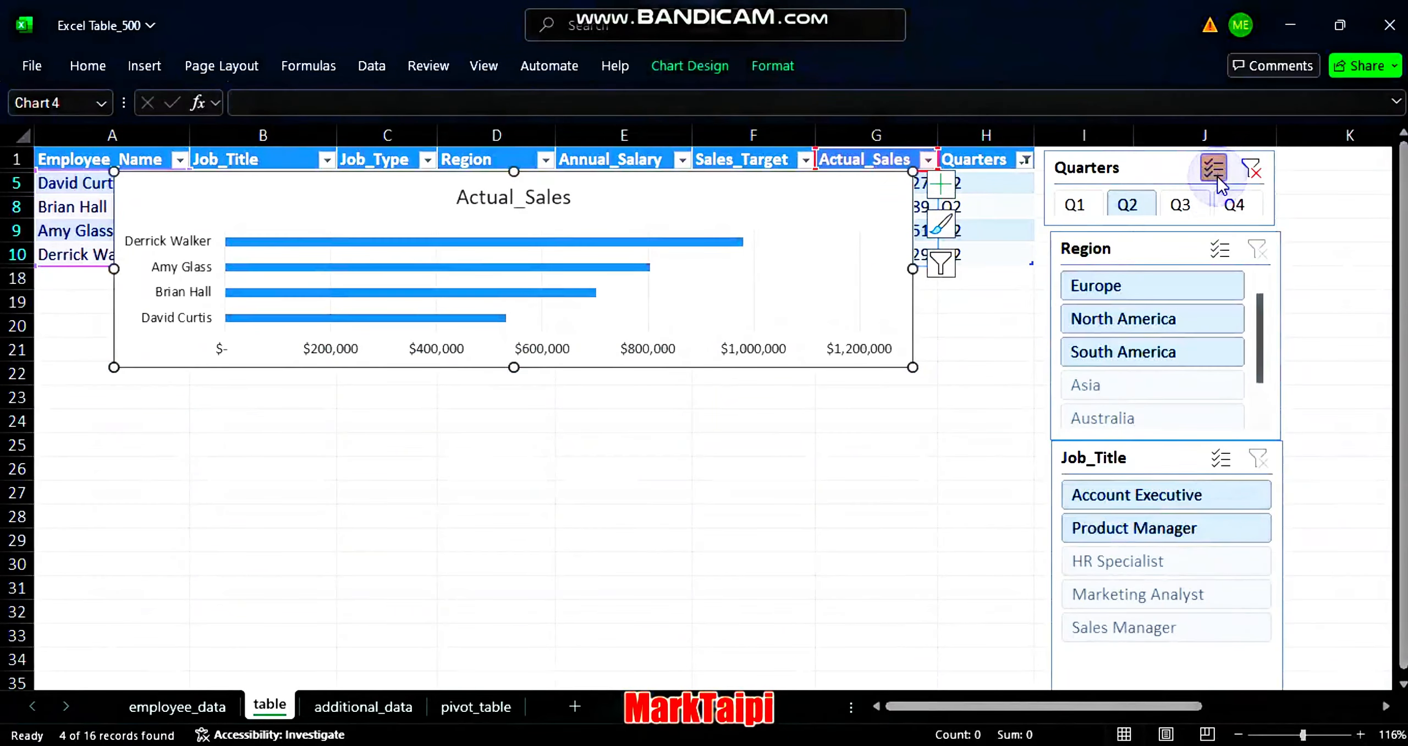
{"action": "left_click", "coordinate": [1220, 459]}
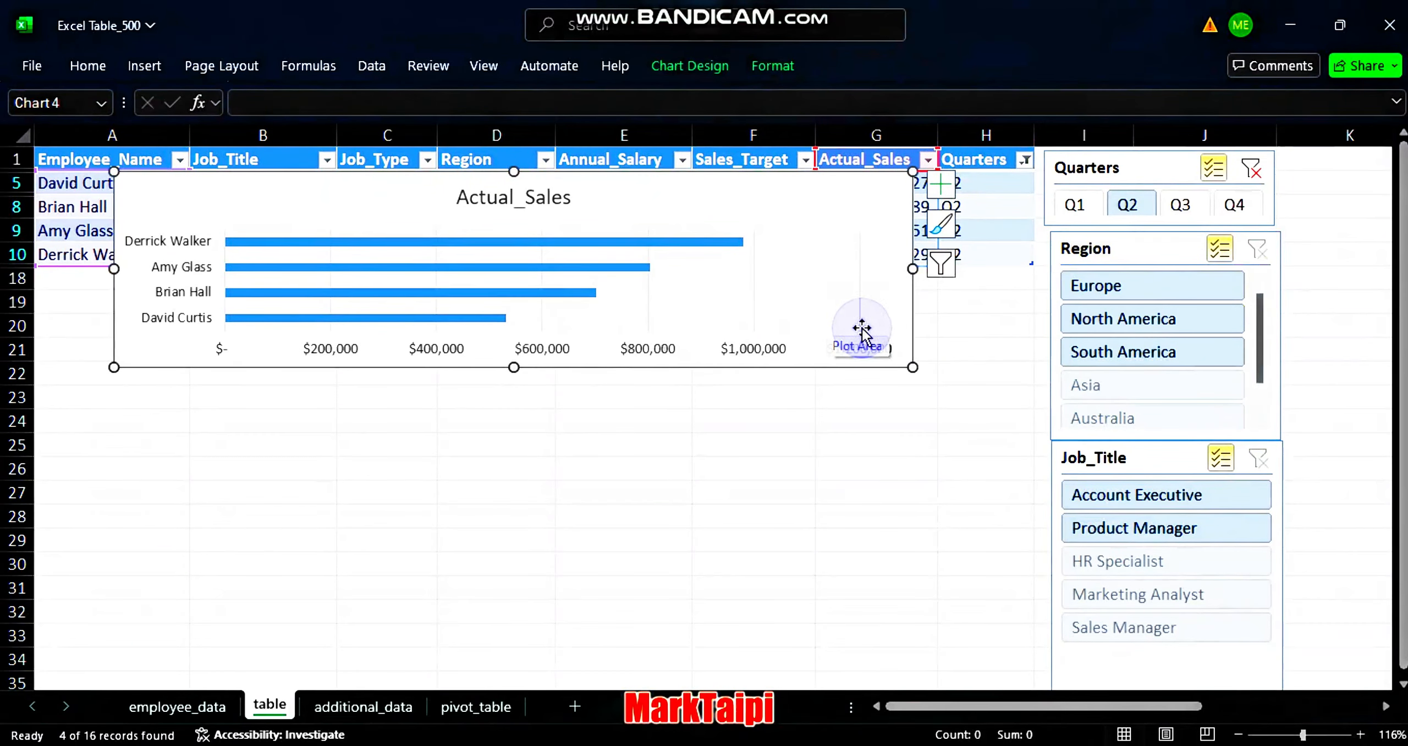
{"action": "left_click", "coordinate": [1176, 208]}
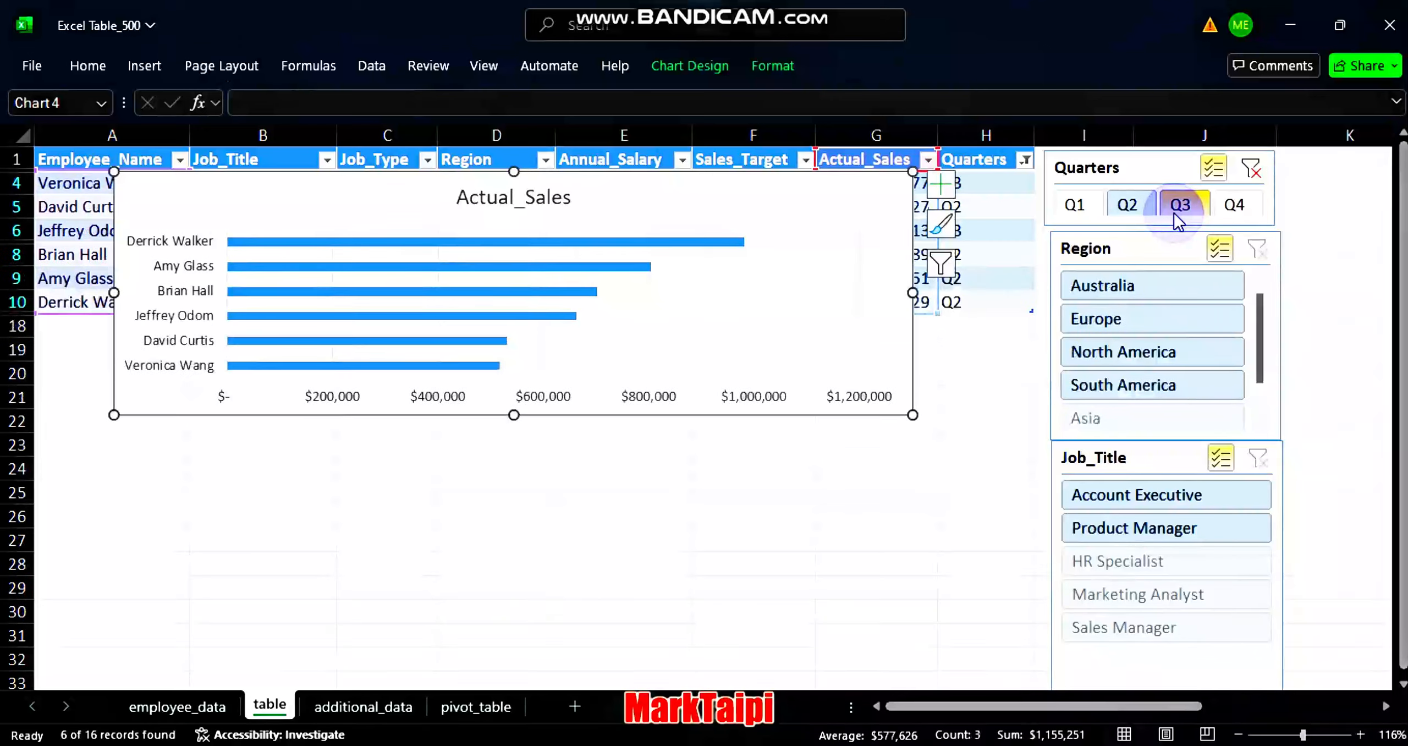
Deselect Europe, Australia and South America in the Region slicer and Account Executive in the Job_Title slicer
{"action": "left_click", "coordinate": [1120, 319]}
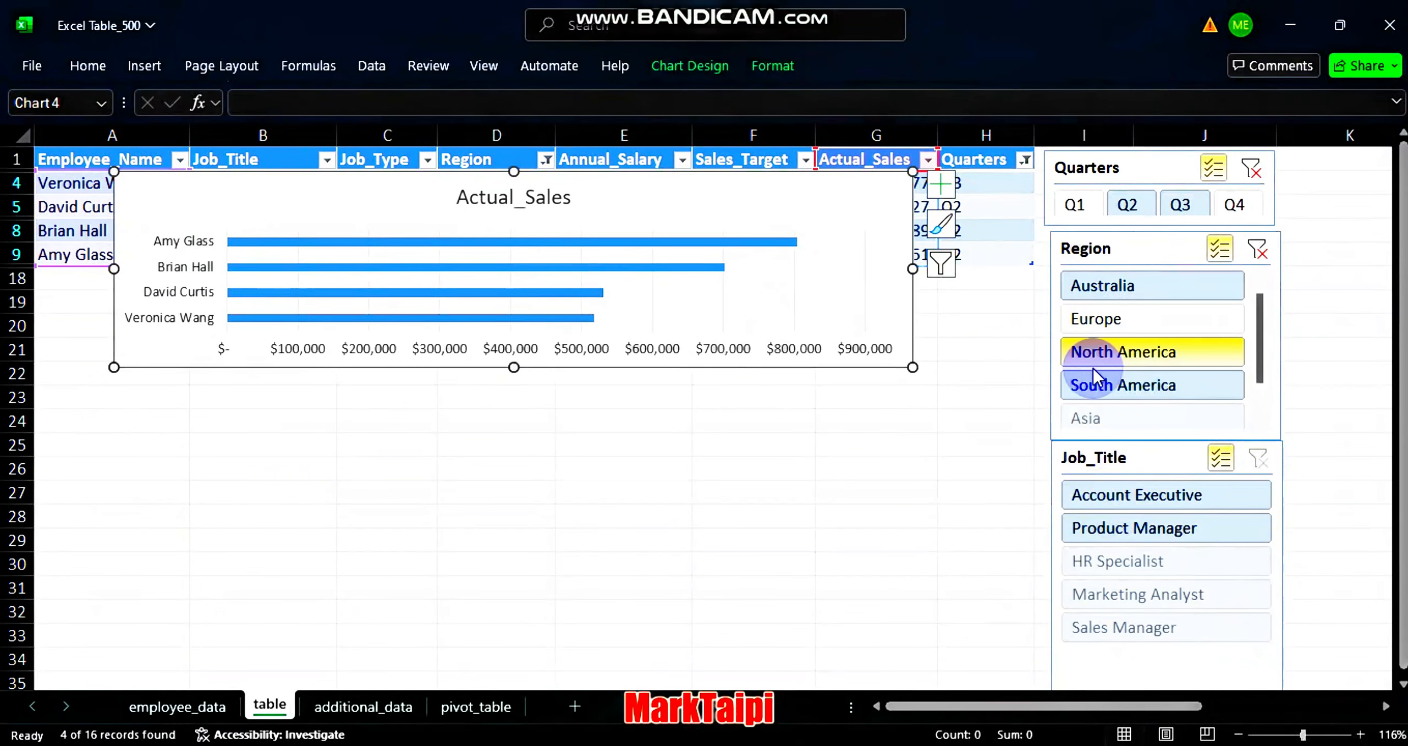
{"action": "left_click", "coordinate": [1119, 498]}
{"action": "left_click", "coordinate": [1105, 281]}
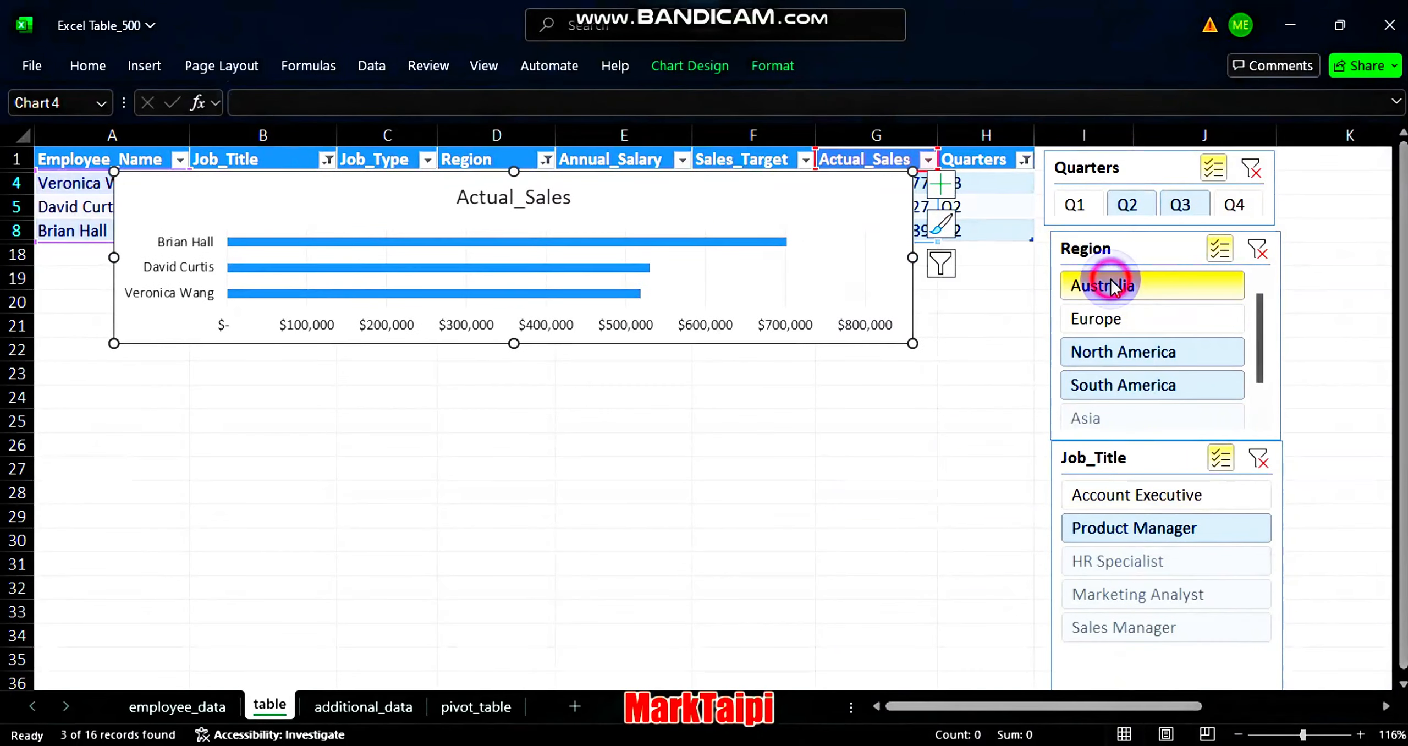
{"action": "left_click", "coordinate": [1106, 384]}
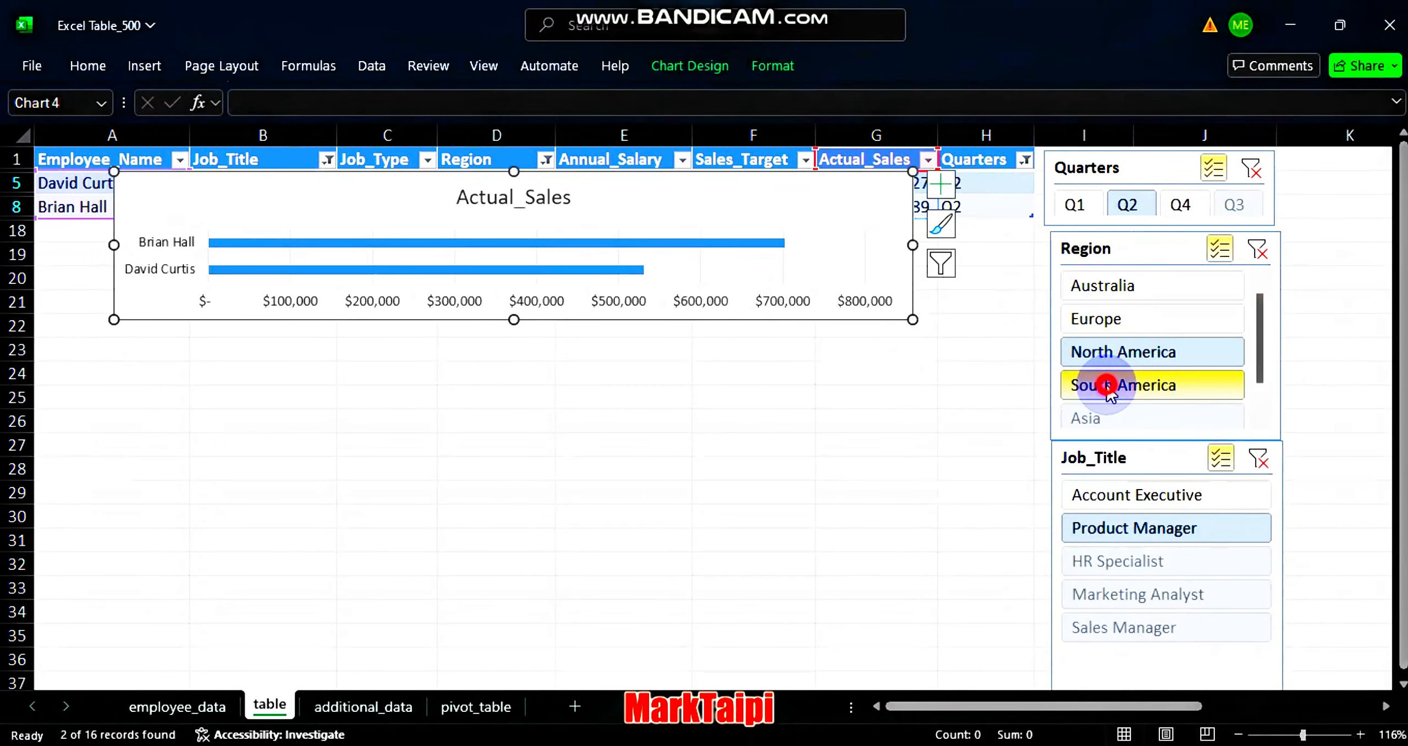
Add Q4 and Q1 to the Quarters selection, and reselect Account Executive in Job_Title and Australia in Region
{"action": "left_click", "coordinate": [1213, 169]}
{"action": "left_click", "coordinate": [1179, 206]}
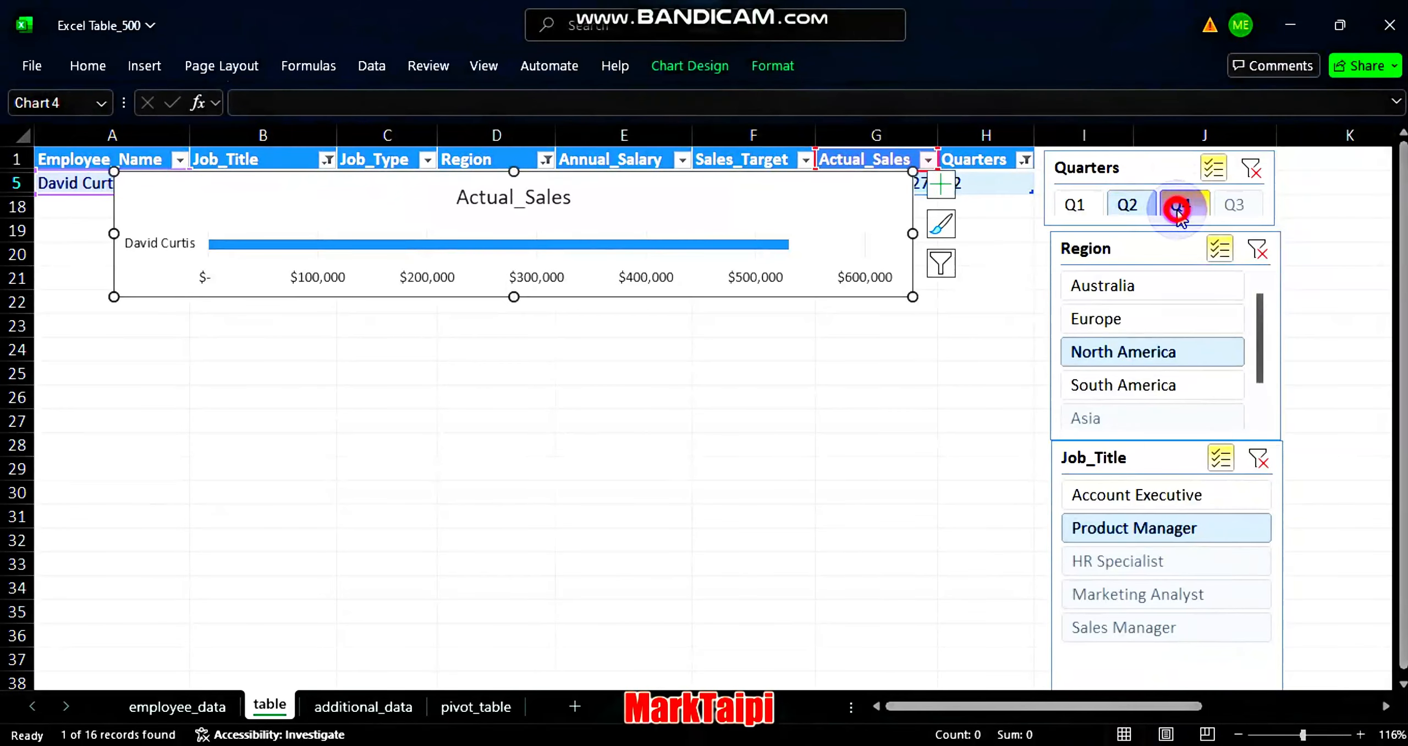
{"action": "left_click", "coordinate": [1100, 207]}
{"action": "left_click", "coordinate": [1089, 208]}
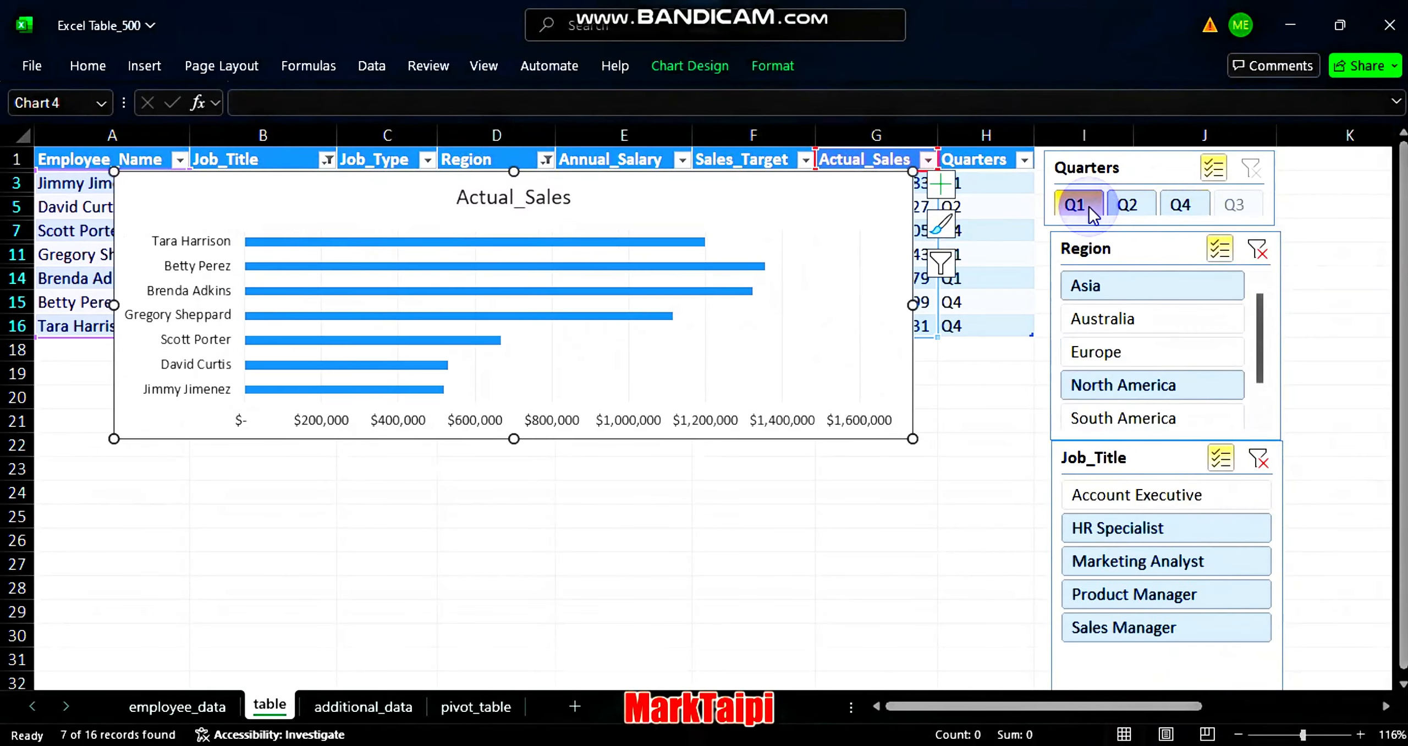
{"action": "left_click", "coordinate": [1143, 498]}
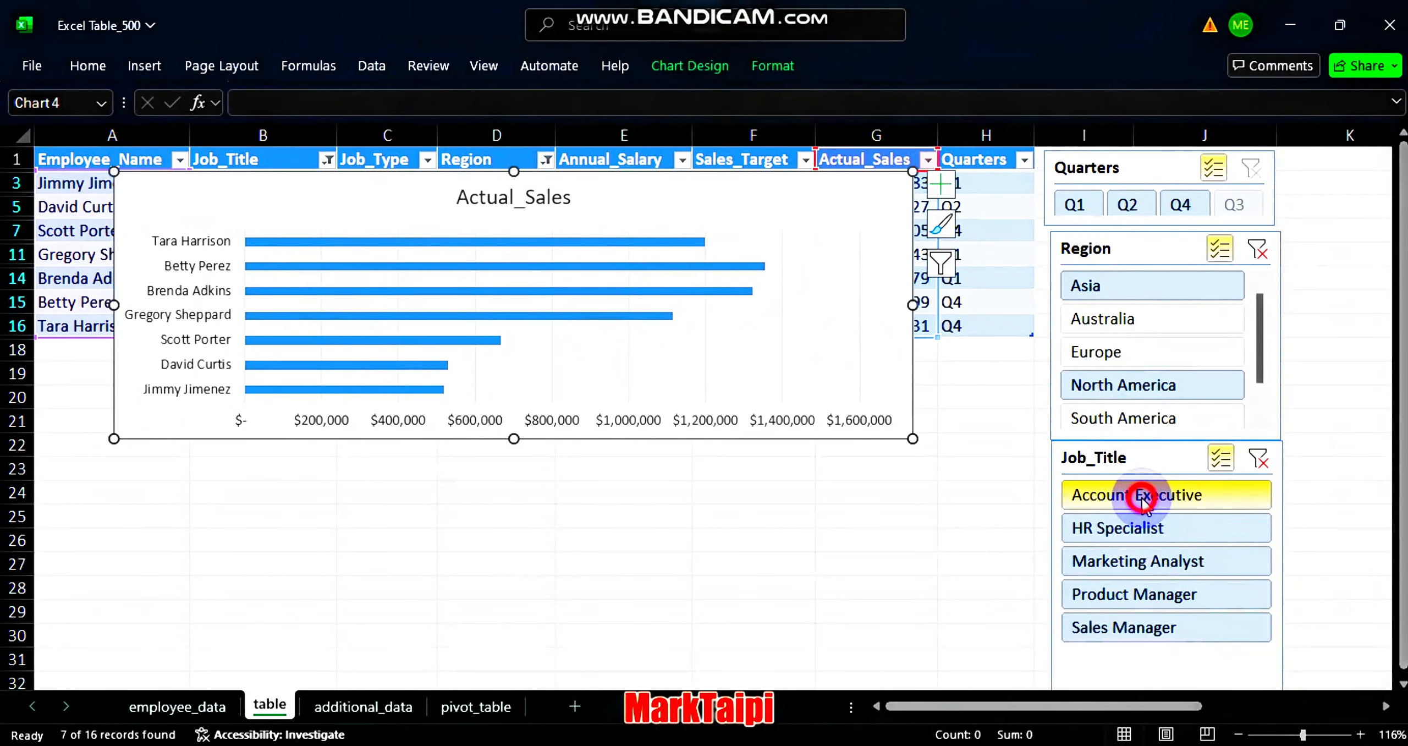
{"action": "left_click", "coordinate": [1109, 330]}
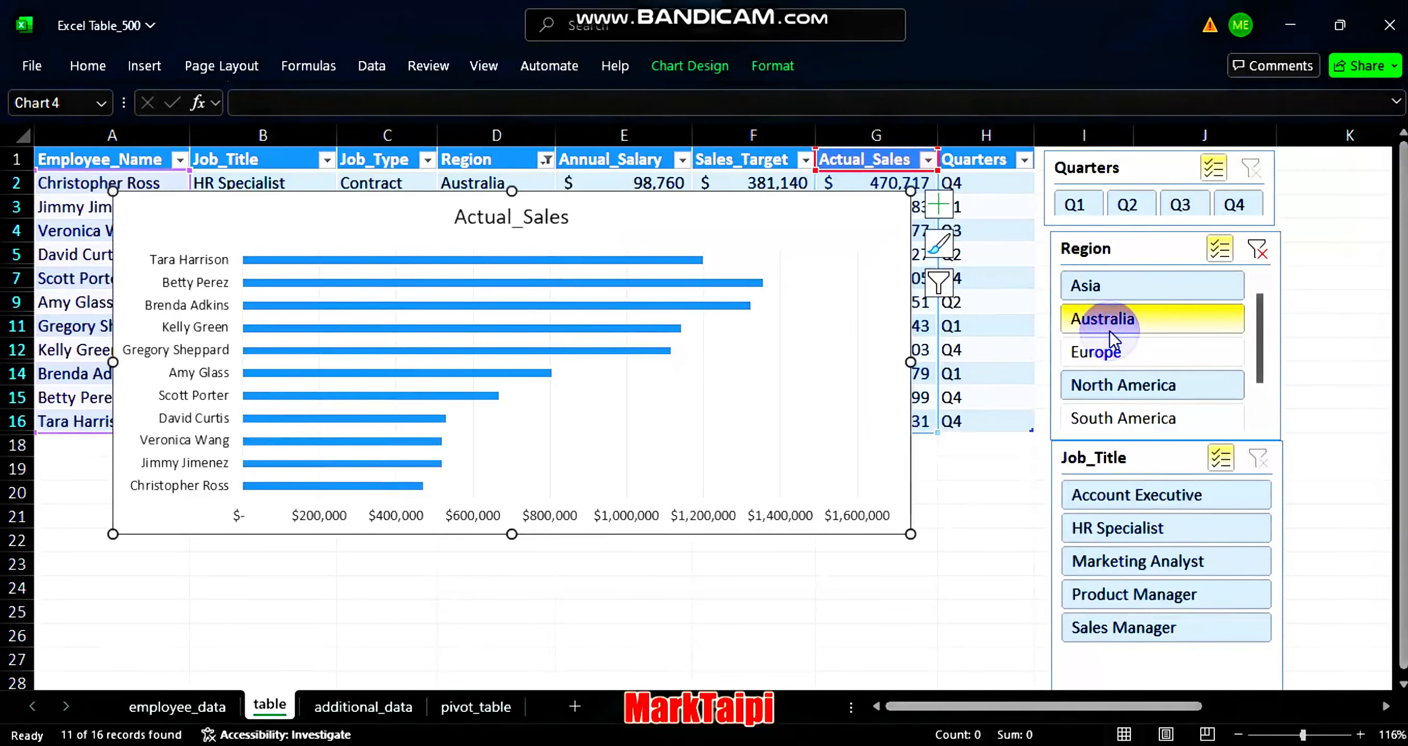